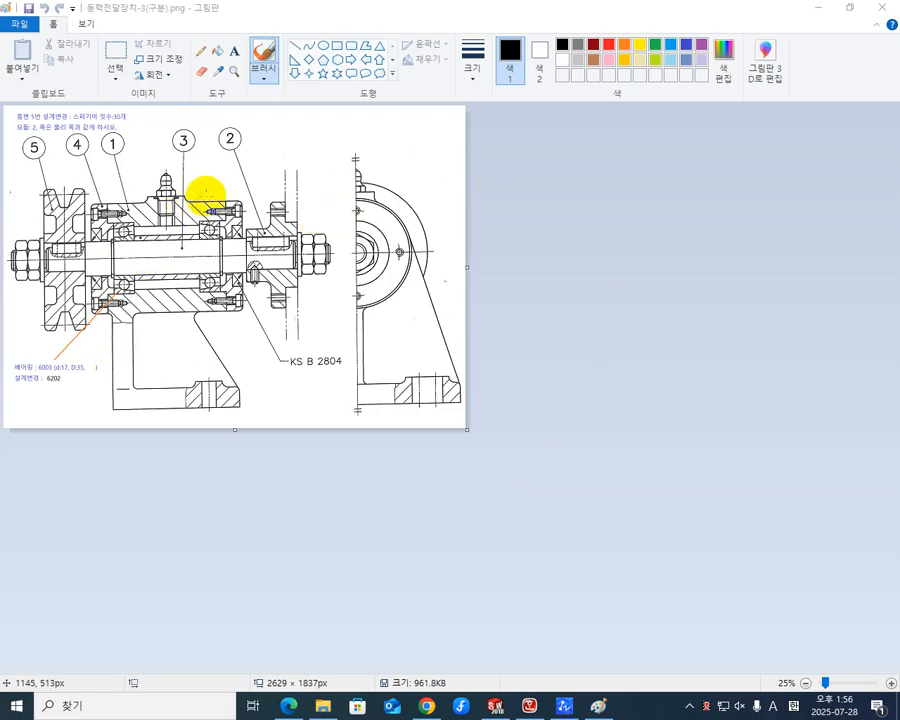
Underline bearing number 6003 and its replacement 6202 in the drawing's bearing note with the black screen pen, and clear the marks.
ctrl+scroll(40, 375, up, 5)
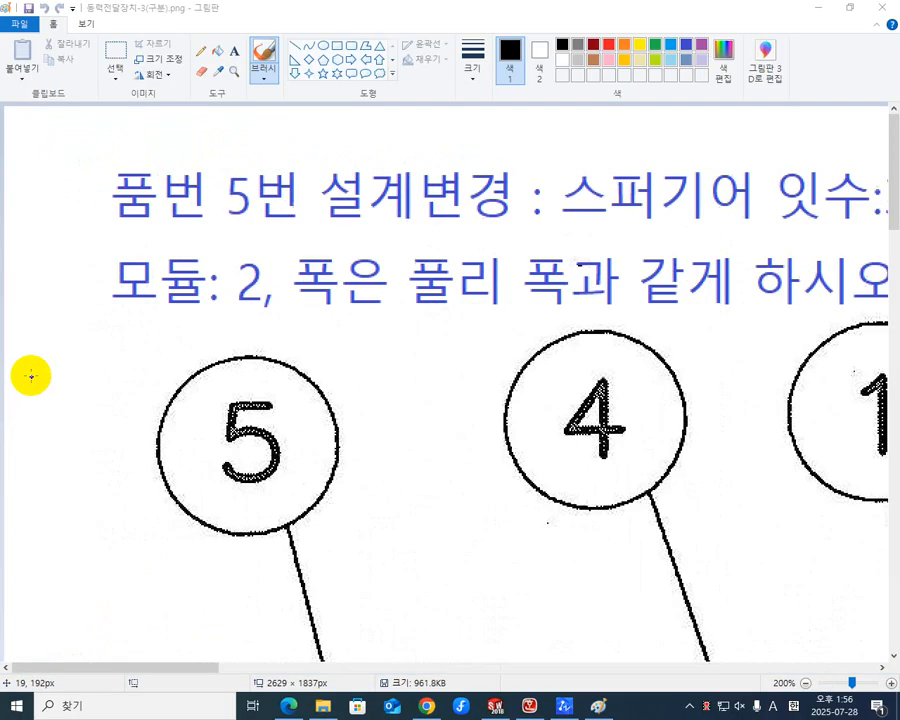
ctrl+scroll(150, 346, down, 3)
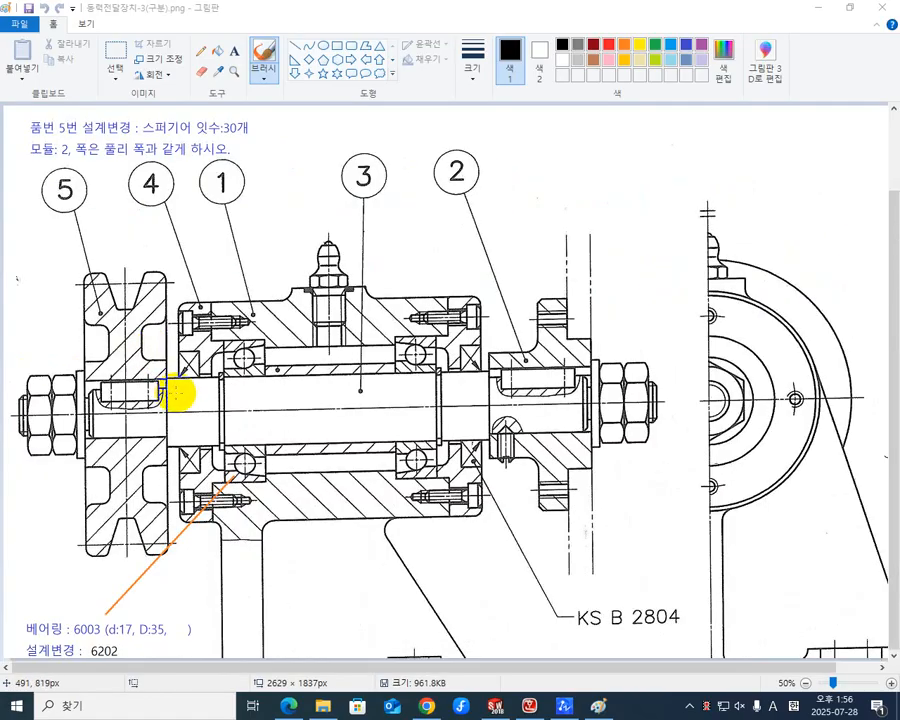
scroll(176, 384, down, 2)
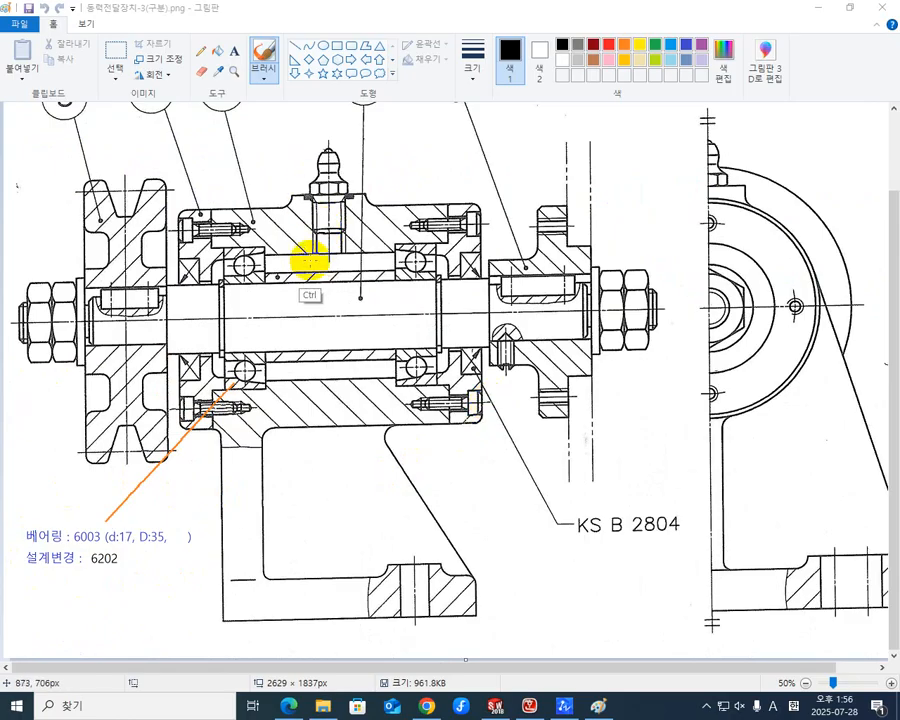
key(ctrl)
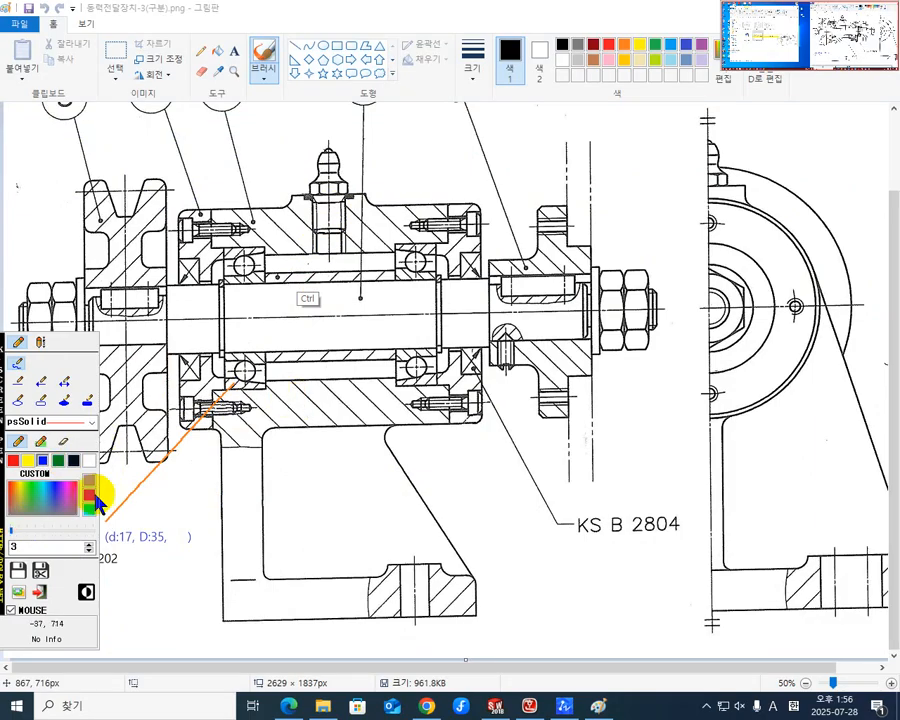
drag(10, 530, 760, 493)
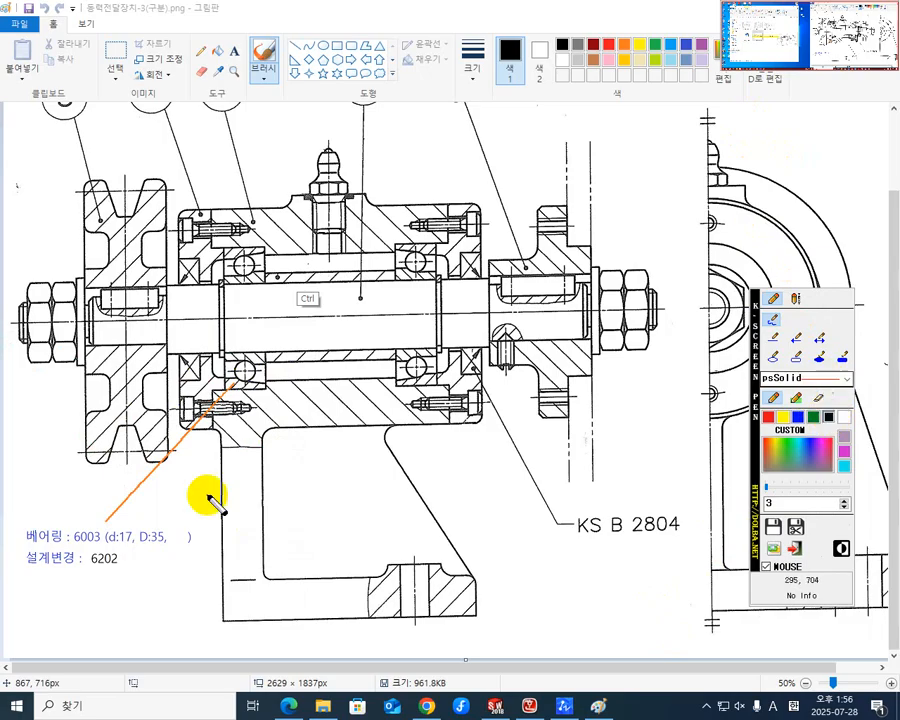
drag(72, 537, 106, 540)
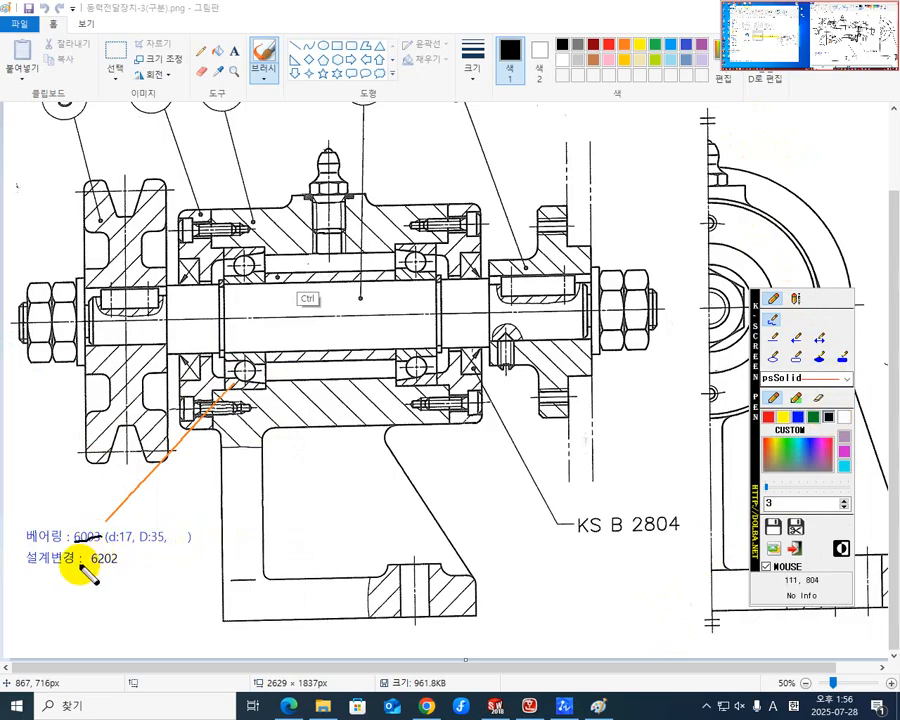
drag(88, 566, 120, 565)
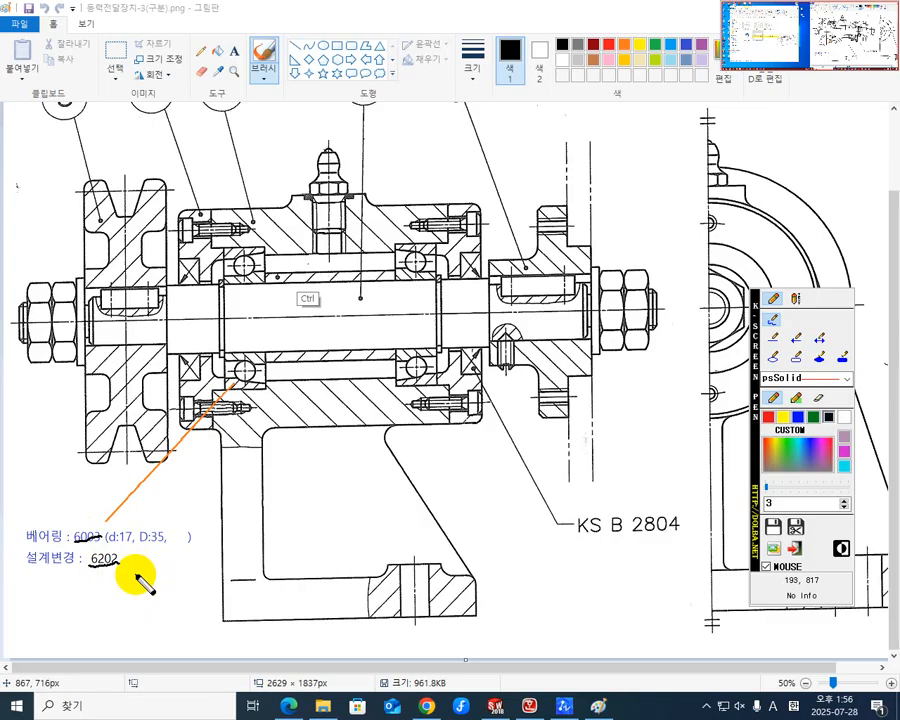
key(Escape)
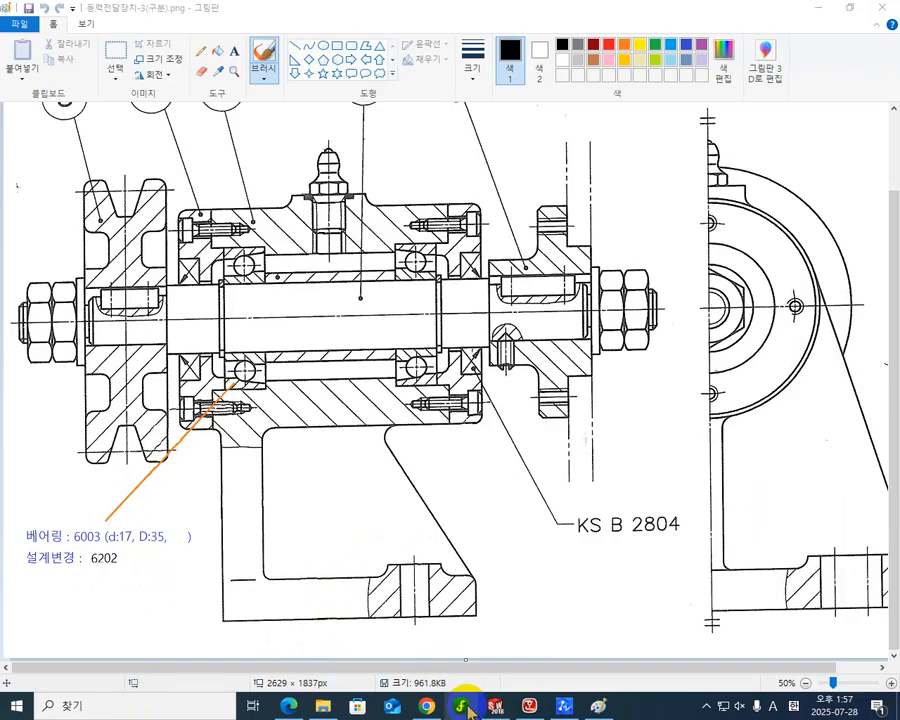
Look up the dimensions of bearing 6003 in the deep groove ball bearing table of the KS standards PDF and return to the drawing.
mouse_move(289, 706)
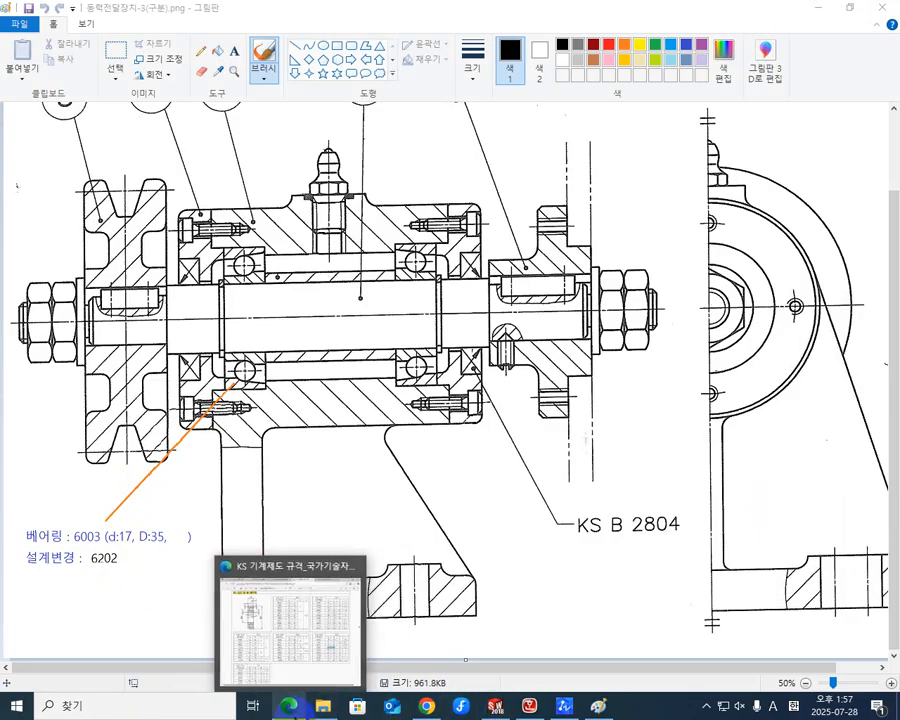
click(304, 664)
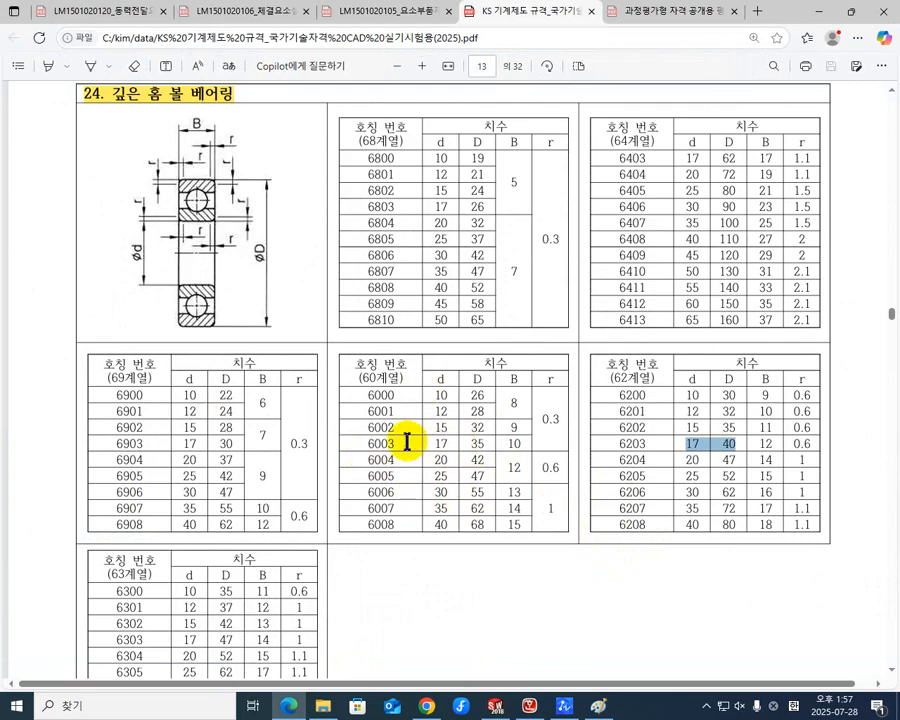
drag(366, 446, 529, 437)
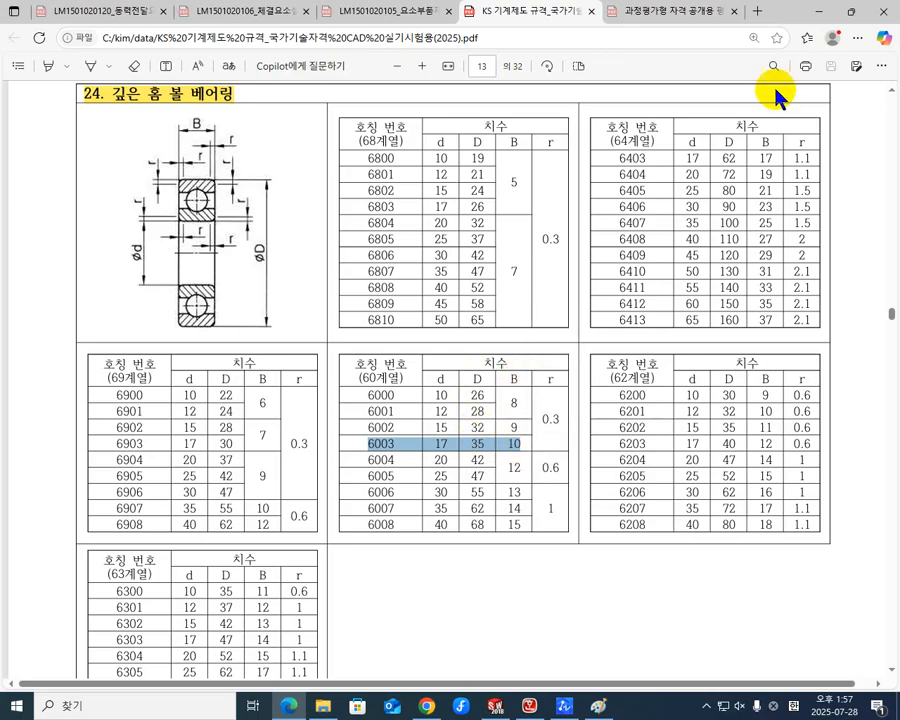
click(818, 12)
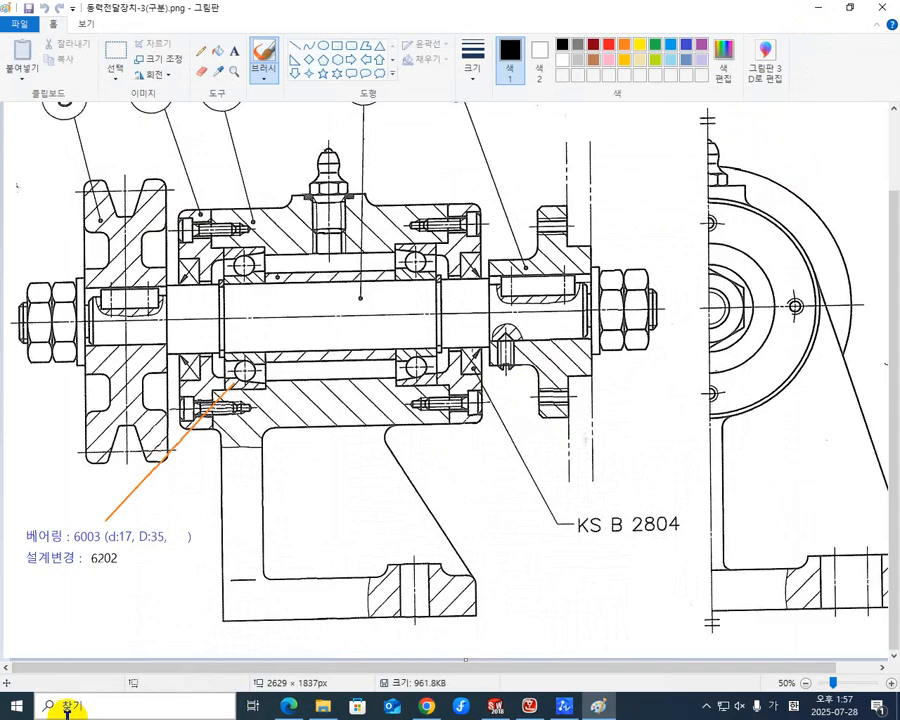
key(F9)
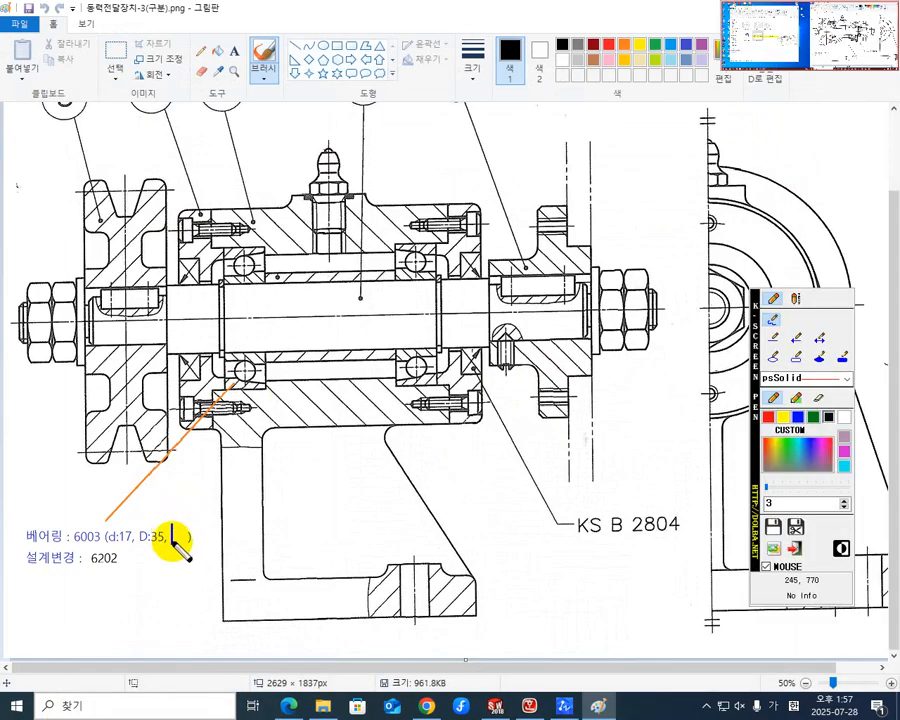
mouse_move(172, 533)
mouse_down()
mouse_move(172, 545)
mouse_move(181, 545)
mouse_up()
mouse_move(187, 530)
mouse_down()
mouse_move(189, 545)
mouse_move(187, 530)
mouse_up()
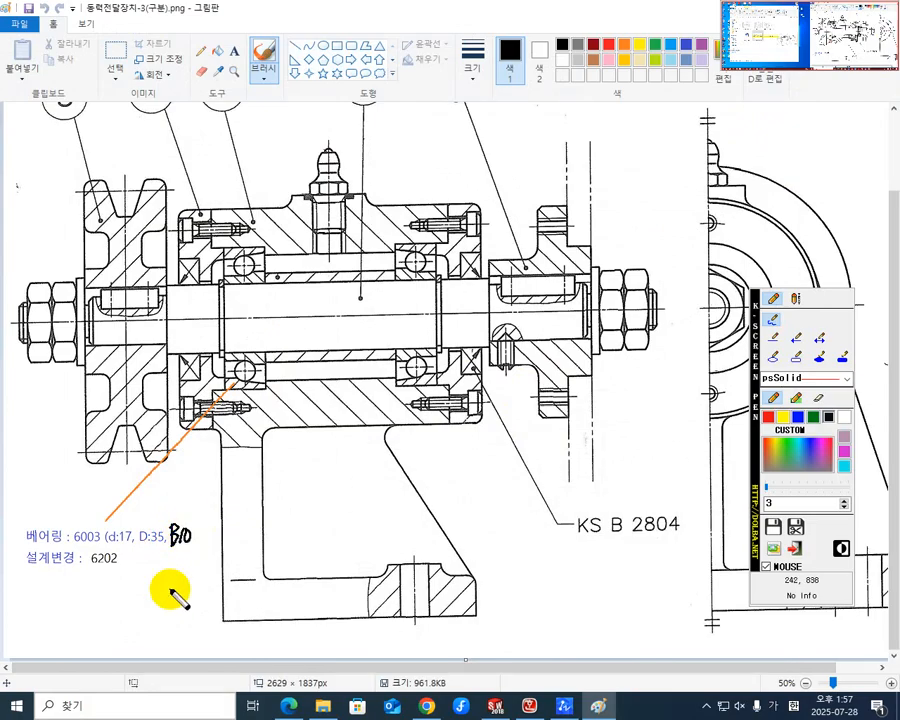
key(Escape)
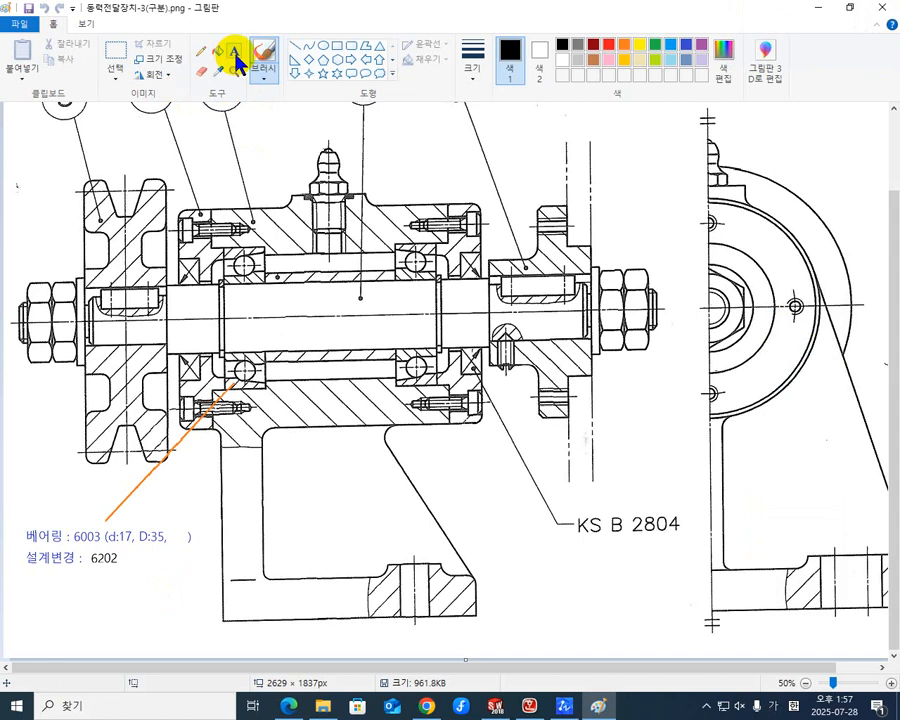
Add the text "B:10" in the gap before the closing parenthesis of the 6003 bearing note.
click(233, 50)
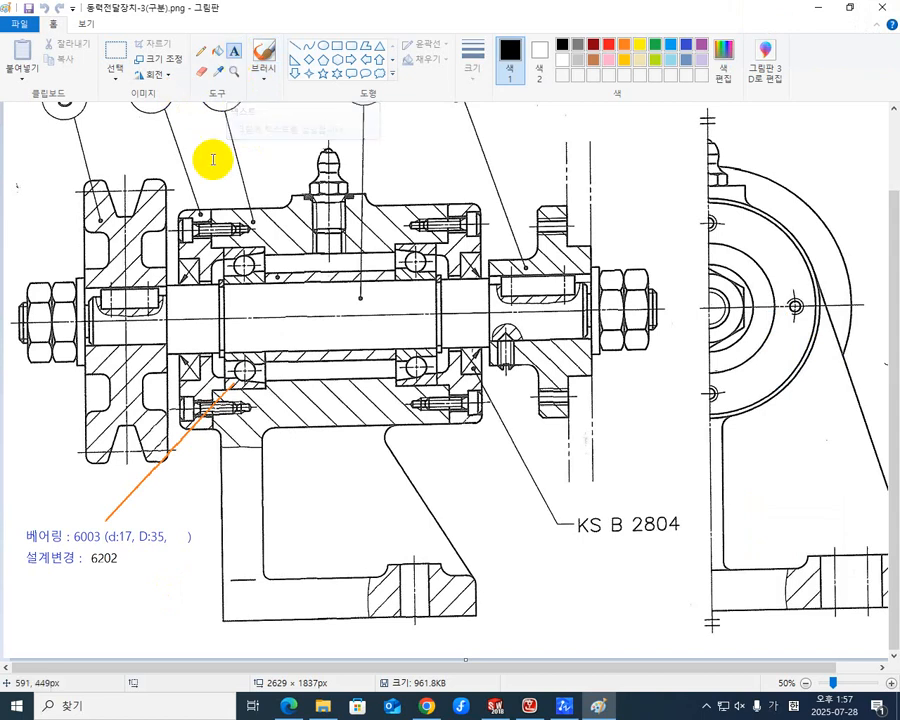
click(170, 510)
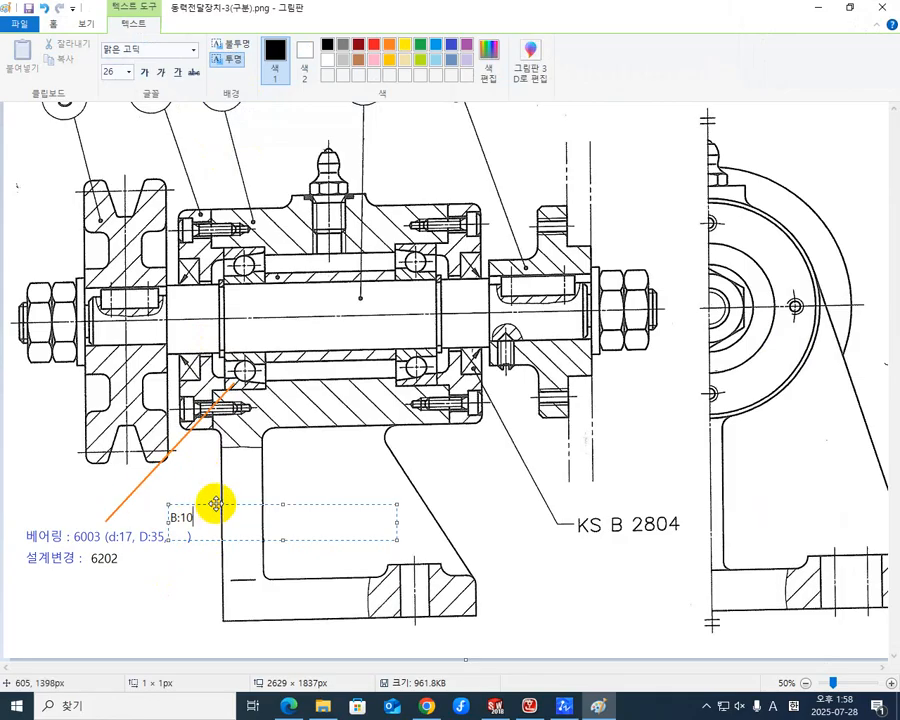
drag(219, 505, 212, 521)
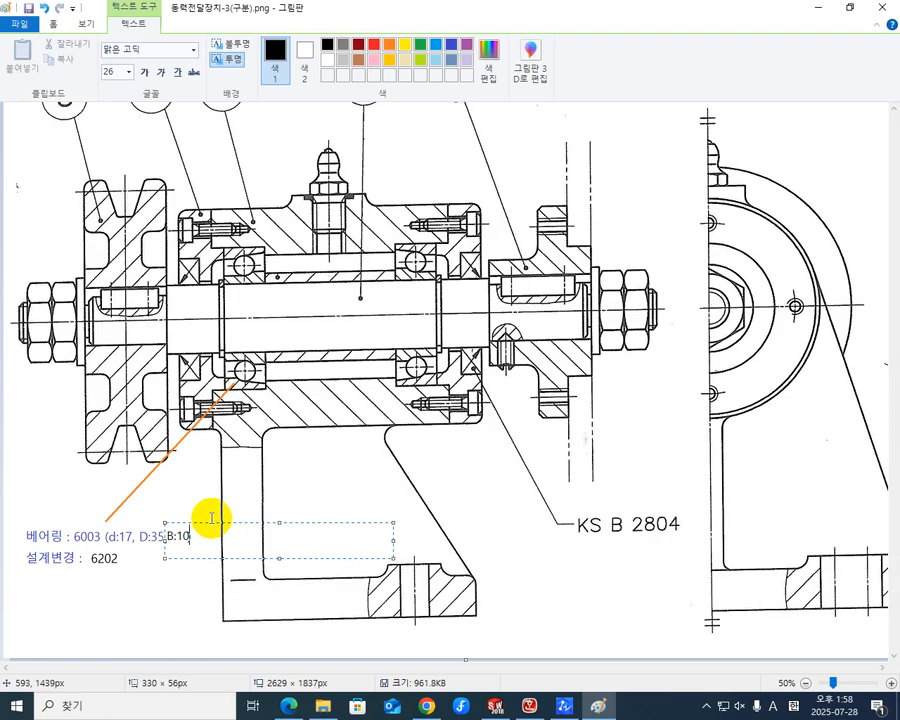
click(188, 484)
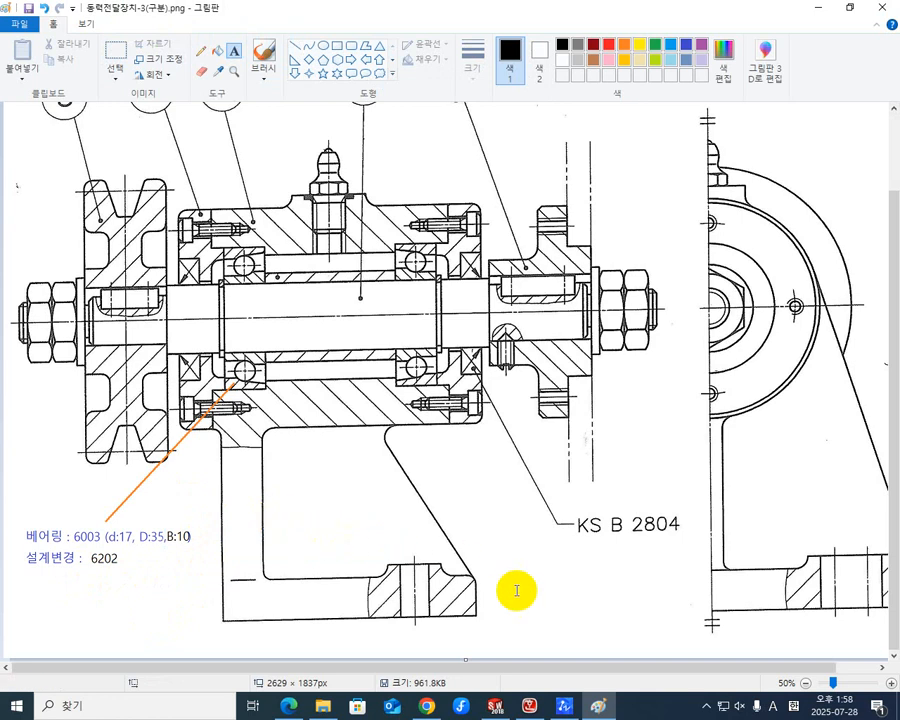
Look up bearing 6202 in the KS standards PDF, circle its d, D and B values with the blue screen pen, and return to the drawing.
click(288, 708)
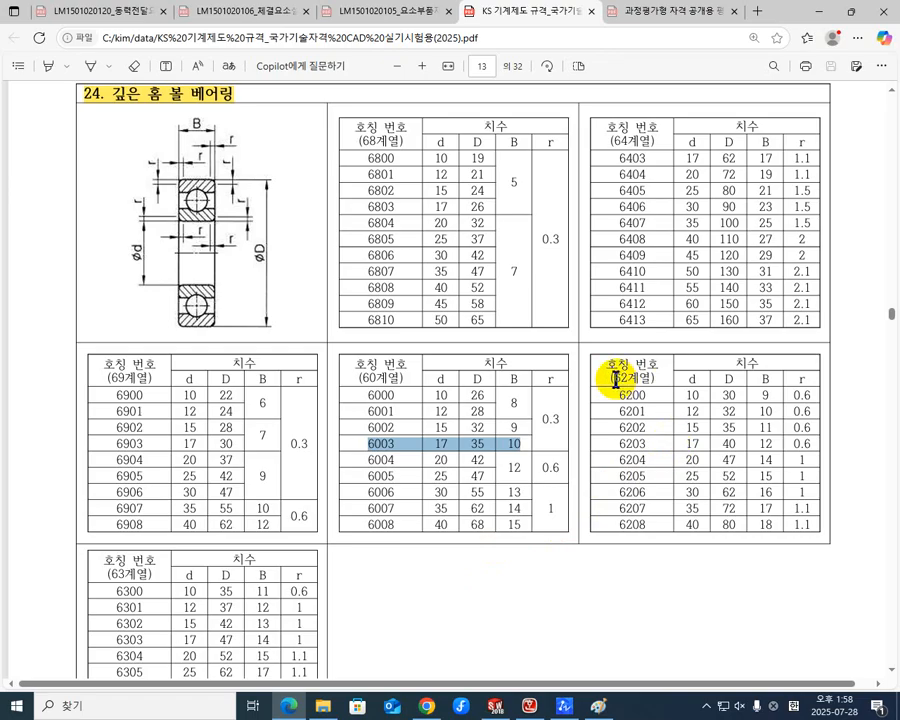
drag(611, 426, 781, 430)
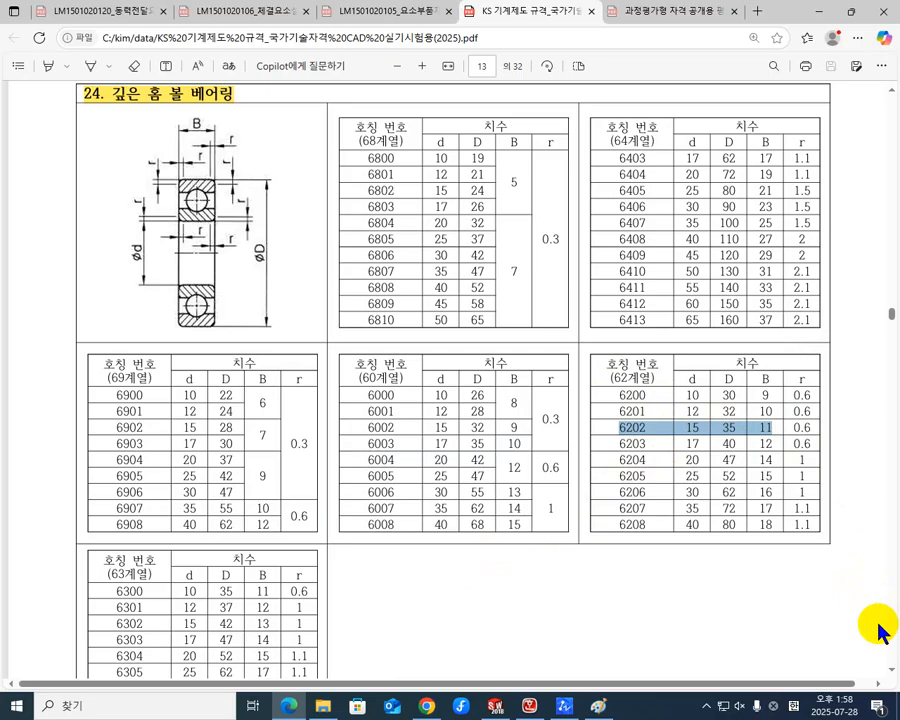
key(F9)
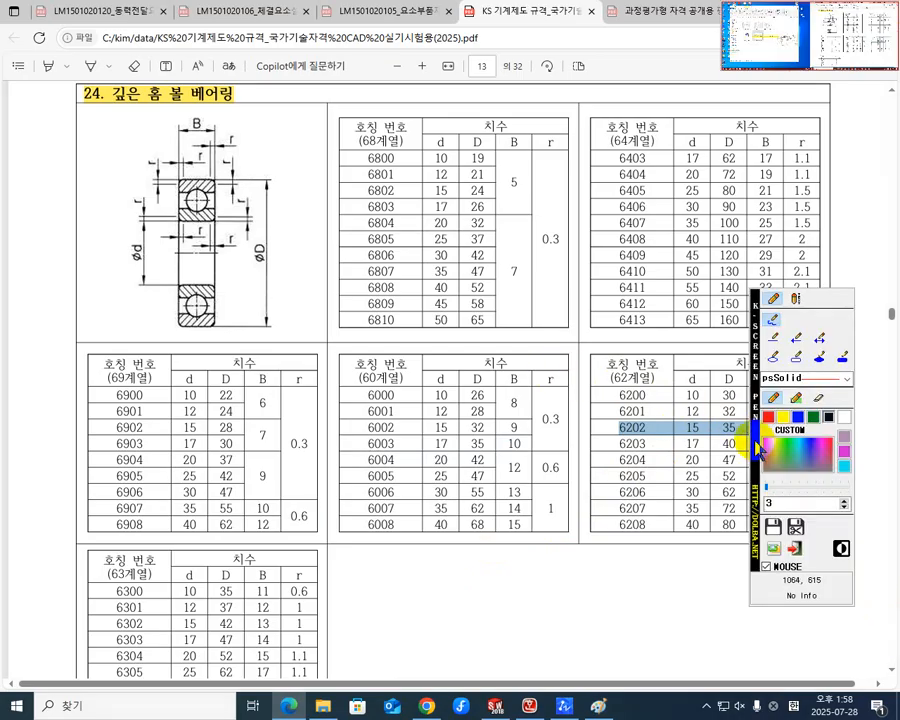
mouse_move(758, 455)
mouse_down()
mouse_move(640, 450)
mouse_move(310, 528)
mouse_up()
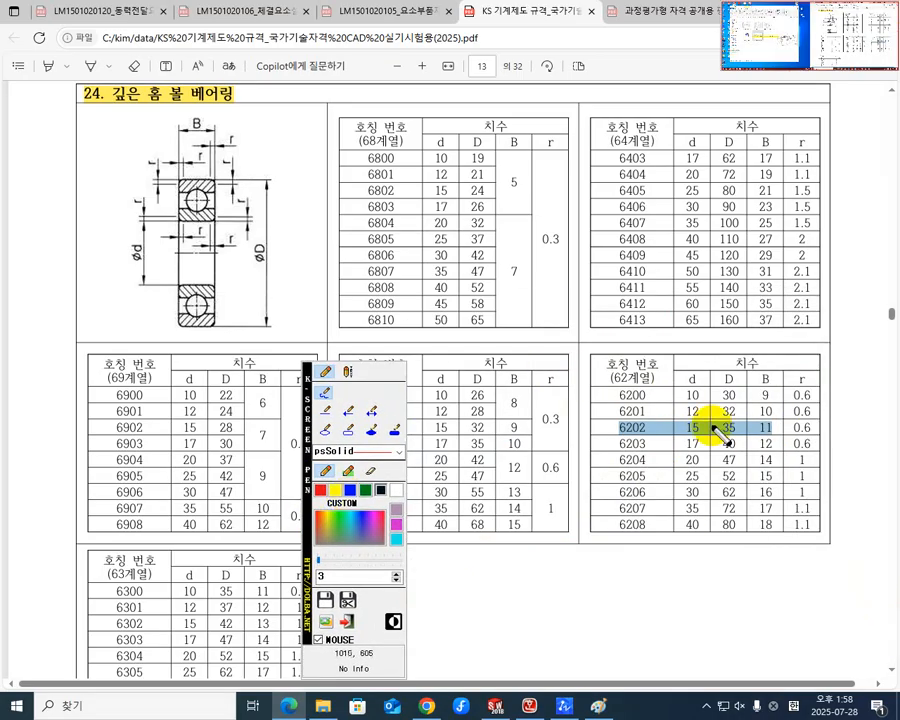
click(350, 489)
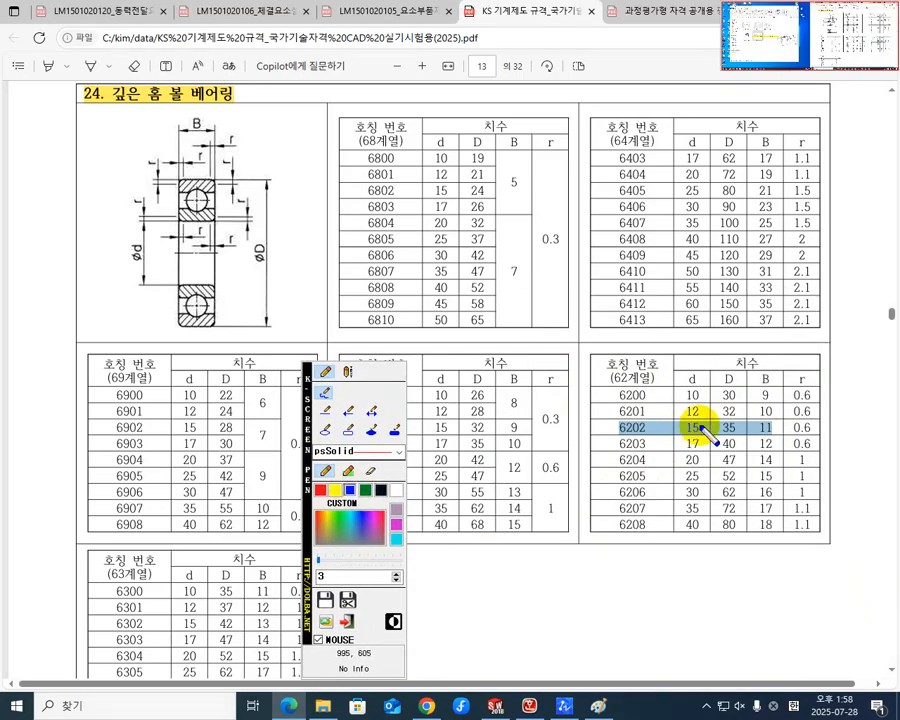
mouse_move(697, 418)
mouse_down()
mouse_move(686, 424)
mouse_move(728, 412)
mouse_move(716, 432)
mouse_move(762, 420)
mouse_move(764, 440)
mouse_move(768, 413)
mouse_move(755, 423)
mouse_up()
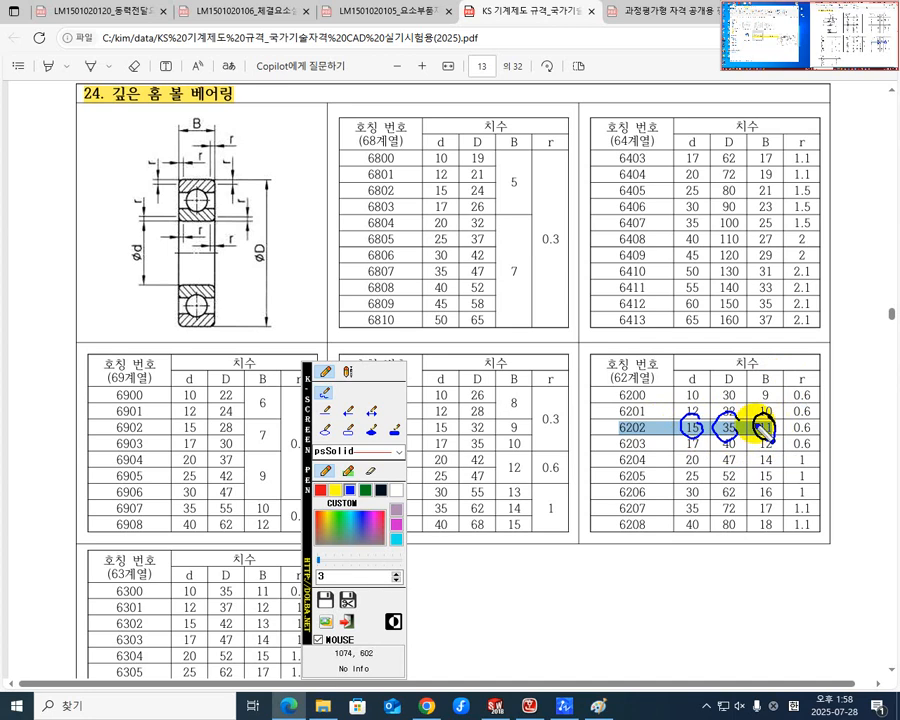
key(Escape)
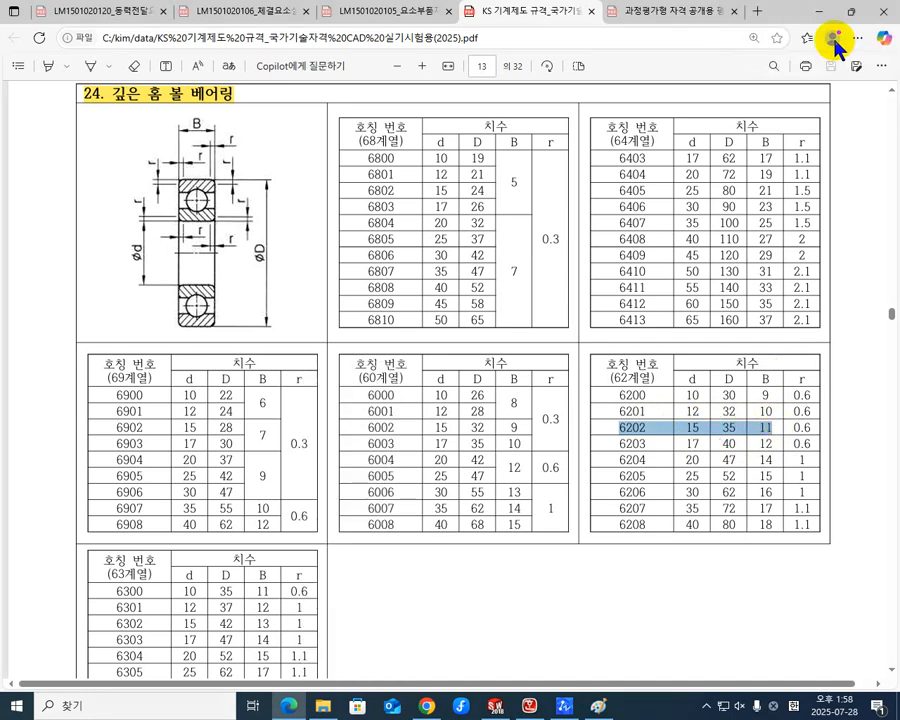
click(821, 12)
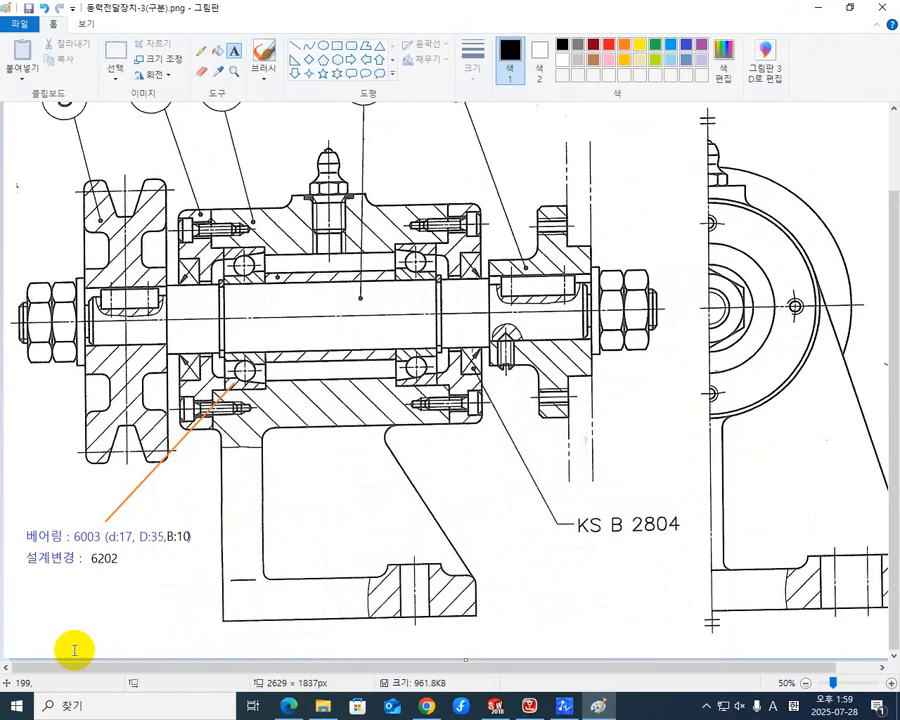
Add the text "d:15, D:35, B:11" in red directly after the design-change bearing number 6202.
click(130, 548)
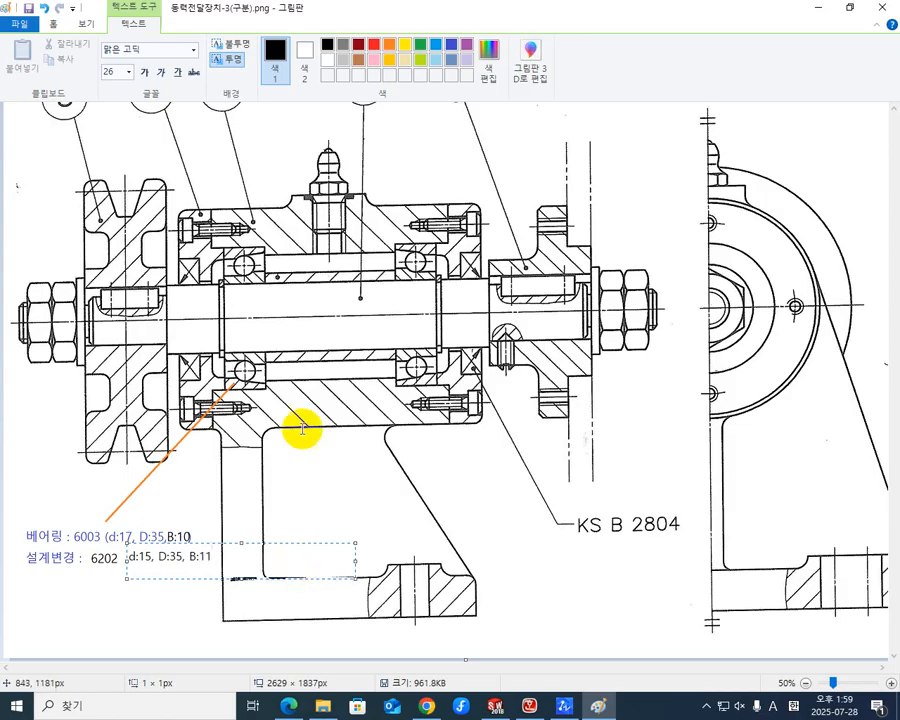
drag(275, 543, 268, 544)
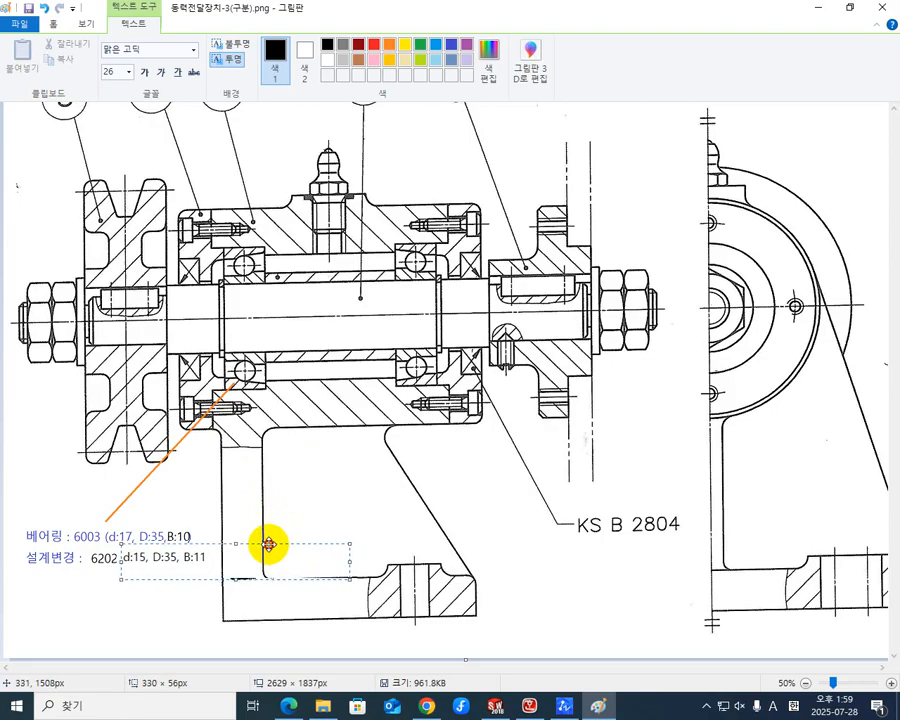
drag(214, 558, 104, 568)
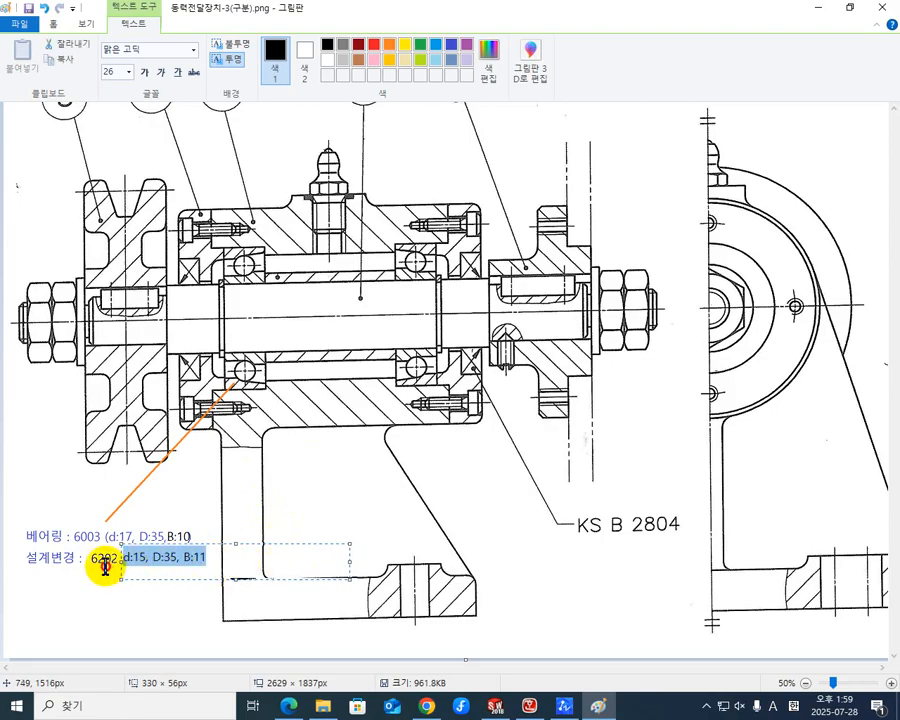
click(374, 45)
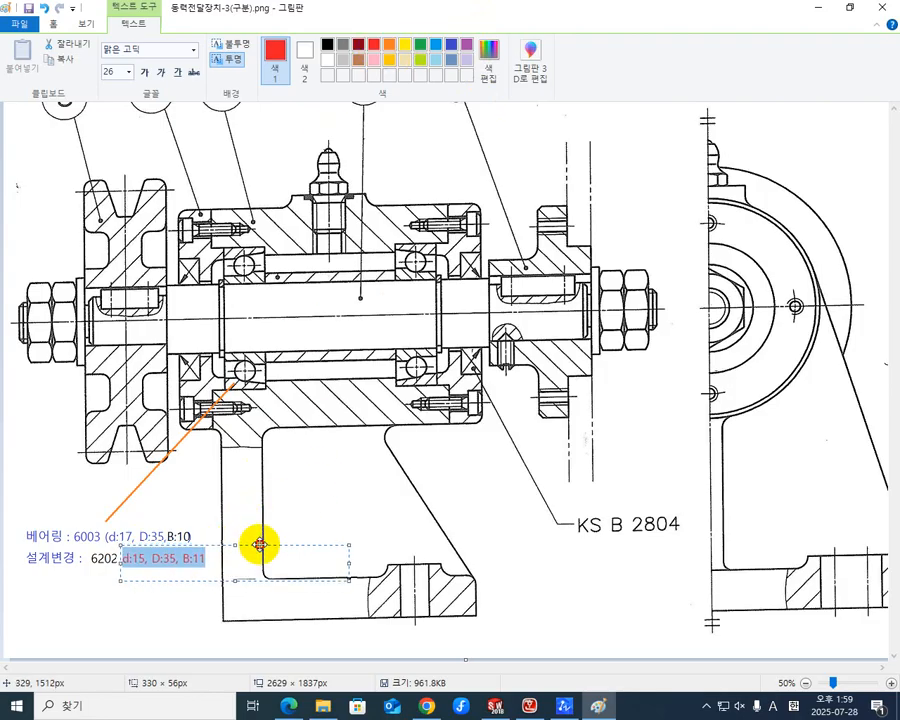
click(288, 510)
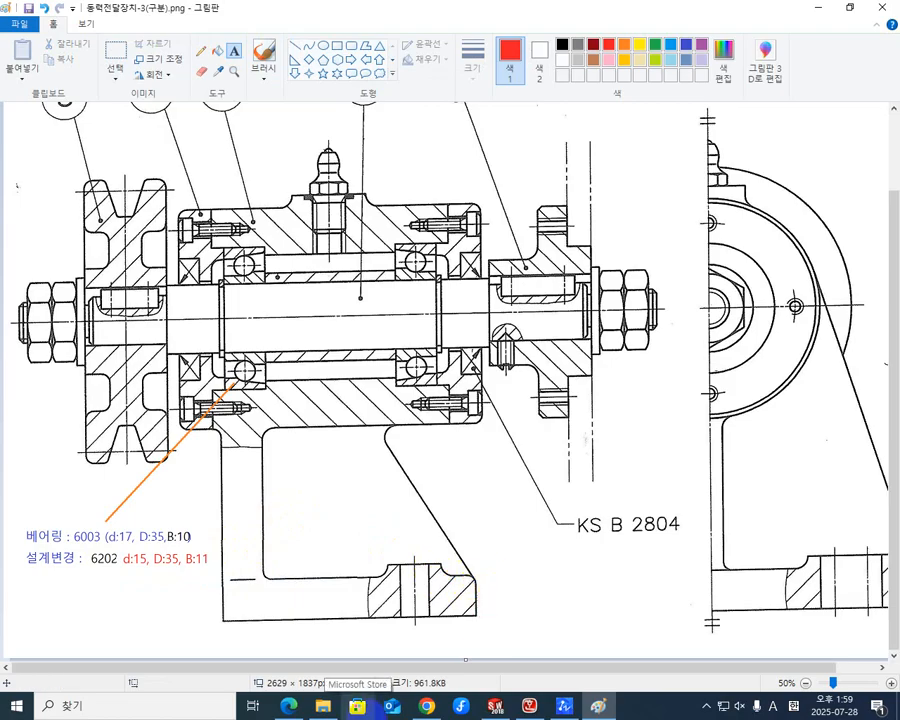
Circle "d:17" in the original bearing note and underline "d:15" in the design-change note with the magenta screen pen.
key(ctrl+1)
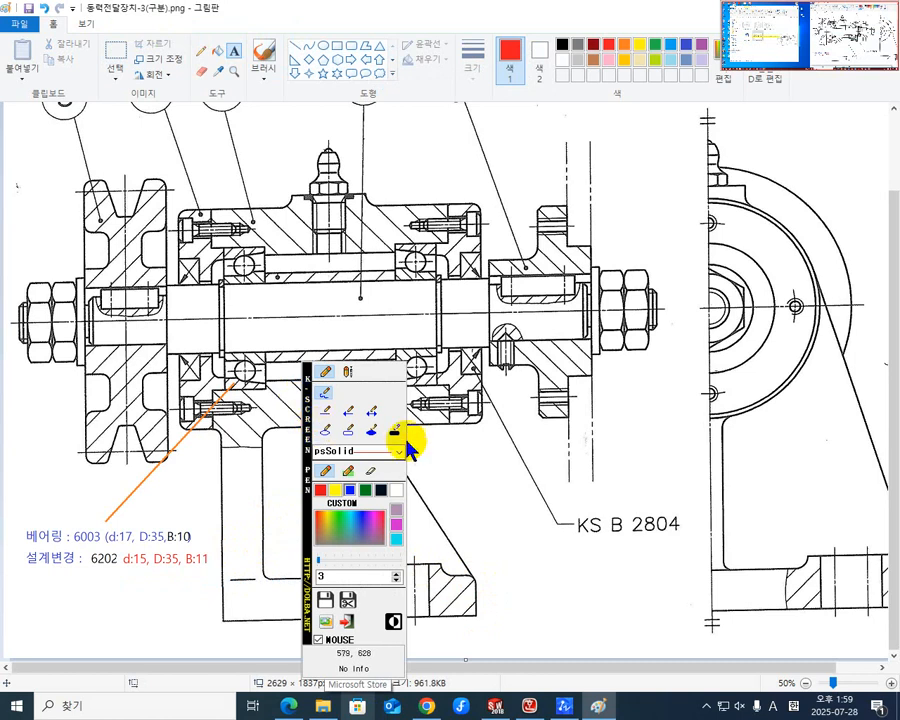
drag(307, 503, 473, 484)
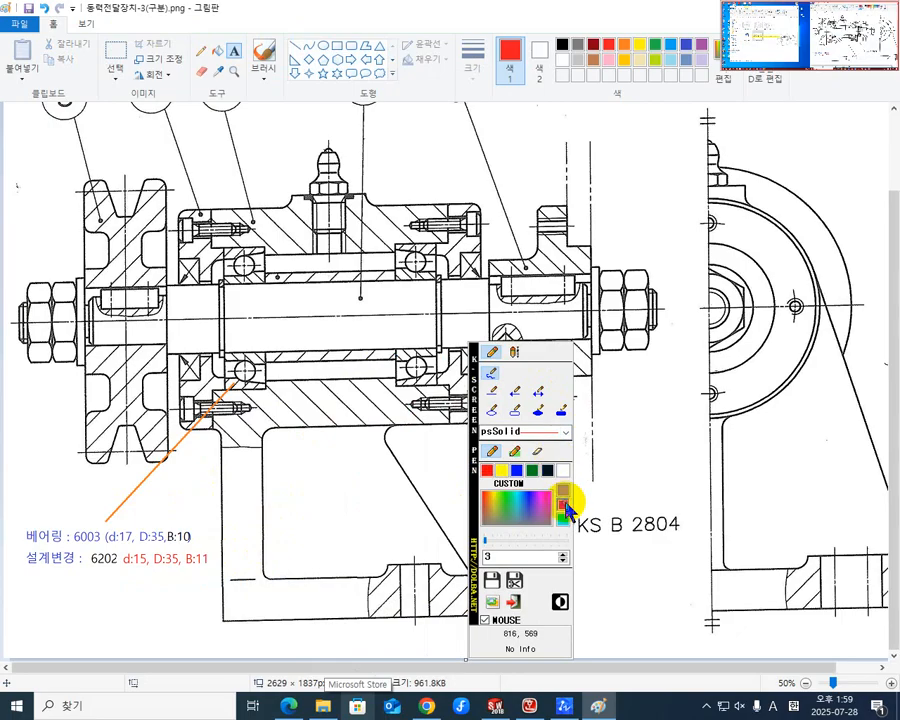
click(564, 505)
mouse_move(124, 518)
mouse_down()
mouse_move(128, 546)
mouse_move(119, 521)
mouse_up()
drag(120, 566, 149, 563)
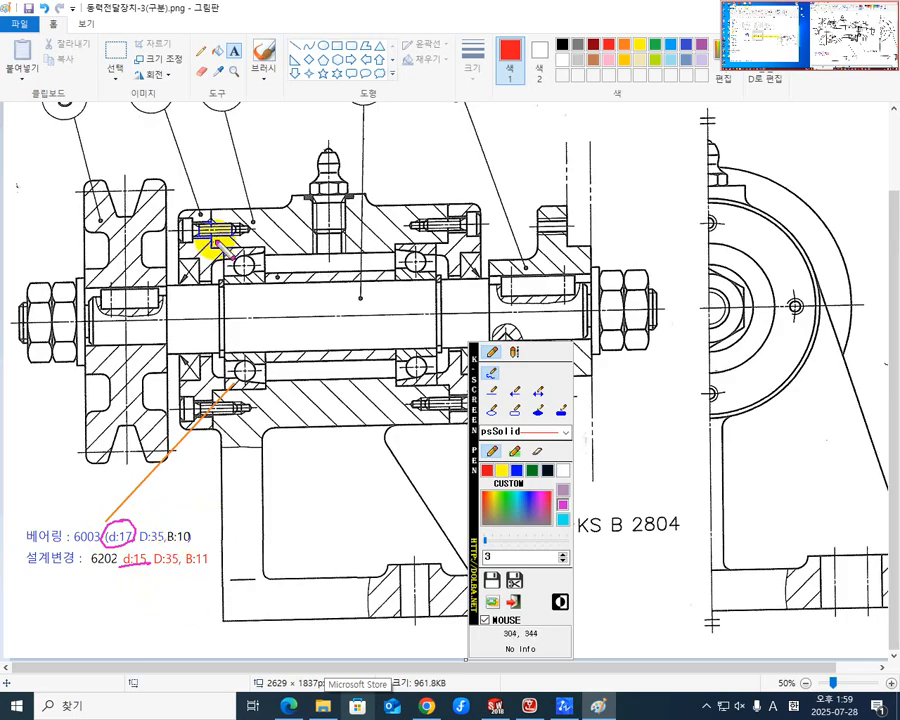
Underline the left bearing's upper and lower outer-diameter seats in magenta, and mark the shaft as "축직경" with a circle under the bearing.
drag(214, 243, 268, 240)
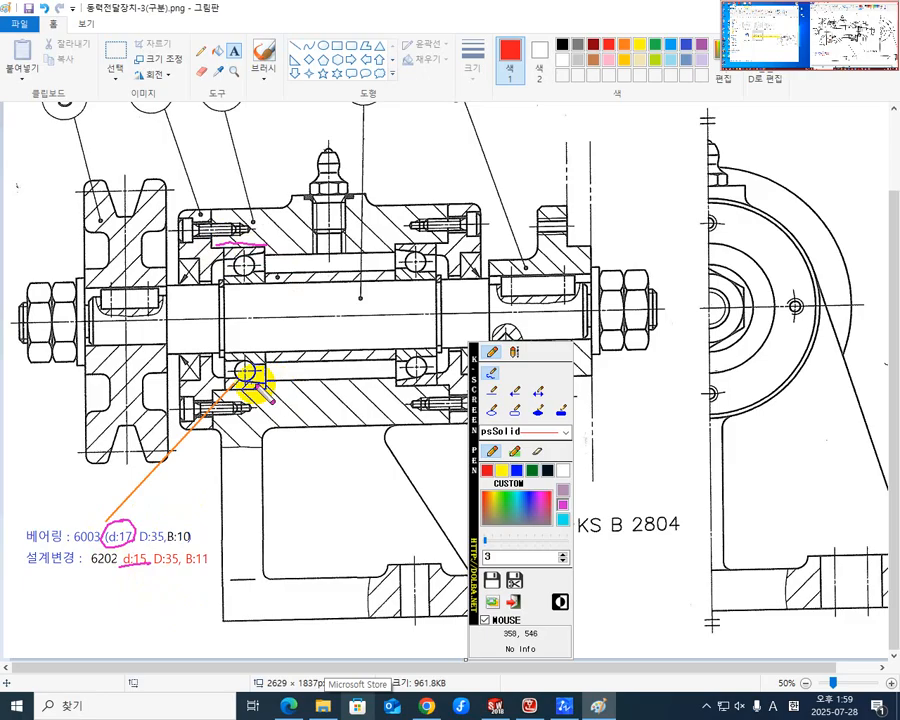
drag(208, 395, 263, 389)
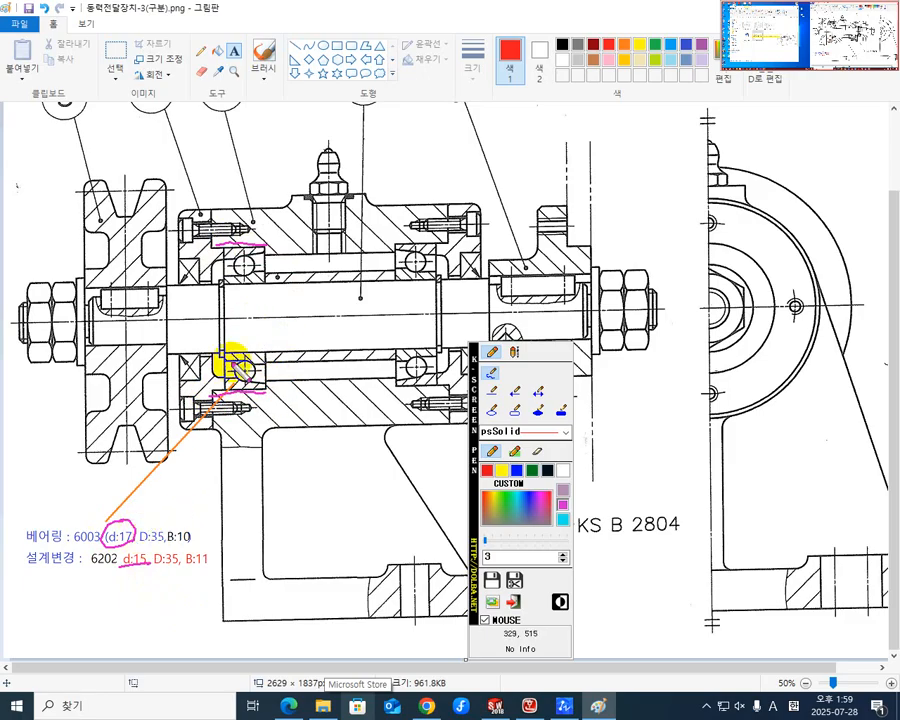
mouse_move(252, 295)
mouse_down()
mouse_move(256, 286)
mouse_move(240, 296)
mouse_move(244, 274)
mouse_move(262, 296)
mouse_move(298, 302)
mouse_up()
mouse_move(288, 307)
mouse_down()
mouse_move(294, 314)
mouse_move(314, 302)
mouse_move(320, 337)
mouse_move(337, 301)
mouse_move(335, 324)
mouse_up()
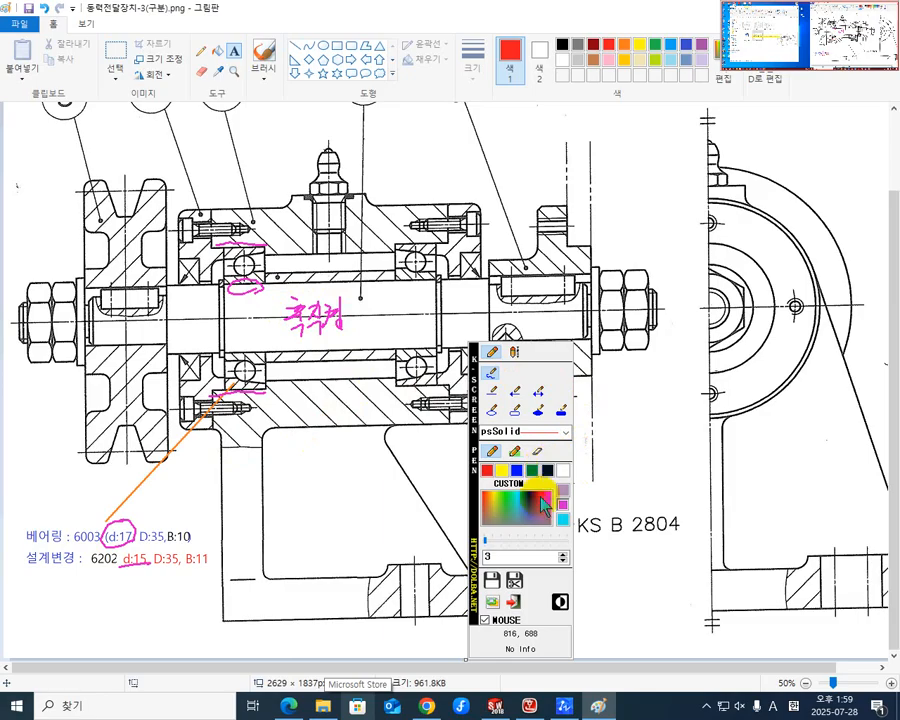
In blue, write "10" under the left bearing and circle "B:11" in the design-change note, with an arrow leading to it from "B:10".
click(517, 471)
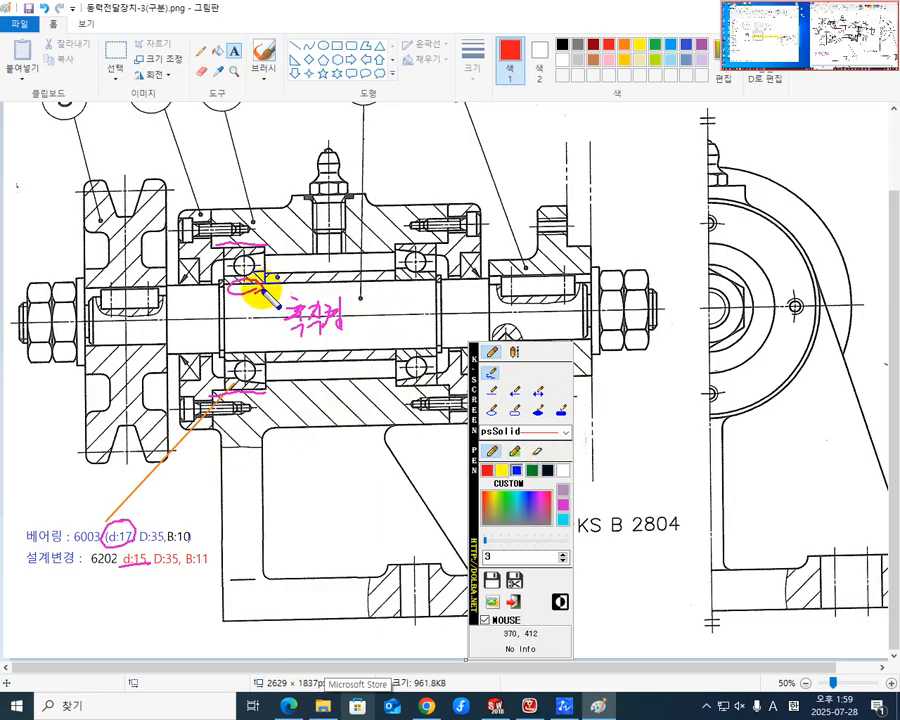
drag(248, 290, 260, 291)
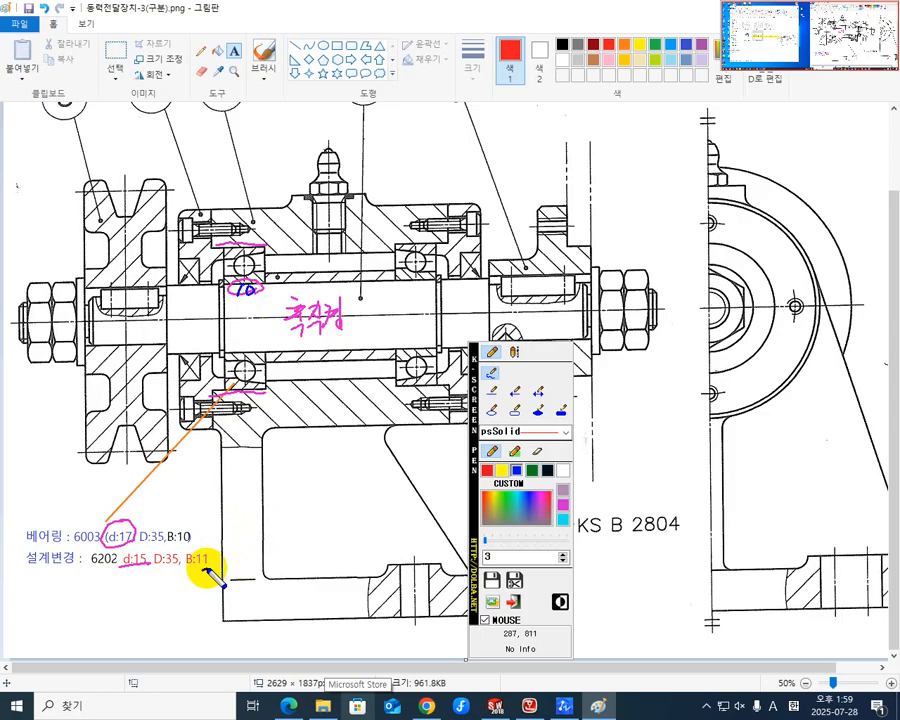
mouse_move(201, 553)
mouse_down()
mouse_move(193, 551)
mouse_move(207, 551)
mouse_up()
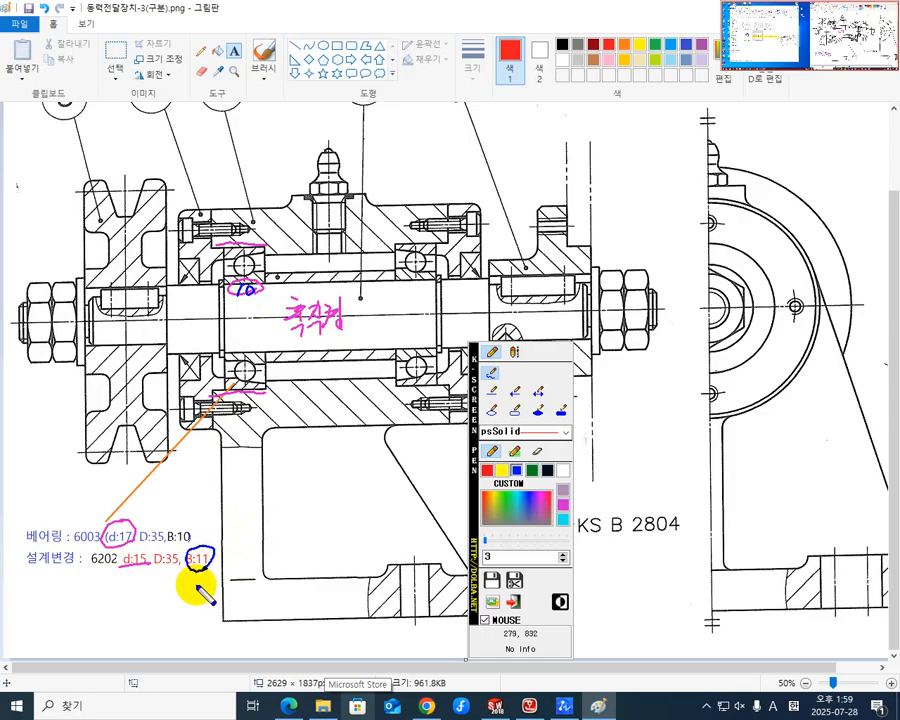
drag(197, 530, 202, 547)
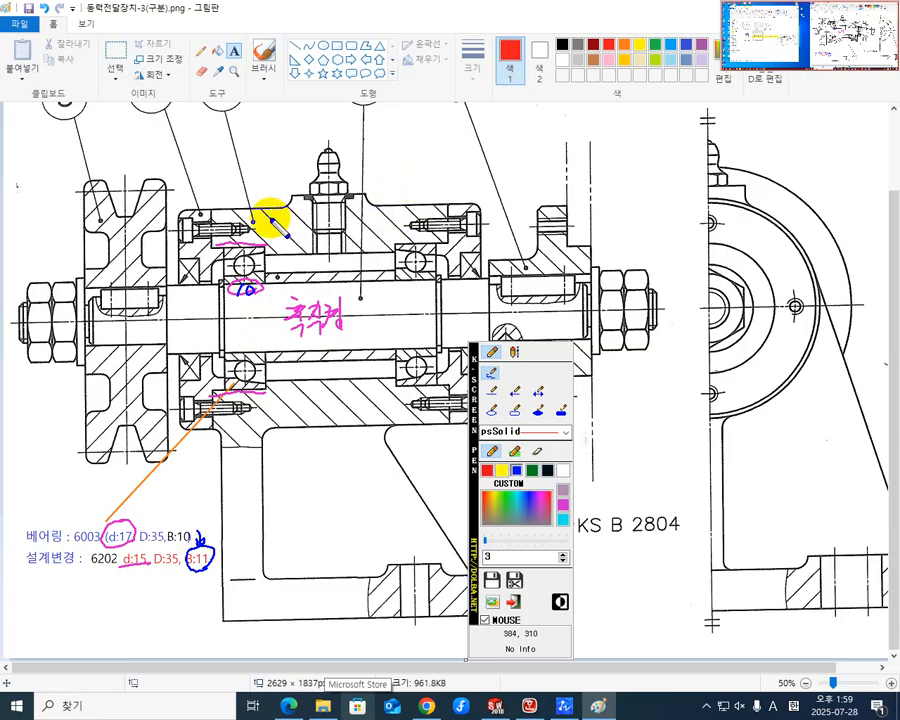
Draw a blue width dimension above the housing and inward arrows marked "1" at the inner sides of both bearings.
drag(211, 175, 212, 198)
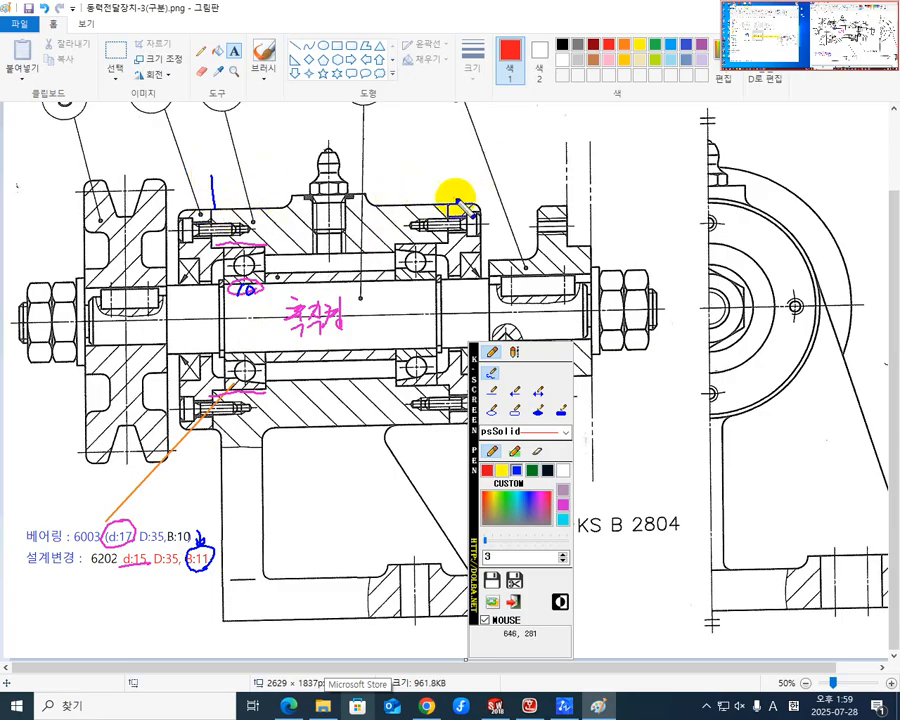
drag(445, 170, 446, 201)
mouse_move(212, 180)
mouse_down()
mouse_move(442, 187)
mouse_move(432, 190)
mouse_up()
mouse_move(232, 177)
mouse_down()
mouse_move(215, 185)
mouse_move(228, 191)
mouse_up()
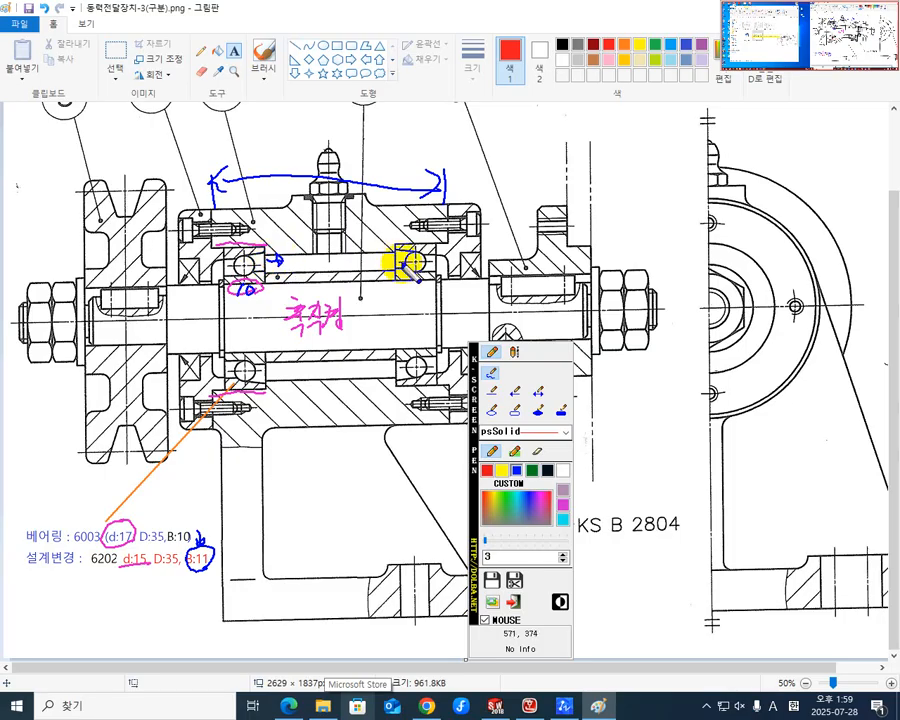
mouse_move(395, 255)
mouse_down()
mouse_move(369, 256)
mouse_move(378, 261)
mouse_move(386, 242)
mouse_up()
drag(272, 232, 273, 243)
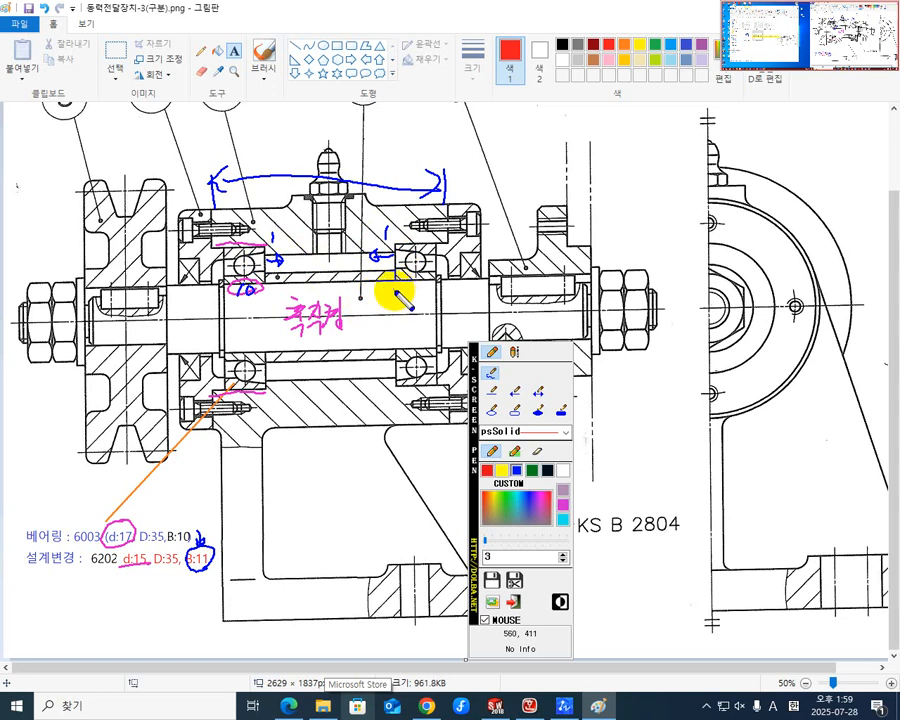
Circle the spacer collar between the bearings in blue and label it "칼라" with a leader on the shaft.
mouse_move(345, 357)
mouse_down()
mouse_move(338, 350)
mouse_move(360, 355)
mouse_move(378, 320)
mouse_move(392, 333)
mouse_move(397, 320)
mouse_up()
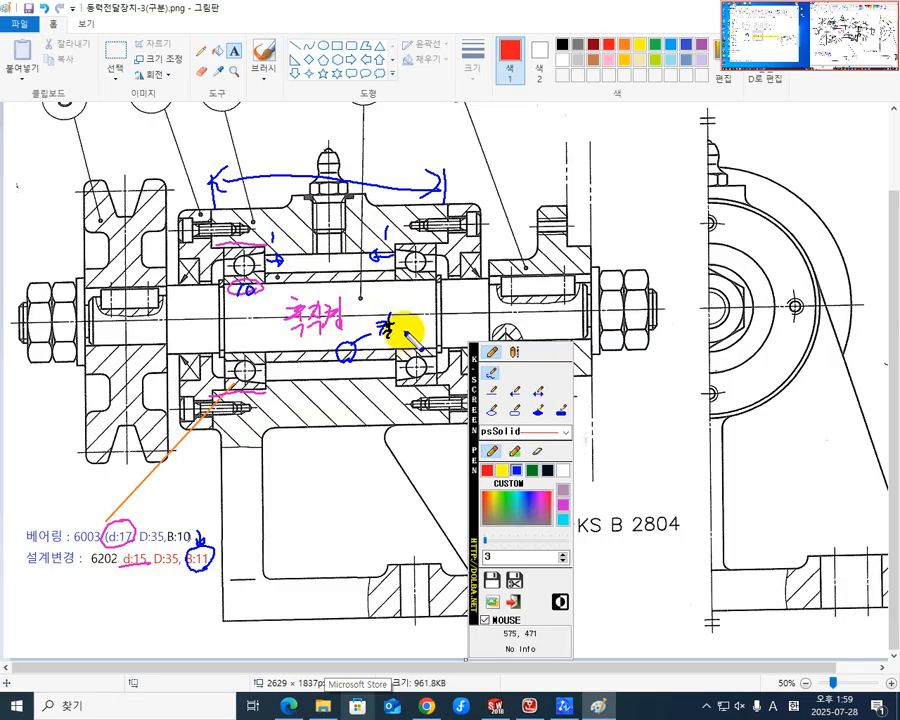
drag(383, 329, 391, 337)
drag(394, 321, 402, 334)
mouse_move(405, 314)
mouse_down()
mouse_move(407, 338)
mouse_move(410, 326)
mouse_up()
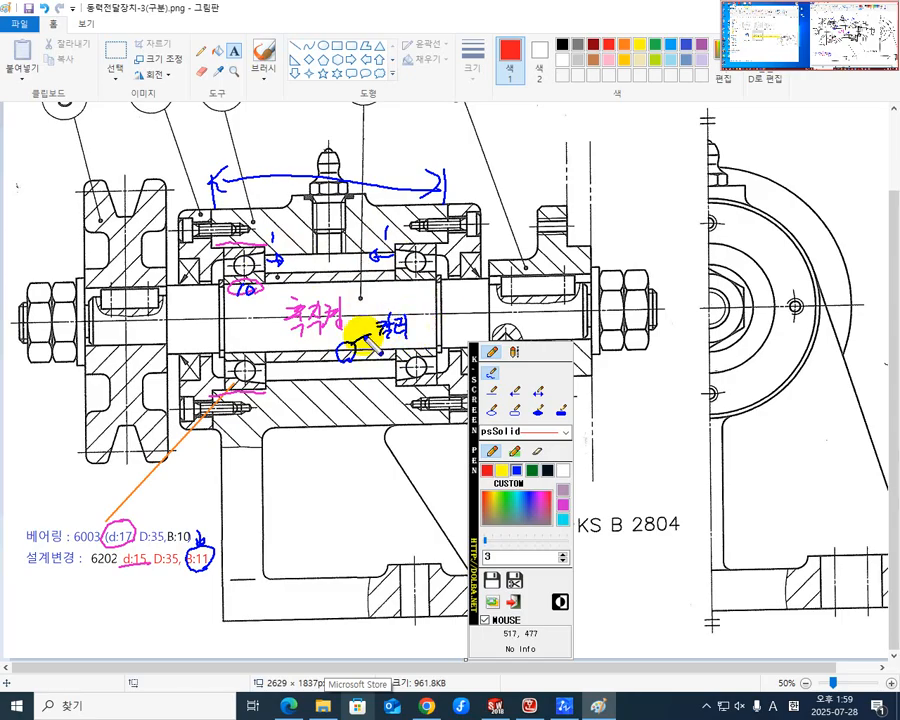
mouse_move(416, 320)
mouse_down()
mouse_move(414, 337)
mouse_move(453, 320)
mouse_move(473, 325)
mouse_up()
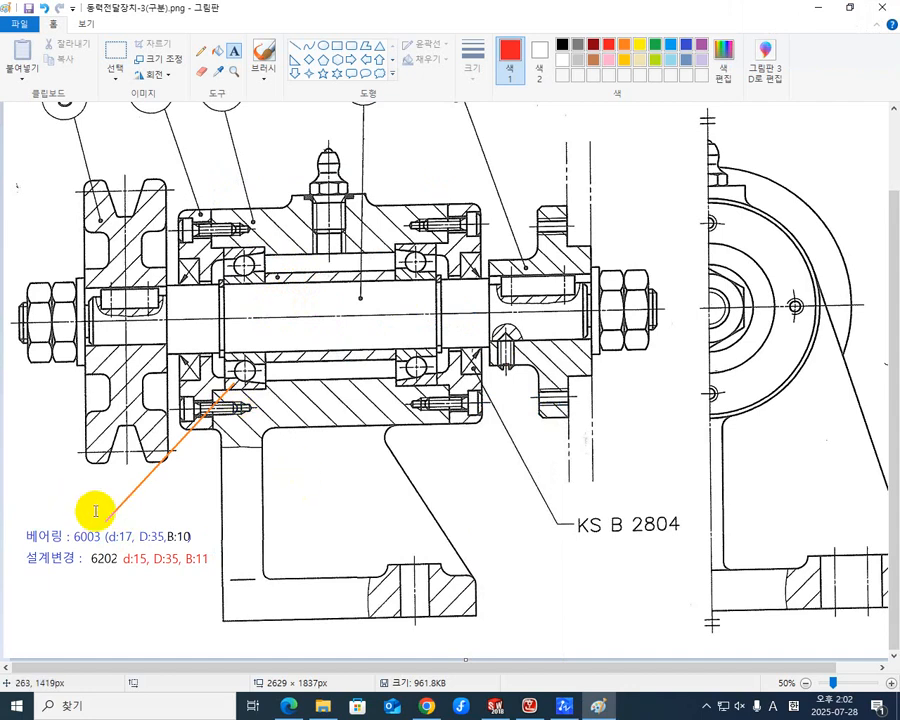
With the red screen pen, underline "품번 5번" and "스퍼기어" in the gear design-change note and circle balloon 5.
scroll(145, 258, up, 2)
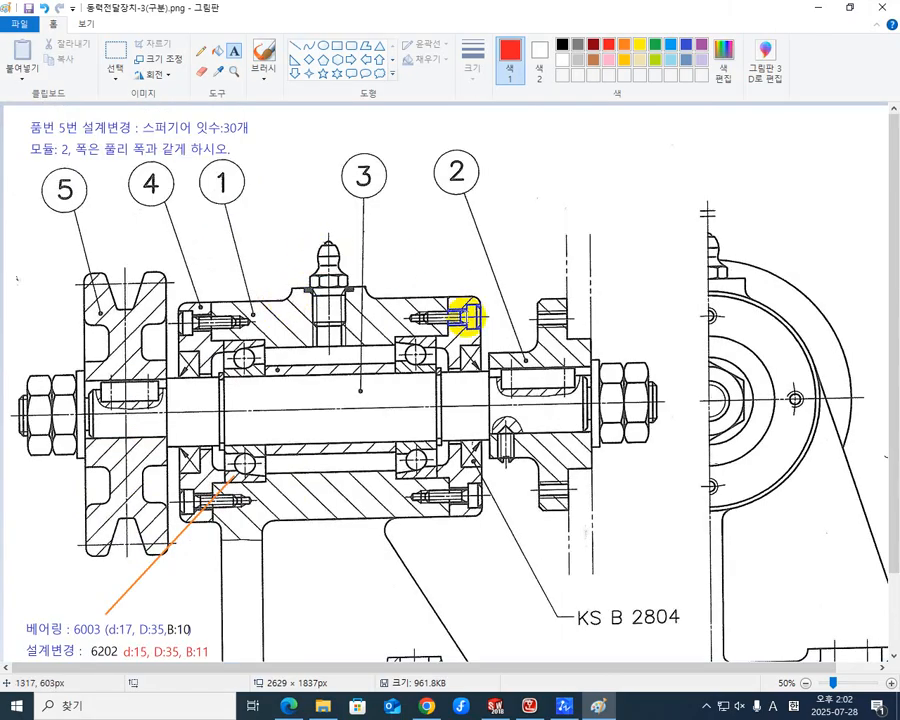
right_click(470, 318)
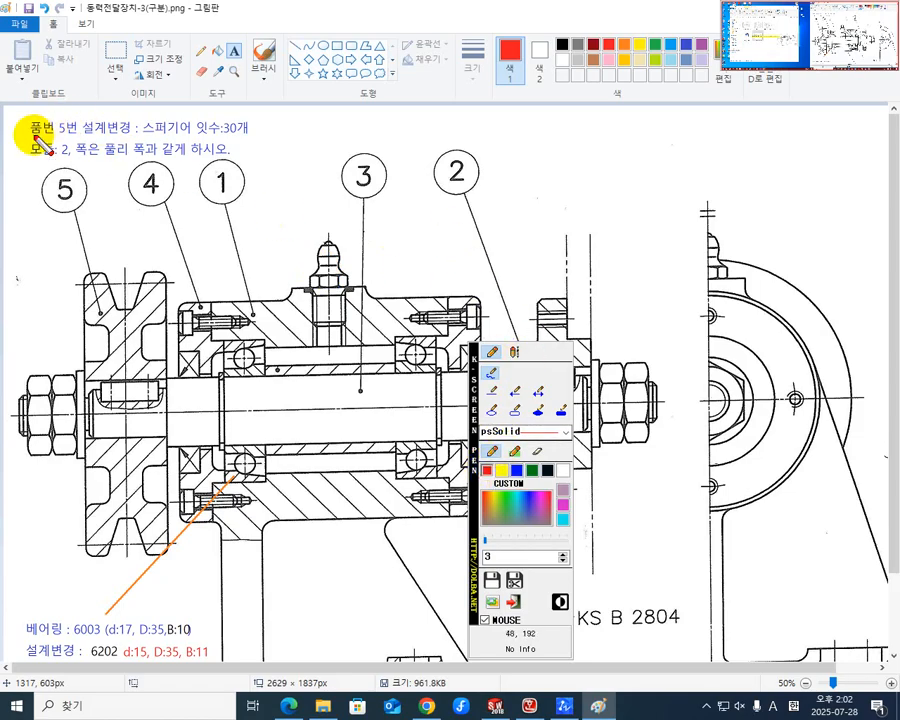
drag(30, 137, 79, 132)
mouse_move(32, 207)
mouse_down()
mouse_move(96, 158)
mouse_move(90, 207)
mouse_move(94, 182)
mouse_up()
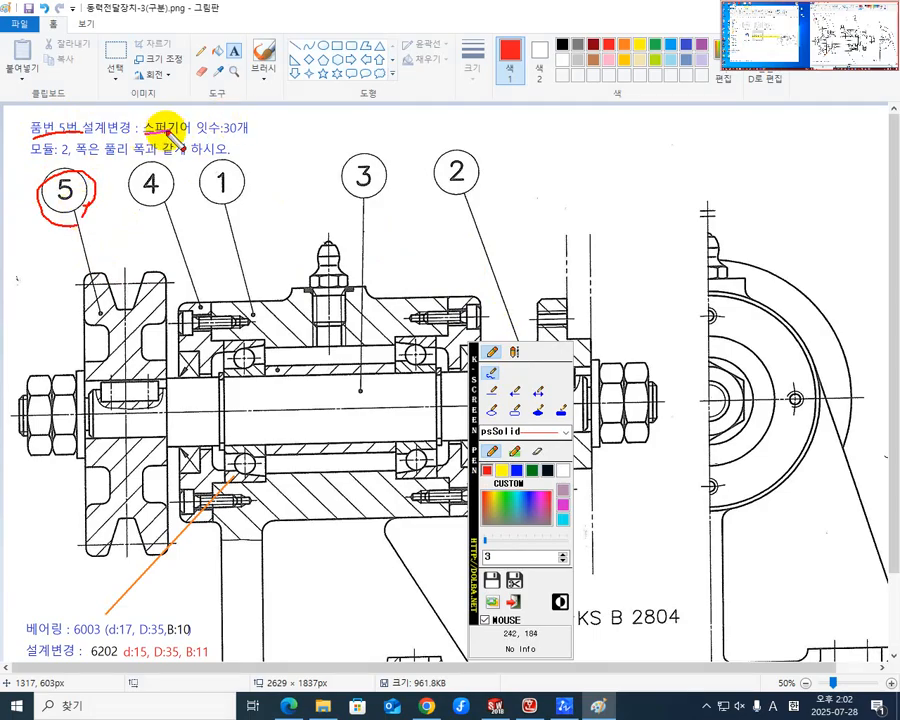
drag(143, 136, 188, 135)
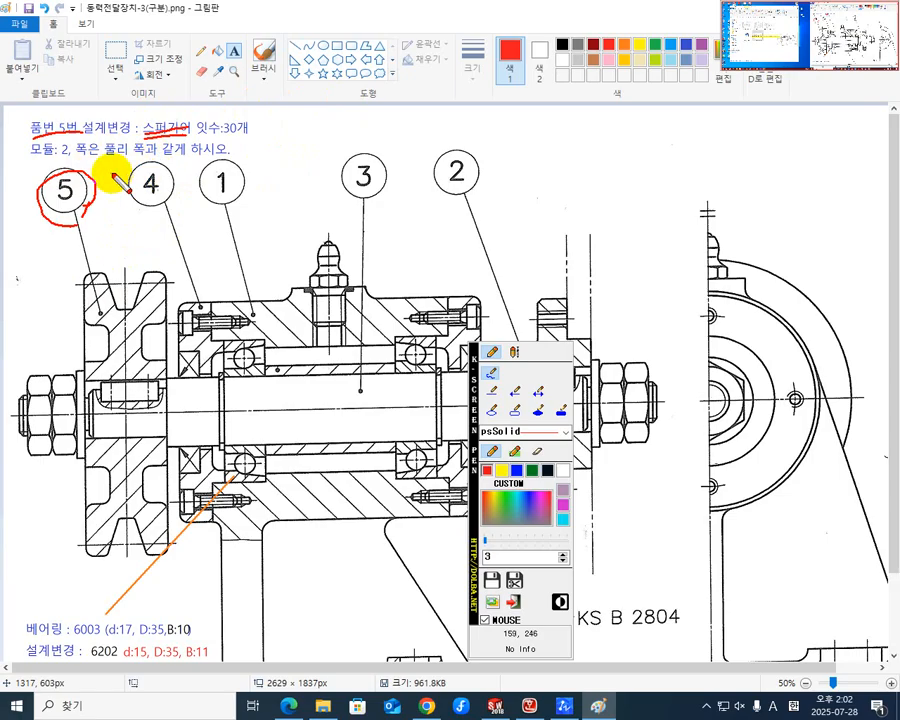
Sketch a red width dimension over the pulley with "20" and "19" written above it, underline "풀리 폭", and clear the pen marks.
drag(80, 252, 80, 293)
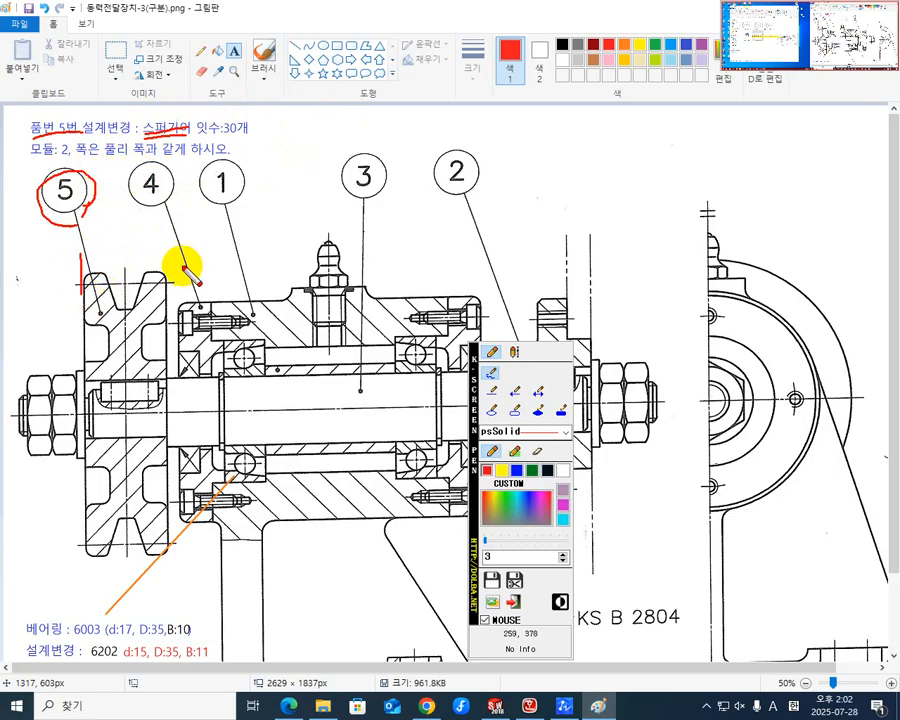
drag(166, 249, 167, 294)
mouse_move(87, 260)
mouse_down()
mouse_move(158, 256)
mouse_move(151, 265)
mouse_move(88, 264)
mouse_up()
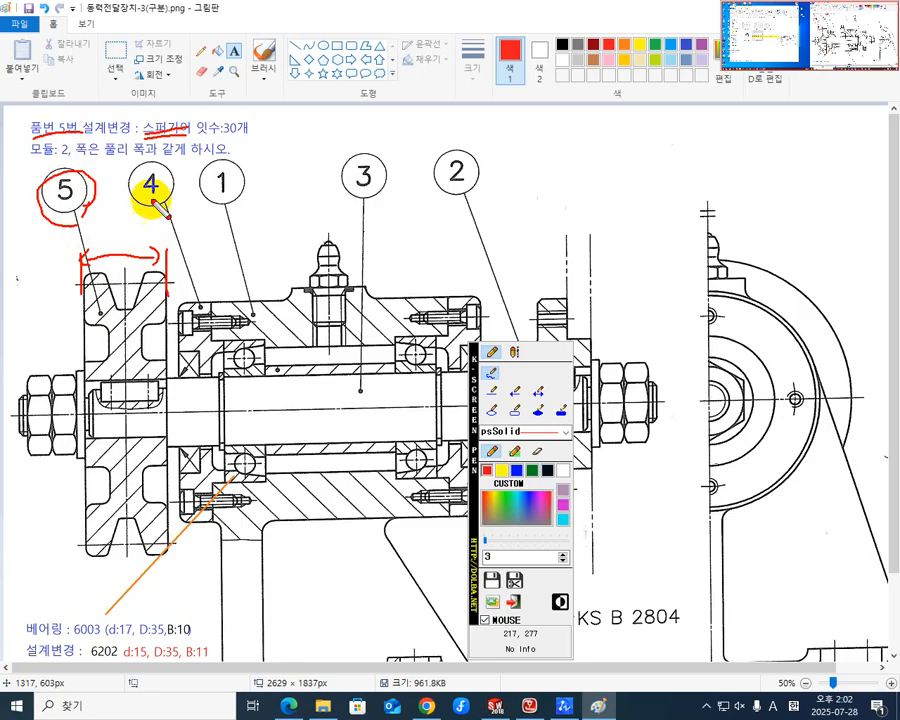
drag(105, 158, 151, 153)
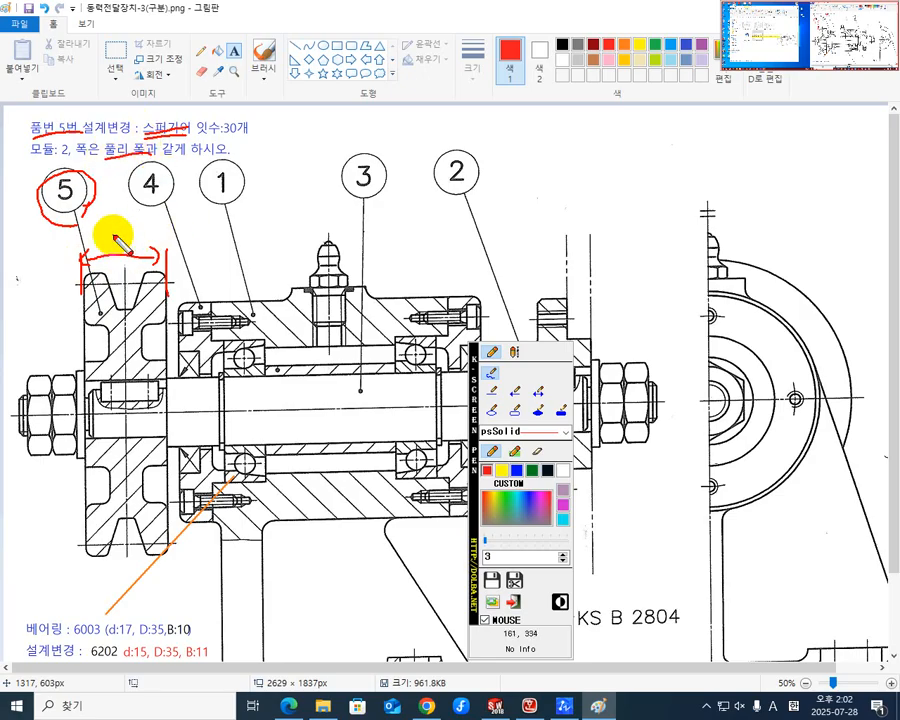
drag(114, 238, 126, 247)
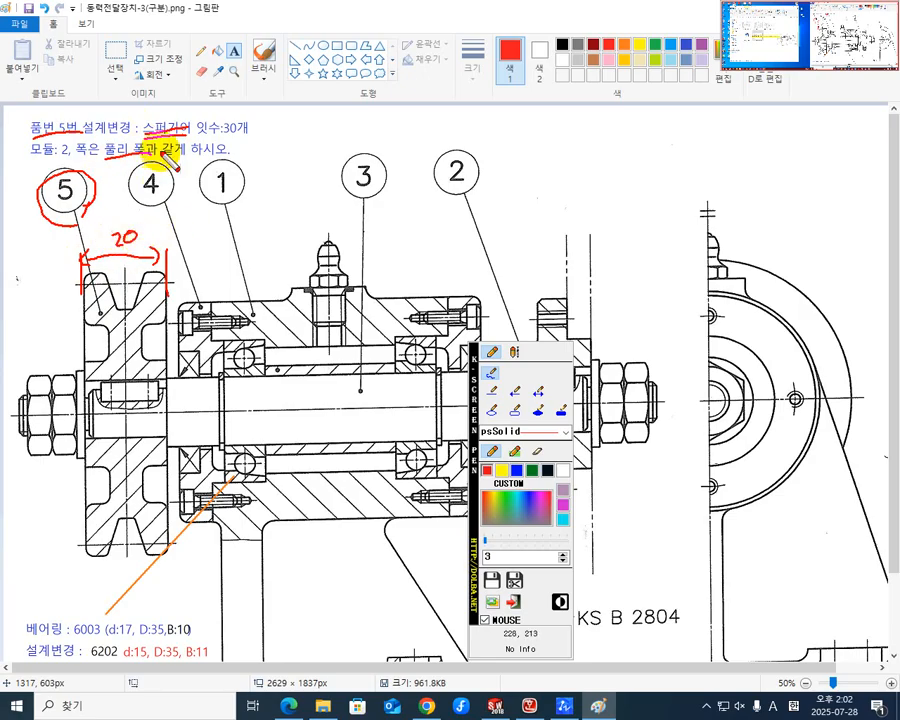
mouse_move(115, 213)
mouse_down()
mouse_move(128, 226)
mouse_move(117, 207)
mouse_move(142, 184)
mouse_up()
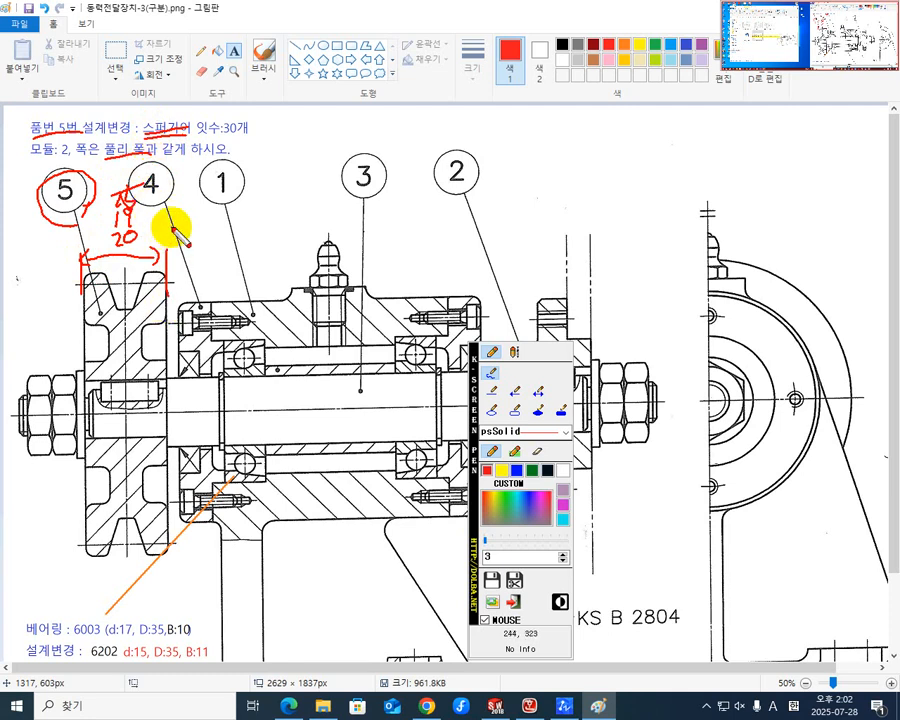
key(Escape)
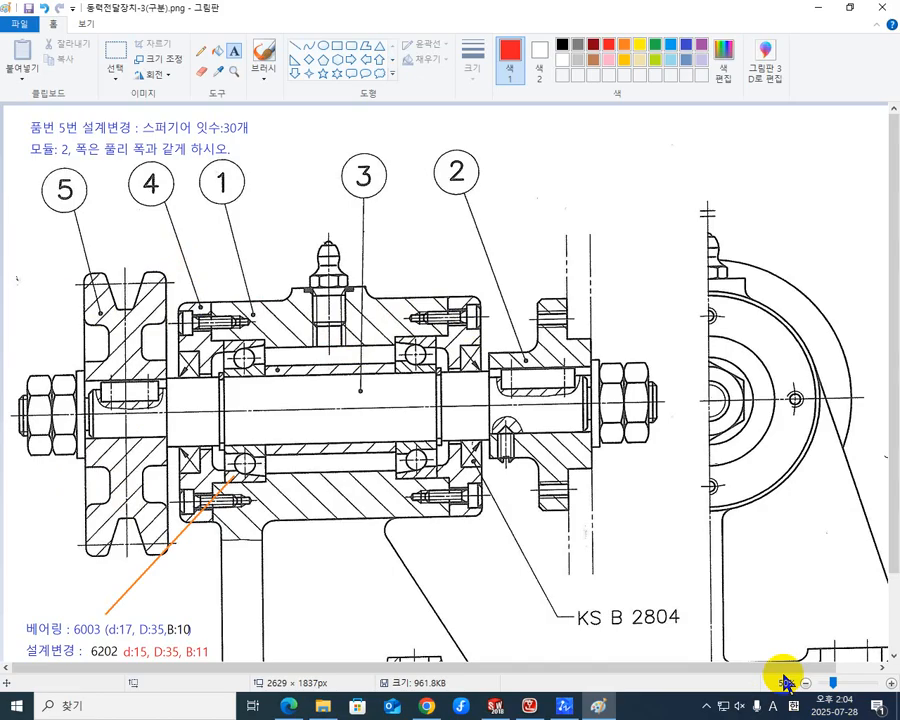
Handwrite "축(17→16)" in red on the middle of the shaft with the screen pen.
key(F9)
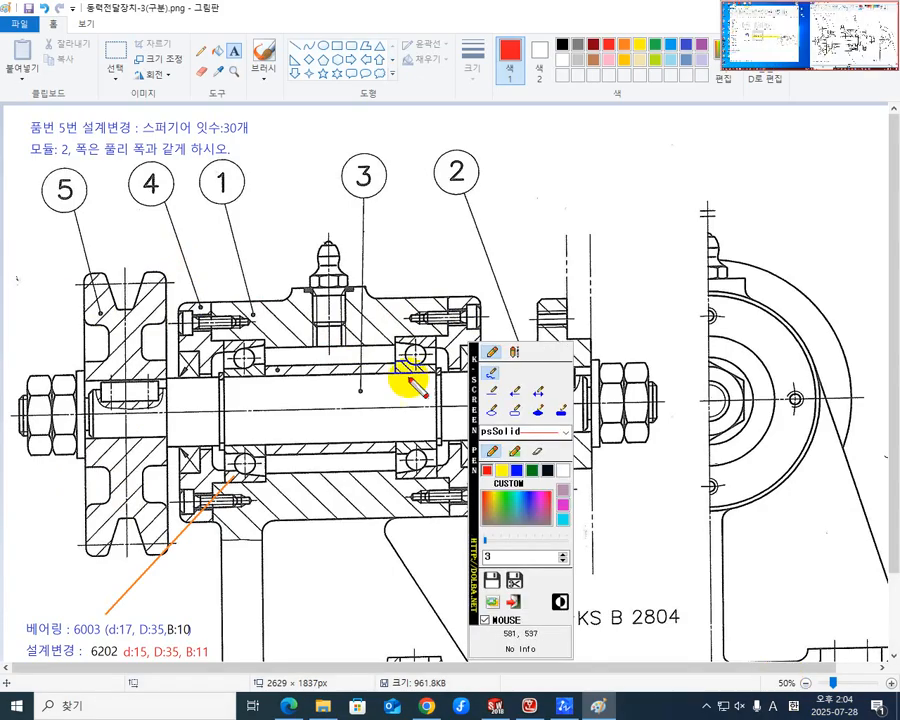
mouse_move(320, 392)
mouse_down()
mouse_move(311, 412)
mouse_move(317, 422)
mouse_move(330, 415)
mouse_up()
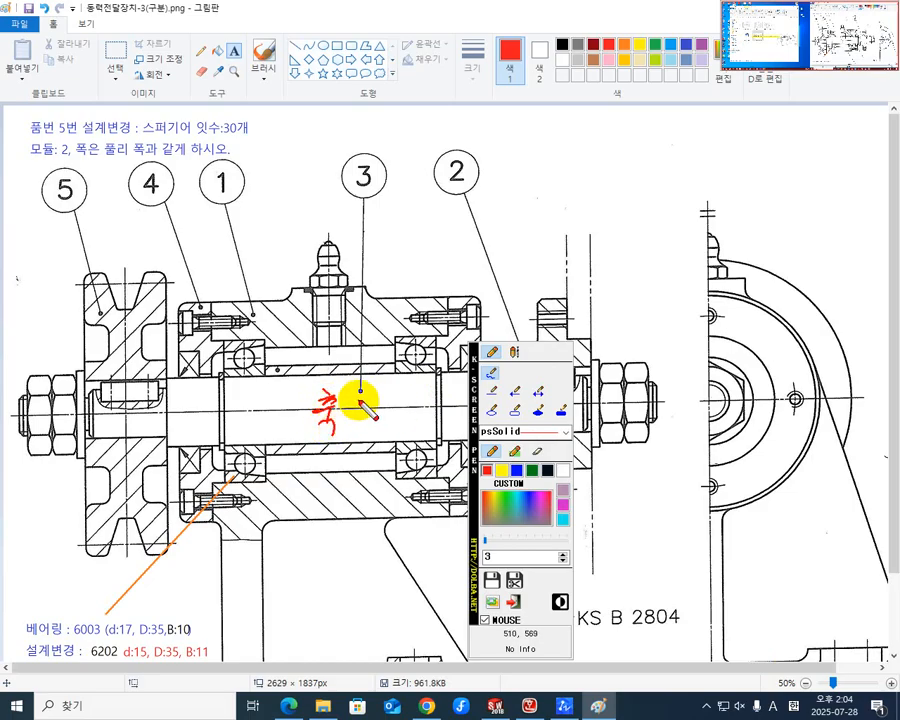
mouse_move(353, 394)
mouse_down()
mouse_move(341, 412)
mouse_move(377, 402)
mouse_move(402, 414)
mouse_move(413, 405)
mouse_move(424, 424)
mouse_move(420, 414)
mouse_move(565, 497)
mouse_up()
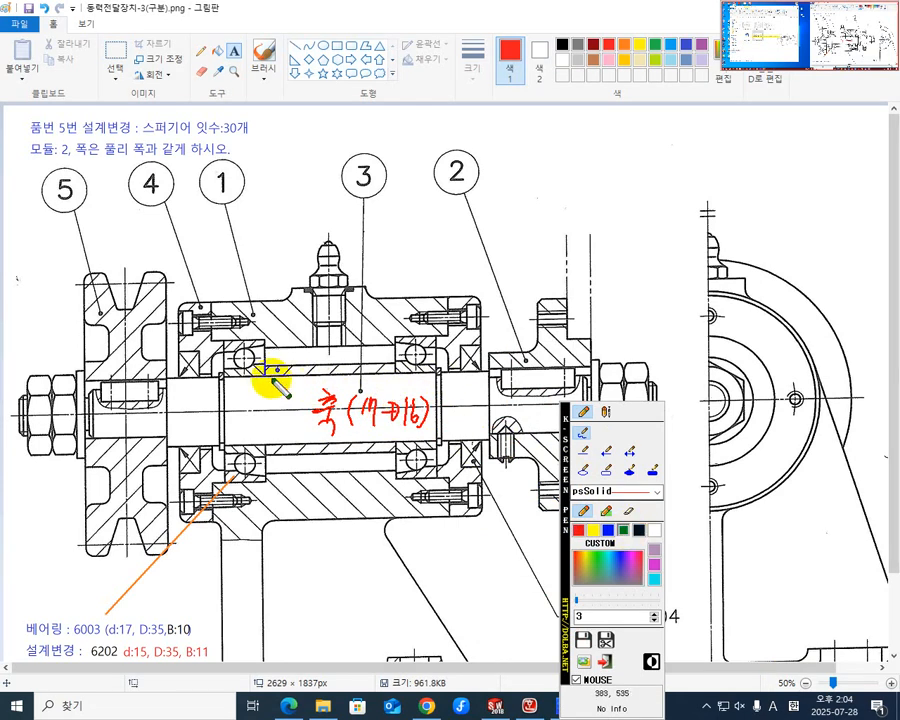
Circle the left oil seal in green, handwrite a label on the shaft below it, and close the screen pen.
mouse_move(200, 384)
mouse_down()
mouse_move(177, 370)
mouse_move(178, 350)
mouse_move(198, 358)
mouse_move(200, 382)
mouse_move(188, 392)
mouse_move(205, 404)
mouse_move(195, 416)
mouse_up()
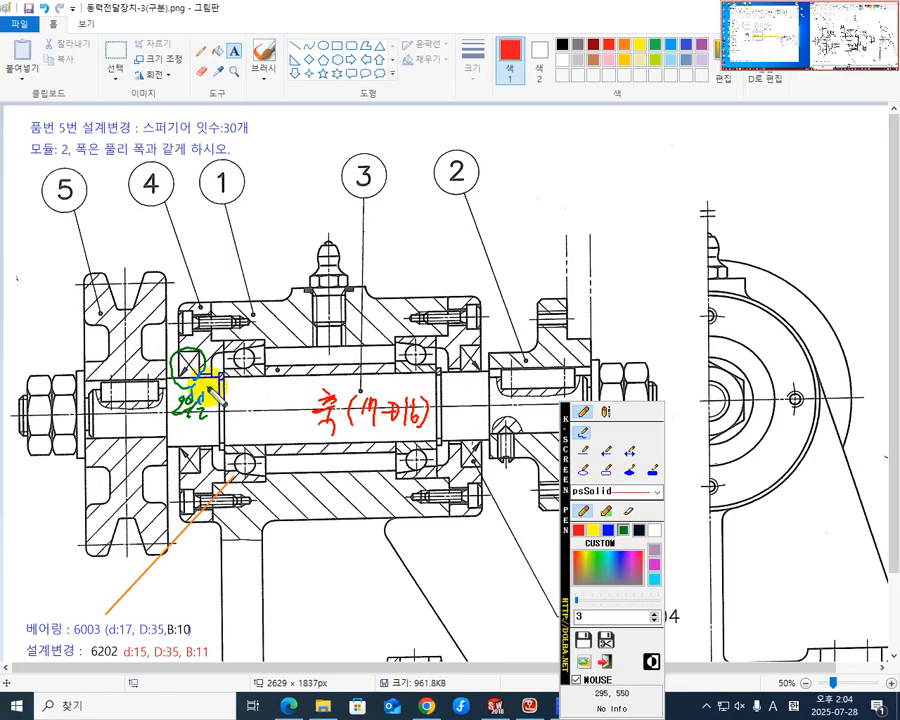
mouse_move(185, 372)
mouse_down()
mouse_move(186, 350)
mouse_move(200, 349)
mouse_move(183, 354)
mouse_up()
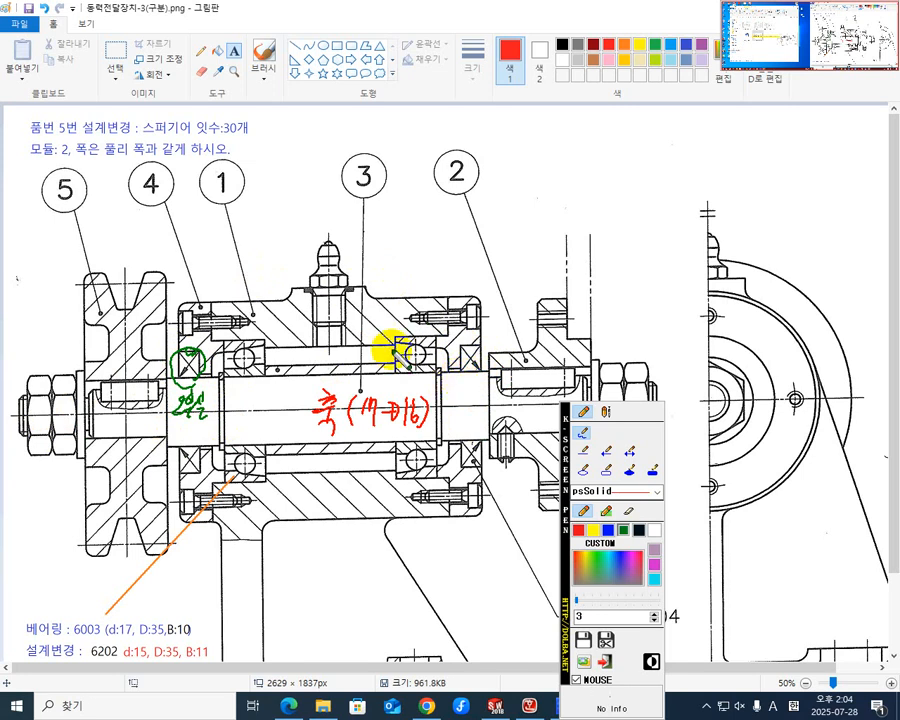
key(Escape)
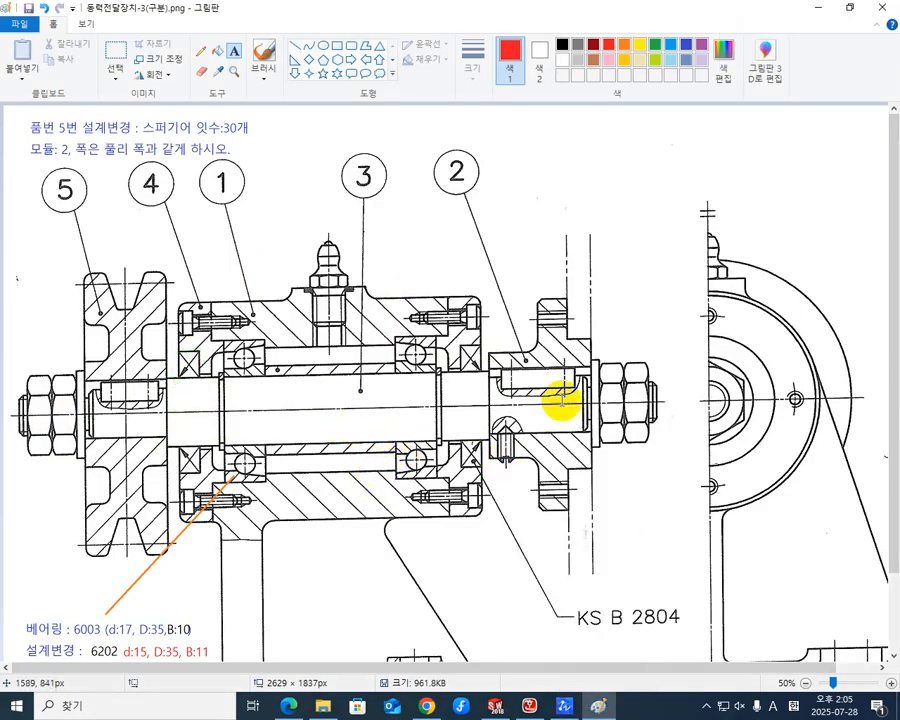
click(258, 388)
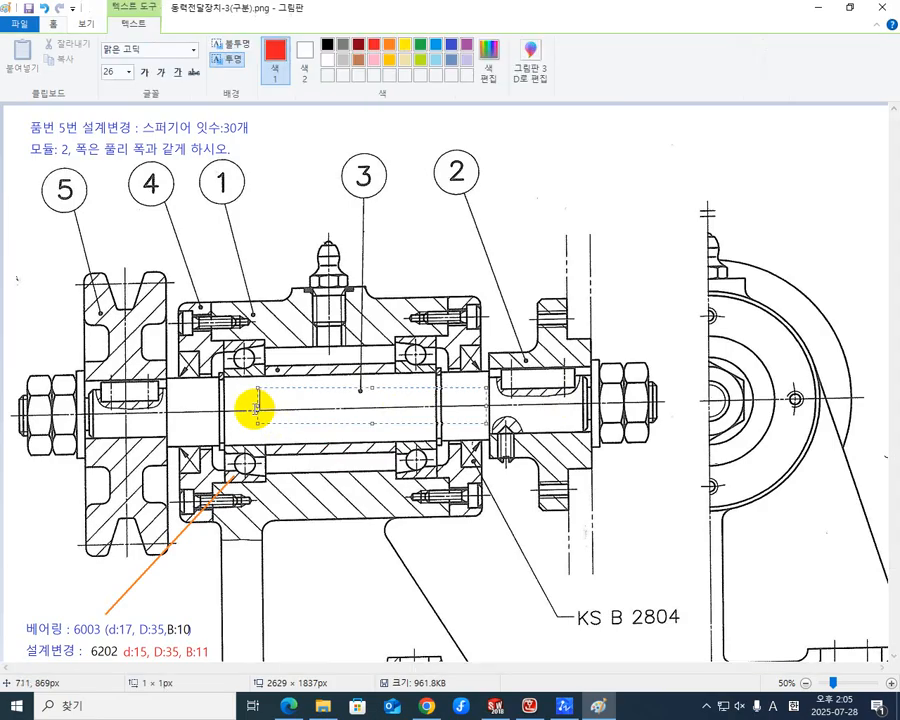
click(542, 231)
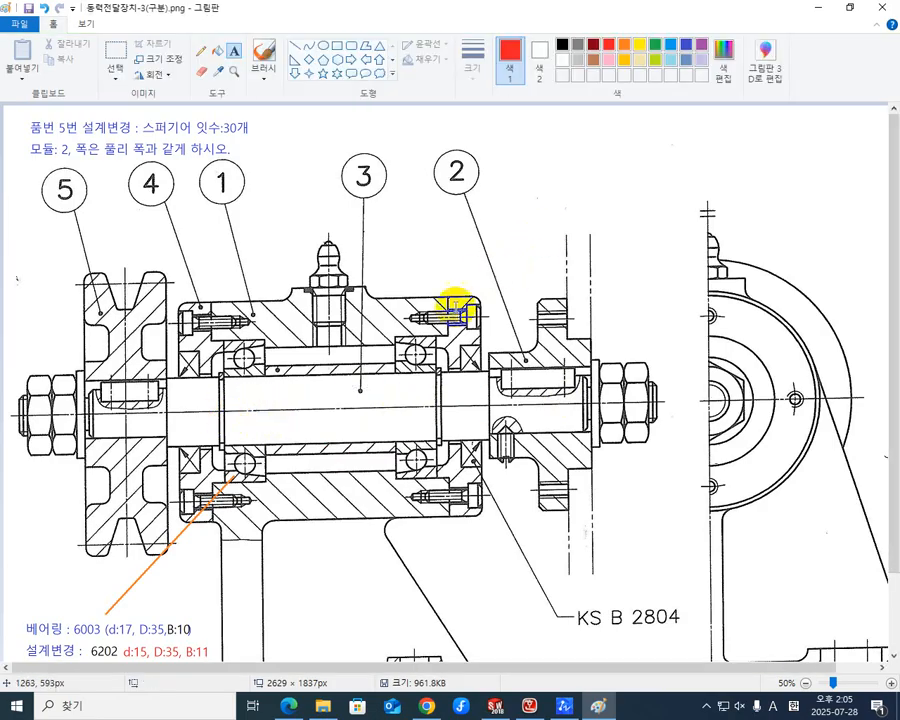
scroll(333, 397, down, 2)
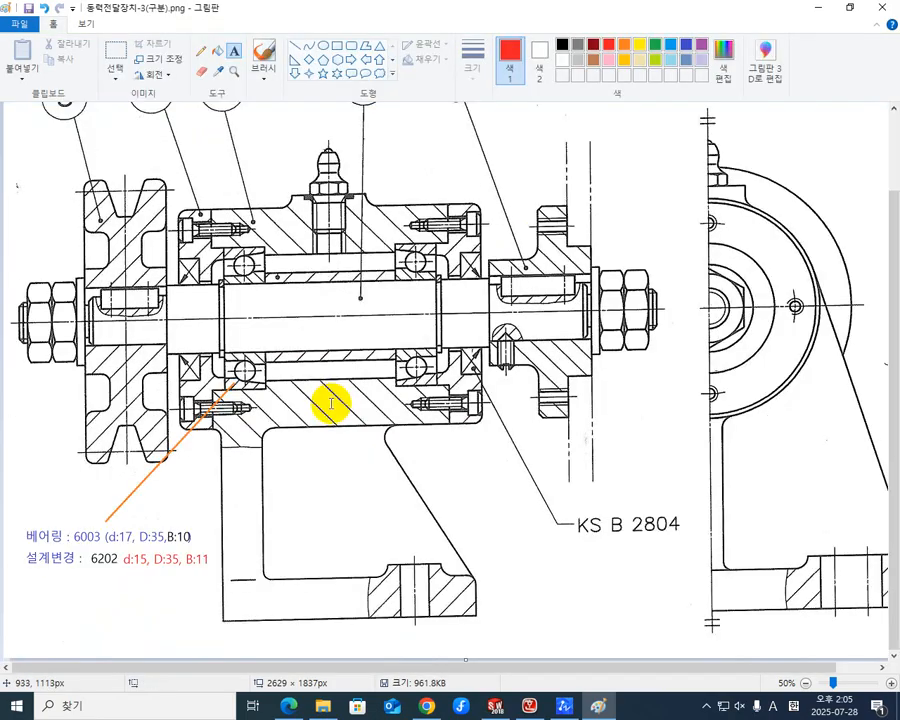
scroll(331, 403, up, 2)
scroll(331, 403, down, 2)
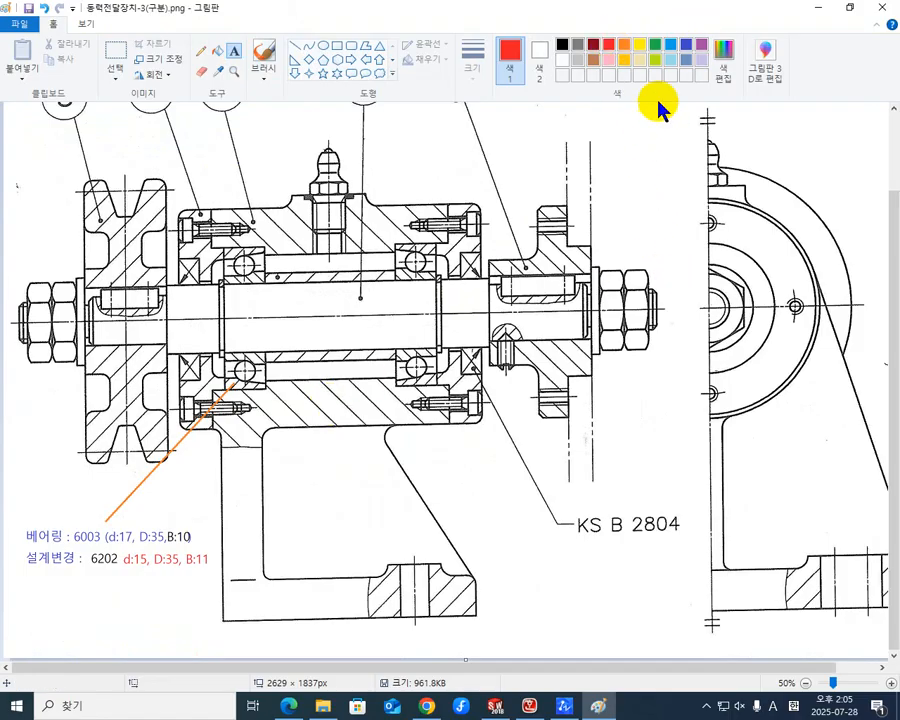
scroll(316, 123, up, 3)
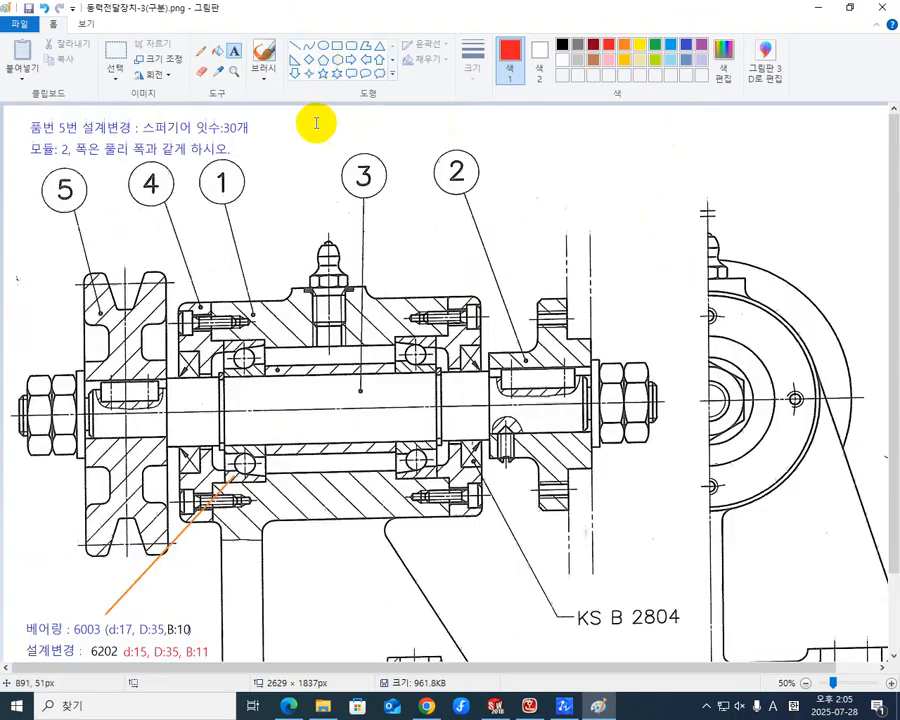
click(338, 46)
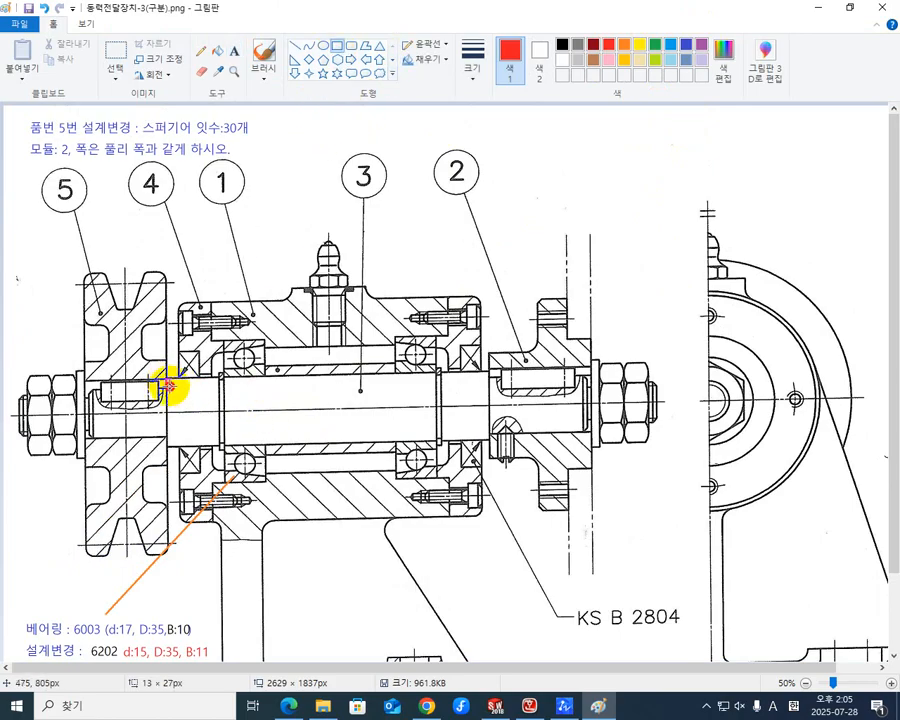
drag(168, 385, 485, 437)
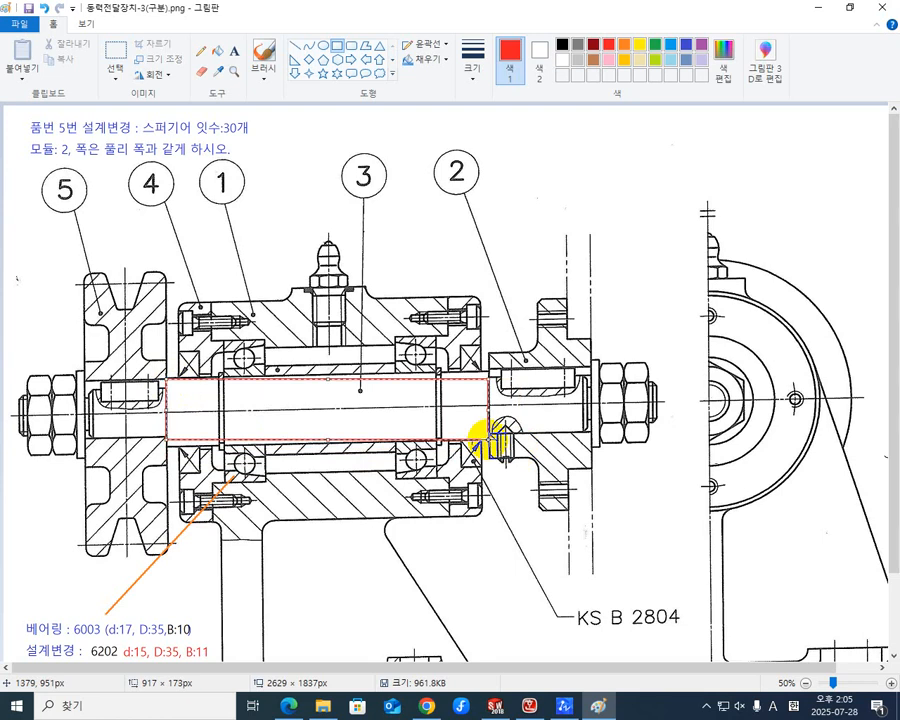
click(481, 383)
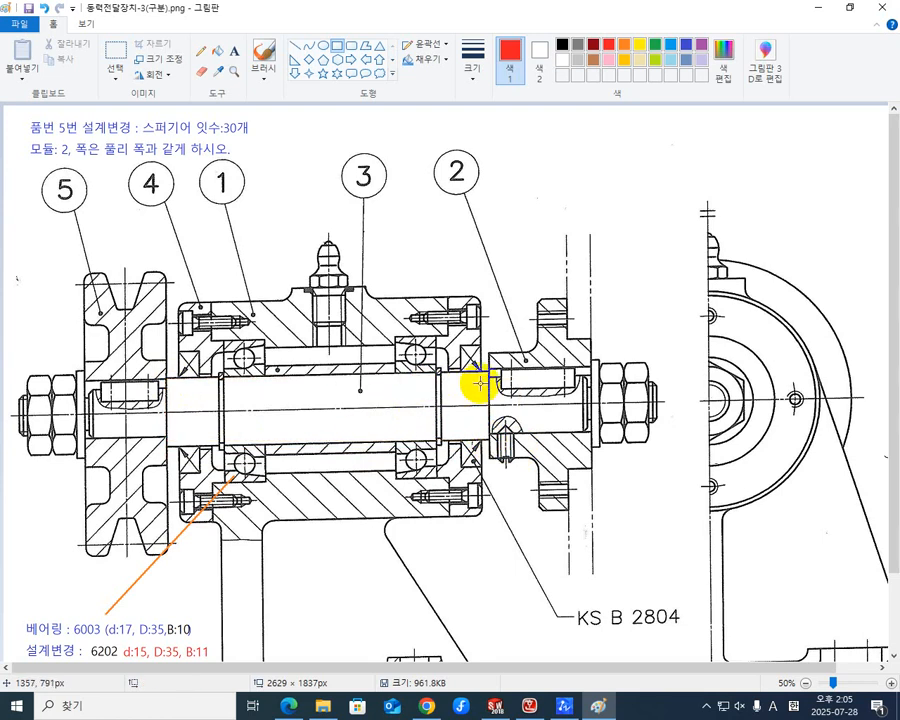
Outline the middle section of shaft 3 with four red straight lines, about 910 px long and 200 px high.
click(295, 45)
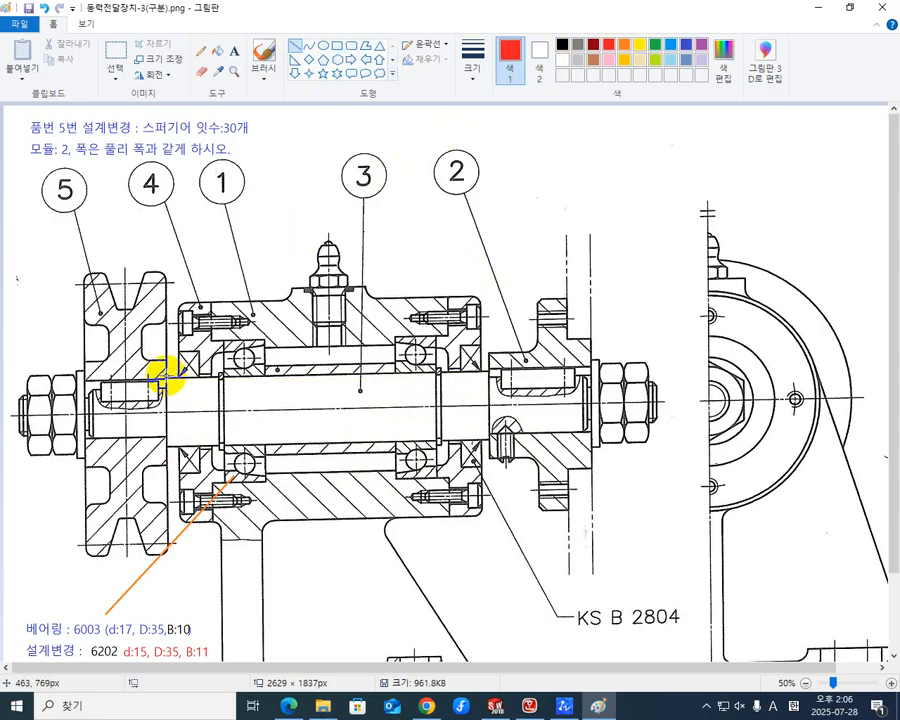
mouse_move(170, 376)
mouse_down()
mouse_move(522, 365)
mouse_move(489, 370)
mouse_move(470, 395)
mouse_move(484, 371)
mouse_up()
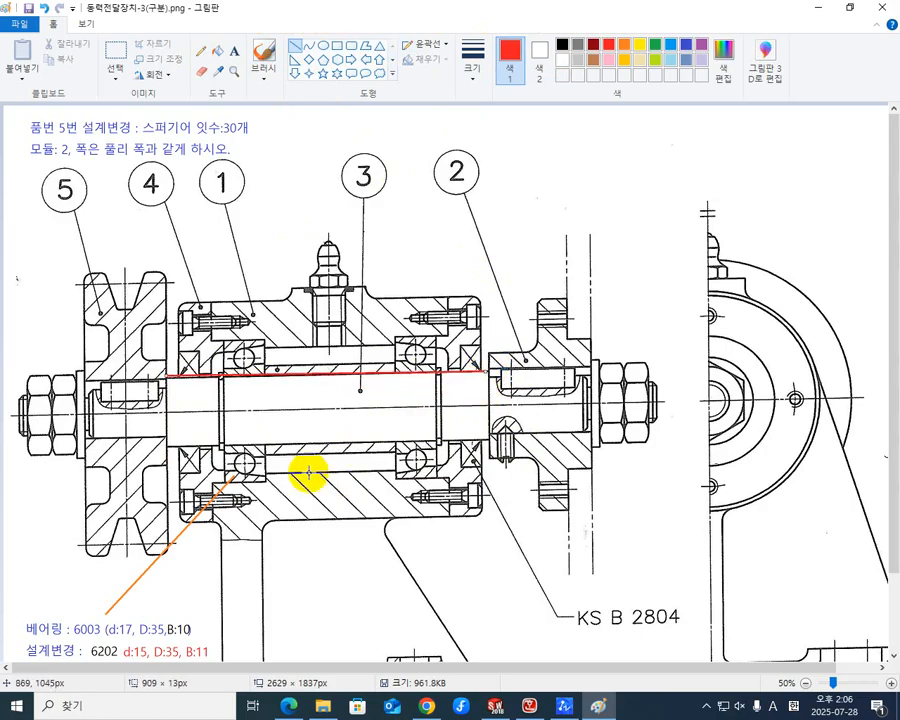
drag(163, 449, 488, 440)
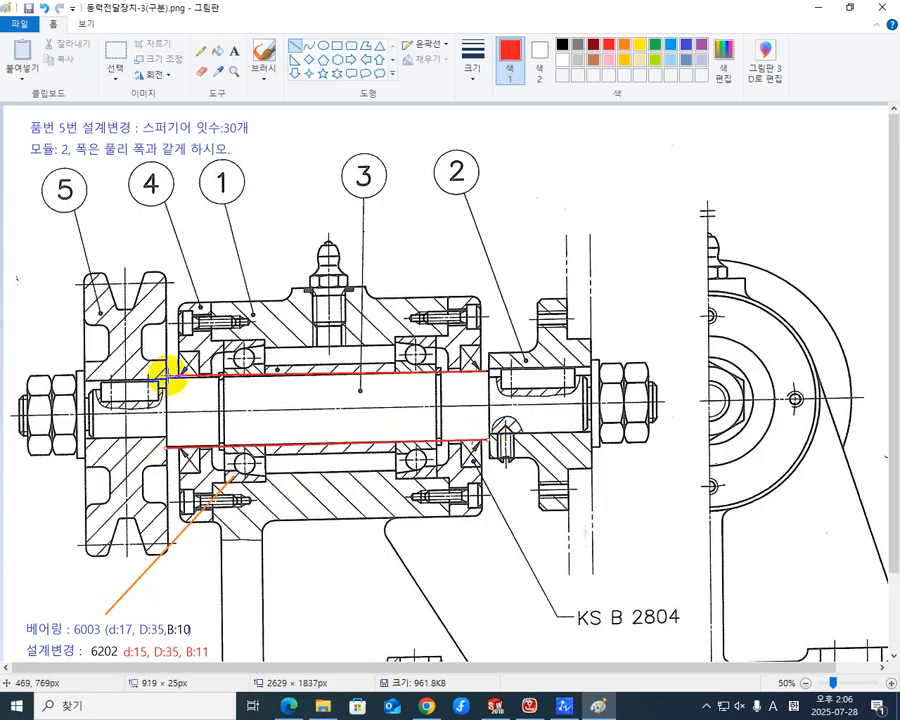
drag(167, 376, 167, 440)
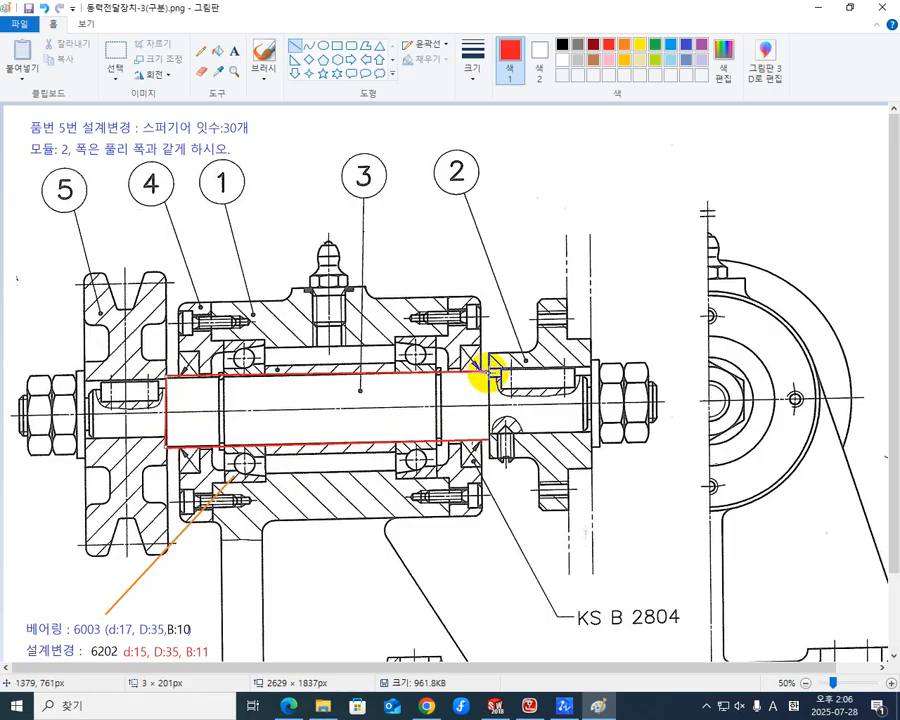
drag(488, 374, 488, 432)
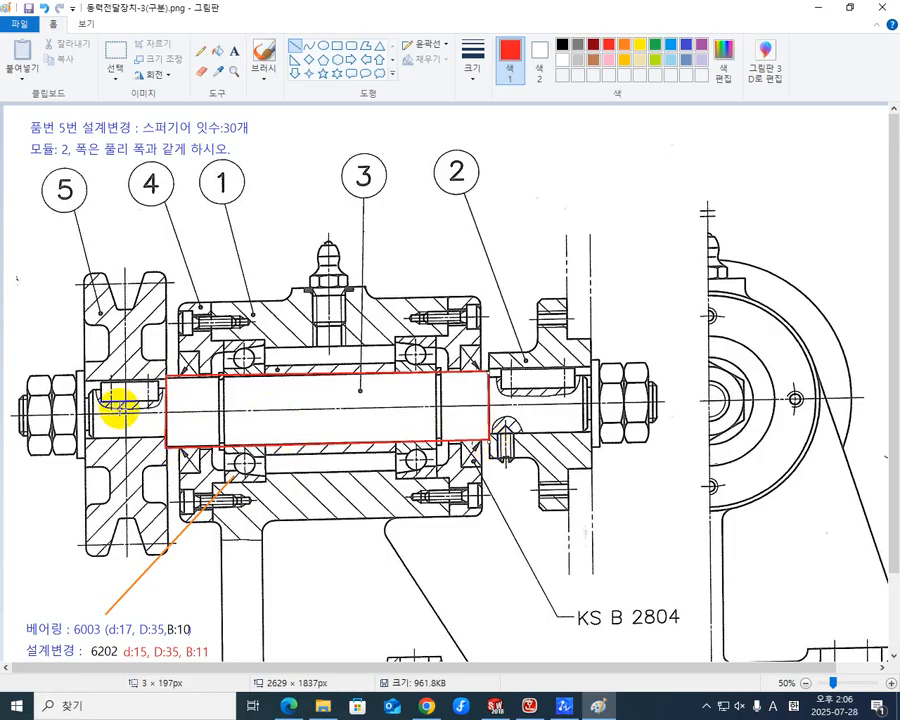
Outline the shaft step inside pulley 5 with red straight lines about 220 px long, closing its outer end.
drag(163, 390, 86, 391)
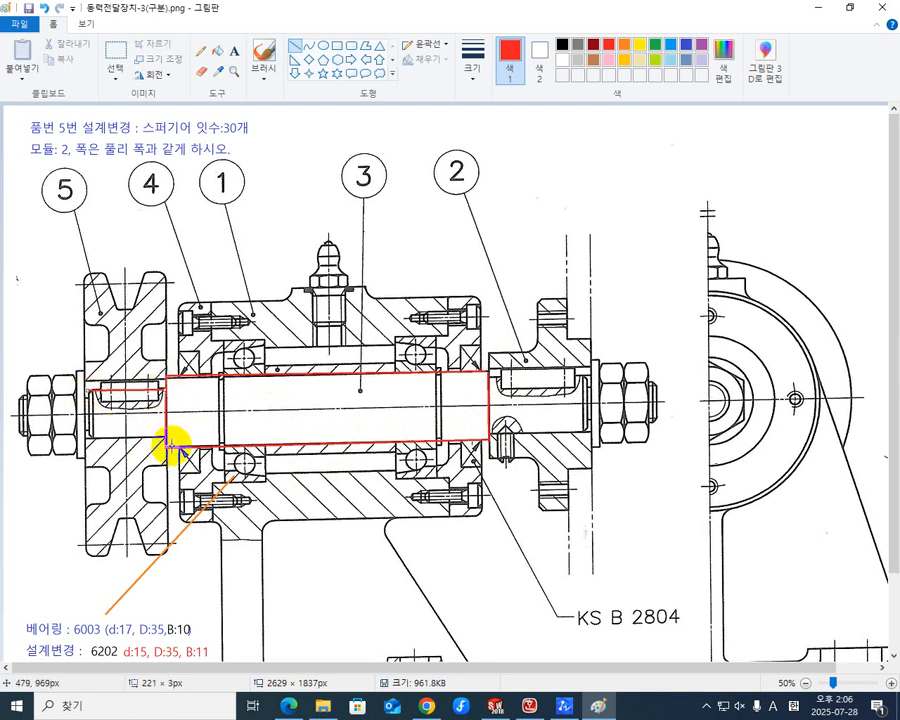
drag(158, 437, 87, 437)
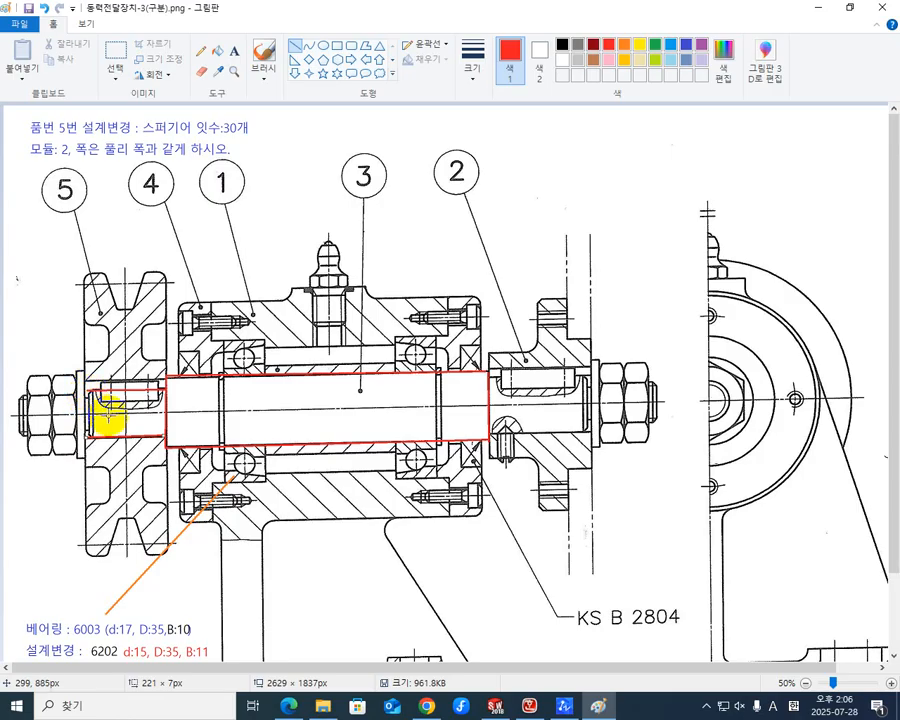
drag(85, 392, 88, 437)
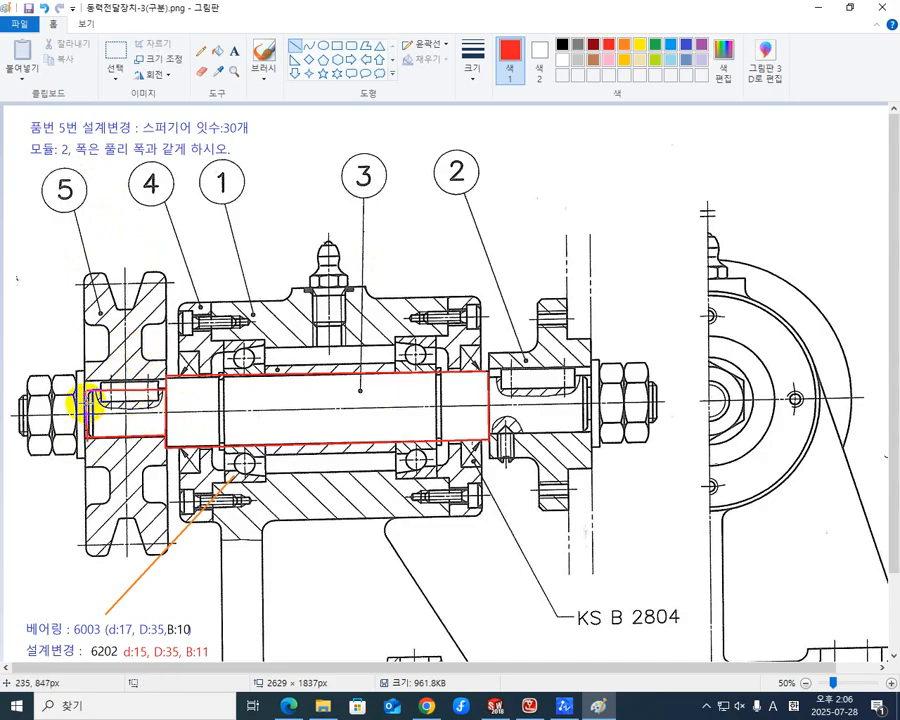
Outline the threaded shaft end through the nuts beside pulley 5 with red lines about 180 px long, and close its end.
drag(65, 396, 15, 397)
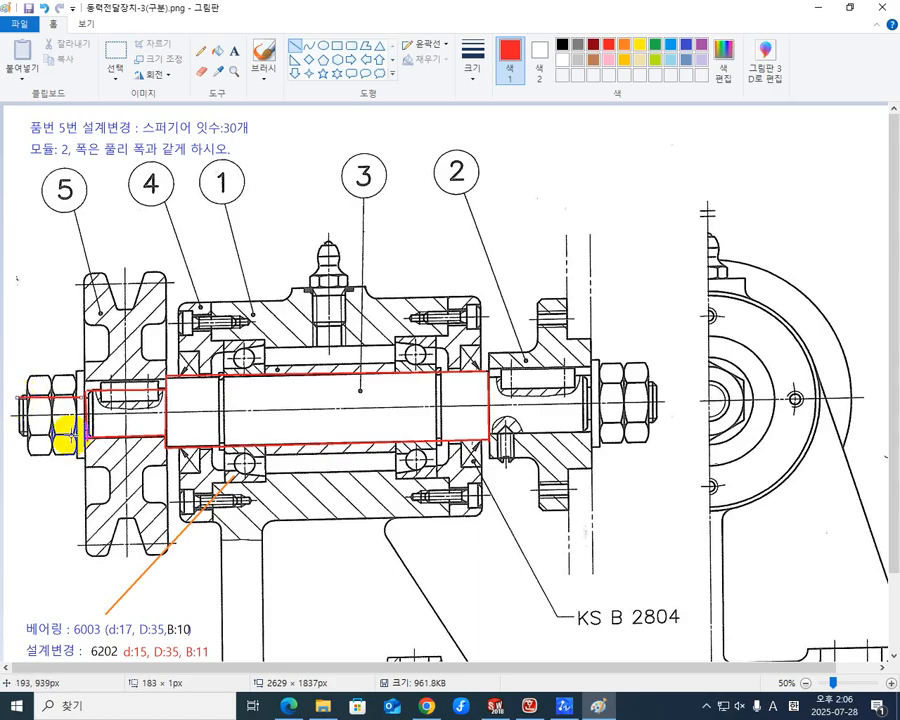
drag(85, 432, 17, 433)
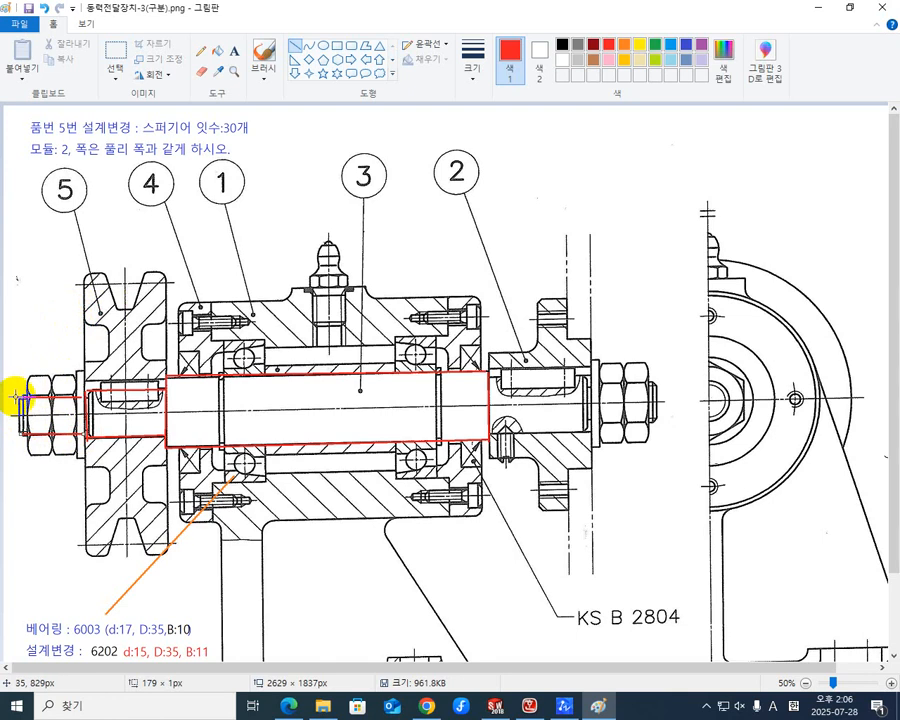
drag(18, 398, 20, 436)
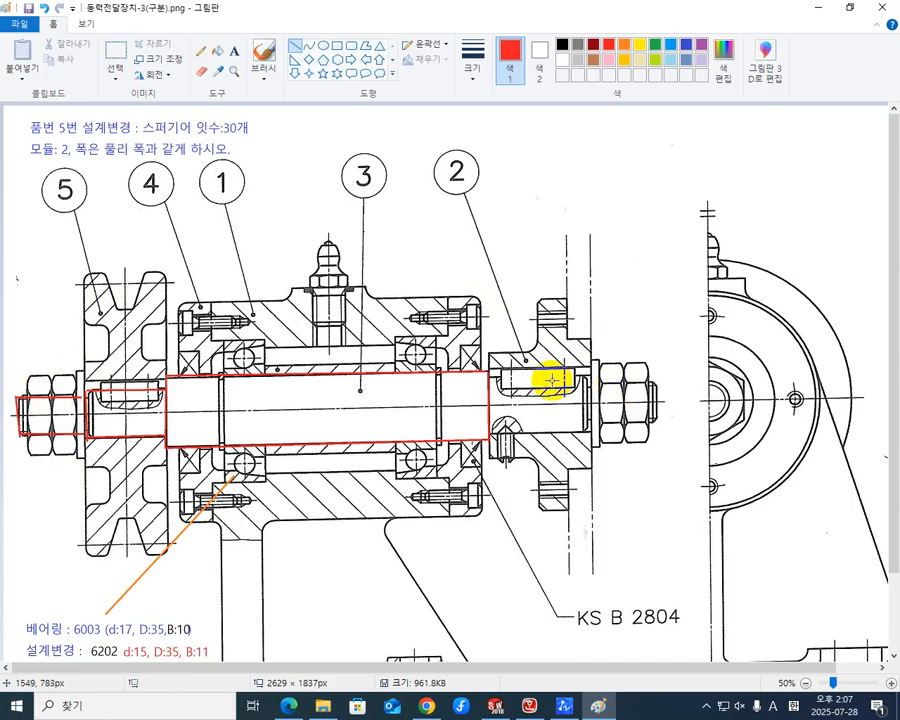
Outline the shaft step inside part 2 with red lines about 270 px long, closing its outer end with a line about 147 px high.
drag(491, 376, 590, 375)
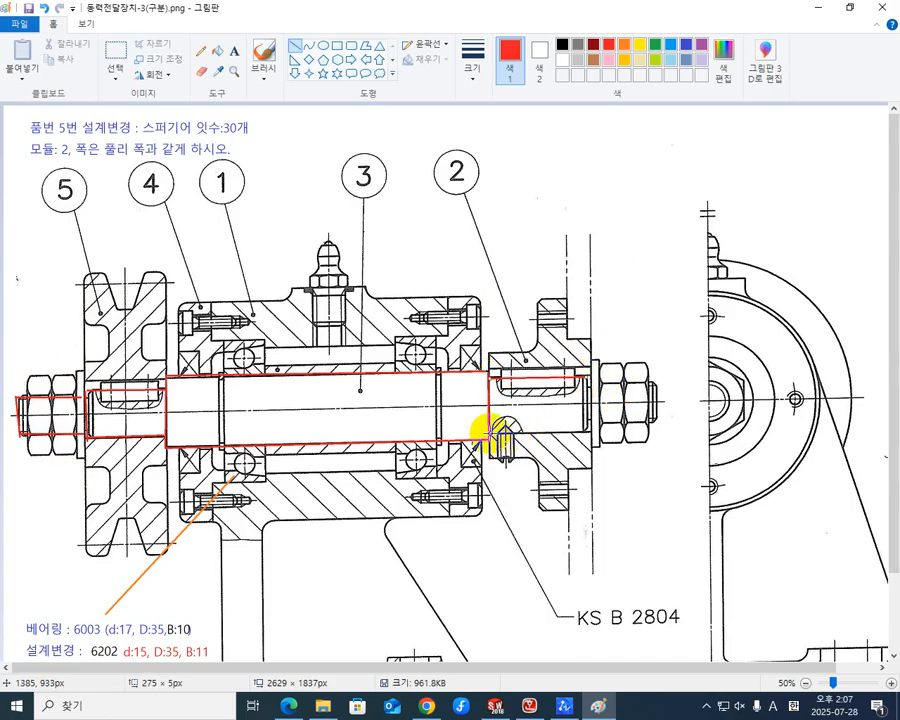
drag(485, 437, 590, 436)
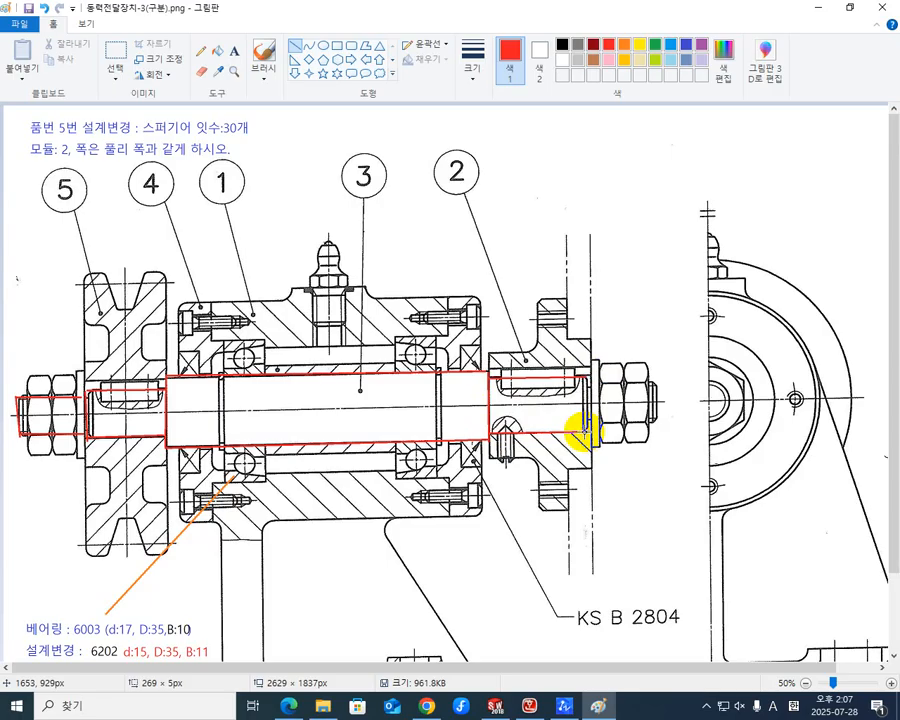
click(590, 370)
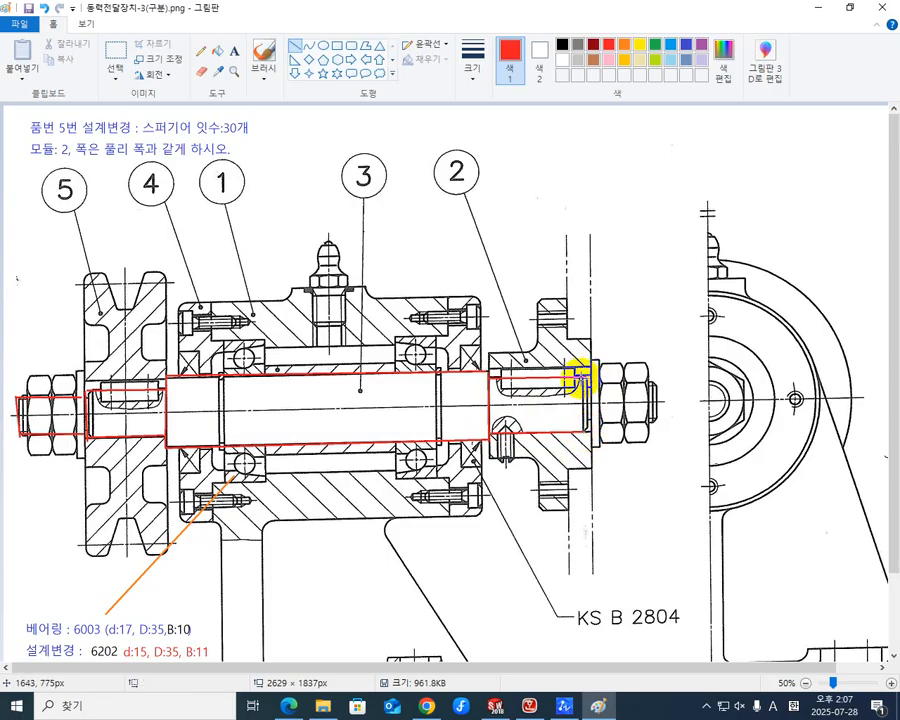
drag(580, 383, 586, 436)
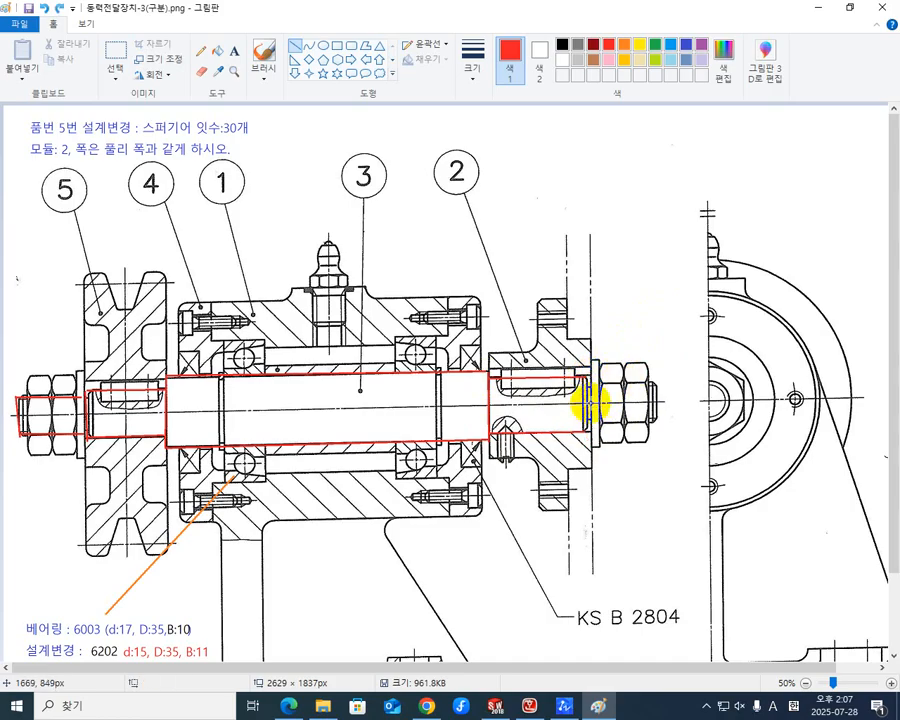
drag(588, 428, 590, 383)
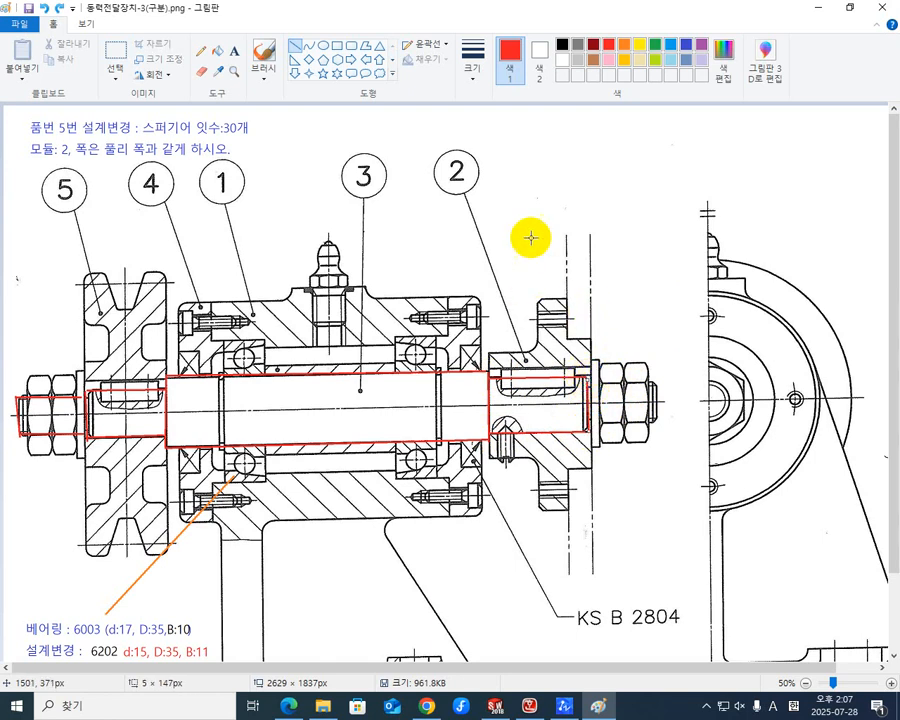
click(651, 252)
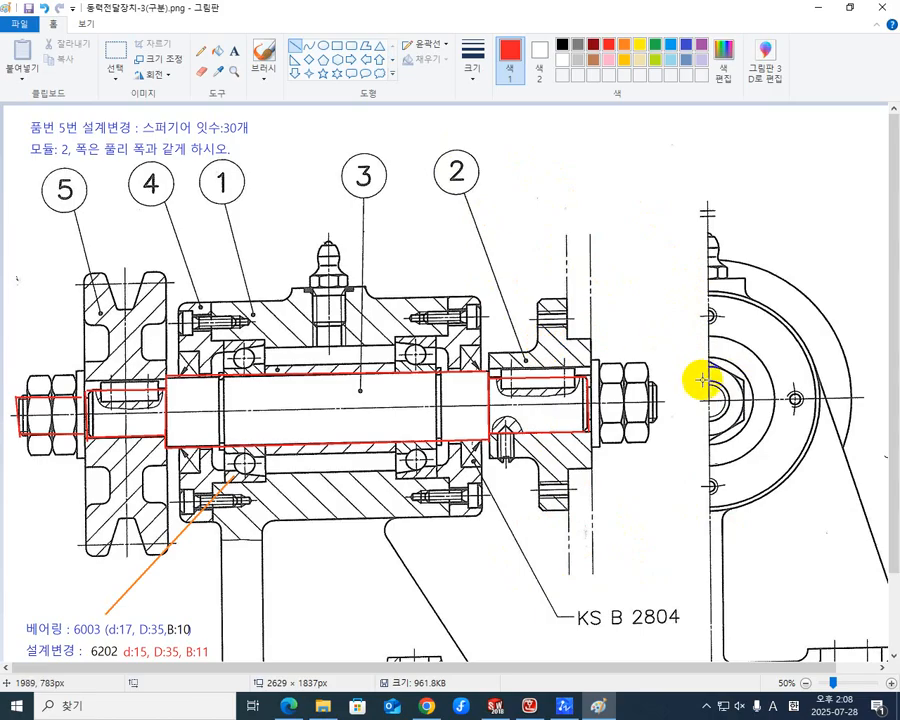
Outline the threaded shaft end through the nuts beside part 2 with red lines about 190 px long, closed by a line about 119 px high.
drag(648, 382, 588, 386)
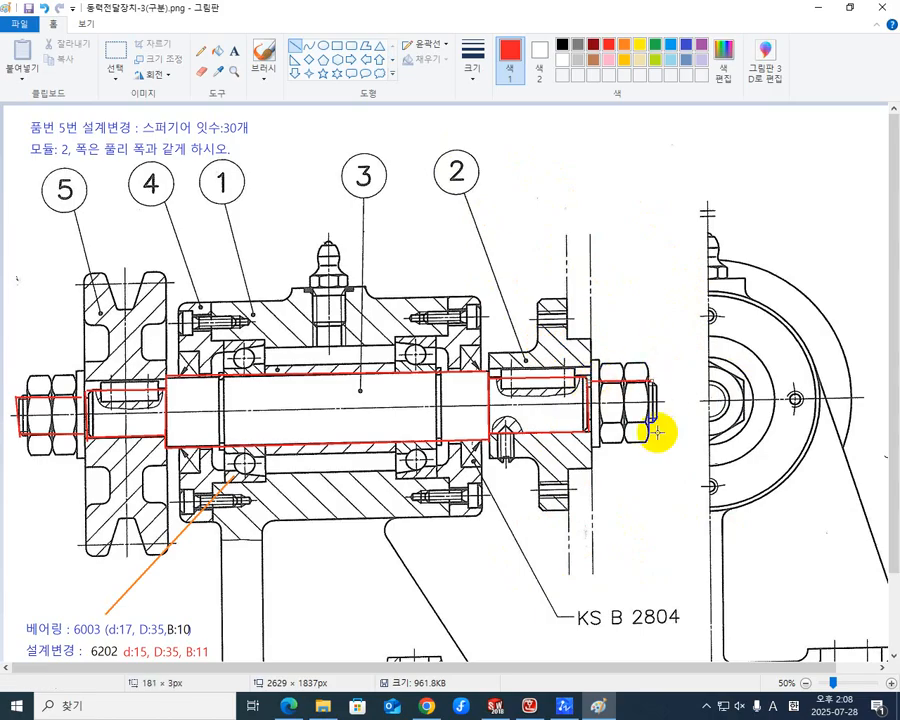
drag(649, 421, 590, 424)
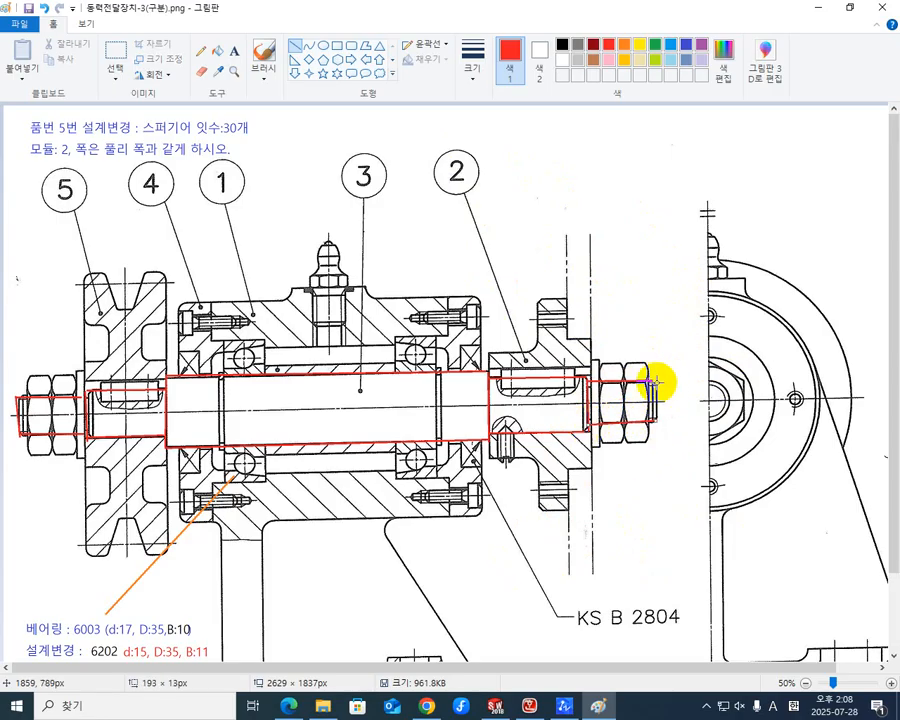
drag(654, 377, 655, 422)
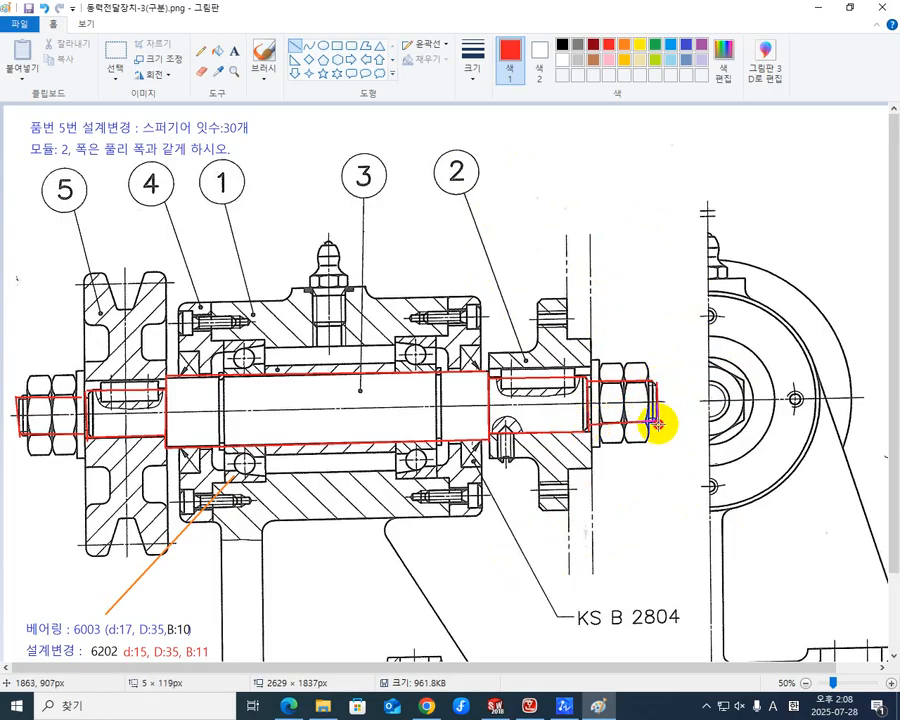
click(659, 321)
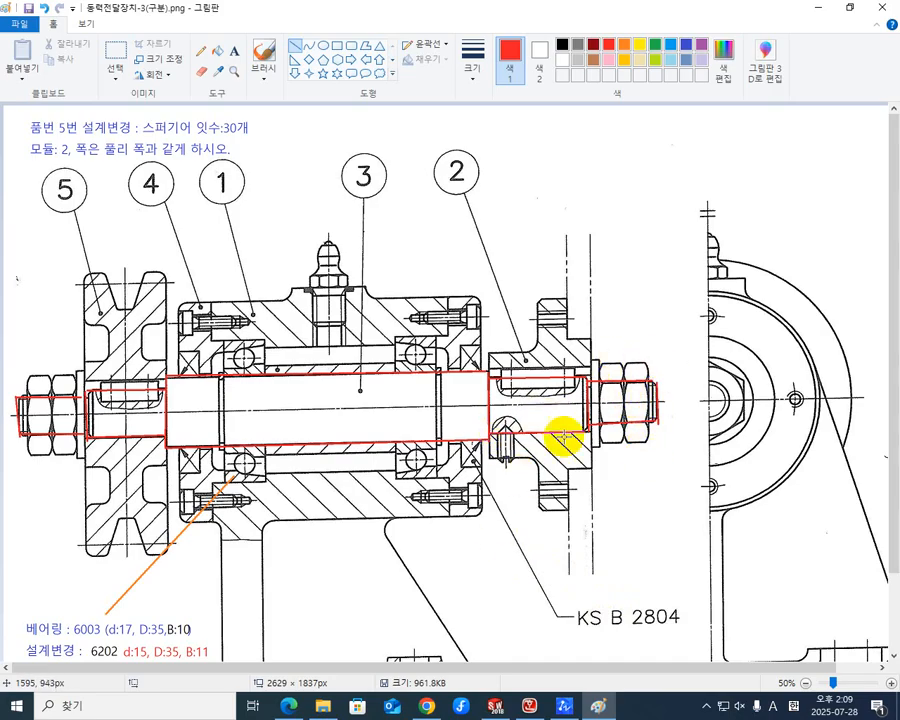
drag(491, 433, 509, 461)
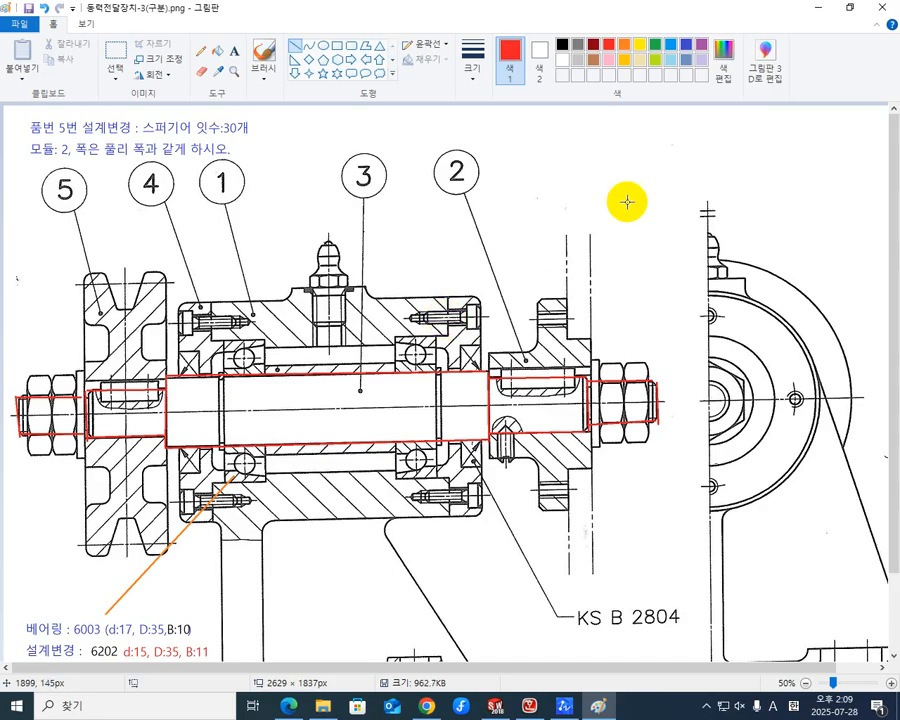
Switch to the assembly drawing in ZWCAD and bring the threaded shaft end beside pulley 5 into close view.
click(823, 12)
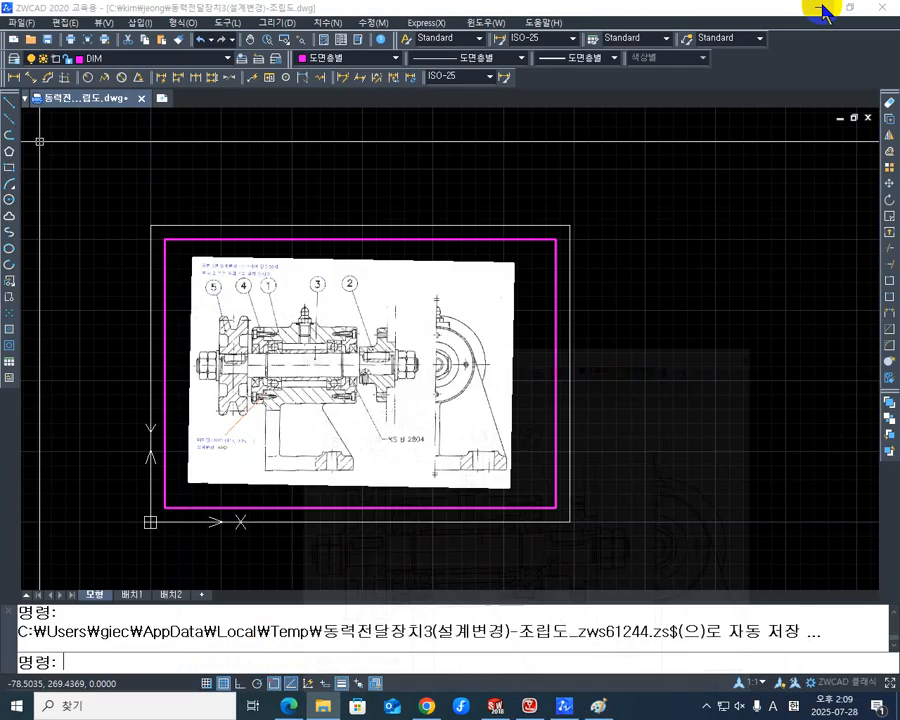
click(318, 581)
scroll(258, 358, up, 5)
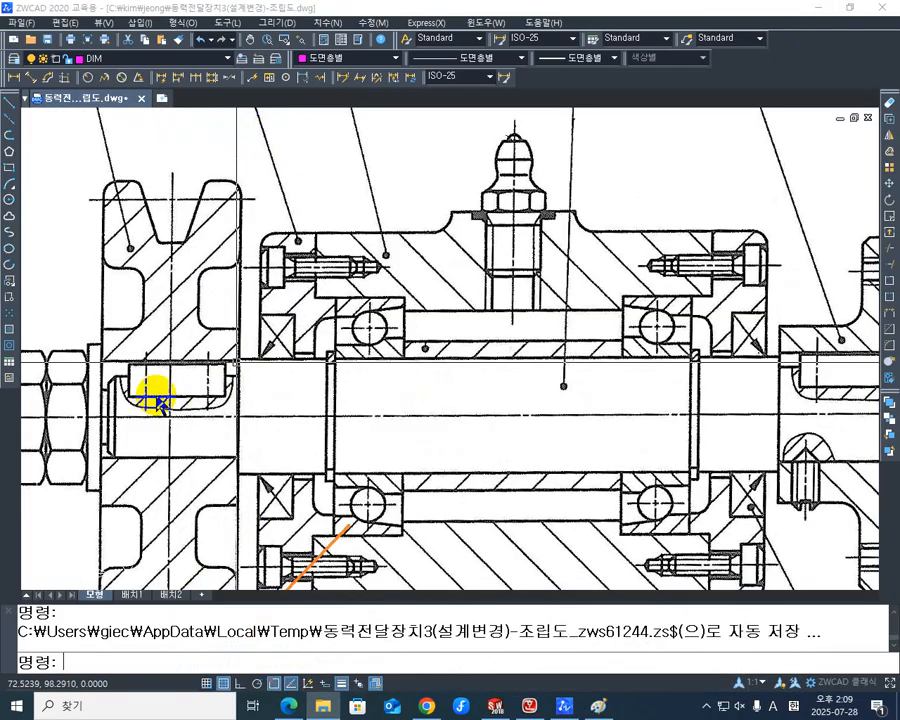
middle_drag(192, 430, 582, 384)
scroll(398, 399, up, 4)
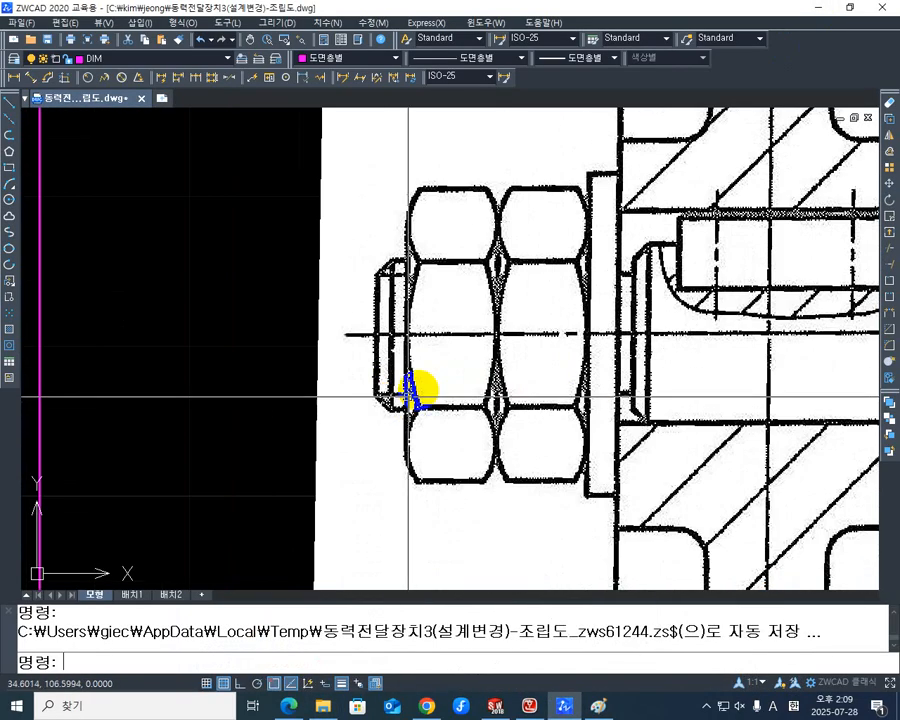
Add a vertical linear dimension across the outer diameter of the threaded shaft end beside pulley 5, placed left of the part.
click(14, 80)
scroll(360, 390, up, 2)
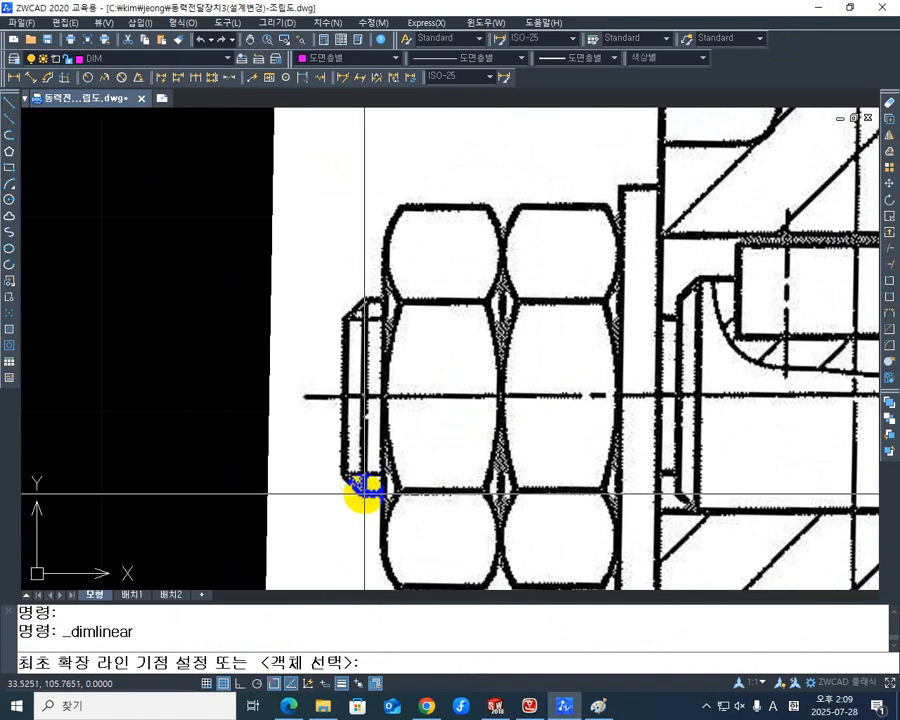
click(362, 505)
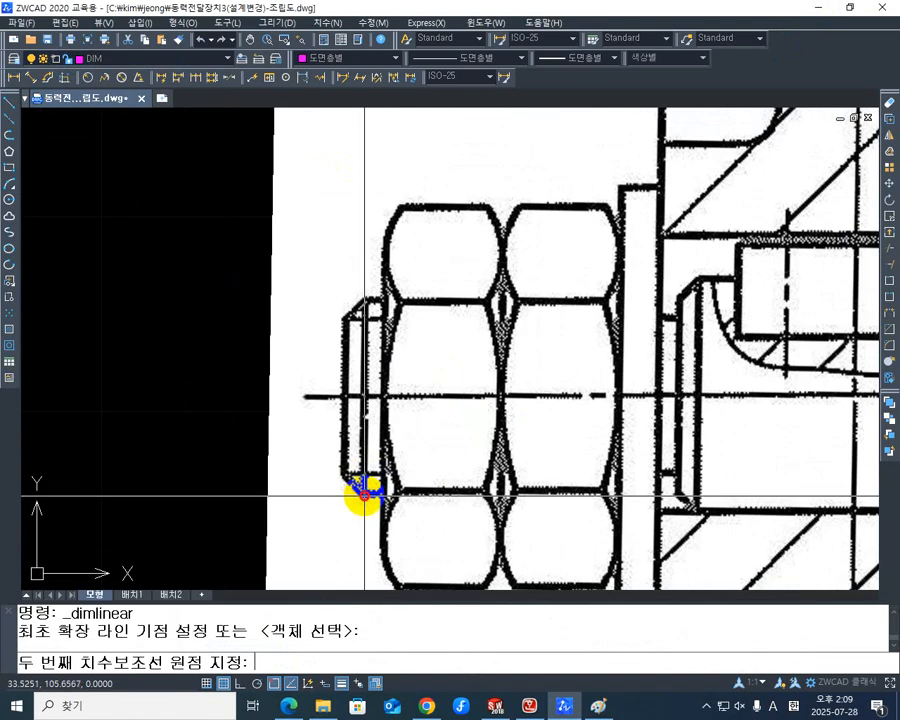
click(366, 302)
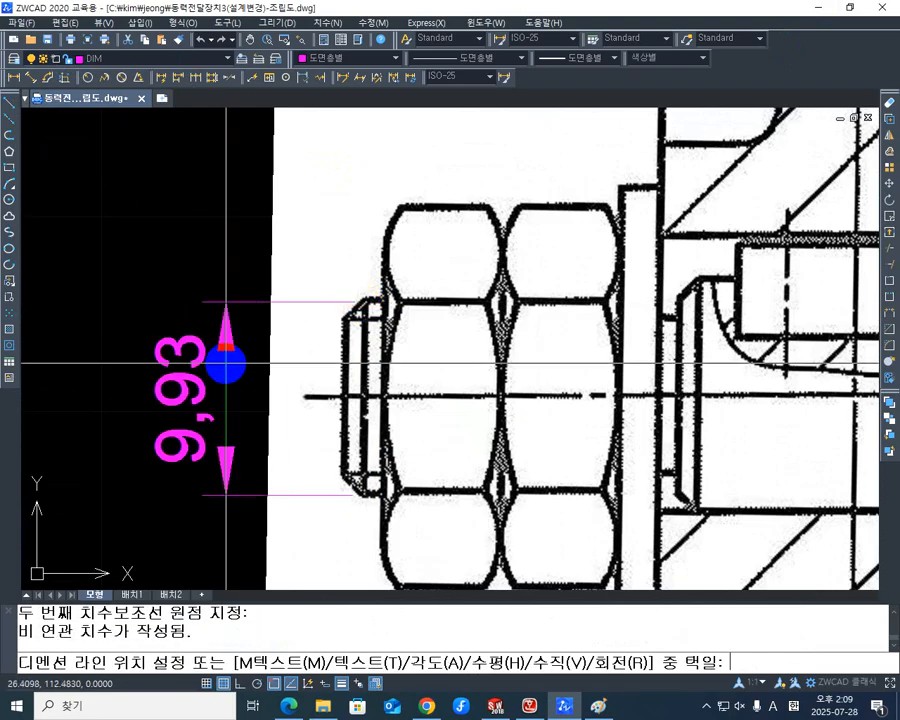
click(226, 364)
middle_drag(280, 380, 194, 360)
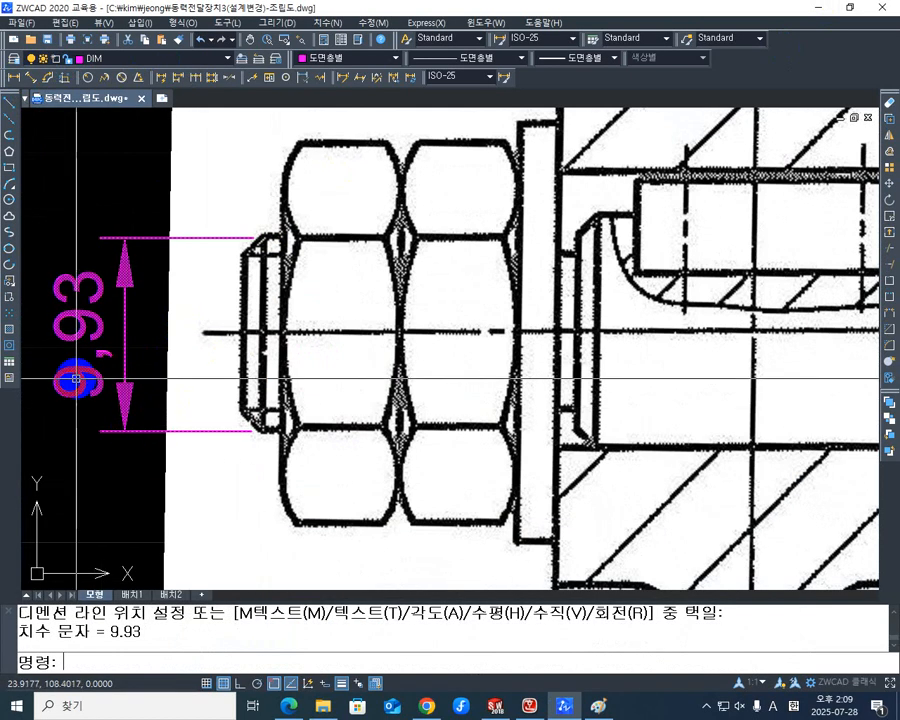
middle_drag(164, 302, 257, 326)
scroll(279, 344, down, 1)
middle_drag(362, 360, 311, 330)
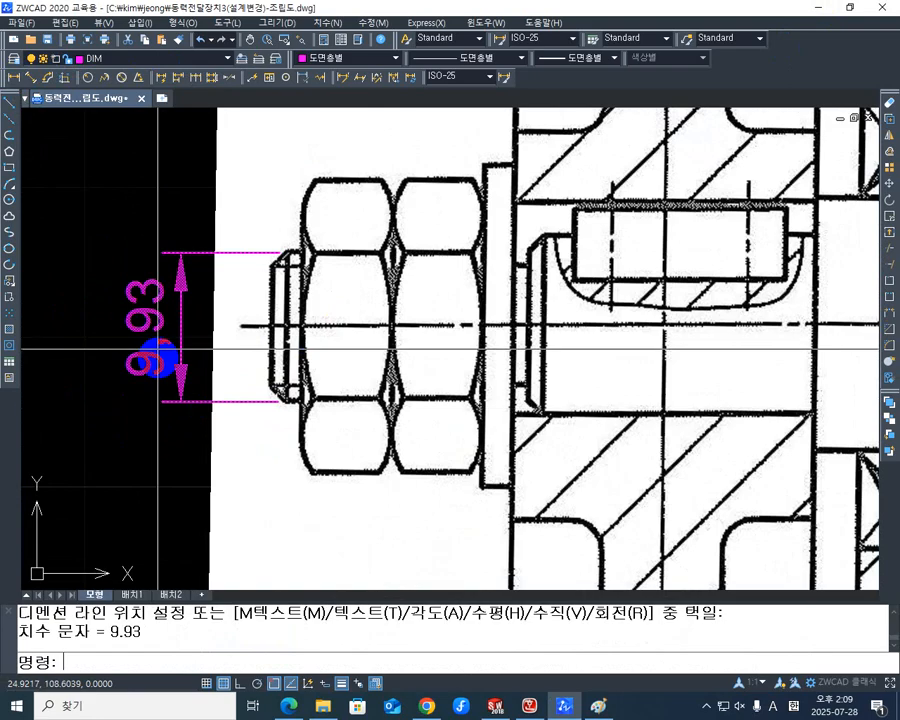
scroll(364, 285, down, 4)
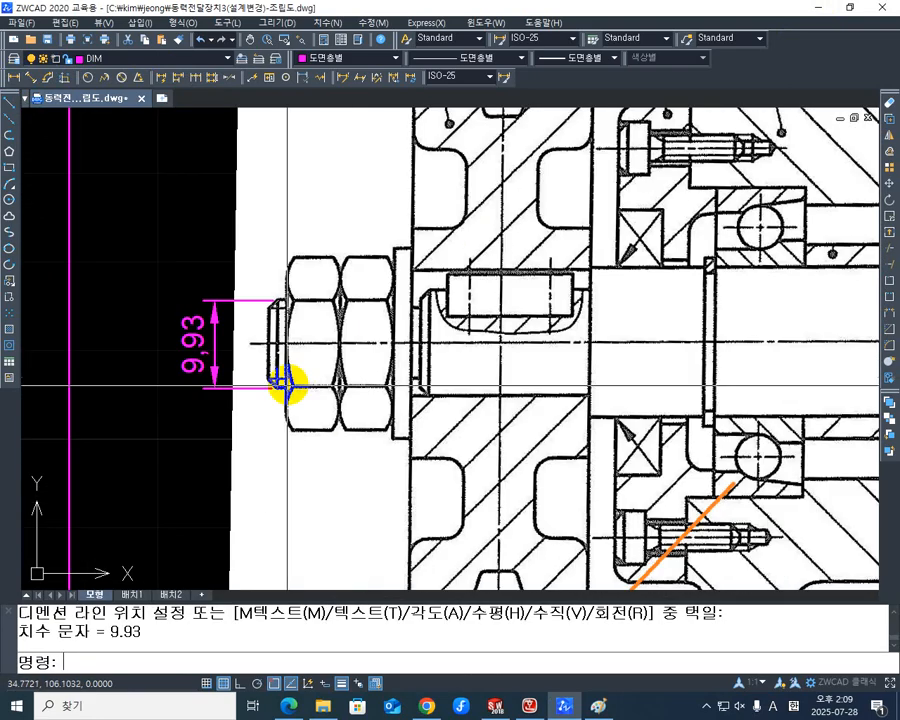
Add a vertical linear dimension across the outer diameter of the shaft step inside pulley 5, placed over the adjacent nuts.
middle_drag(424, 326, 309, 320)
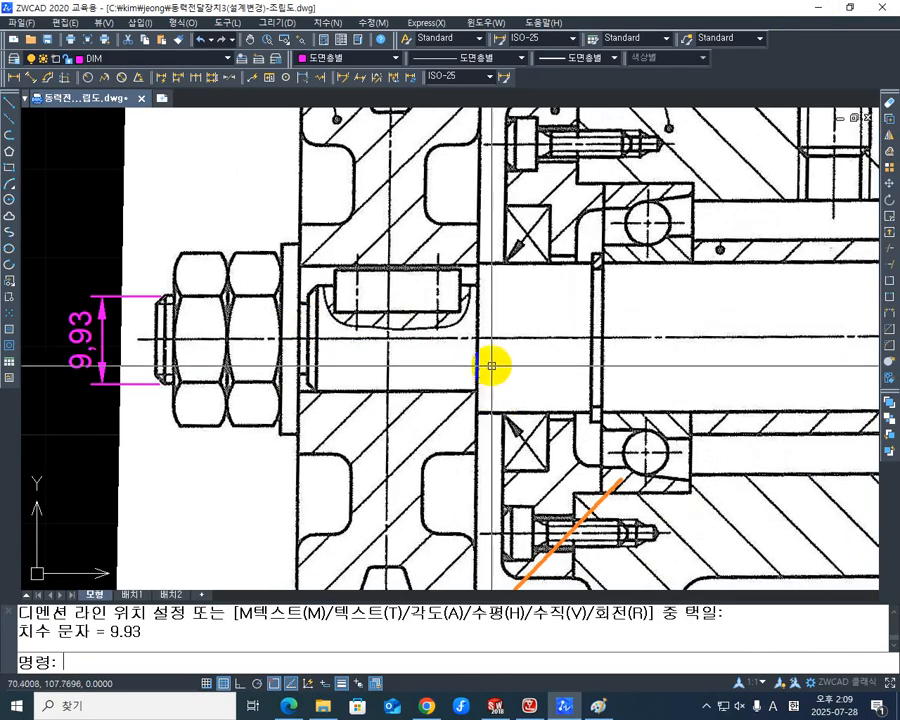
mouse_move(482, 366)
middle_down()
mouse_move(472, 323)
mouse_move(460, 343)
mouse_move(468, 382)
mouse_move(460, 378)
middle_up()
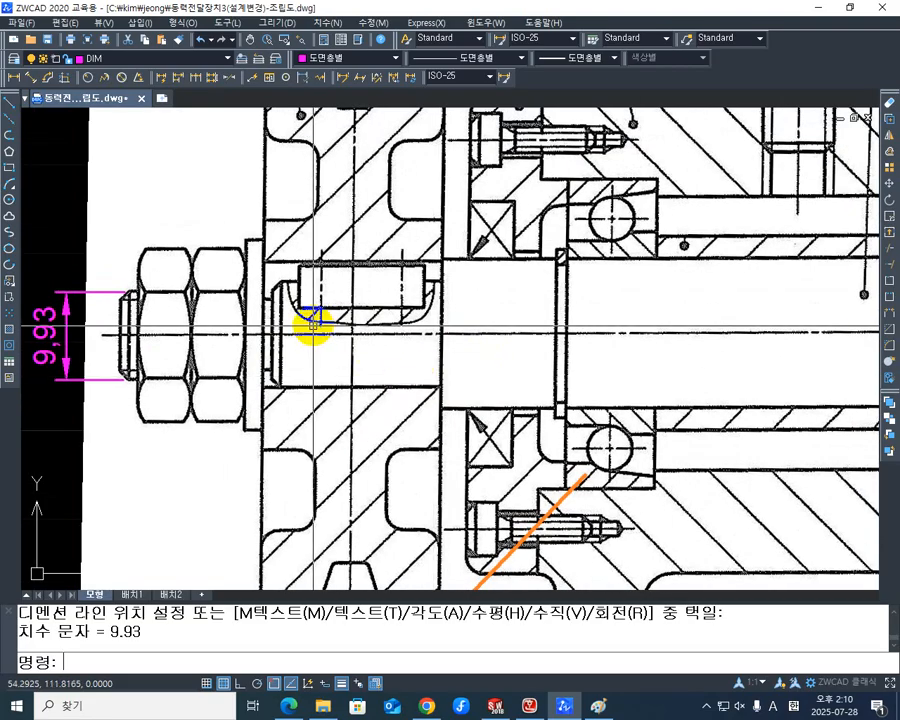
middle_drag(313, 323, 386, 357)
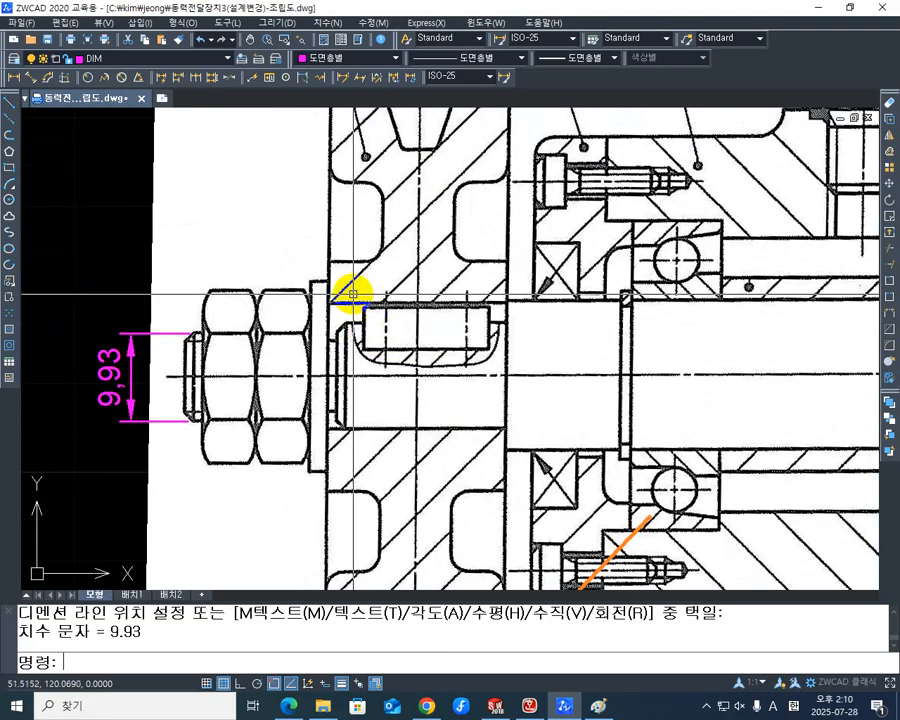
click(13, 79)
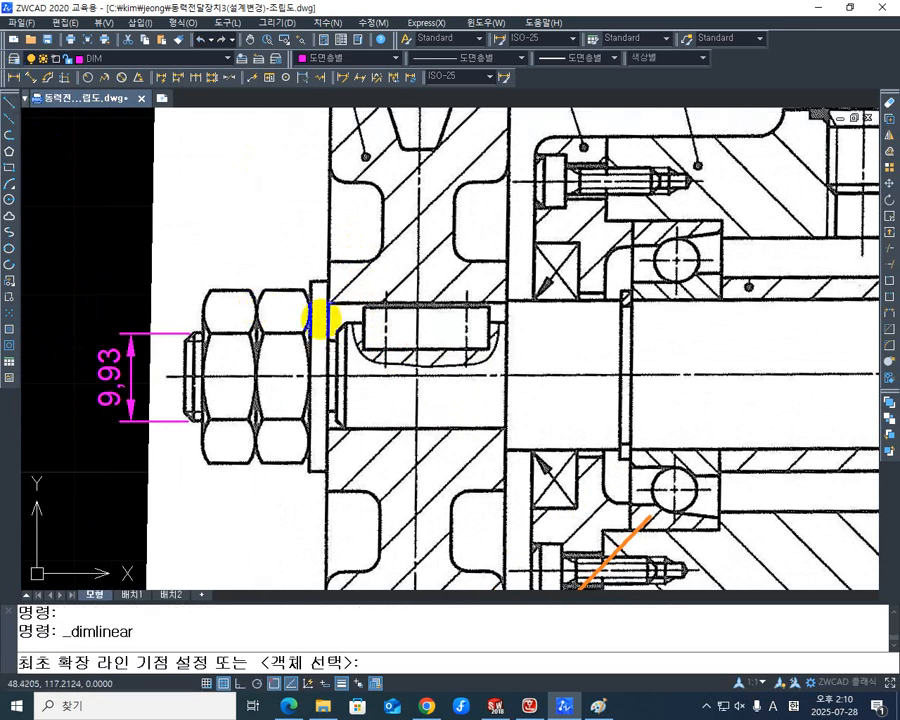
scroll(320, 335, up, 2)
click(340, 328)
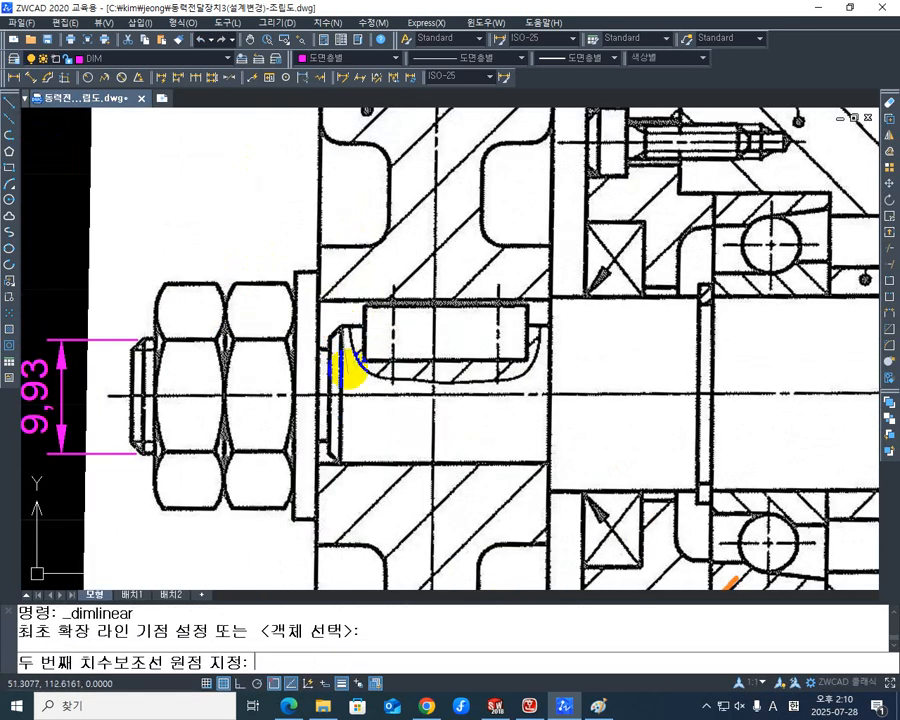
click(340, 463)
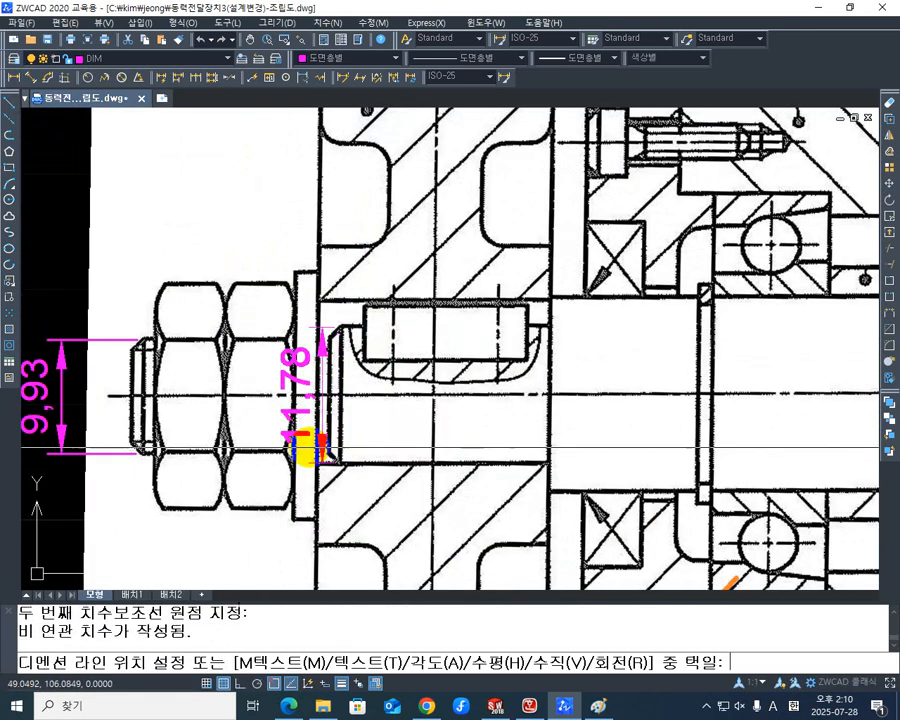
middle_drag(216, 416, 244, 284)
middle_drag(307, 300, 230, 366)
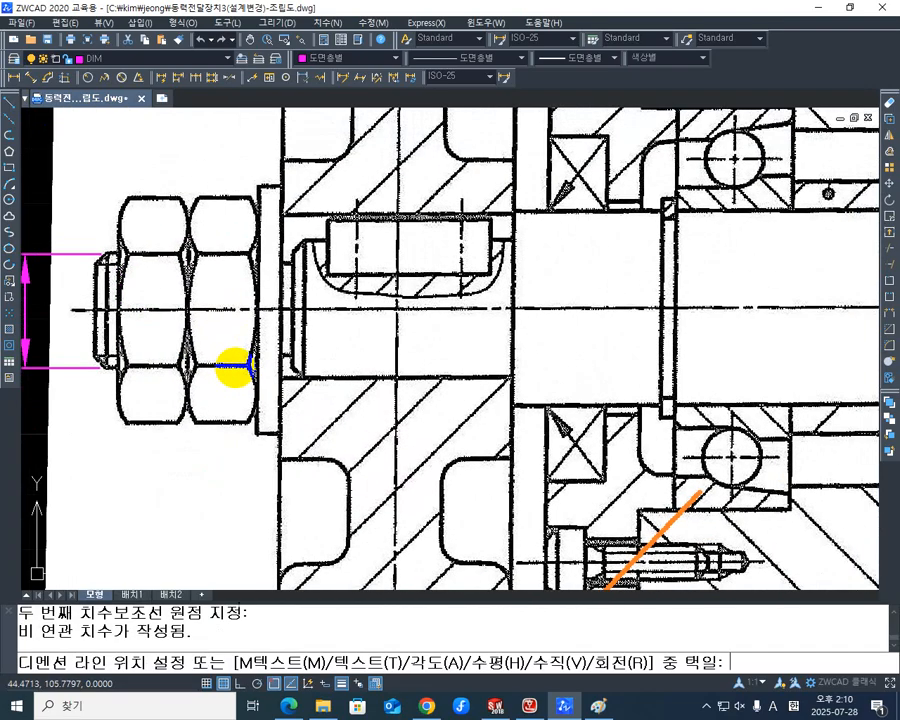
click(212, 350)
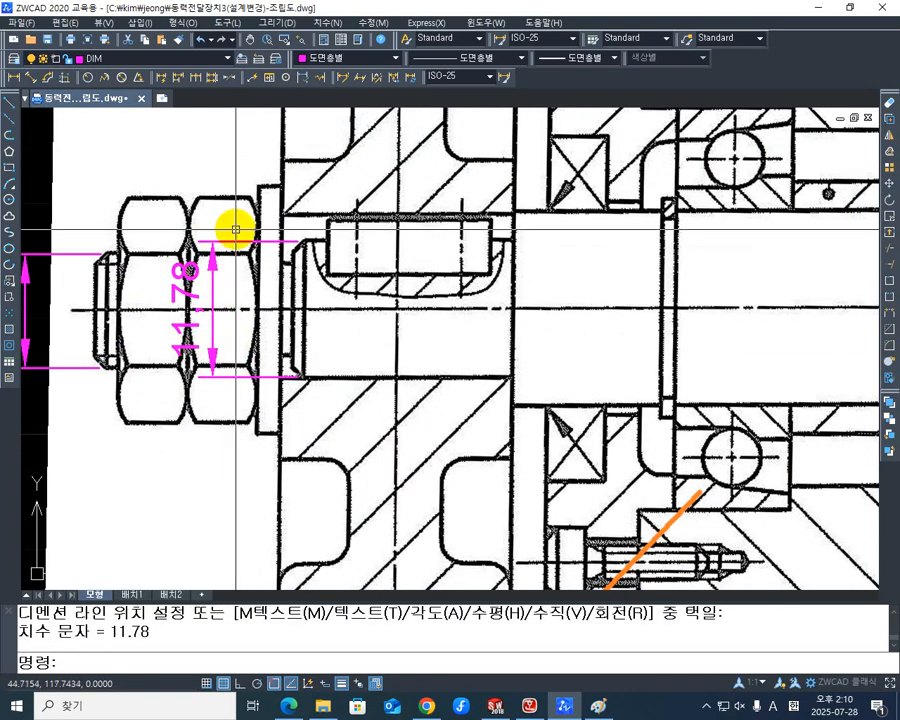
Move the upper extension origin of the pulley-seat diameter dimension onto the upper chamfer corner of the shaft step.
middle_drag(338, 295, 328, 273)
scroll(285, 346, up, 3)
middle_drag(315, 197, 304, 400)
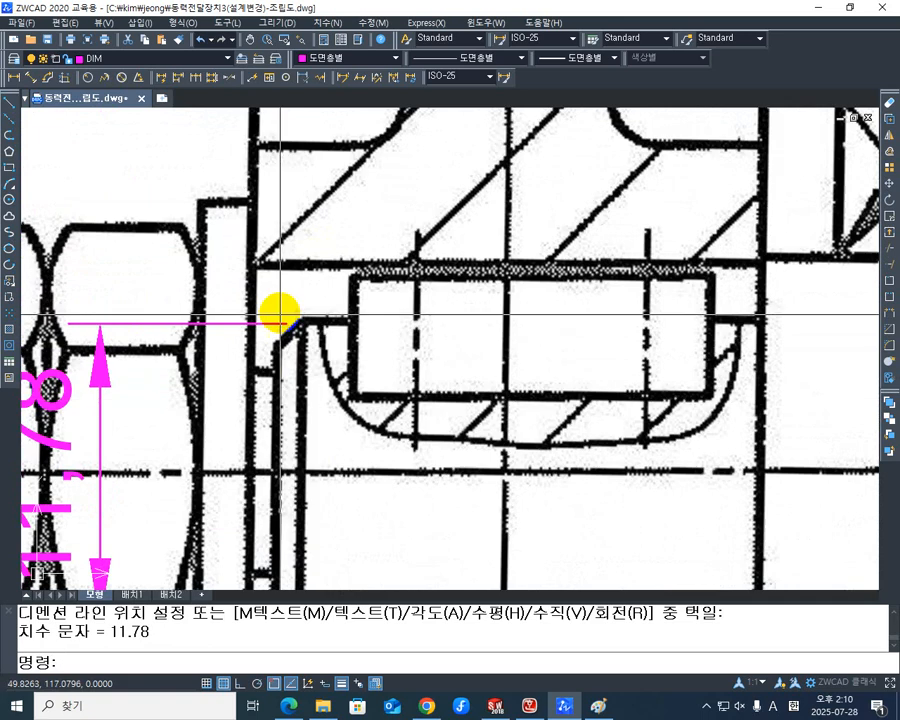
scroll(281, 325, up, 3)
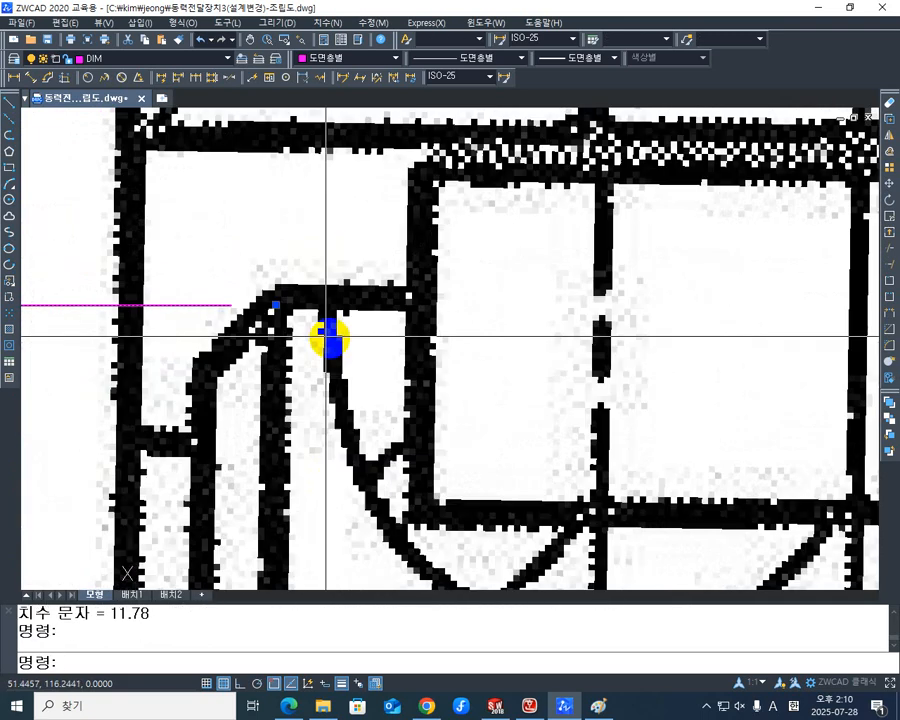
click(278, 302)
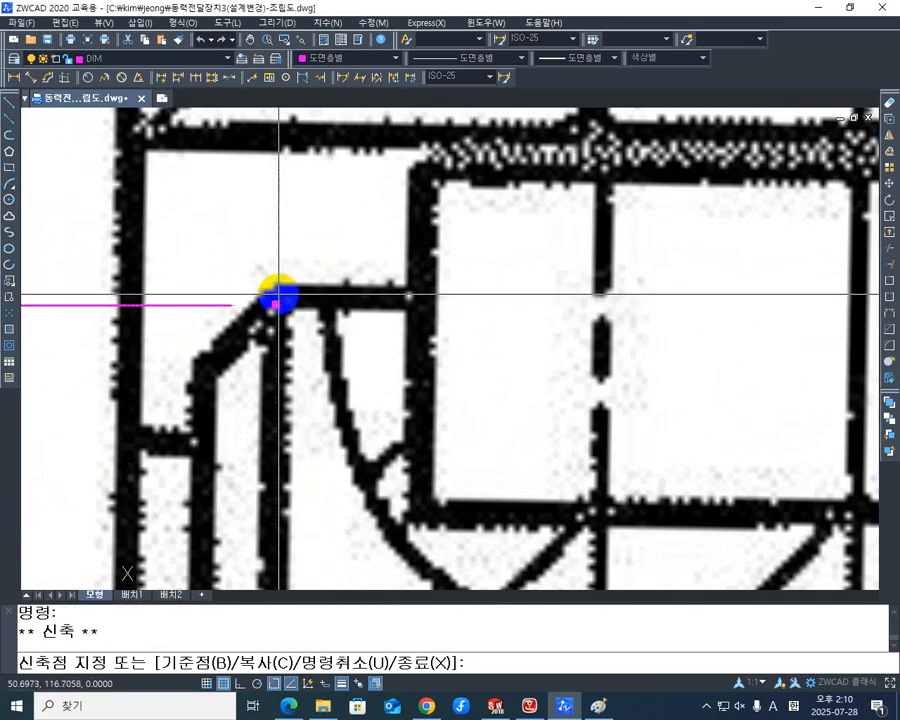
click(276, 298)
scroll(330, 333, down, 3)
middle_drag(330, 333, 359, 288)
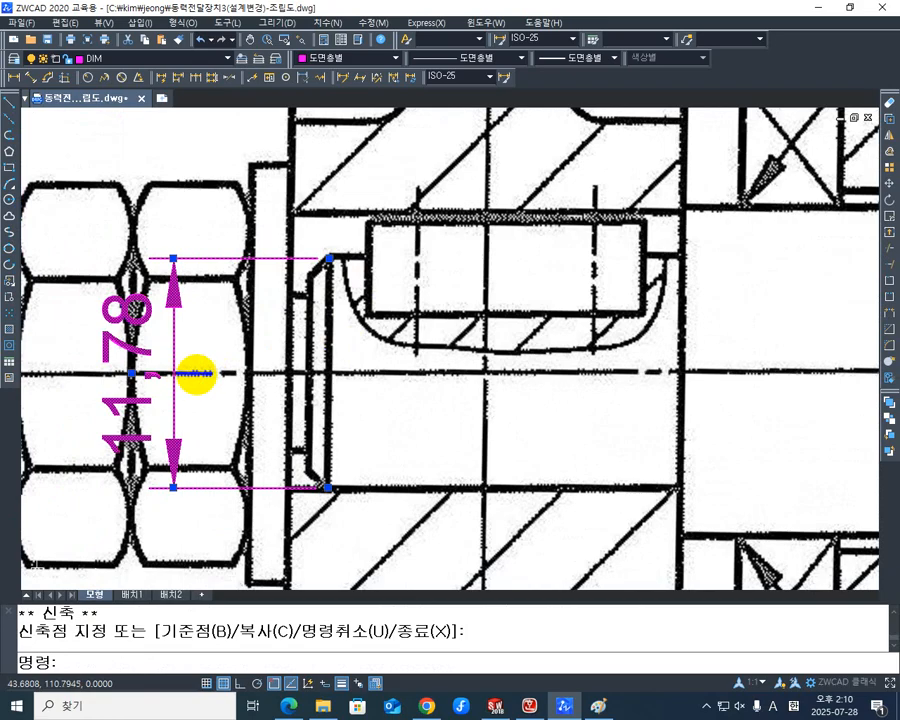
key(Escape)
middle_drag(289, 348, 281, 310)
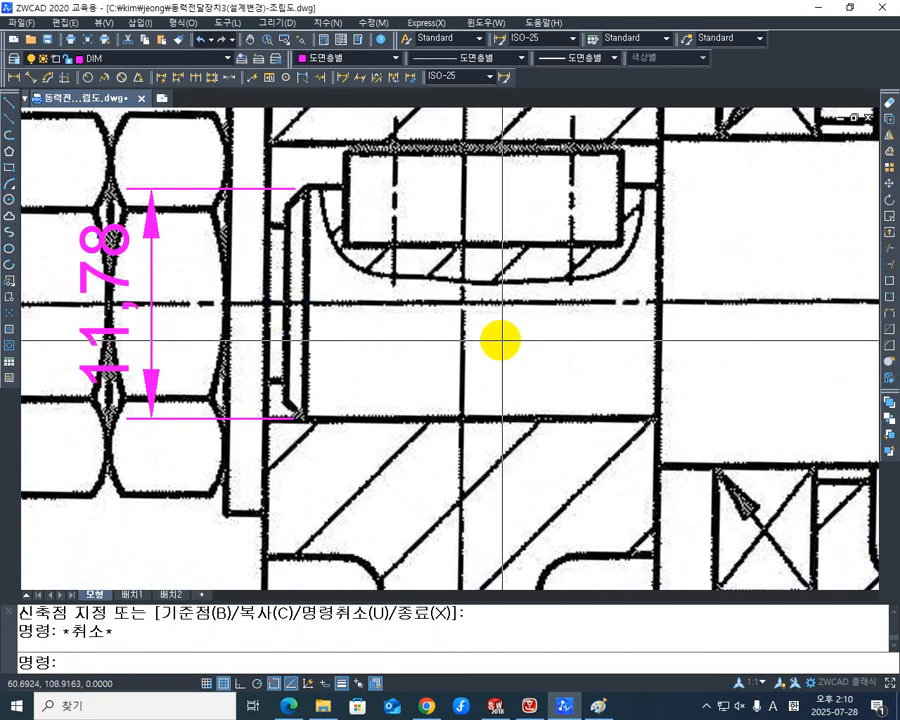
Add a vertical linear dimension across the larger shaft section where it meets pulley 5, placed over the pulley hub.
middle_drag(496, 340, 372, 286)
scroll(484, 328, down, 3)
mouse_move(484, 328)
middle_down()
mouse_move(418, 382)
mouse_move(418, 364)
mouse_move(390, 375)
mouse_move(297, 378)
middle_up()
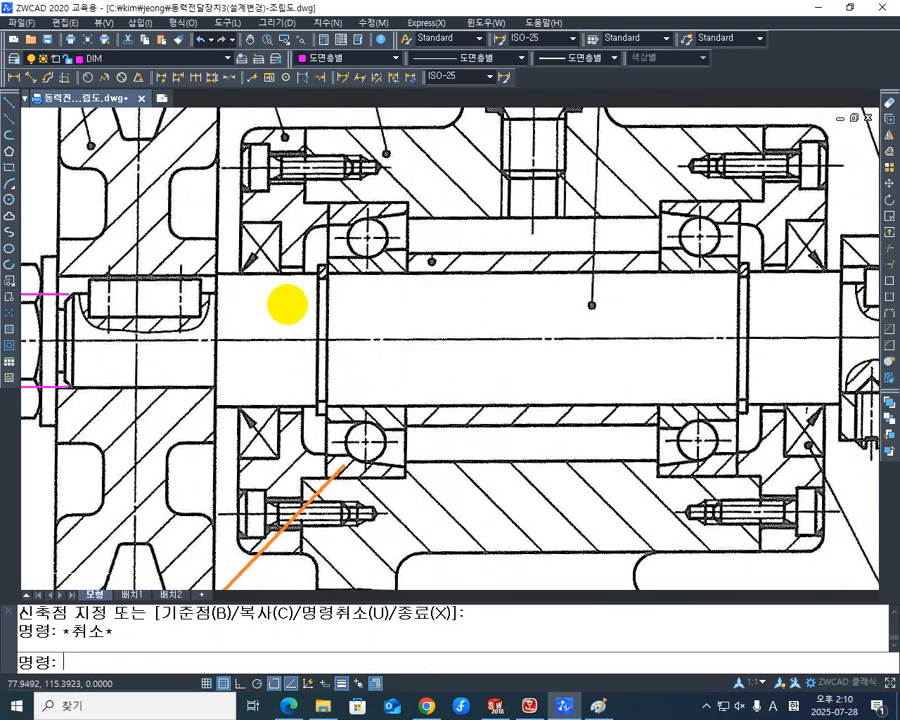
mouse_move(287, 304)
middle_down()
mouse_move(279, 360)
mouse_move(227, 357)
middle_up()
scroll(451, 374, down, 2)
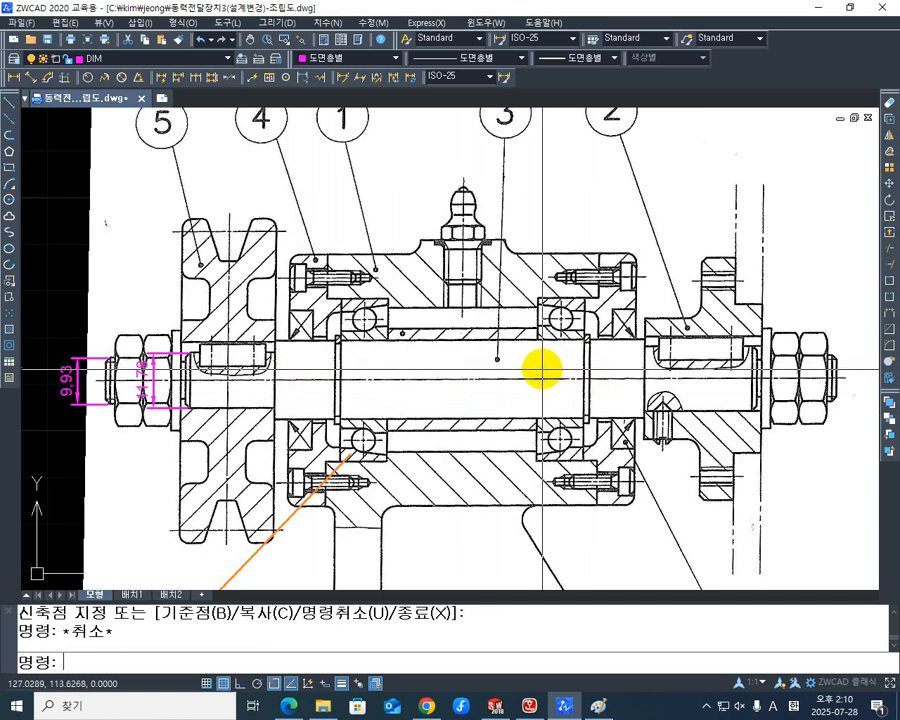
scroll(370, 352, up, 4)
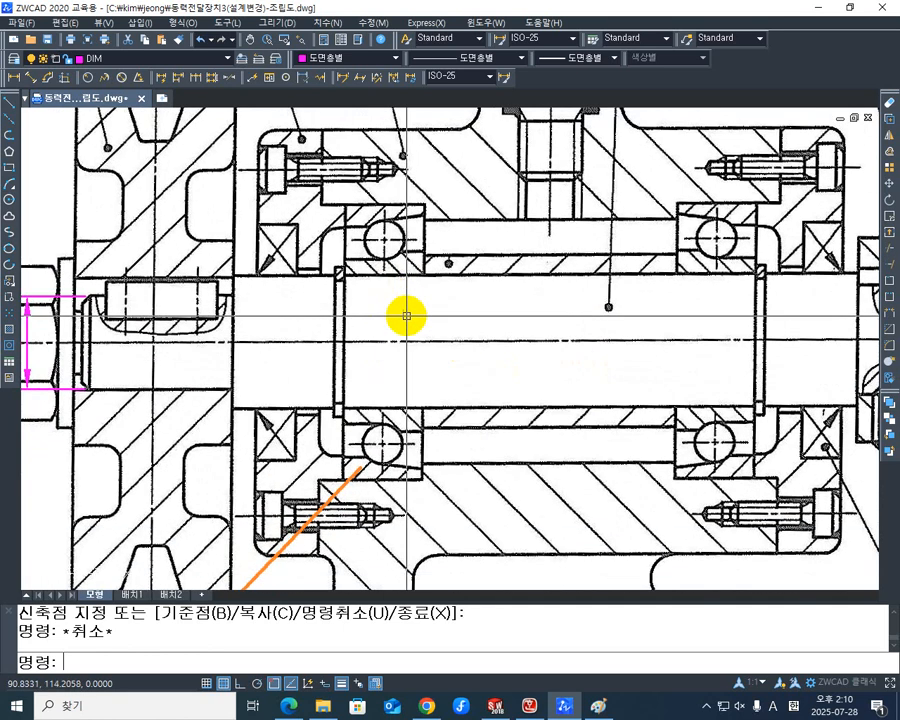
click(14, 79)
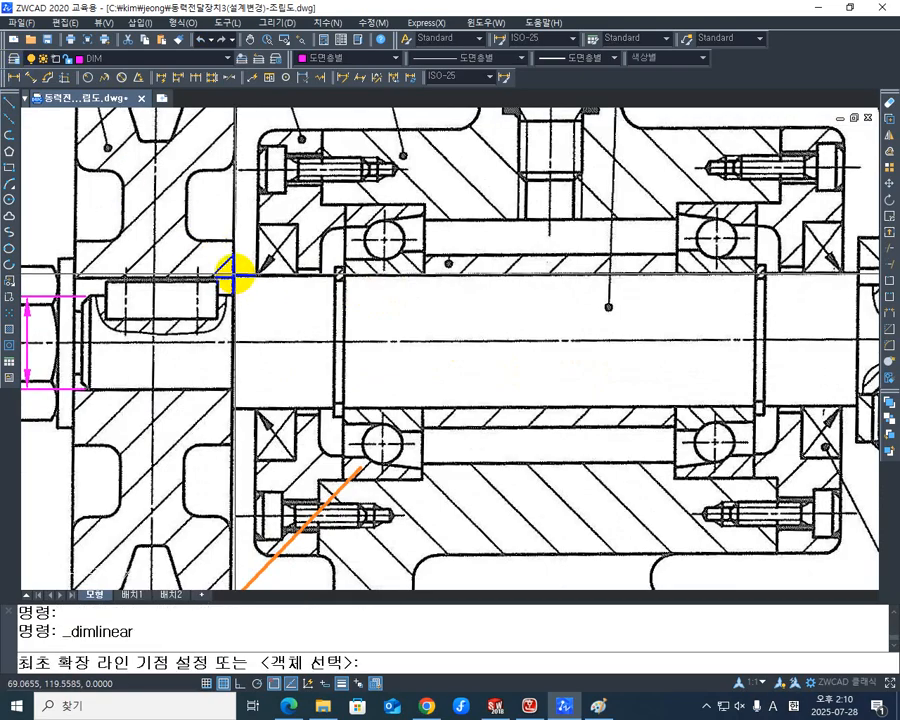
click(233, 270)
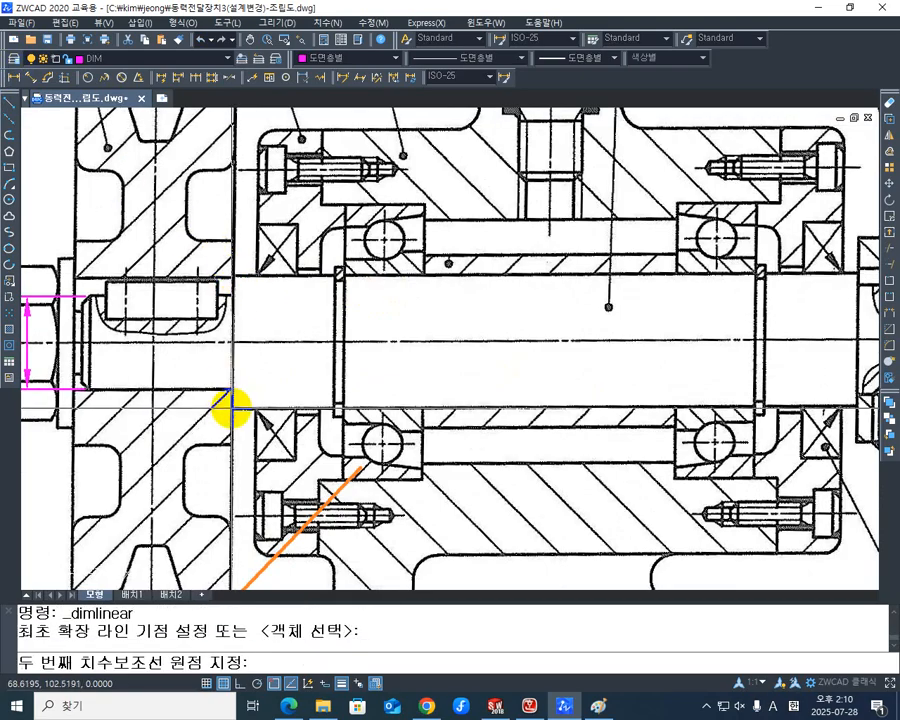
click(231, 408)
click(190, 360)
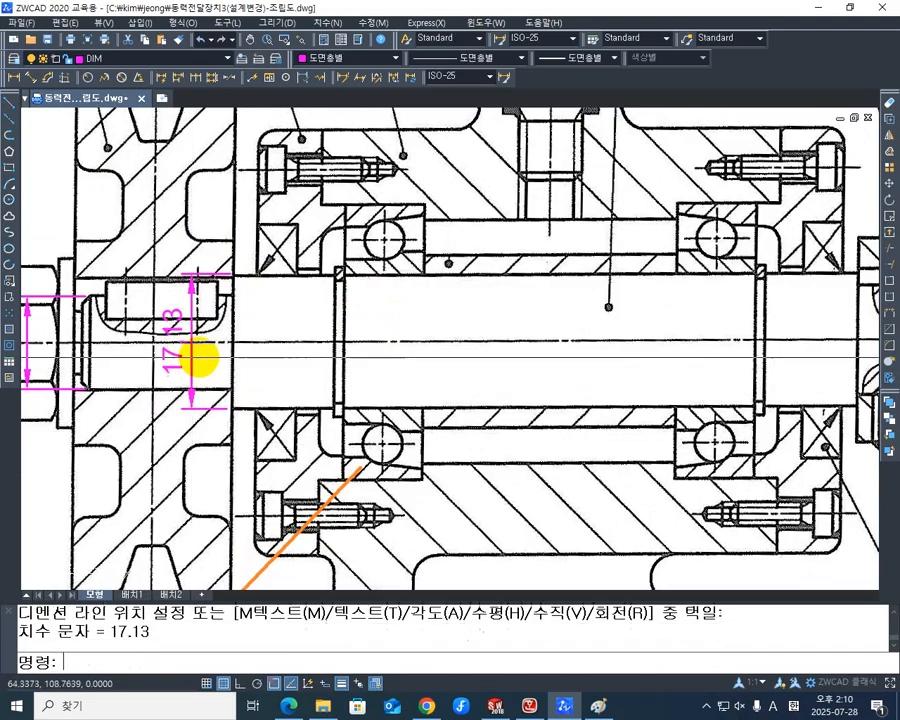
Replace the text of the larger shaft section's diameter dimension with 17->15.
mouse_move(211, 336)
middle_down()
mouse_move(305, 414)
mouse_move(335, 302)
middle_up()
scroll(283, 416, up, 1)
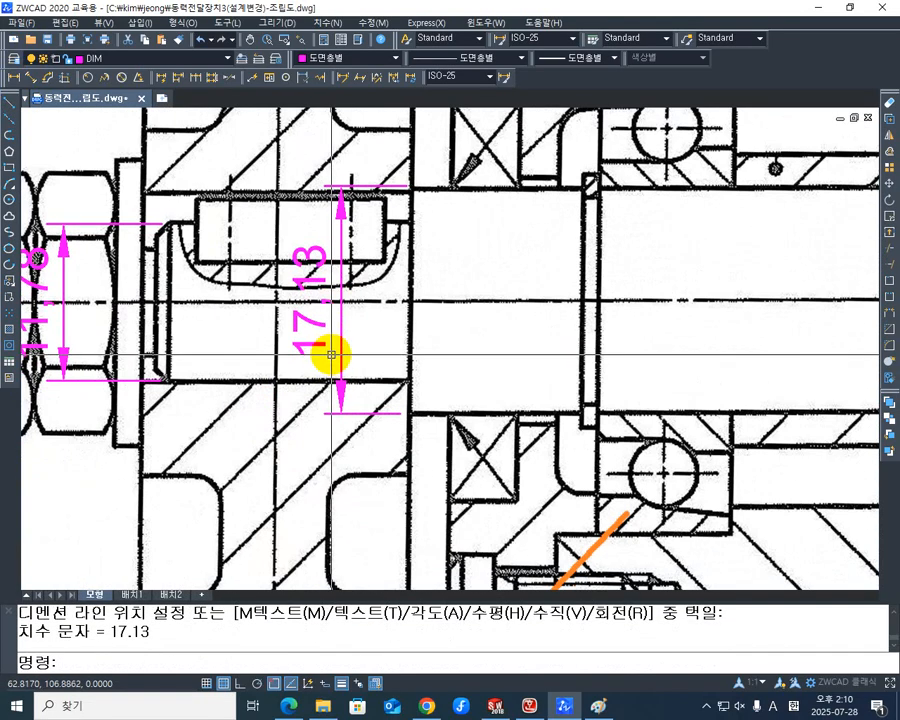
text(ED)
key(Return)
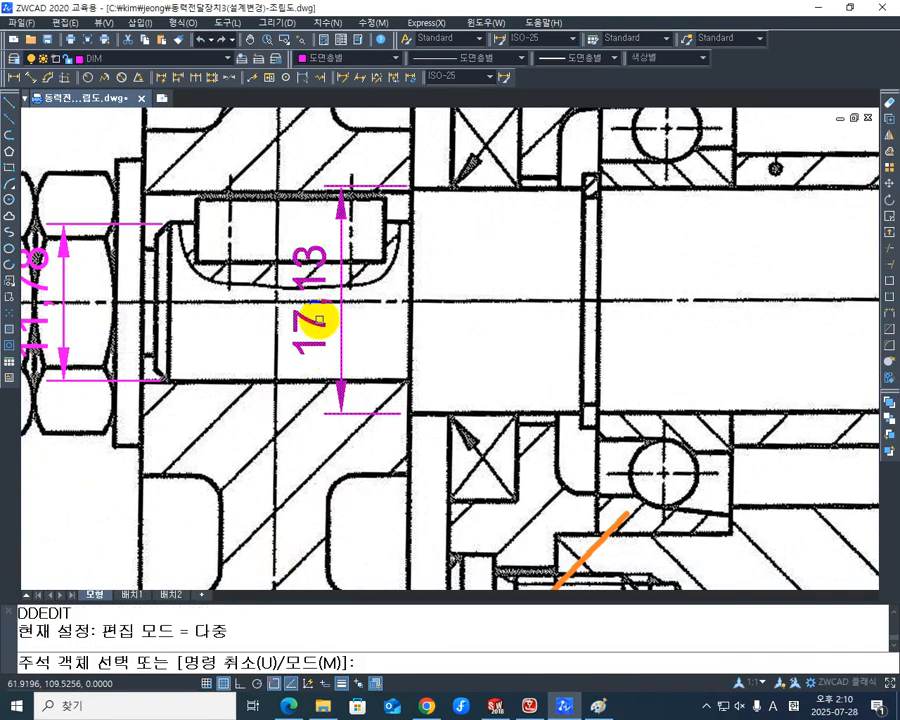
click(315, 322)
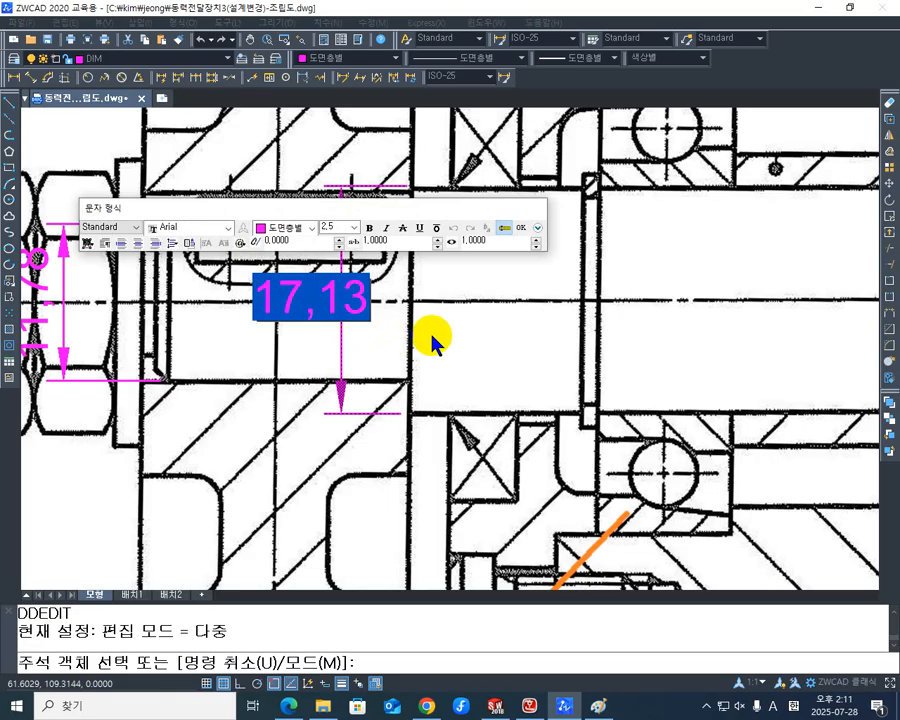
text(17-)
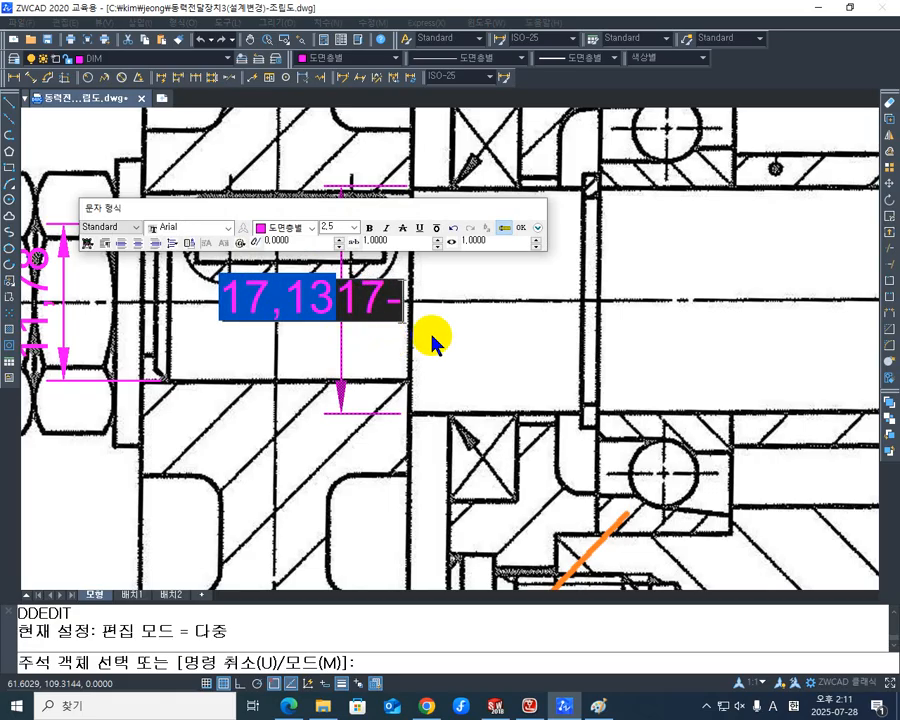
key(BackSpace)
key(BackSpace)
key(BackSpace)
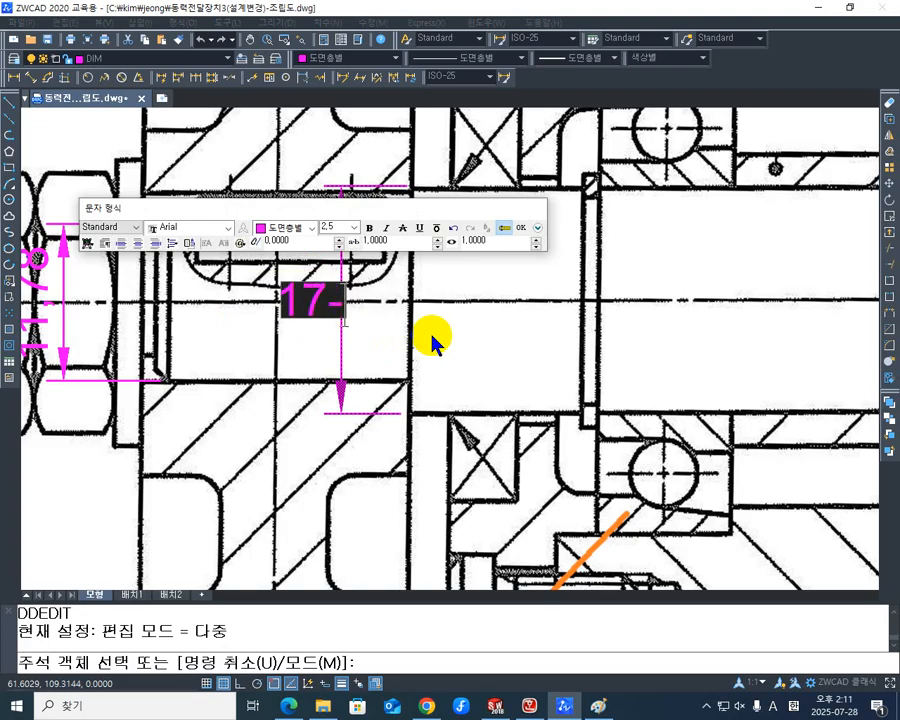
text(17->1)
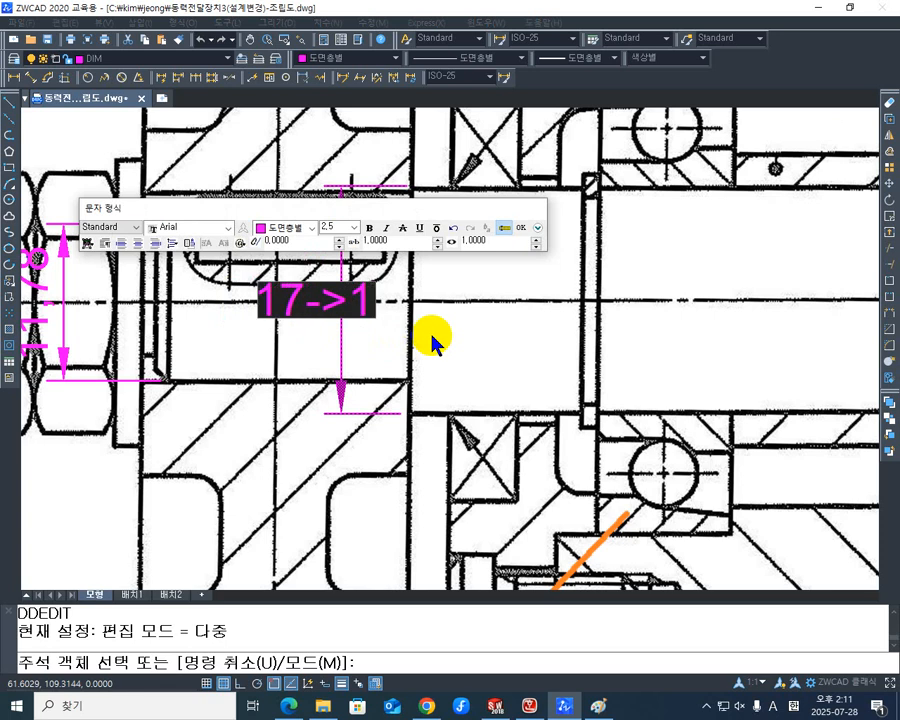
text(5)
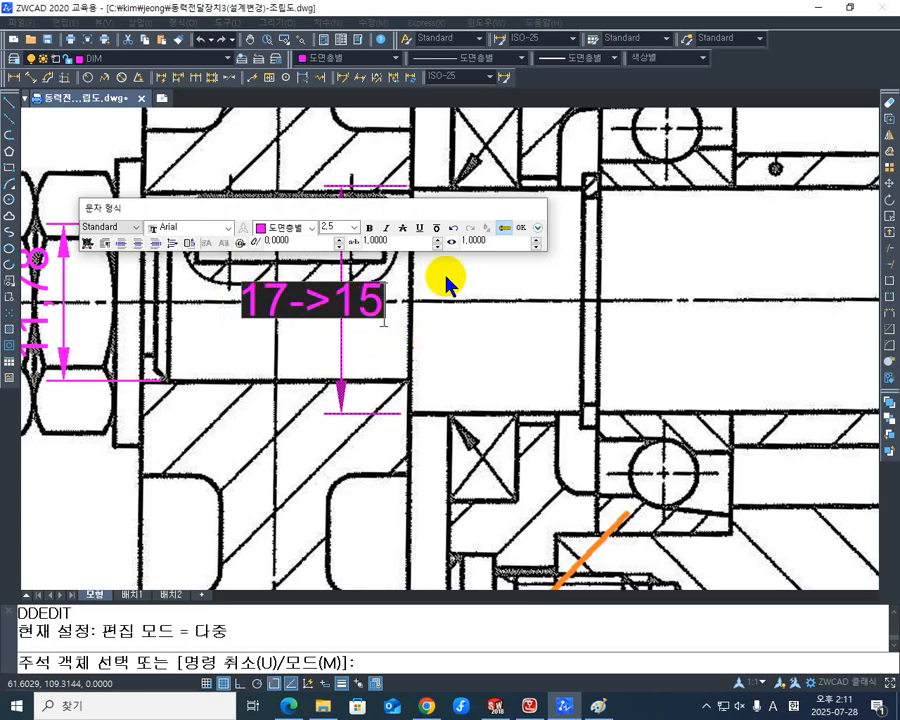
click(521, 233)
middle_drag(490, 300, 433, 370)
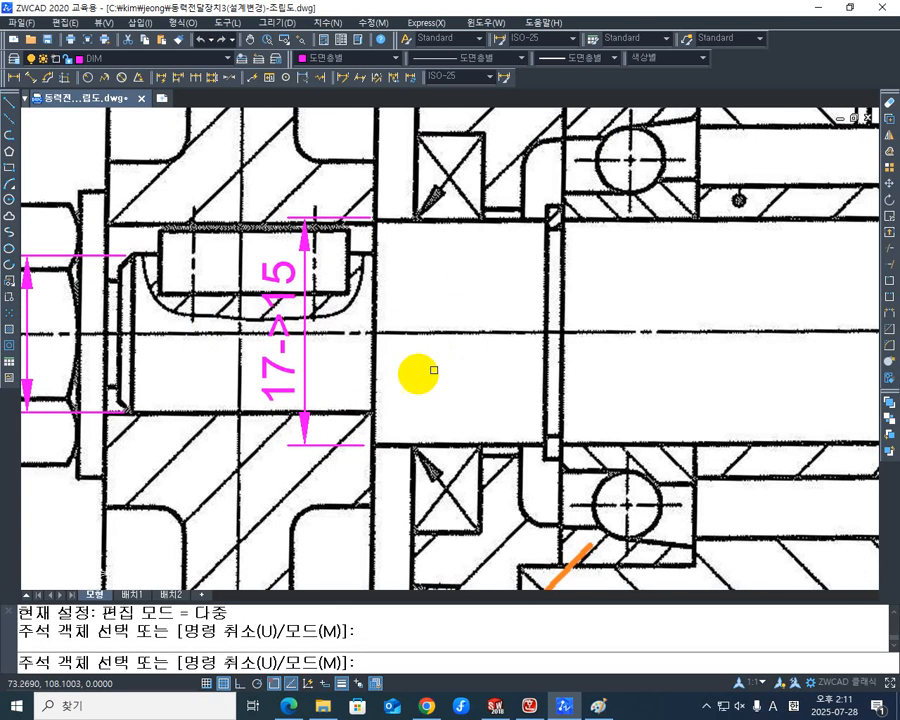
scroll(381, 371, down, 7)
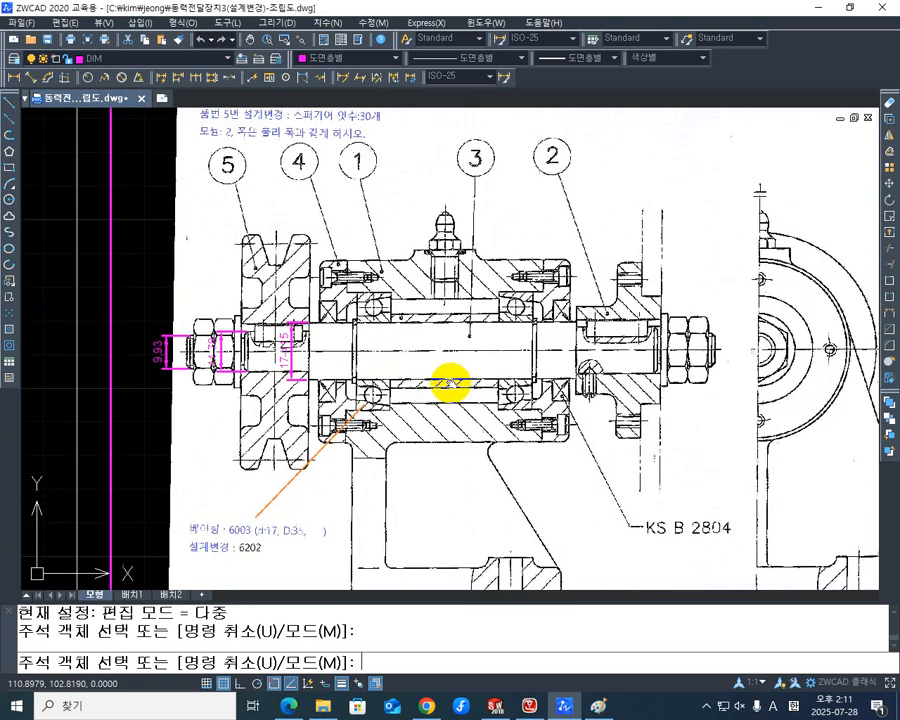
middle_drag(450, 383, 462, 396)
key(Escape)
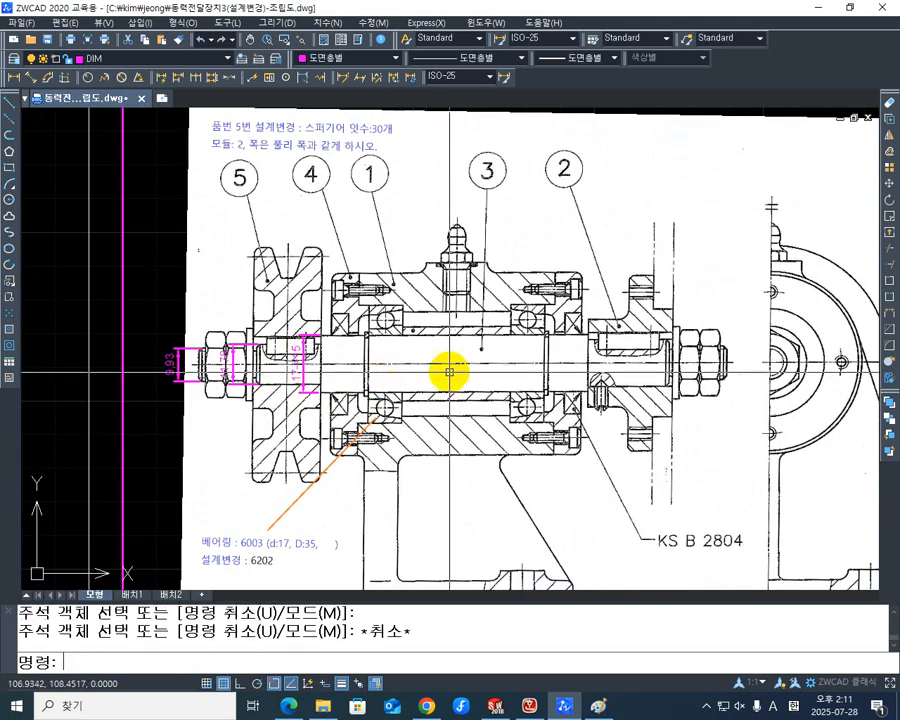
Add a vertical linear dimension across the outer diameter of the shaft section inside part 2, placed over the adjacent nuts.
scroll(516, 360, up, 3)
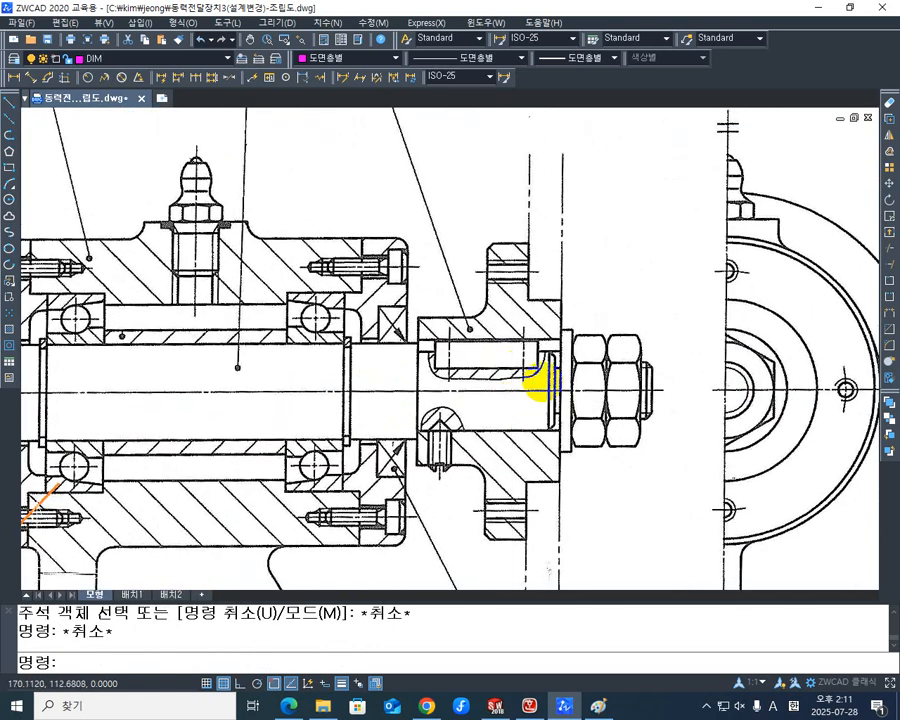
scroll(577, 392, up, 1)
middle_drag(577, 392, 433, 375)
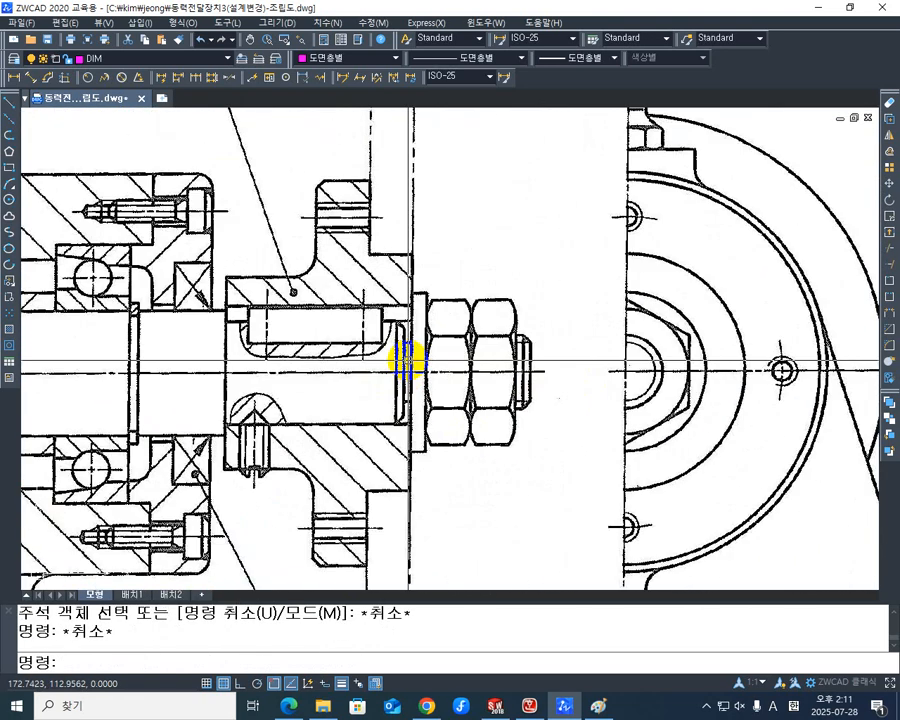
click(13, 78)
scroll(395, 418, up, 3)
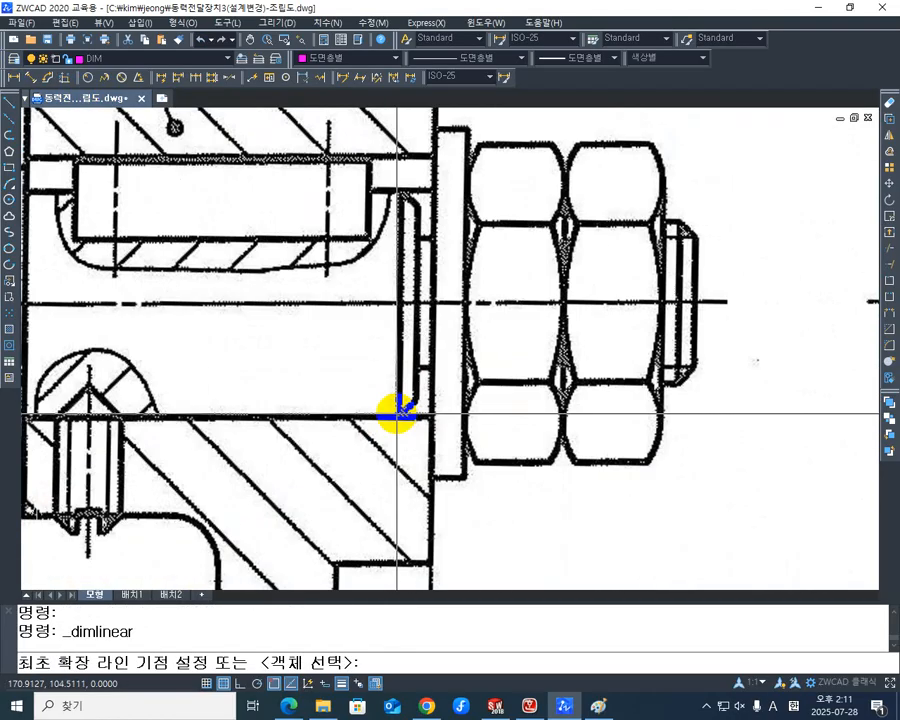
click(396, 413)
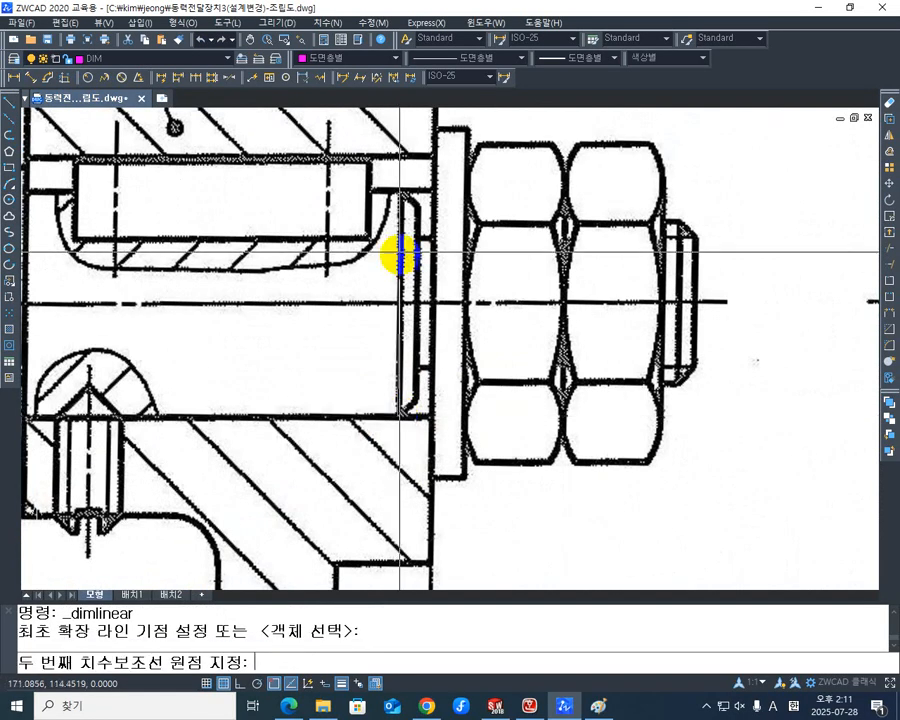
click(398, 188)
scroll(410, 206, down, 2)
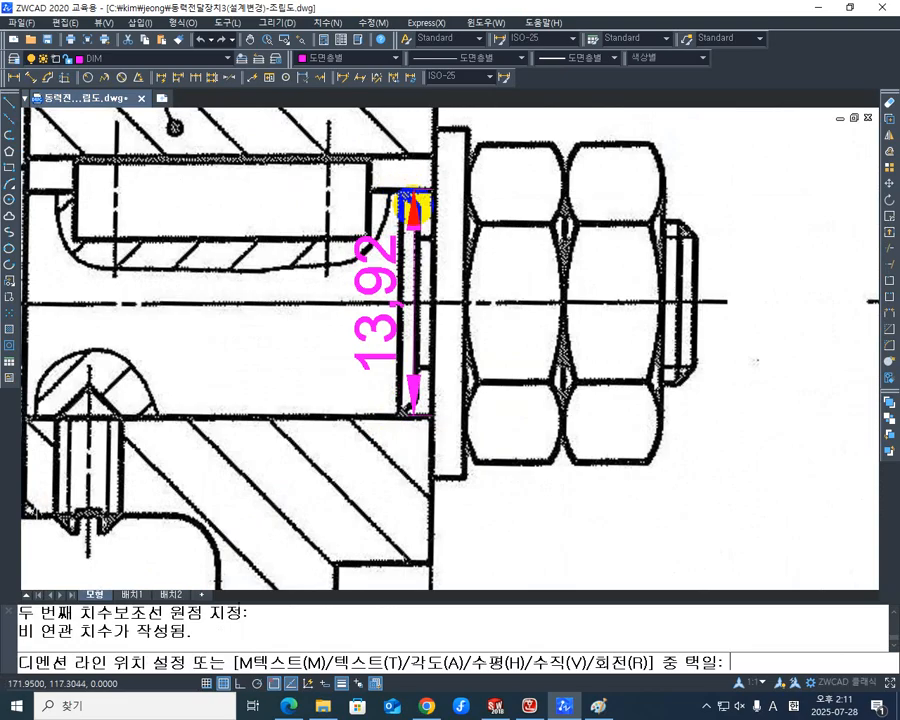
middle_drag(494, 300, 534, 318)
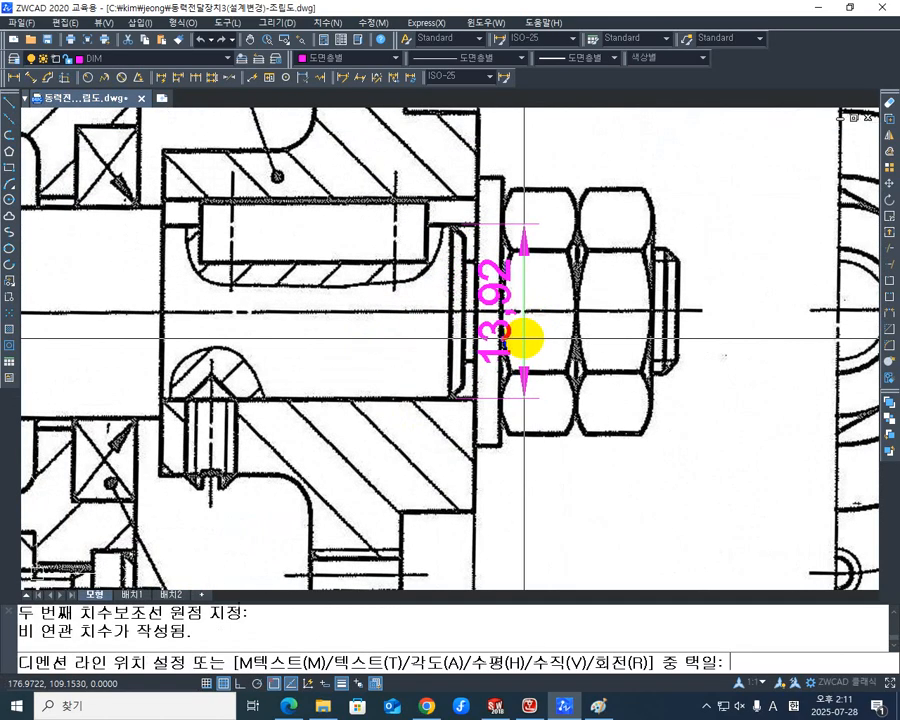
click(540, 330)
mouse_move(572, 372)
middle_down()
mouse_move(484, 380)
mouse_move(524, 356)
middle_up()
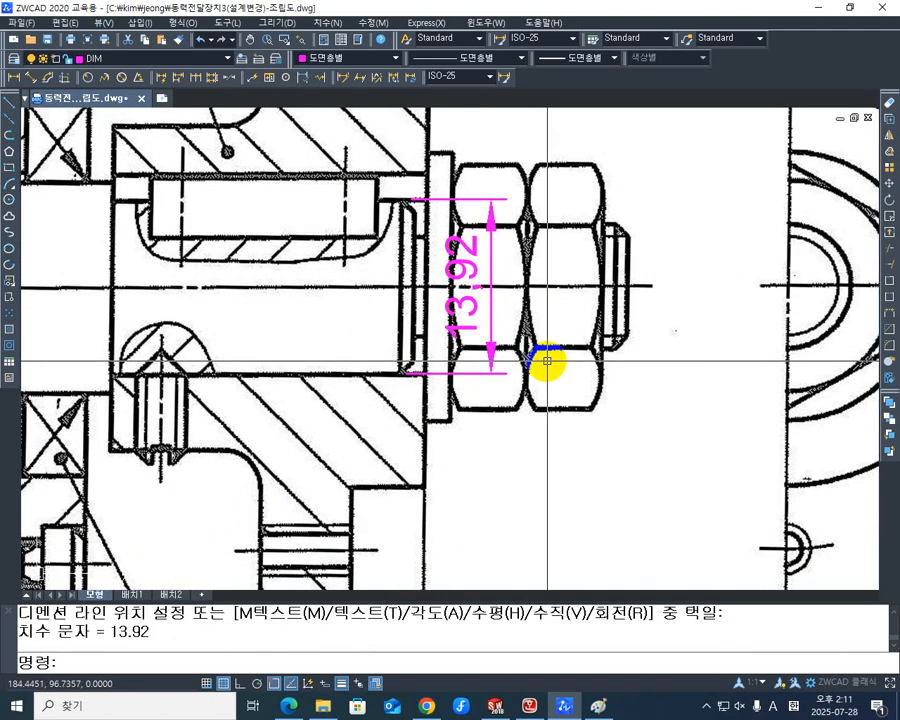
Examine how the shaft steps from the bearing section down to the hub seat of part 2, comparing with the pulley 5 end.
scroll(545, 364, down, 5)
scroll(408, 331, up, 5)
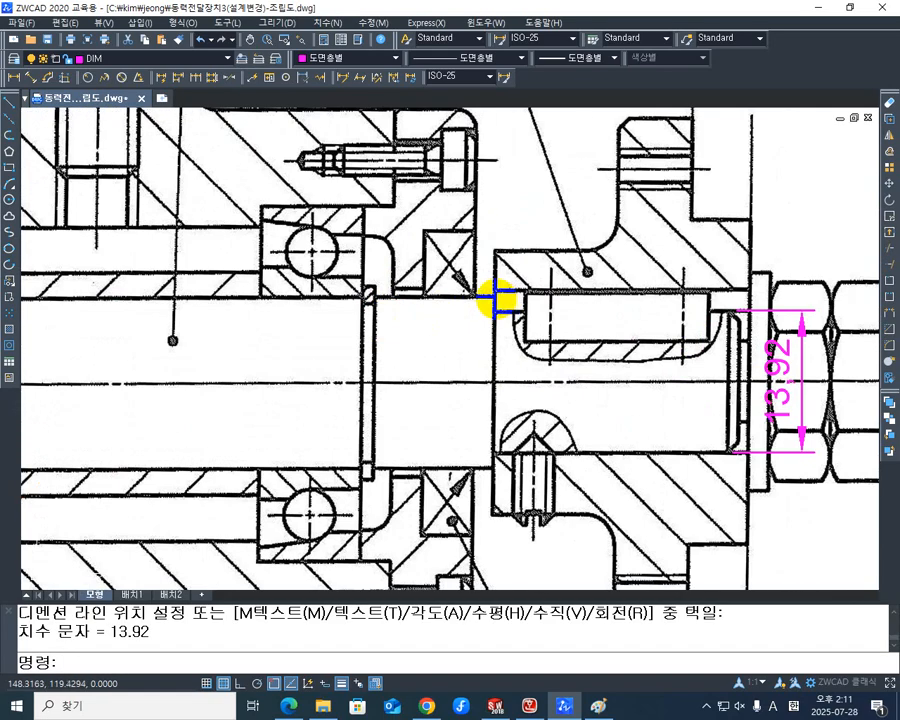
middle_drag(510, 340, 585, 350)
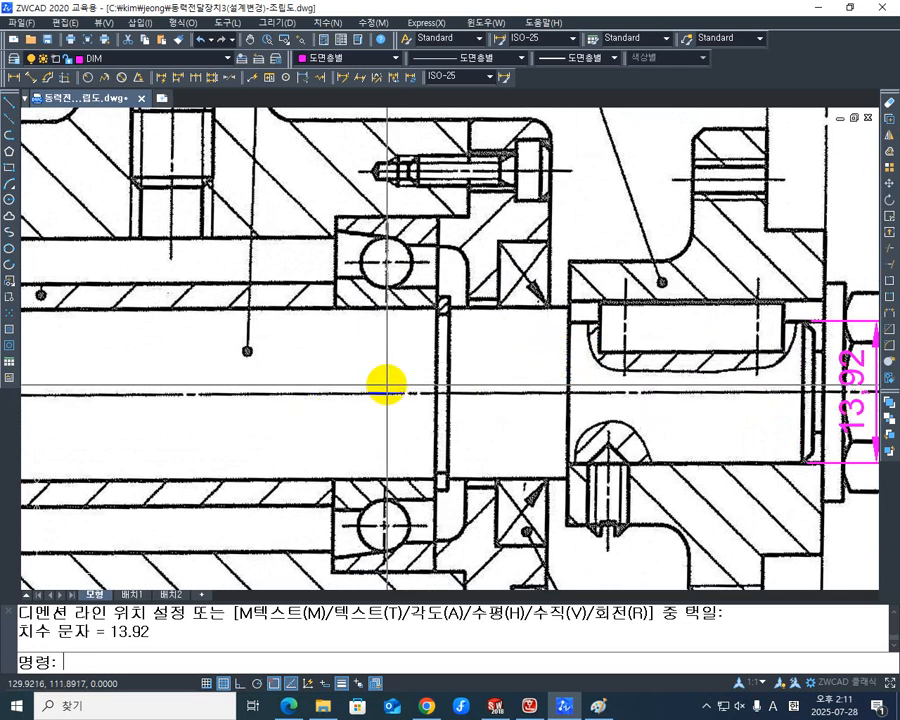
middle_drag(670, 396, 404, 346)
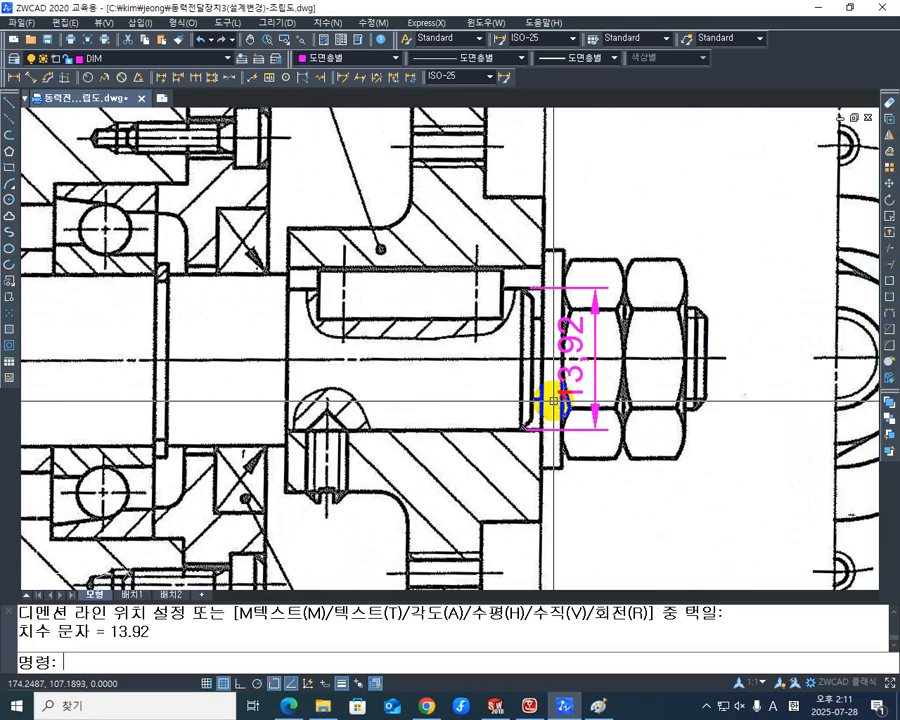
middle_drag(271, 438, 743, 448)
scroll(402, 430, down, 2)
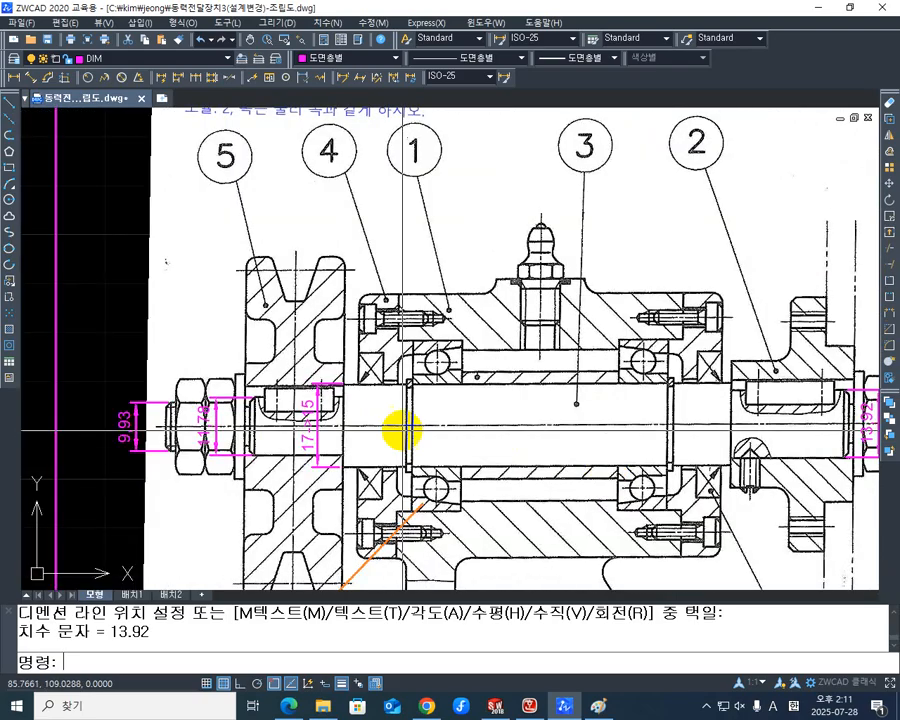
scroll(272, 422, up, 3)
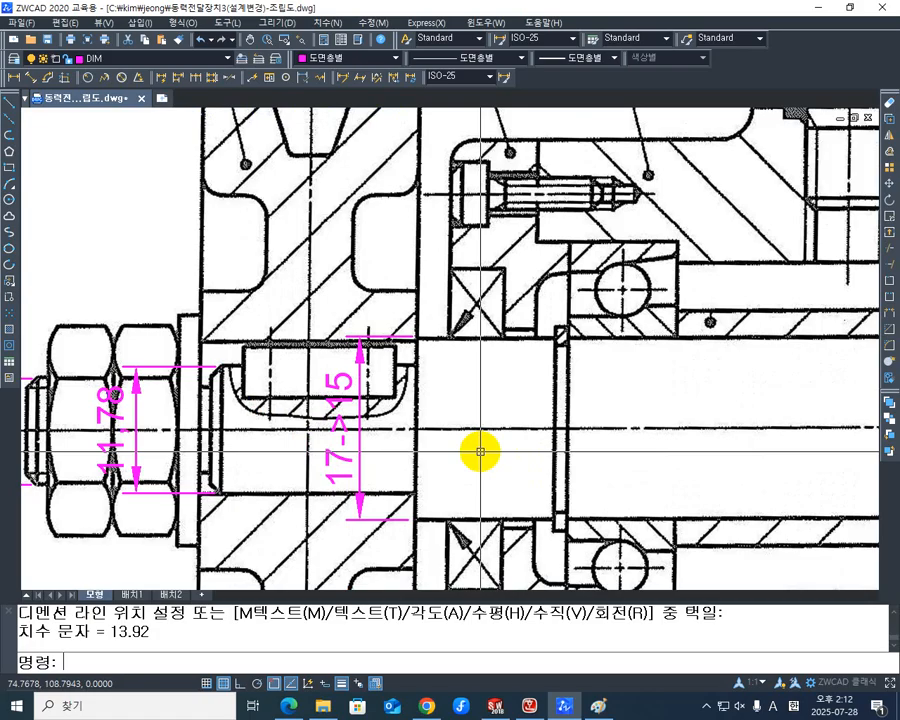
middle_drag(610, 426, 225, 396)
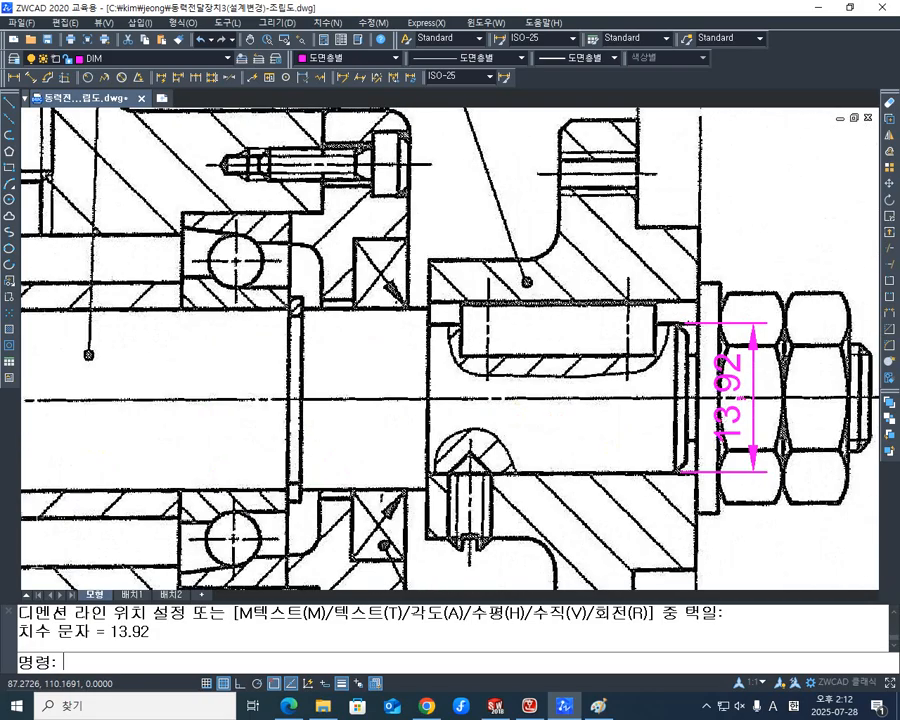
scroll(487, 440, down, 4)
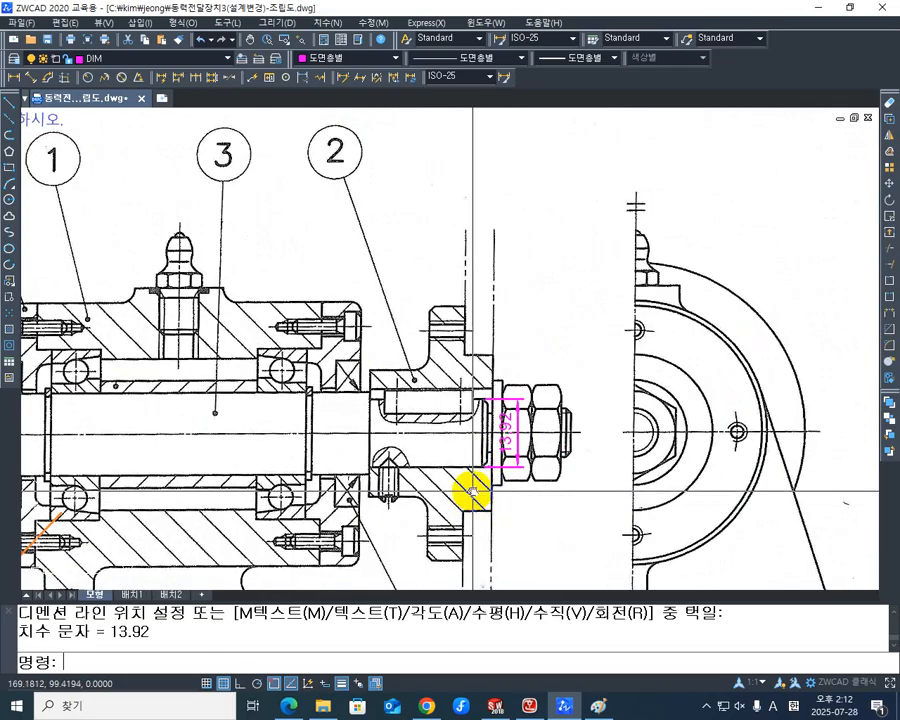
mouse_move(474, 486)
middle_down()
mouse_move(624, 394)
mouse_move(637, 408)
middle_up()
scroll(490, 345, up, 4)
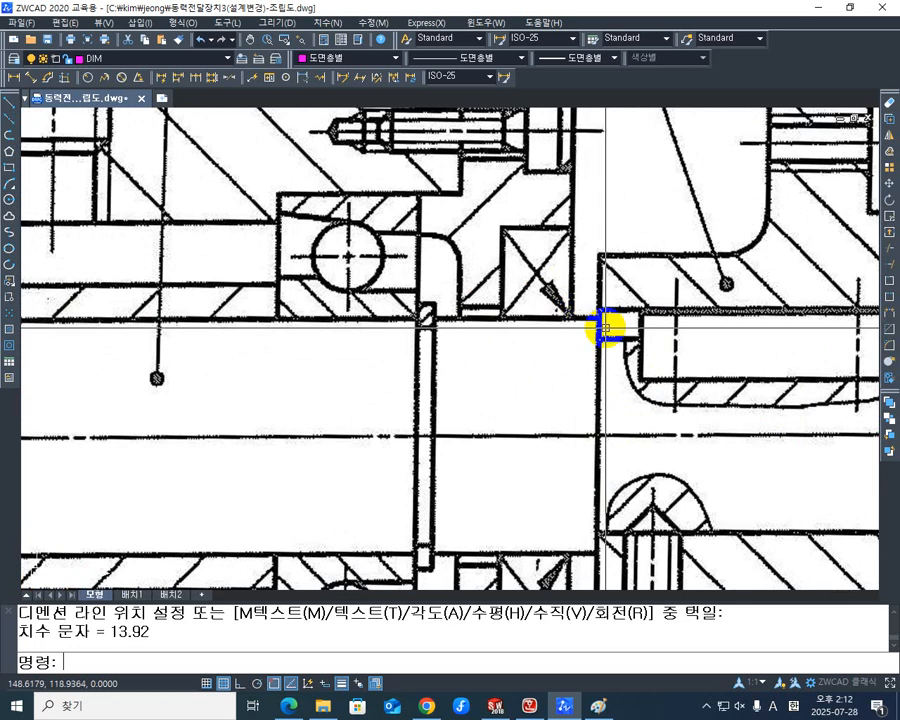
middle_drag(612, 337, 344, 329)
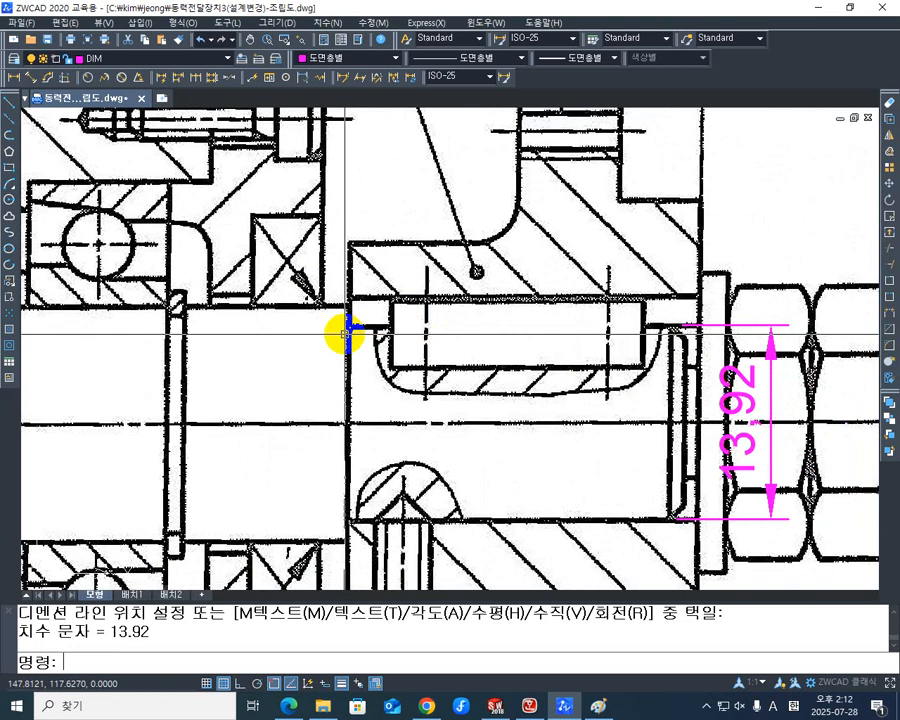
scroll(532, 416, down, 3)
scroll(566, 426, up, 3)
middle_drag(562, 424, 606, 421)
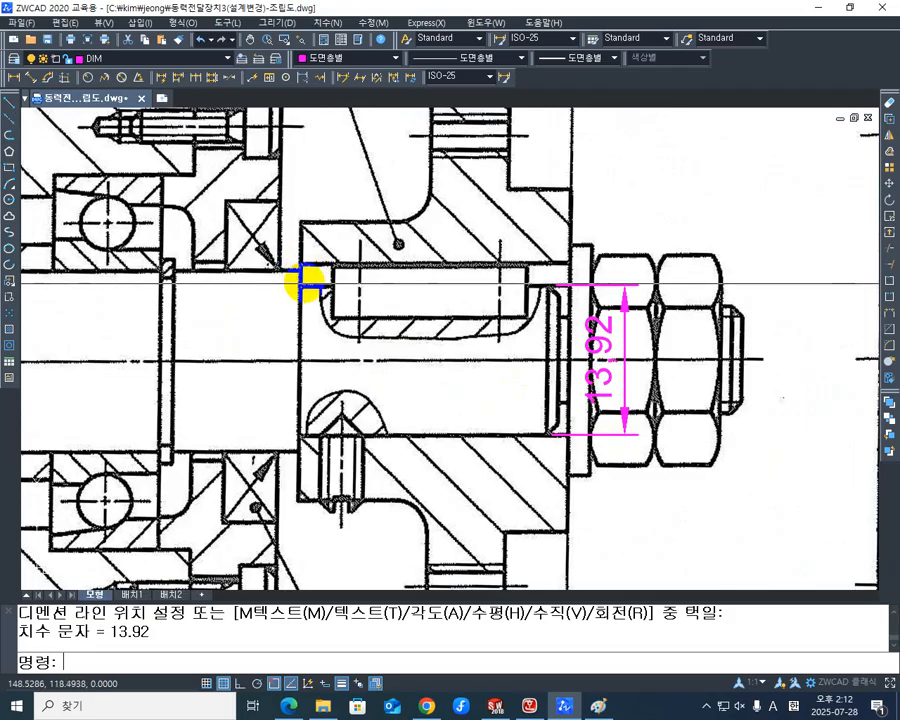
middle_drag(553, 335, 414, 324)
scroll(455, 350, down, 3)
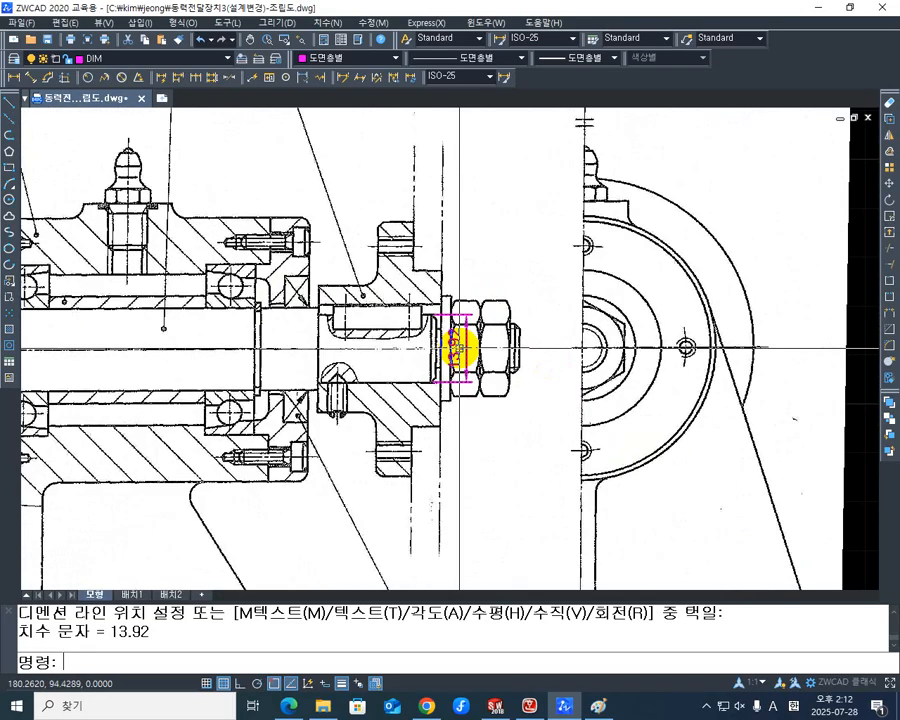
middle_drag(414, 380, 623, 386)
scroll(578, 337, up, 1)
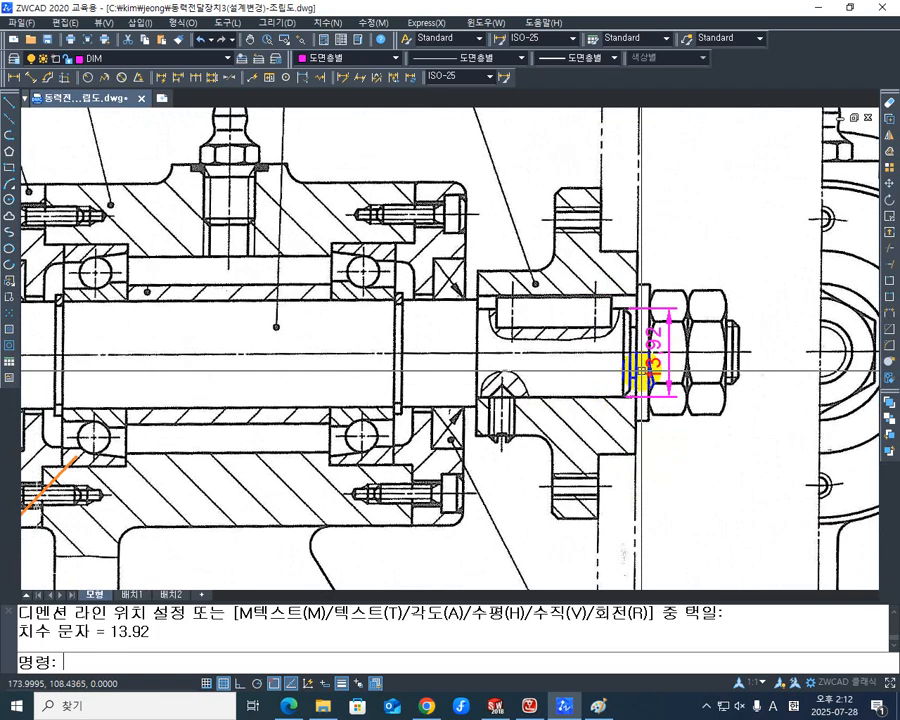
middle_drag(626, 316, 653, 291)
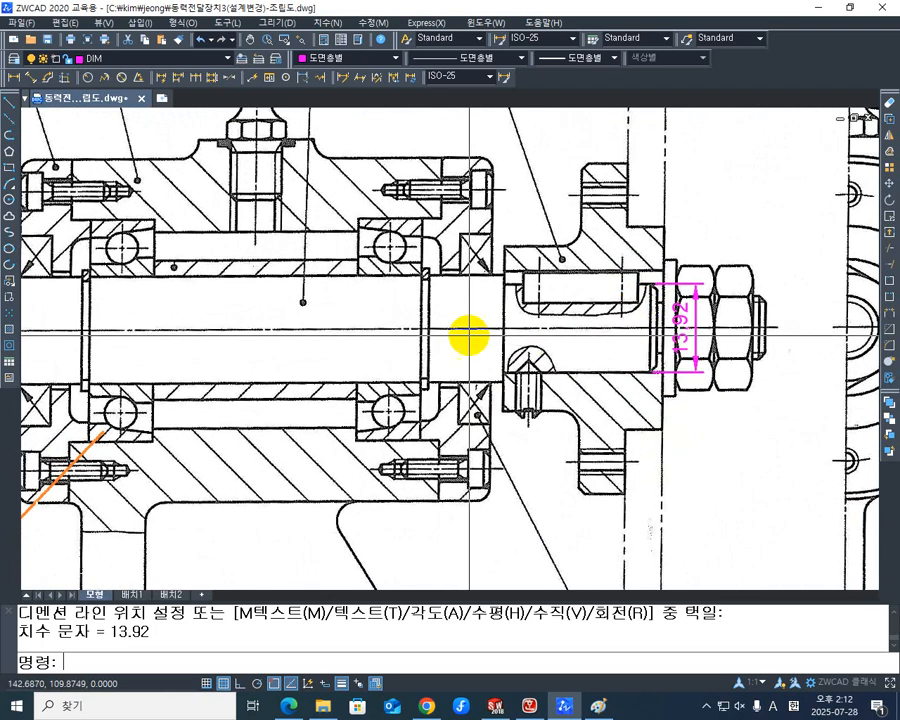
middle_drag(531, 341, 610, 360)
scroll(622, 352, down, 1)
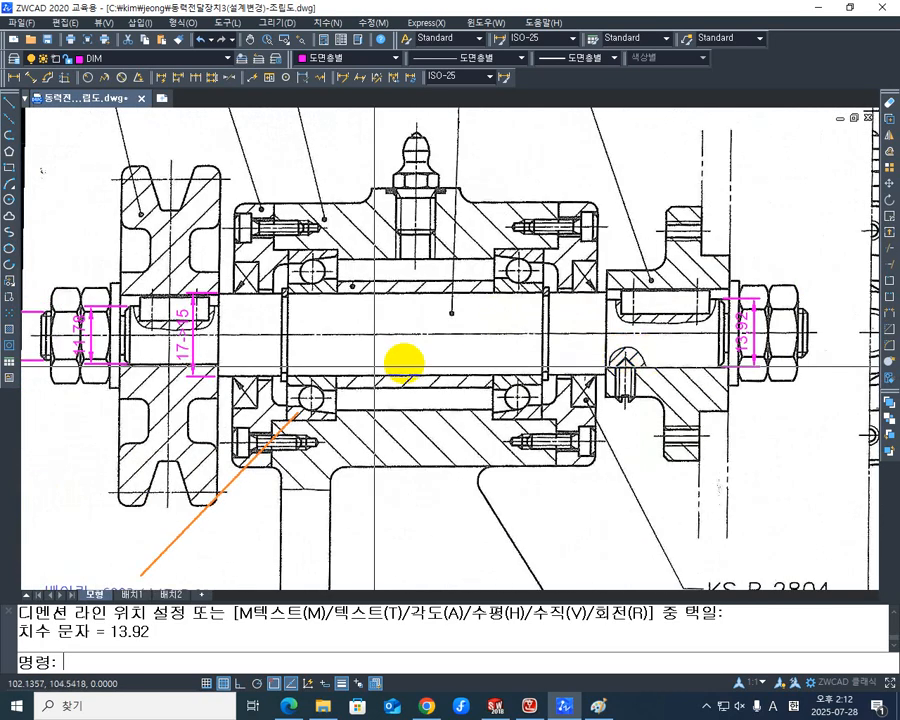
Check the pulley-side shaft dimensions and the bearing design-change note against the shaft end at part 2.
scroll(52, 345, up, 1)
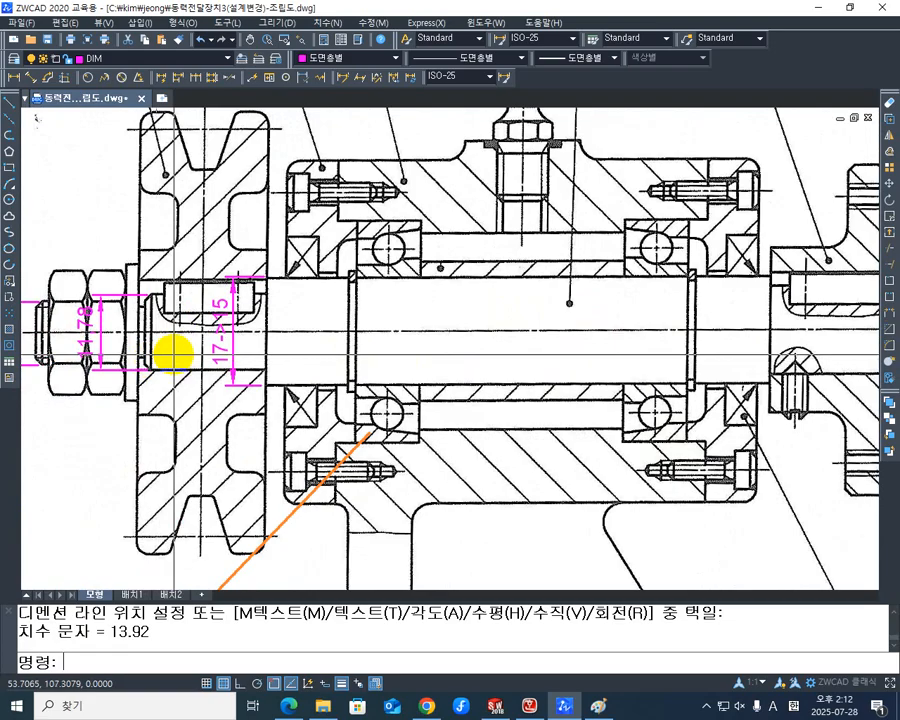
scroll(172, 352, up, 4)
scroll(404, 378, down, 1)
mouse_move(258, 313)
middle_down()
mouse_move(404, 378)
mouse_move(612, 361)
middle_up()
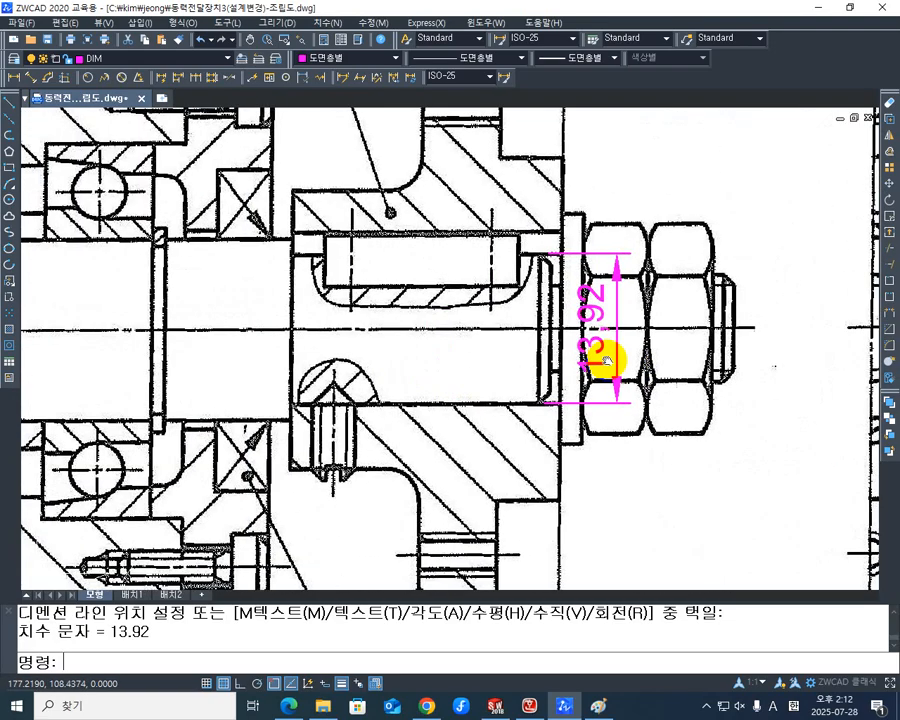
scroll(600, 361, down, 1)
scroll(297, 342, down, 2)
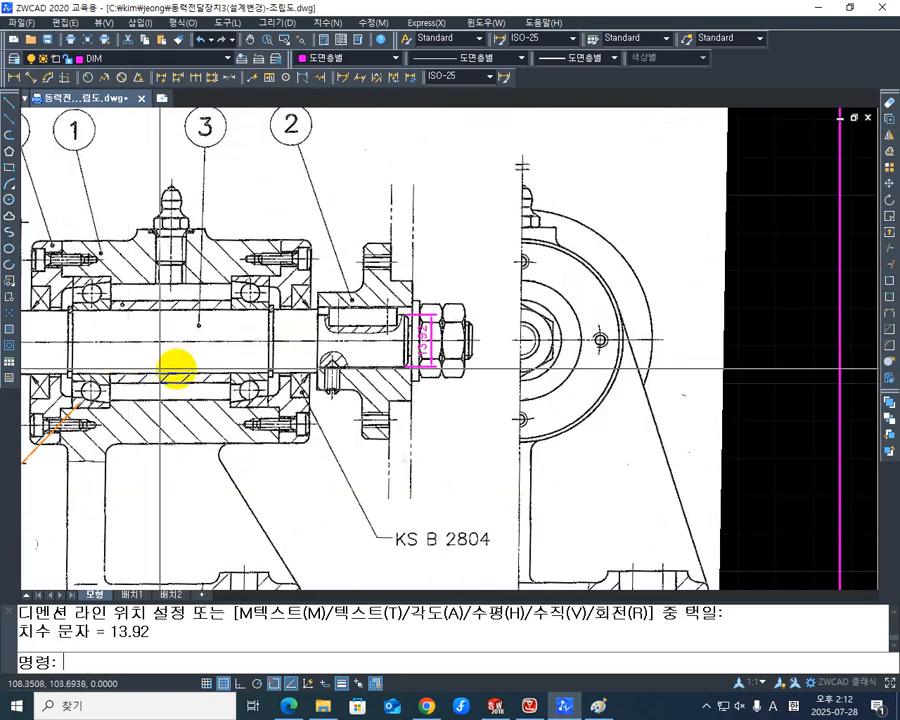
middle_drag(177, 368, 362, 253)
scroll(362, 253, down, 1)
scroll(230, 413, up, 2)
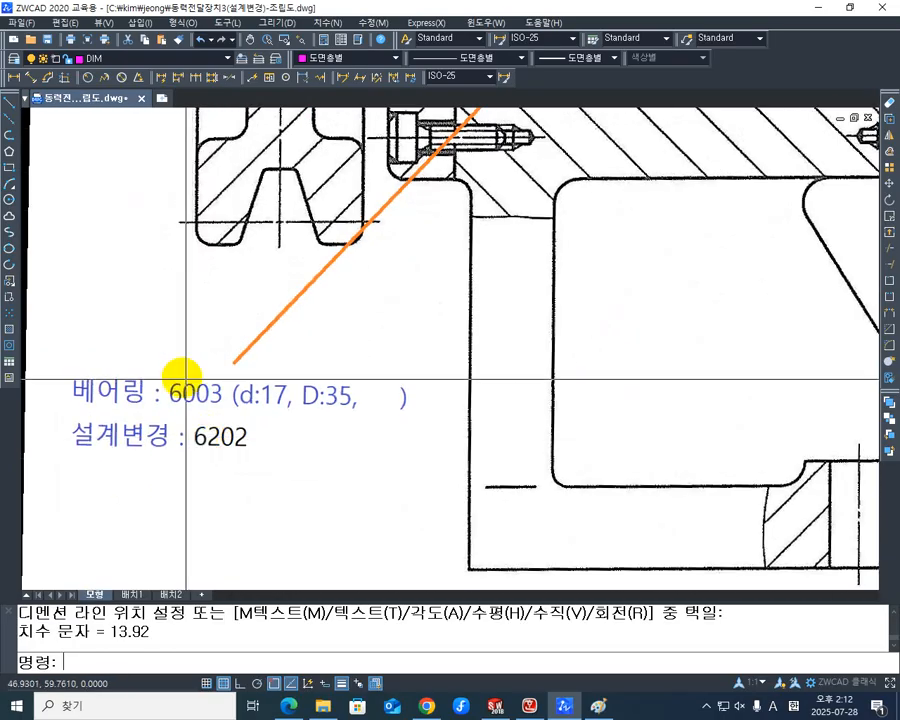
middle_drag(365, 300, 147, 428)
scroll(147, 428, down, 1)
scroll(305, 382, up, 2)
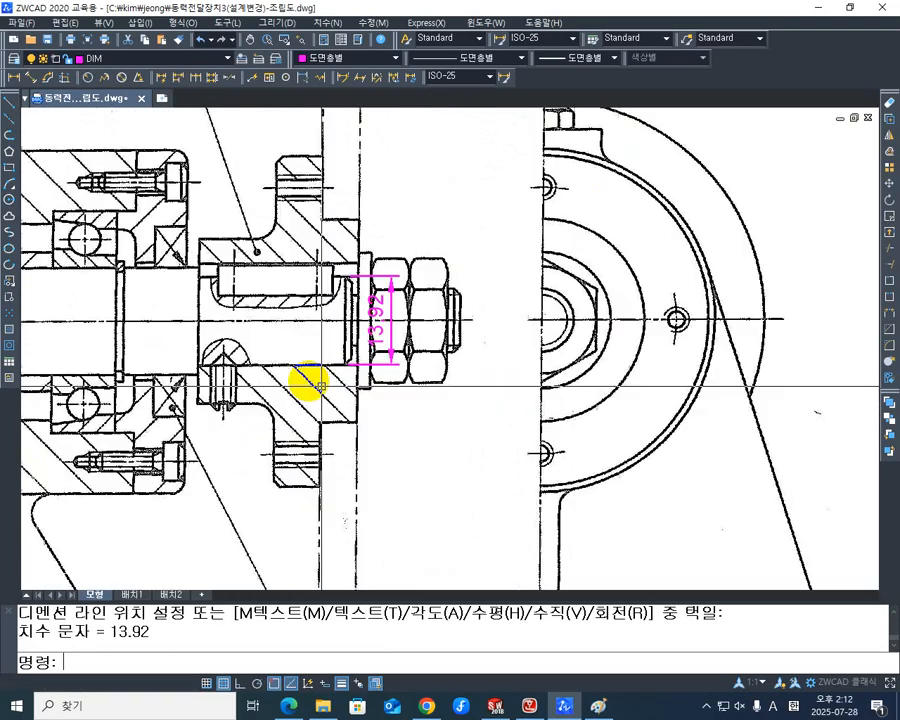
Replace the text of the shaft diameter dimension at part 2 with 12.
scroll(350, 362, up, 1)
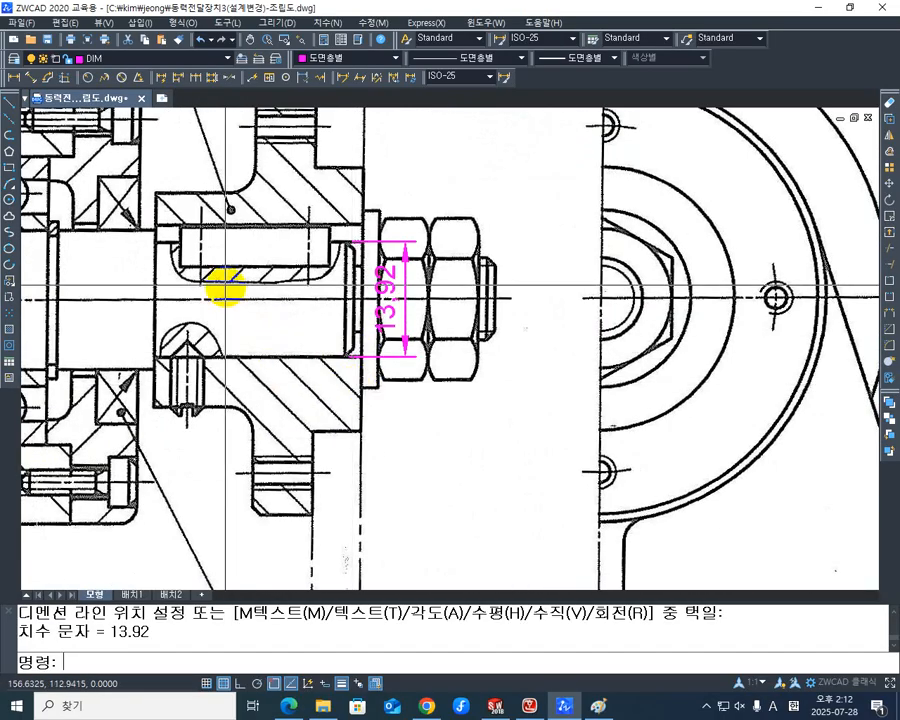
middle_drag(225, 287, 347, 335)
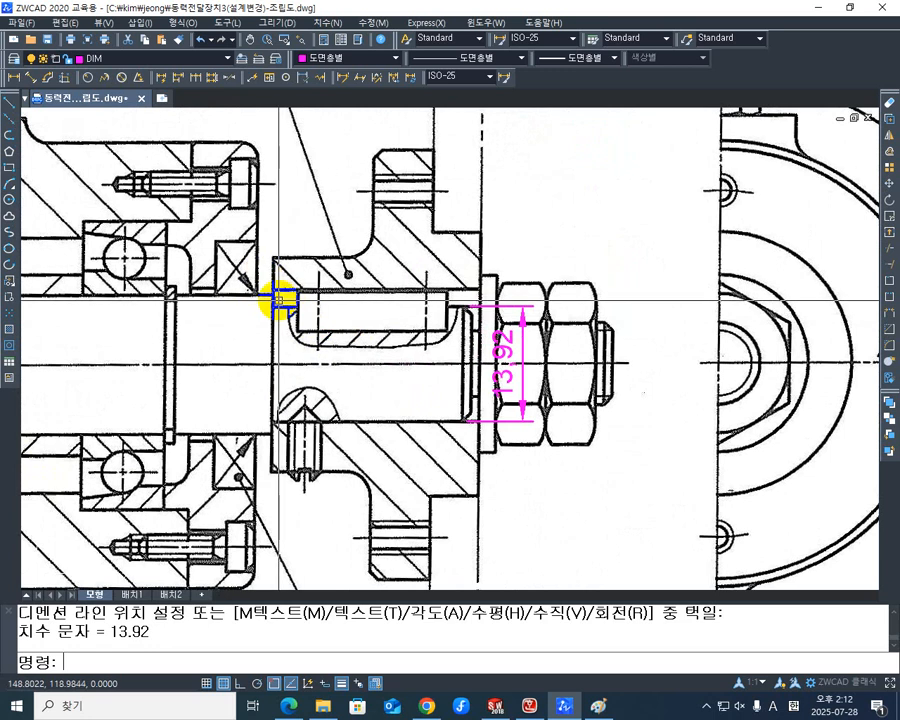
scroll(530, 400, up, 3)
mouse_move(502, 378)
middle_down()
mouse_move(576, 416)
mouse_move(616, 394)
middle_up()
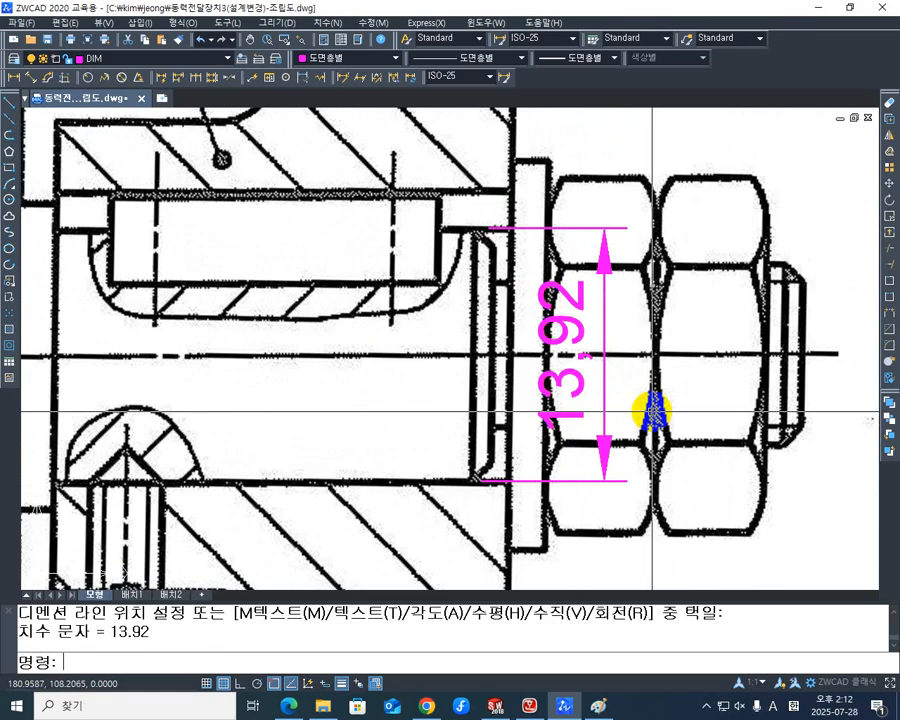
text(ED)
key(Return)
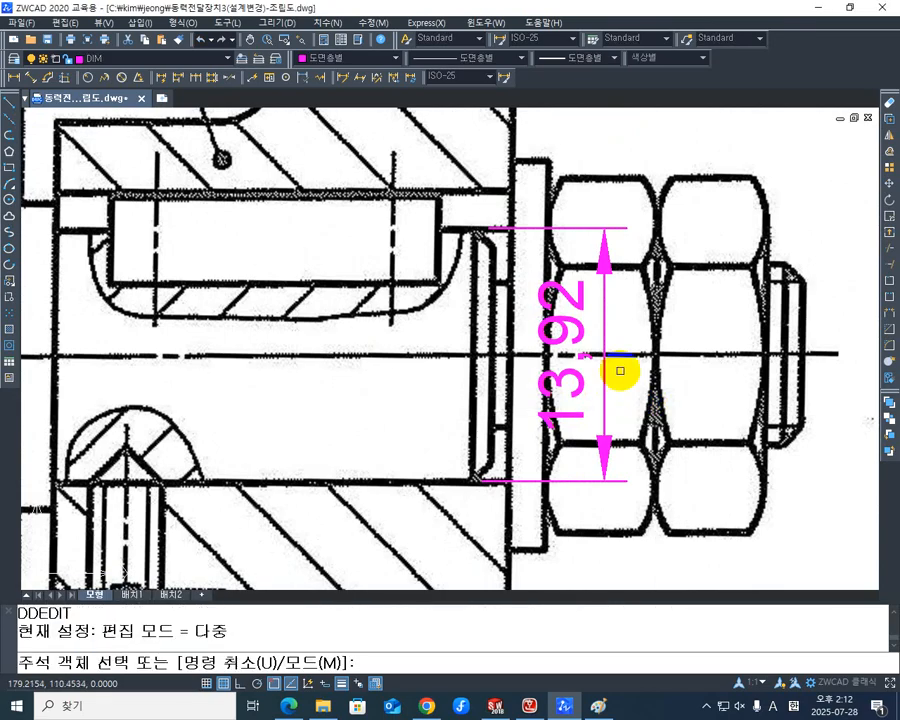
click(566, 362)
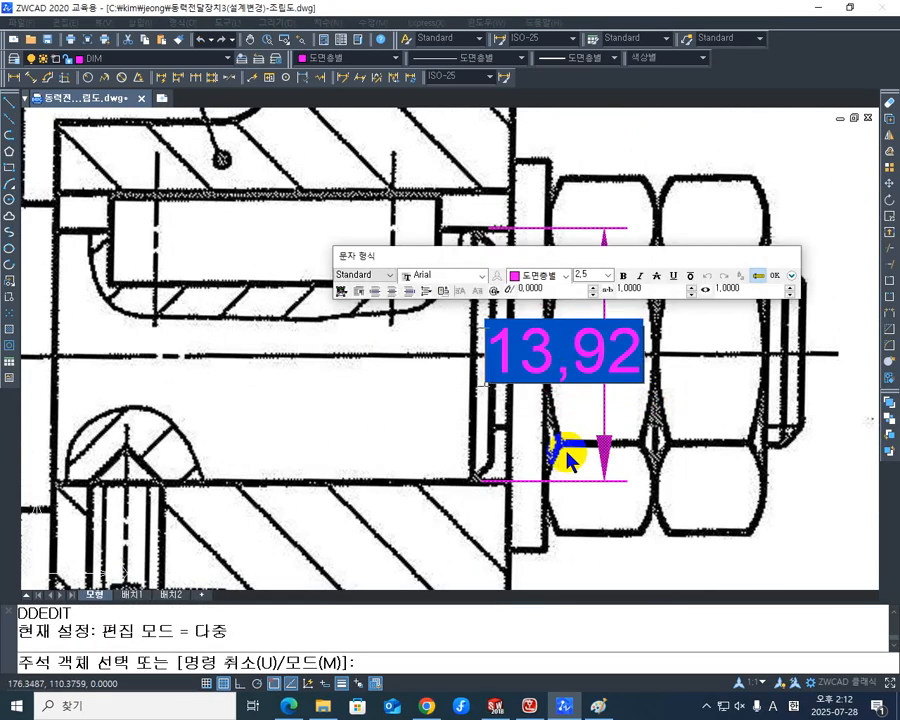
text(12)
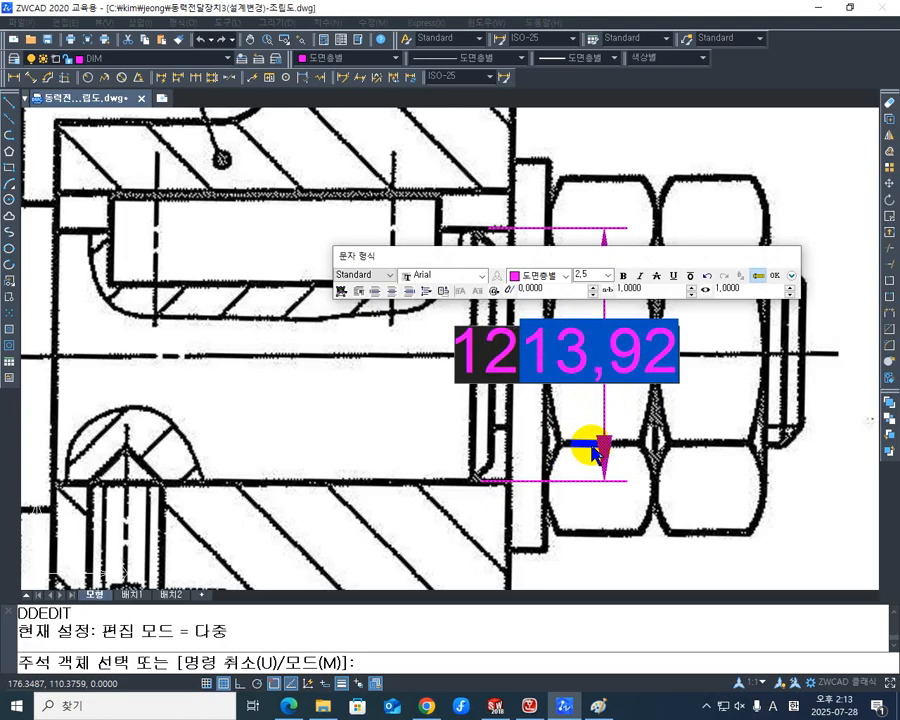
key(Delete)
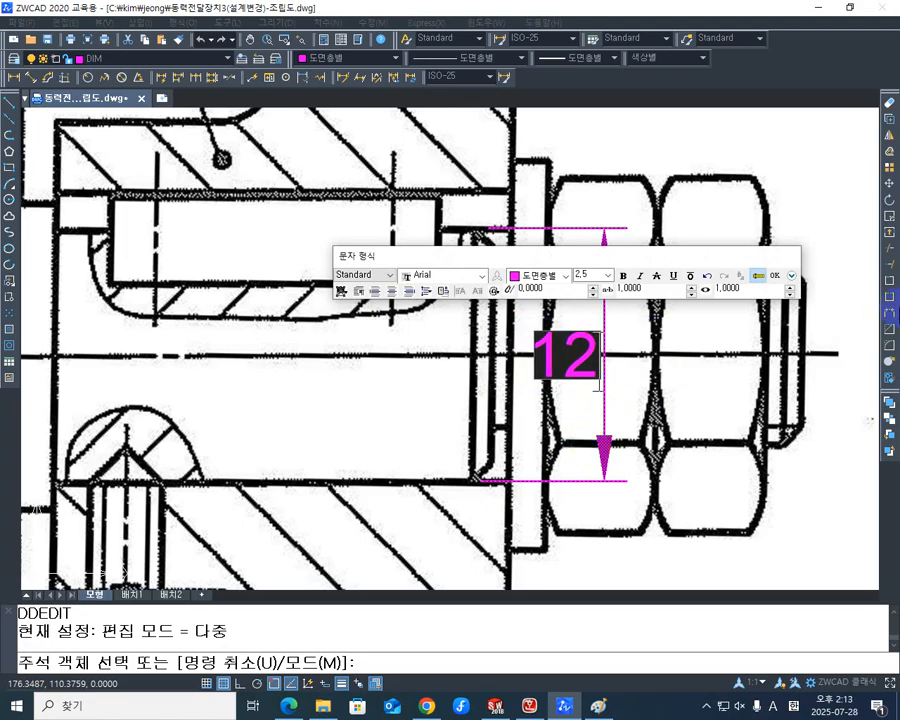
click(775, 277)
scroll(720, 390, down, 4)
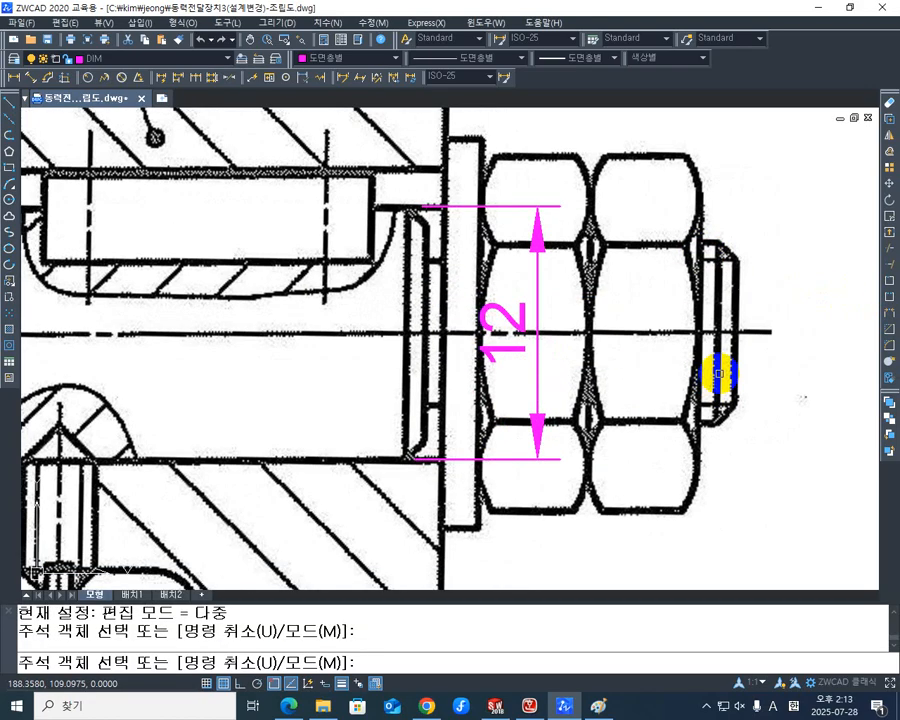
key(Escape)
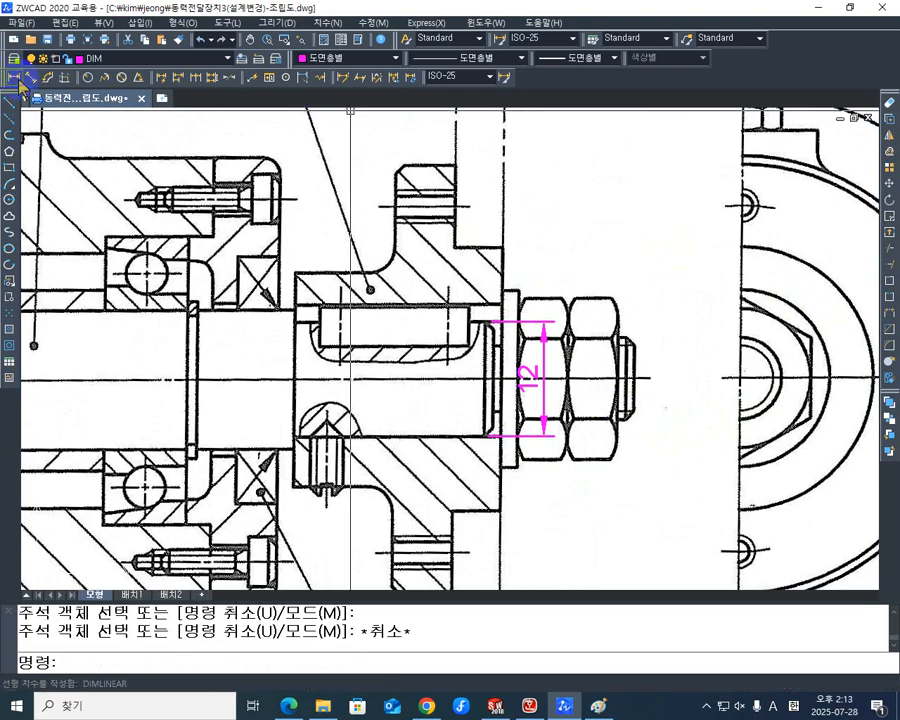
Add a vertical linear dimension across the threaded shaft end beyond the nuts at part 2, placed outside the shaft tip.
click(15, 78)
scroll(655, 355, up, 4)
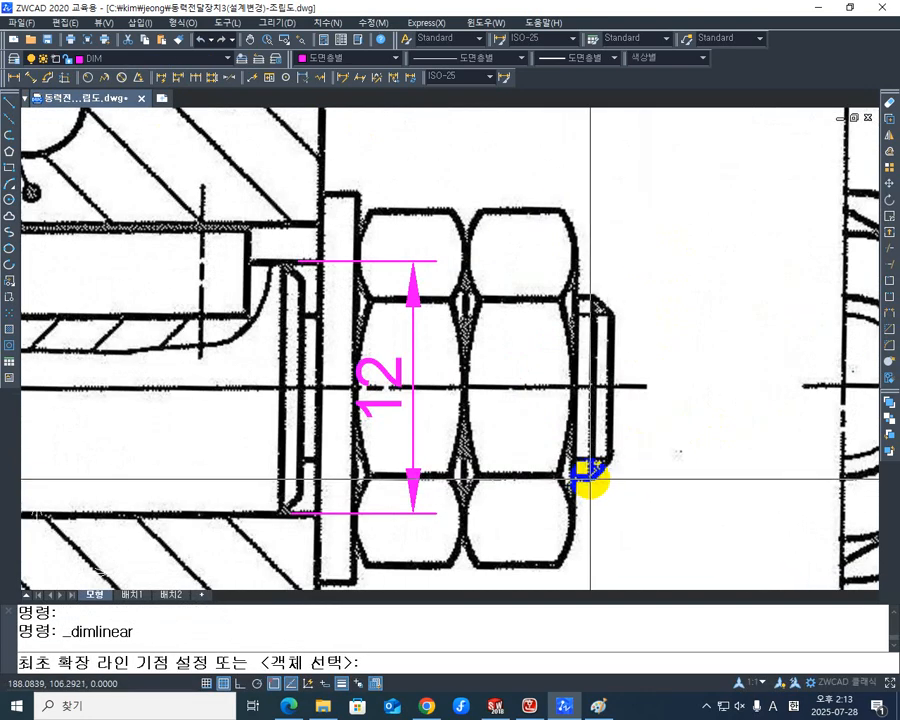
click(590, 470)
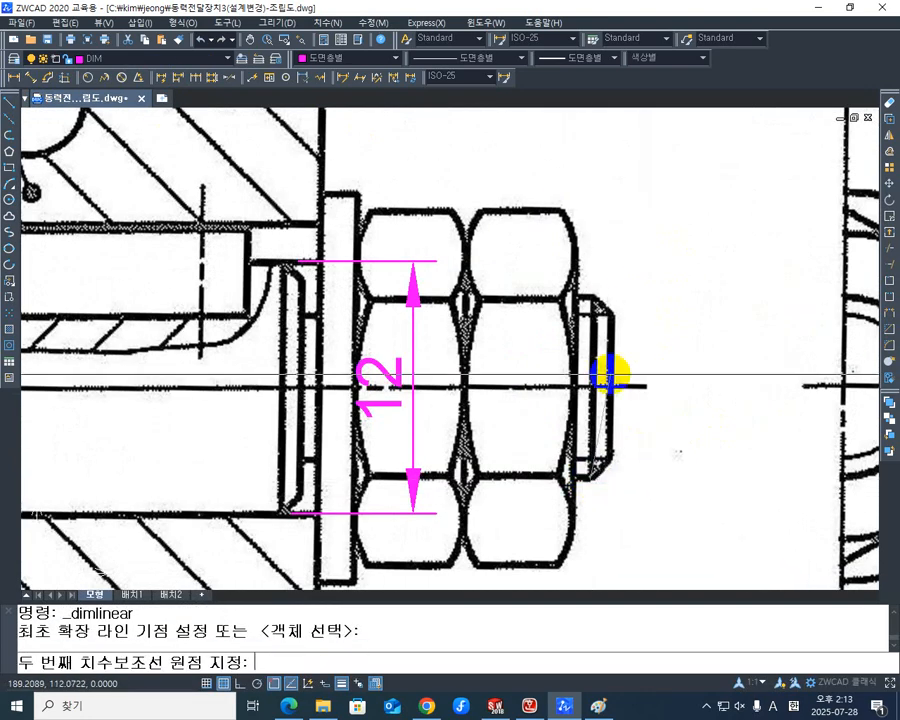
click(592, 294)
click(742, 362)
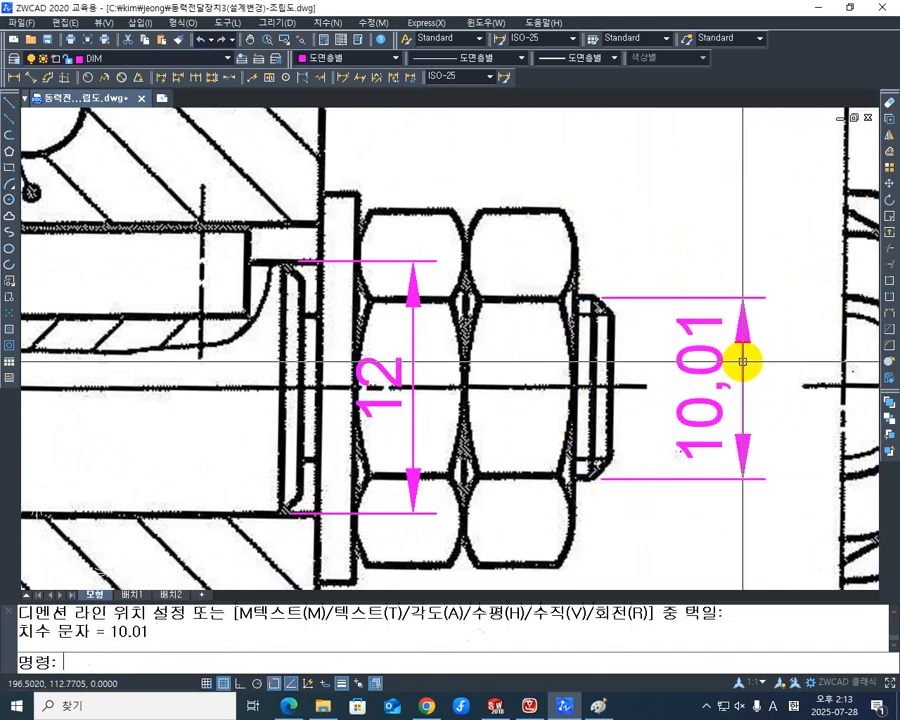
Examine the shaft from the part 2 end across the bearings and retaining rings back to the pulley 5 end.
scroll(715, 294, down, 5)
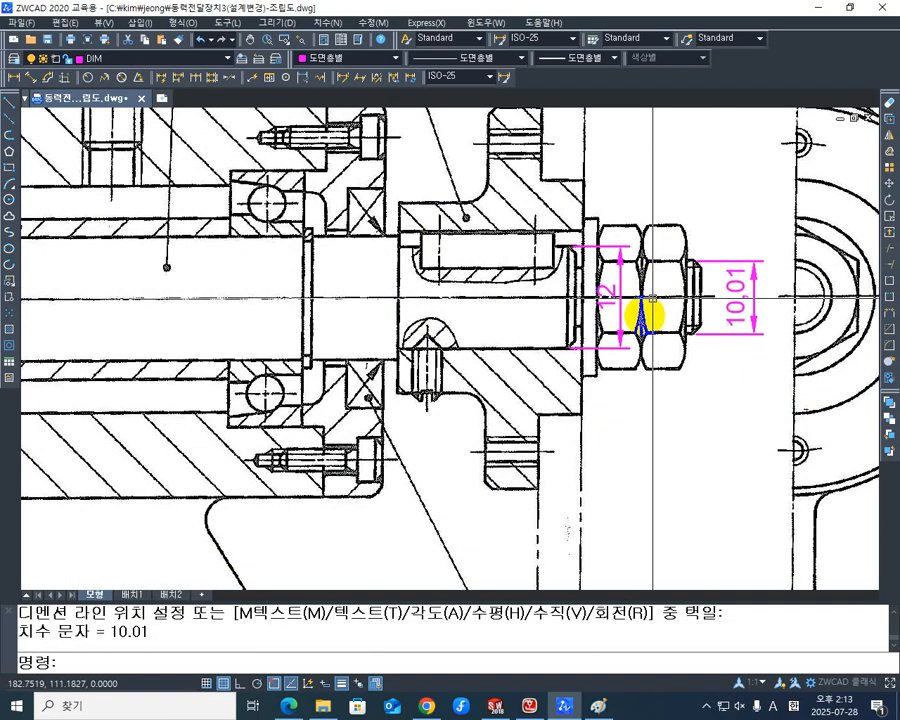
scroll(643, 313, down, 3)
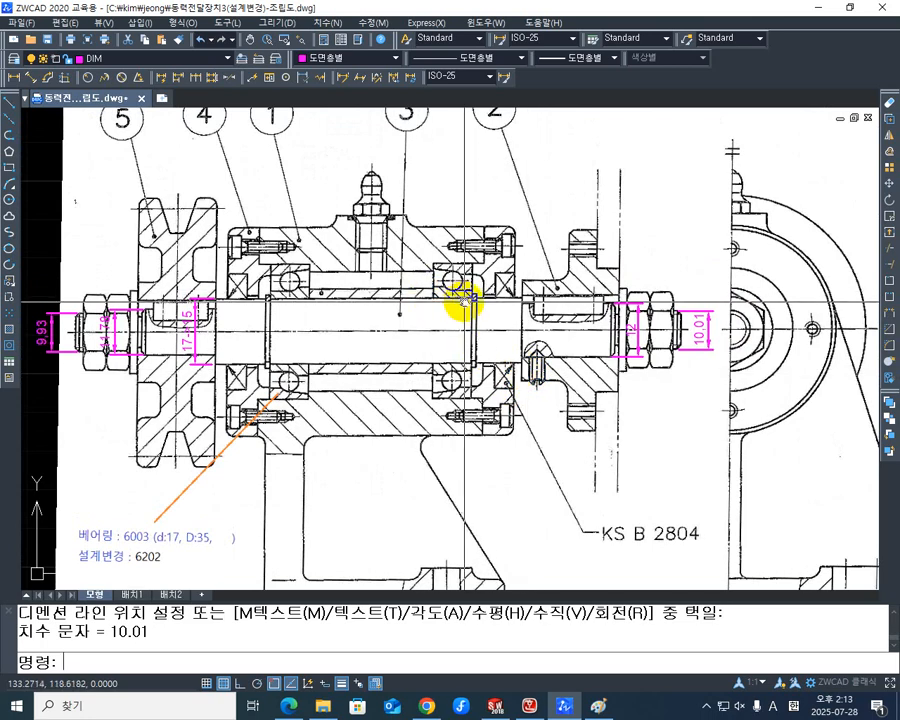
scroll(463, 300, up, 4)
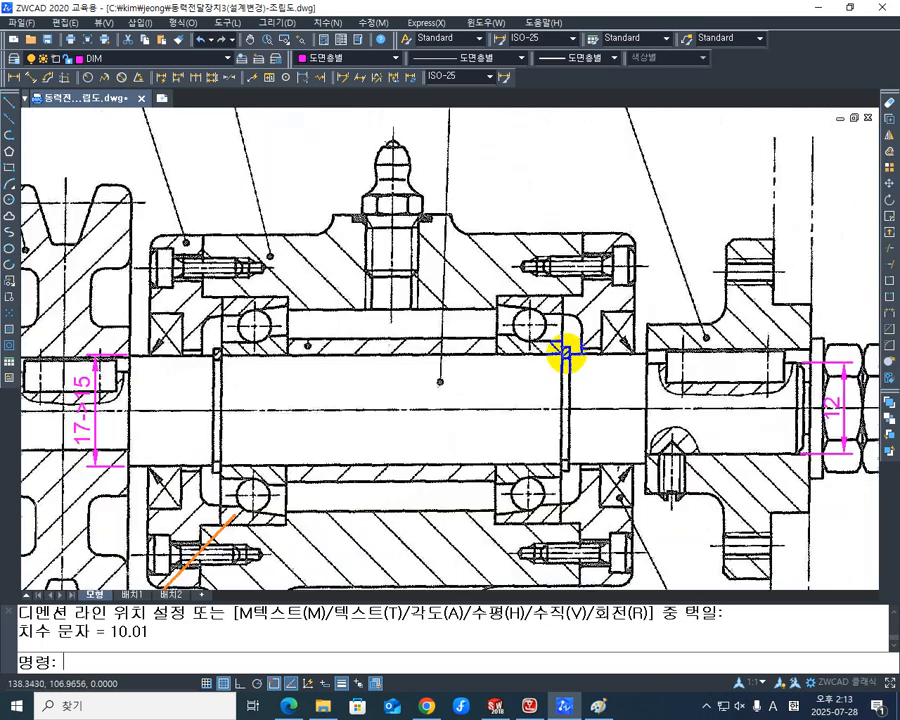
scroll(565, 352, down, 3)
middle_drag(558, 356, 636, 336)
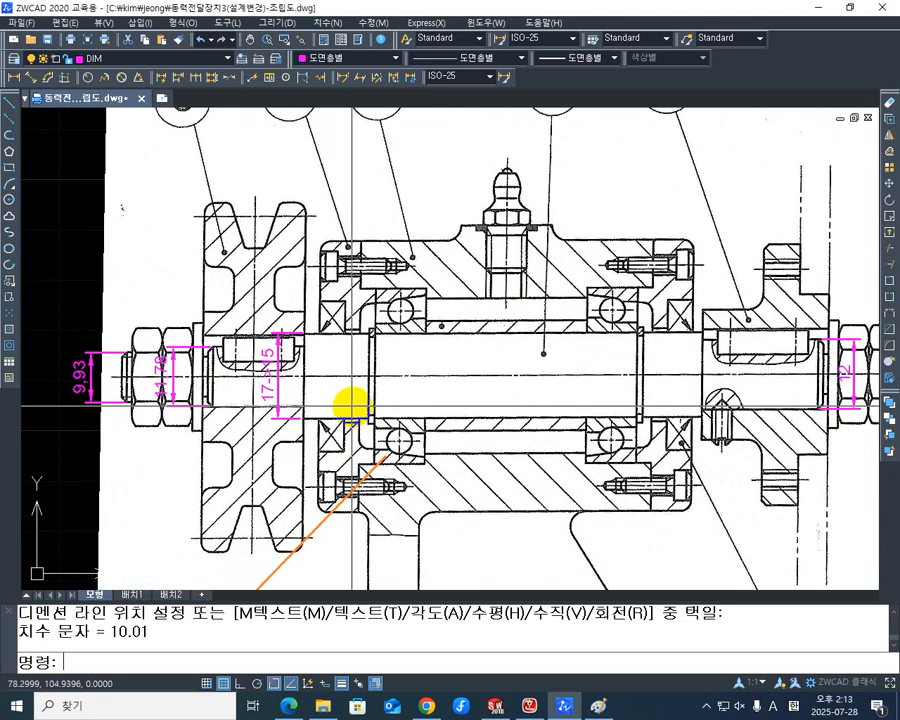
scroll(346, 370, up, 3)
mouse_move(291, 375)
middle_down()
mouse_move(711, 263)
mouse_move(683, 250)
middle_up()
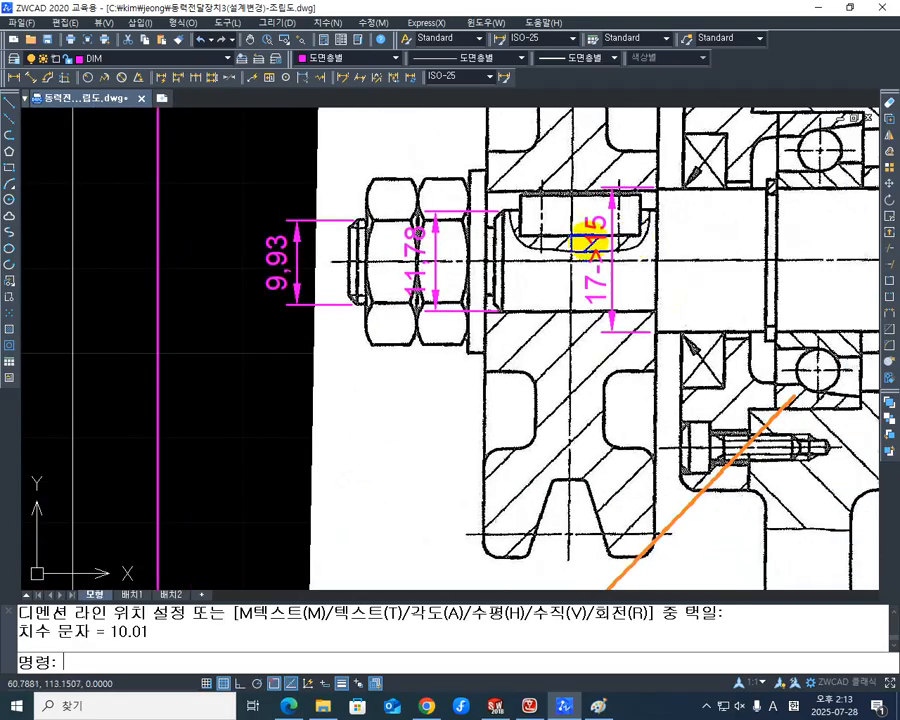
Add a horizontal linear dimension for the threaded section's length, from the shaft tip to the chamfered edge at pulley 5, placed below the nuts.
click(18, 80)
scroll(331, 353, up, 5)
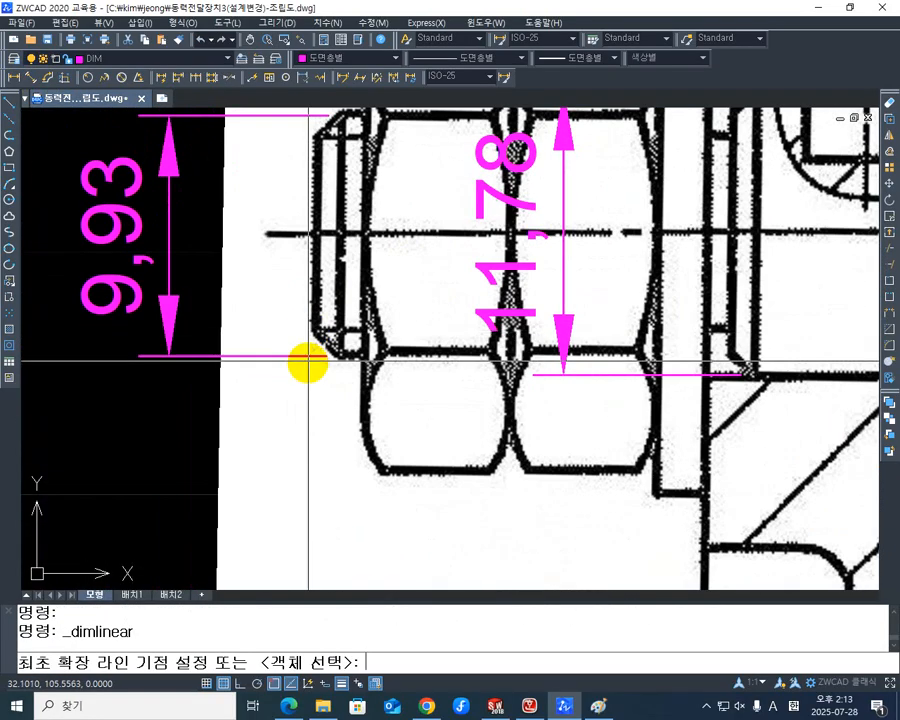
scroll(514, 370, down, 4)
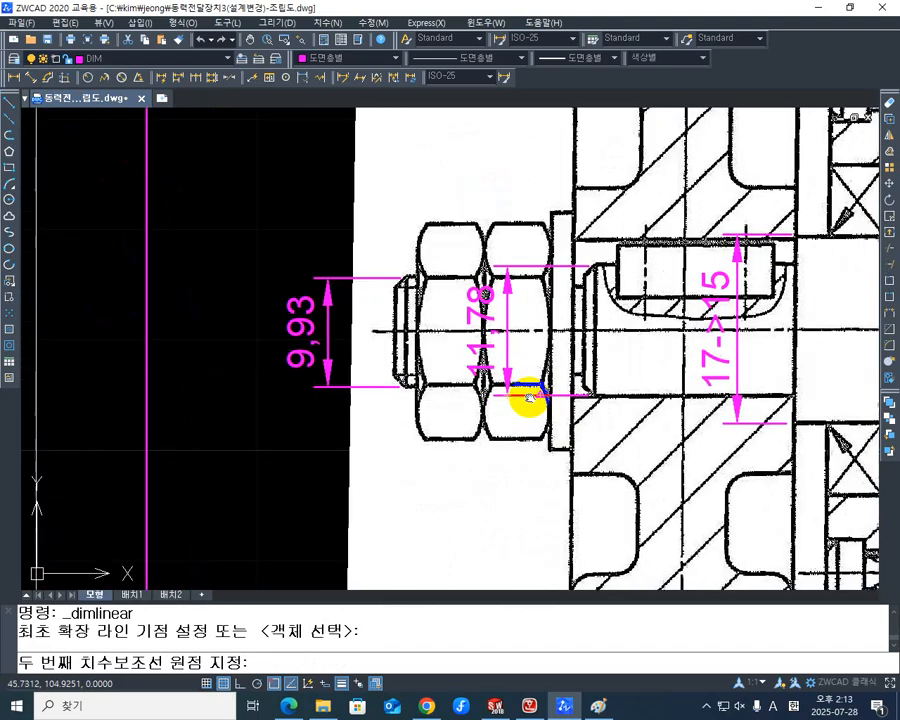
middle_drag(516, 392, 286, 414)
scroll(240, 390, up, 5)
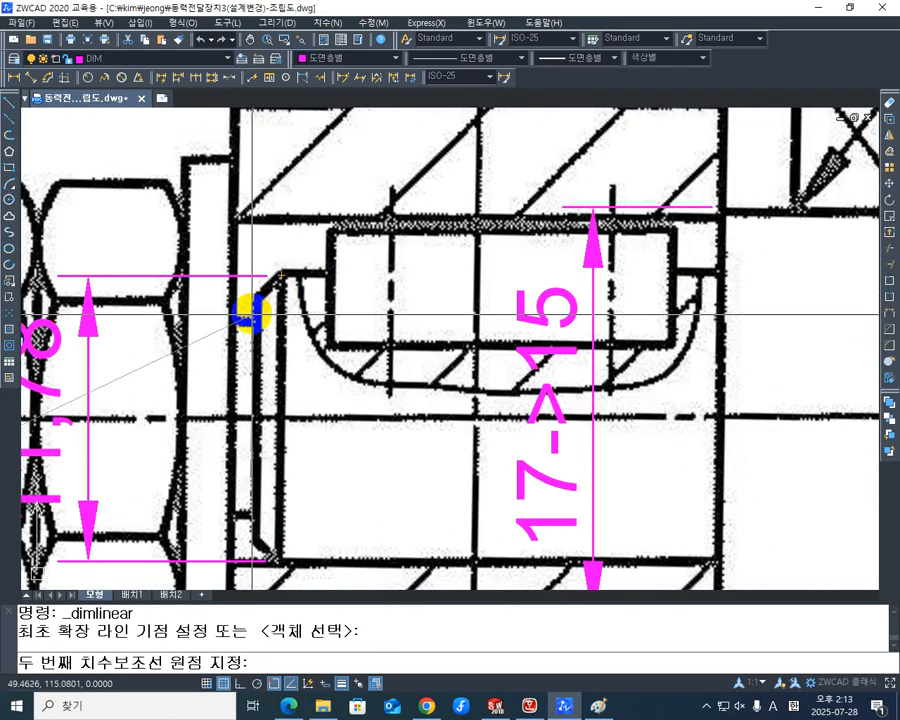
middle_drag(259, 496, 249, 311)
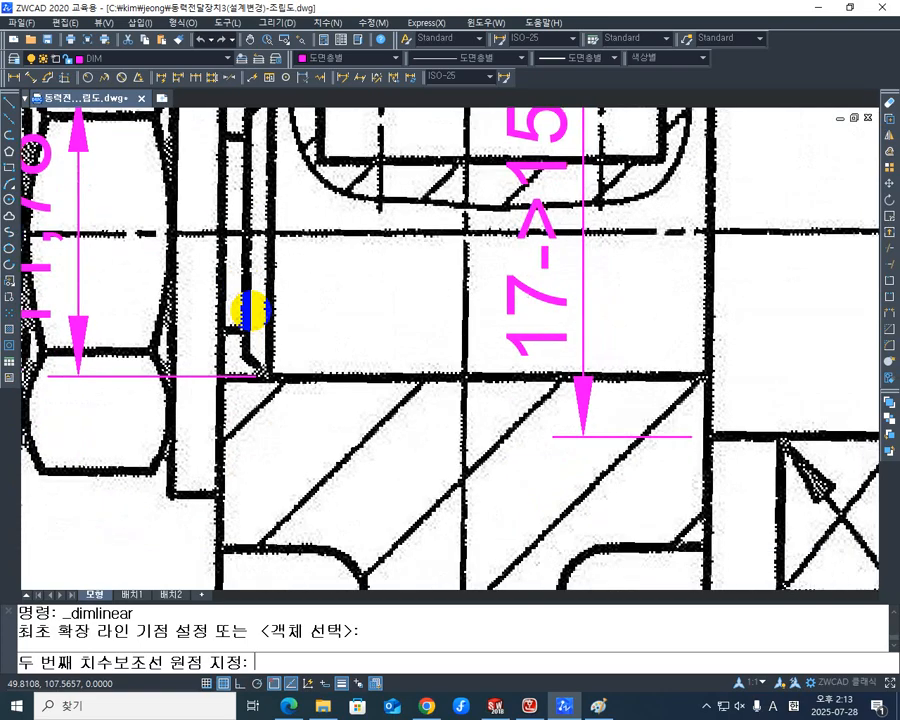
middle_drag(271, 271, 366, 373)
scroll(353, 322, down, 3)
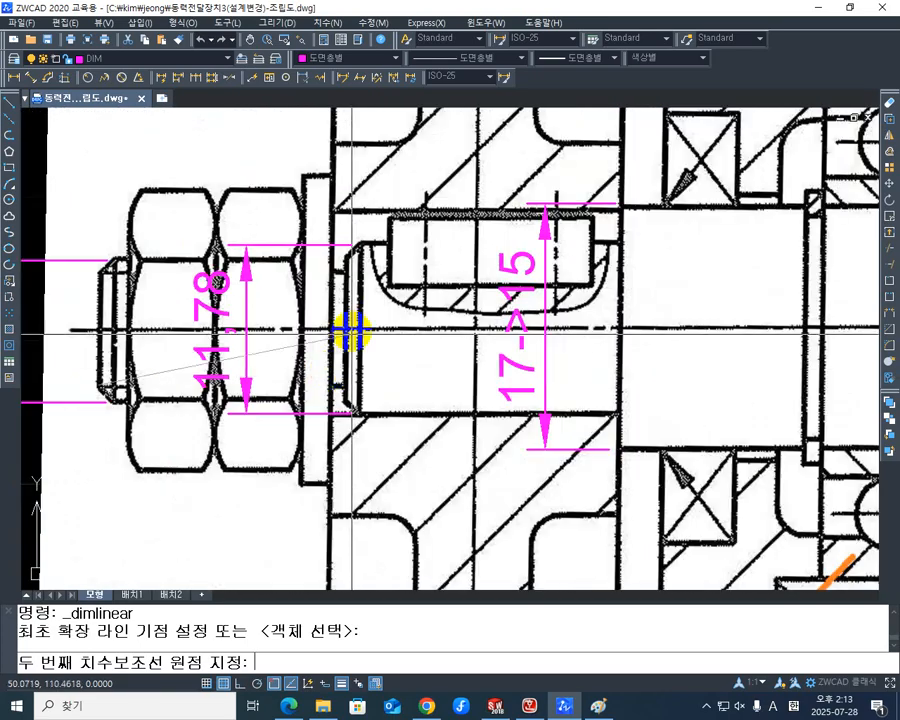
scroll(335, 397, up, 1)
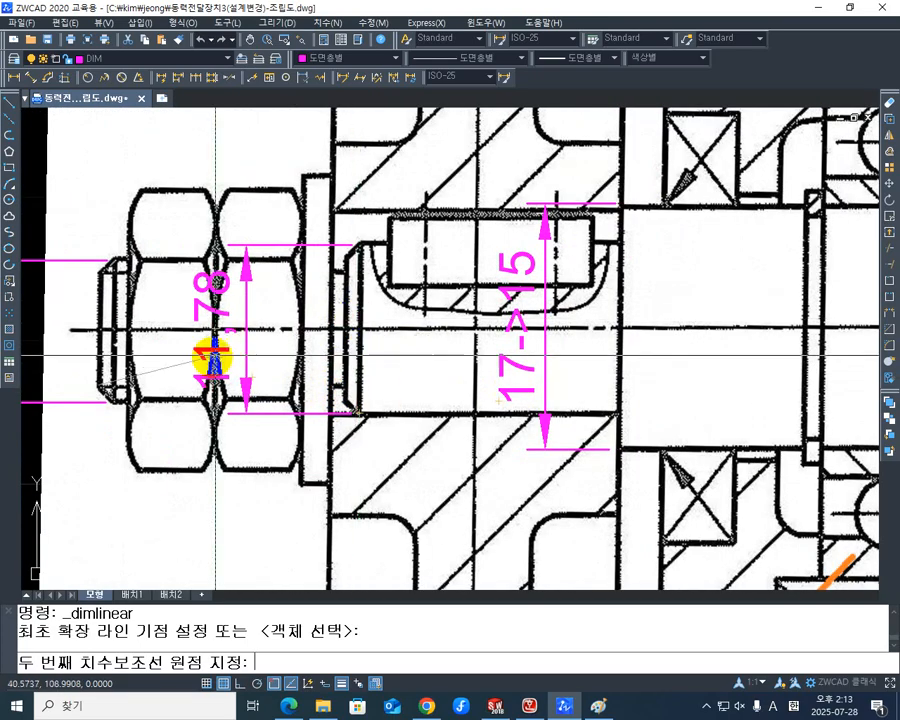
scroll(292, 385, up, 4)
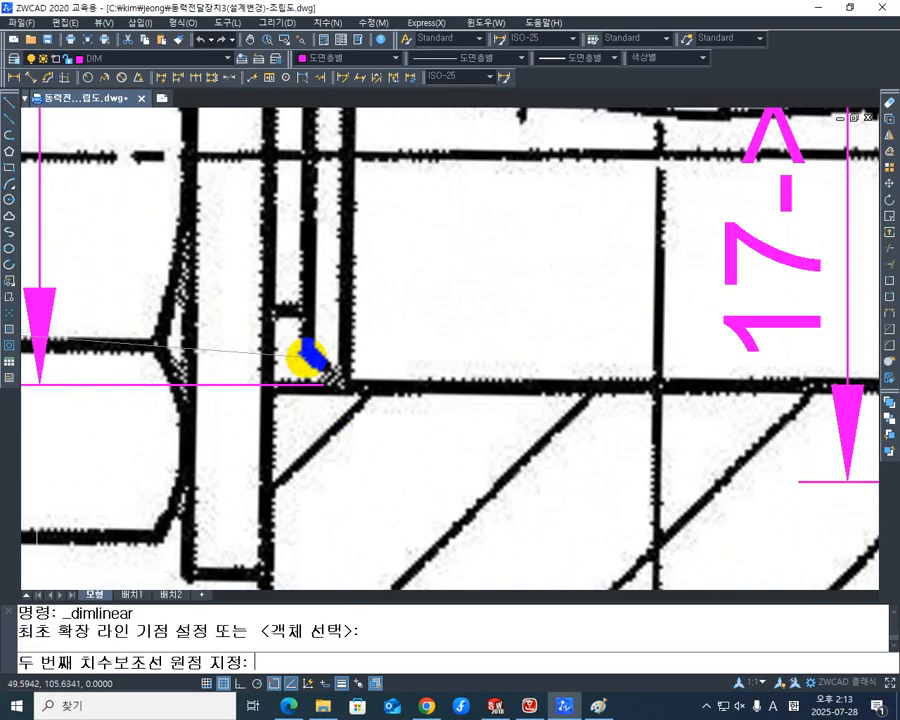
click(308, 352)
scroll(256, 458, down, 4)
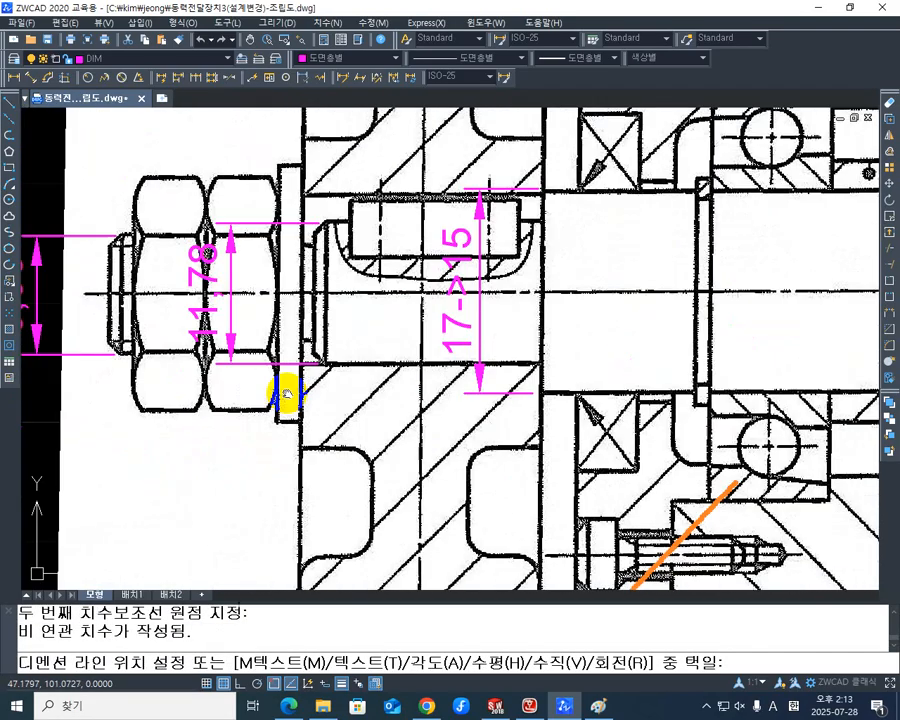
click(254, 360)
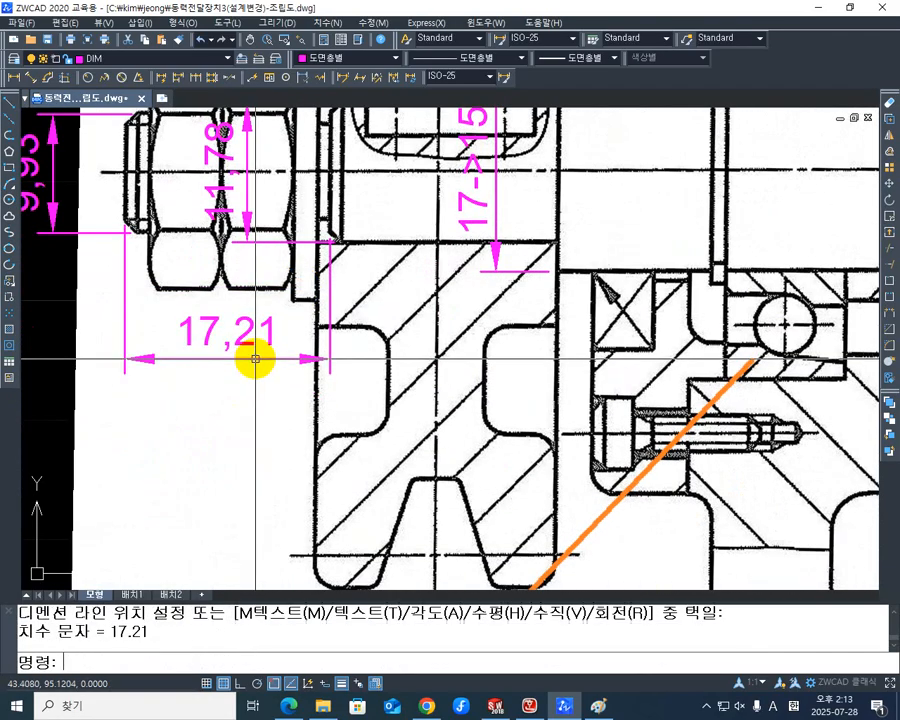
Add a horizontal linear dimension for the pulley seat, from the chamfered edge to the shaft shoulder, aligned with the threaded section's length dimension.
mouse_move(360, 426)
middle_down()
mouse_move(194, 432)
mouse_move(230, 443)
middle_up()
middle_drag(391, 378, 396, 417)
key(Return)
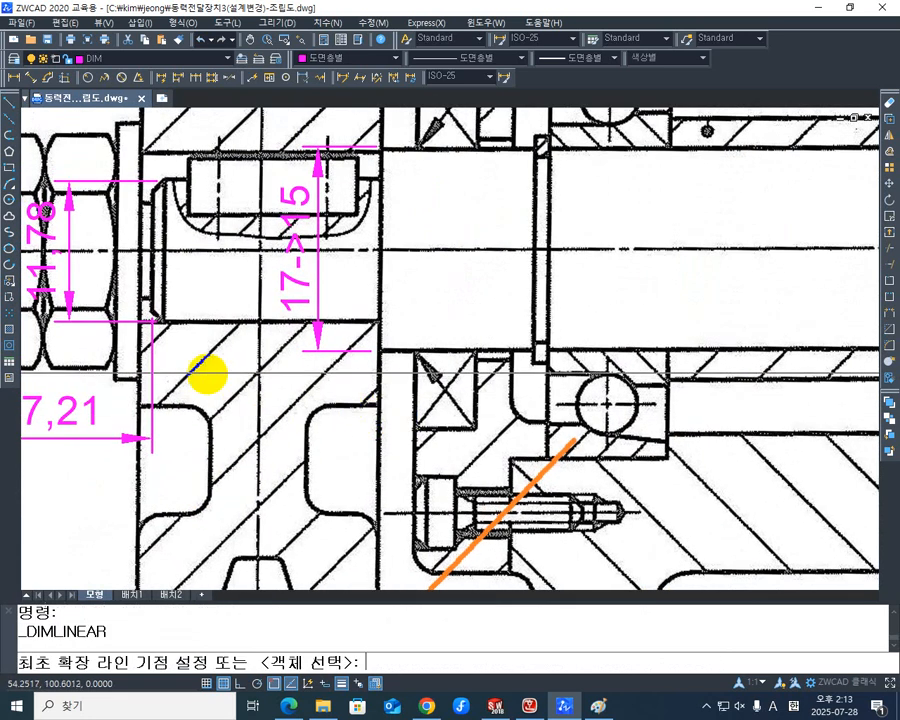
scroll(158, 300, up, 5)
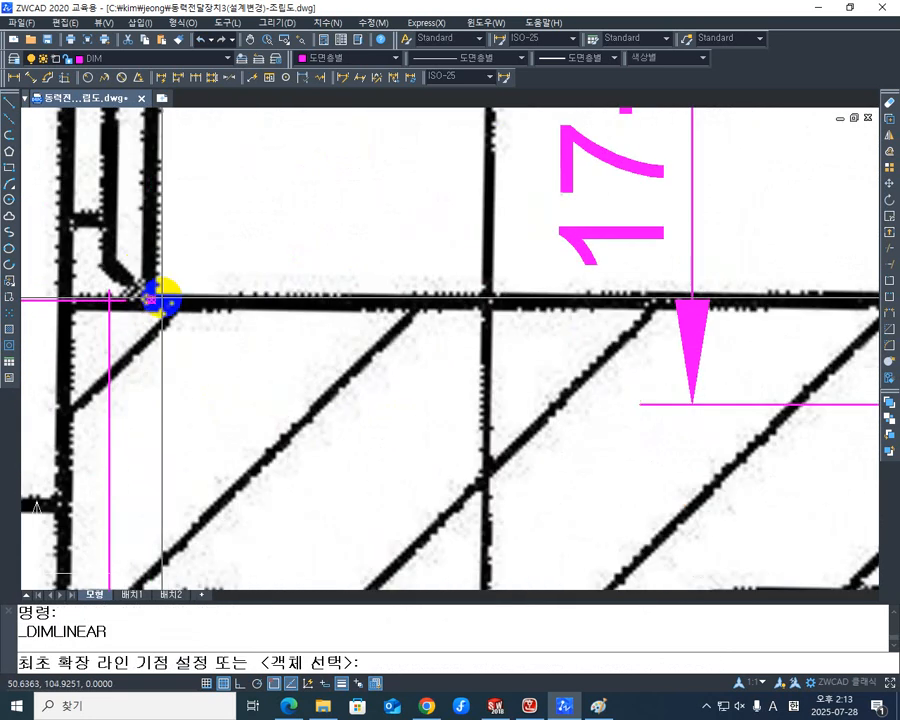
click(108, 256)
scroll(576, 408, down, 5)
middle_drag(576, 408, 378, 448)
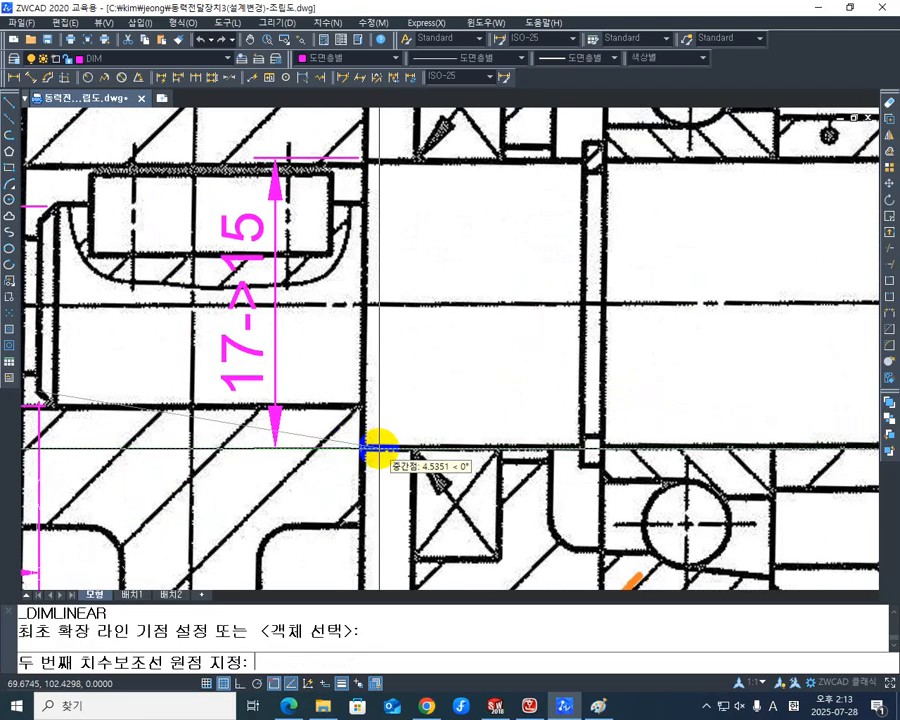
scroll(378, 448, up, 2)
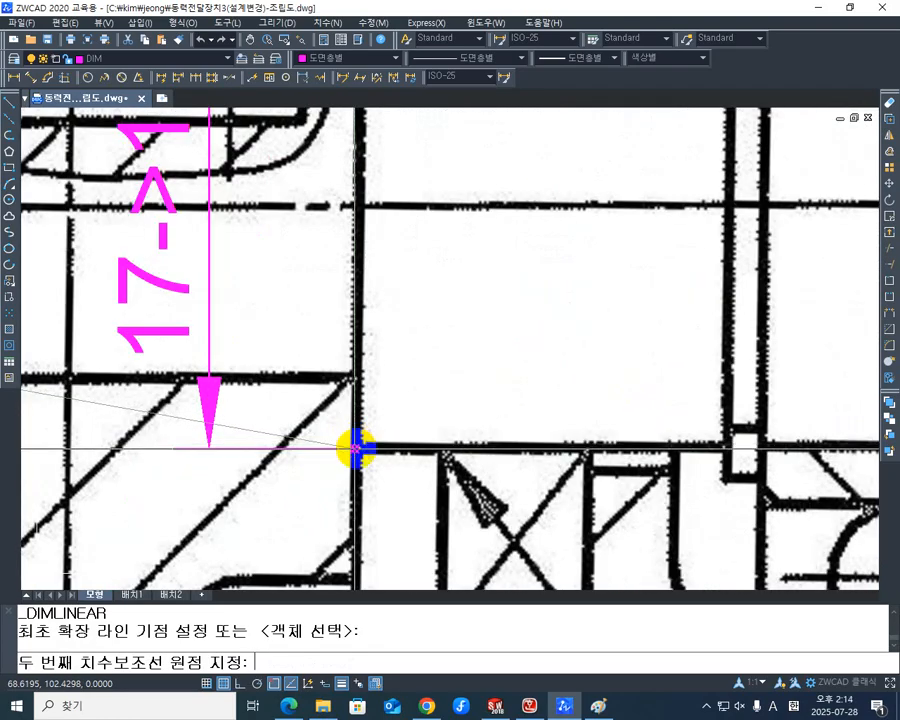
click(356, 448)
scroll(300, 480, down, 3)
scroll(278, 358, up, 2)
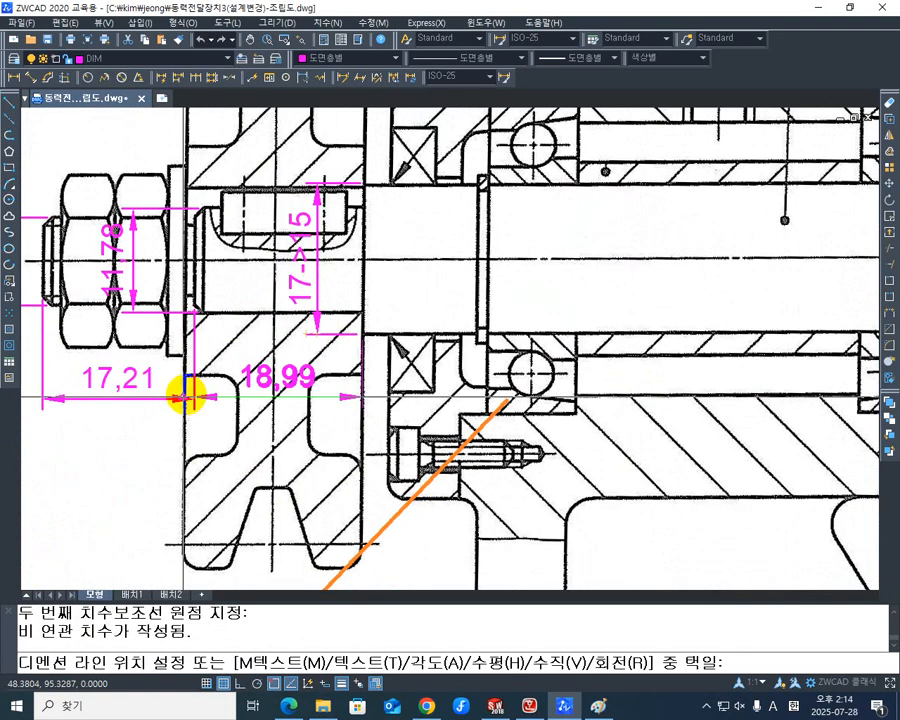
click(194, 393)
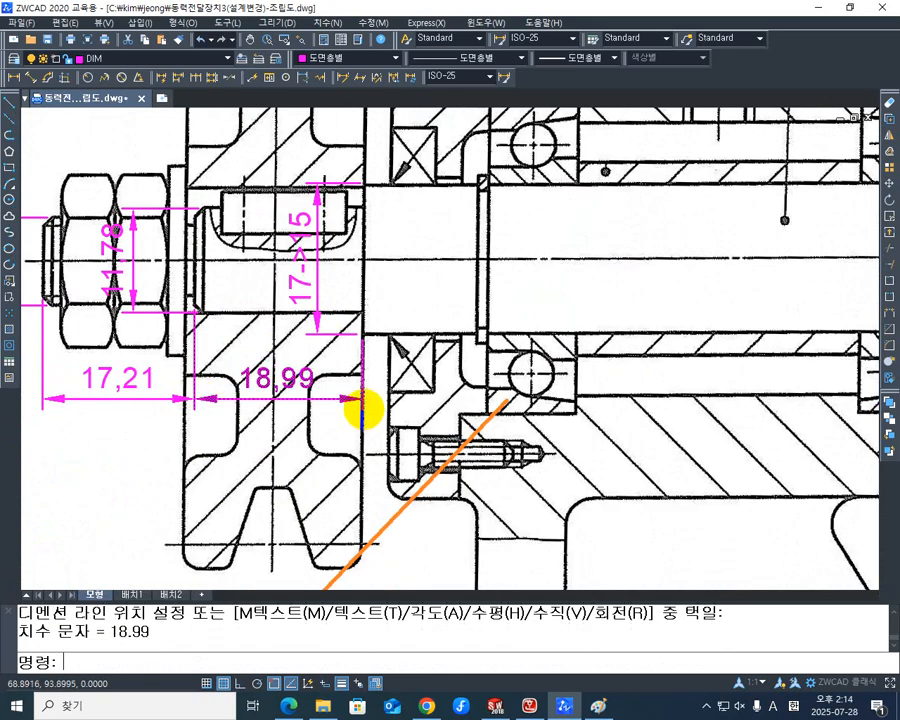
Add a horizontal linear dimension from the pulley-side shoulder to the bearing's outer face at the retaining ring, in line with the pulley seat dimension.
middle_drag(381, 410, 217, 434)
mouse_move(294, 415)
middle_down()
mouse_move(337, 419)
mouse_move(366, 385)
middle_up()
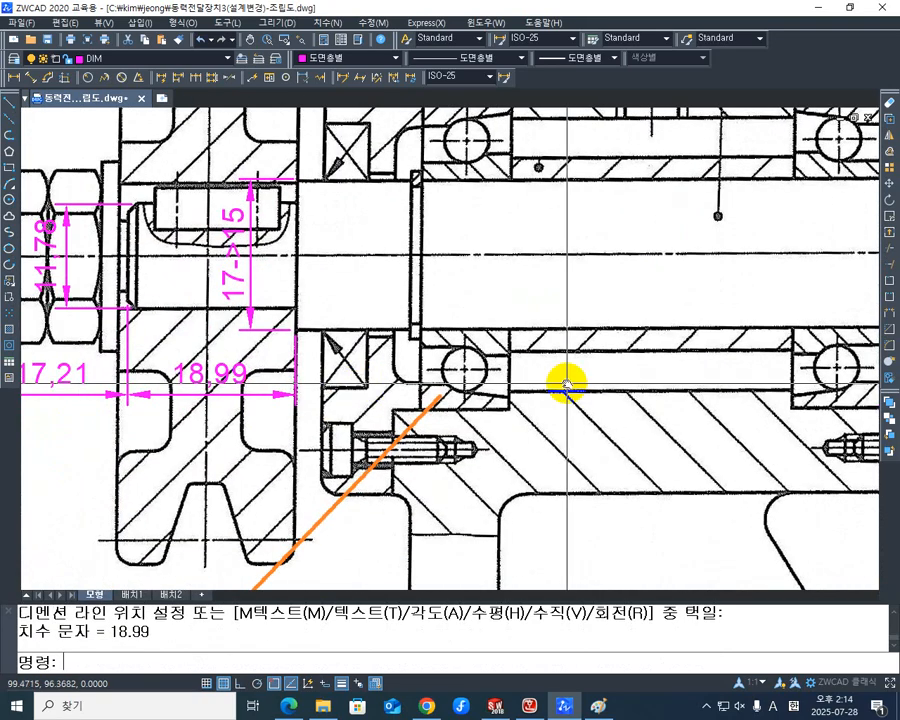
mouse_move(566, 383)
middle_down()
mouse_move(532, 378)
mouse_move(417, 484)
mouse_move(360, 476)
mouse_move(352, 484)
mouse_move(402, 398)
mouse_move(412, 418)
mouse_move(384, 432)
middle_up()
scroll(372, 424, up, 1)
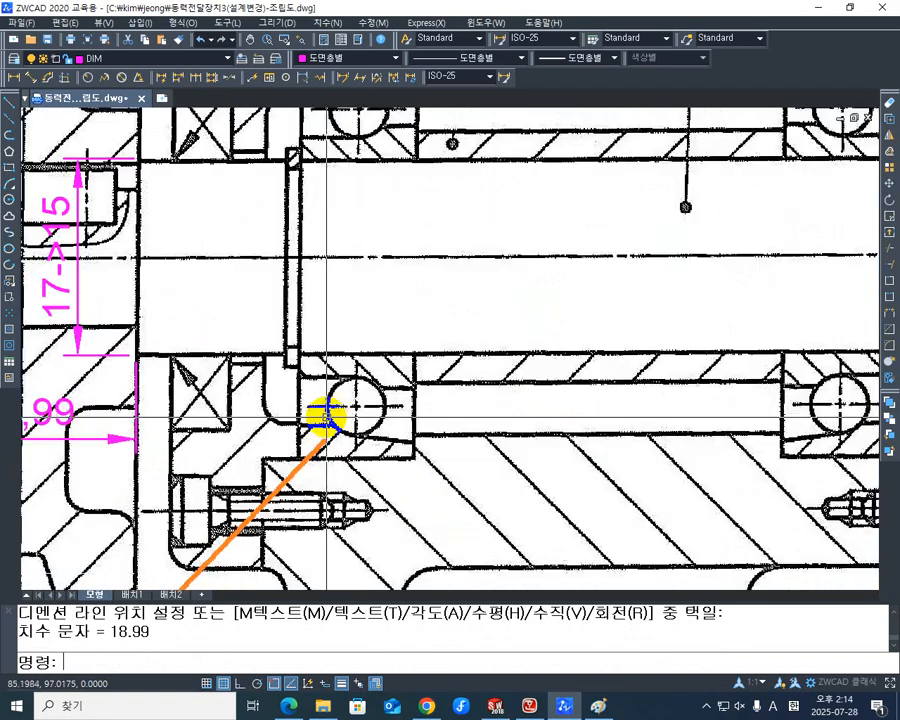
mouse_move(330, 412)
middle_down()
mouse_move(420, 456)
mouse_move(421, 483)
mouse_move(377, 382)
middle_up()
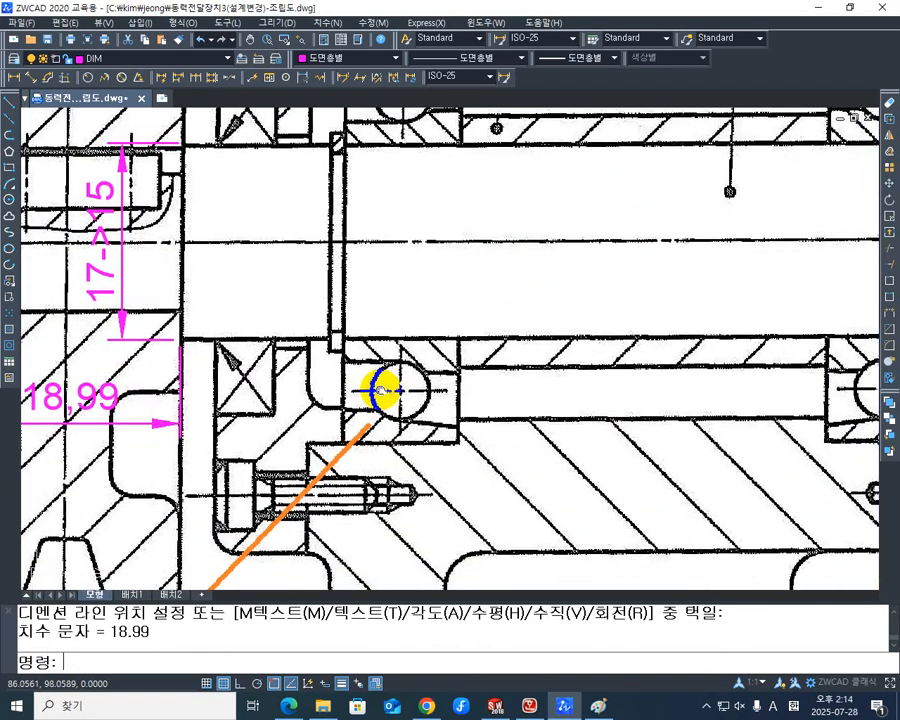
key(space)
scroll(316, 420, up, 2)
scroll(224, 358, up, 1)
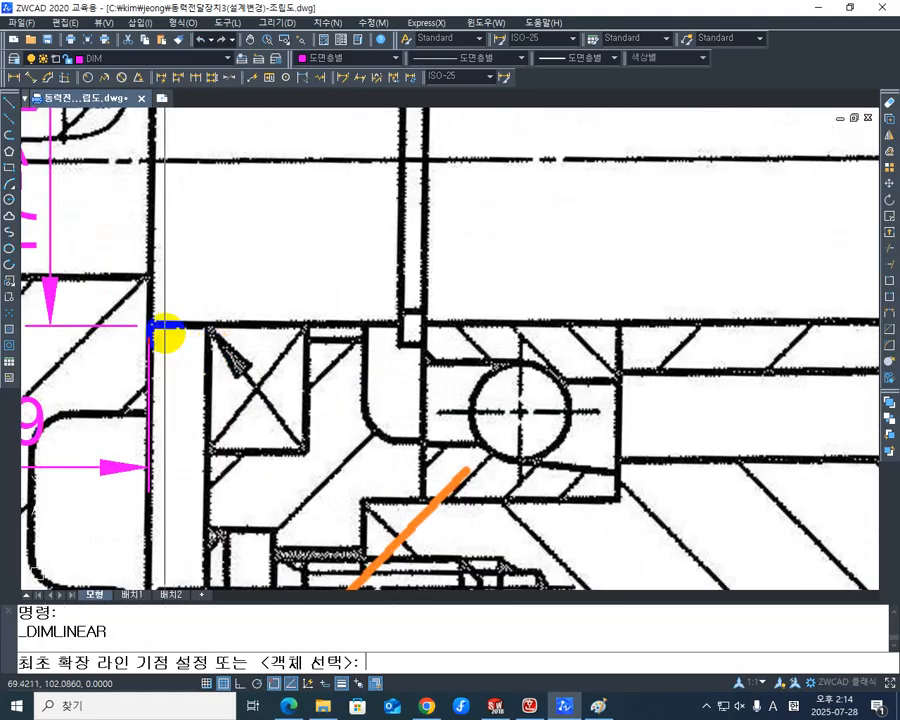
click(148, 325)
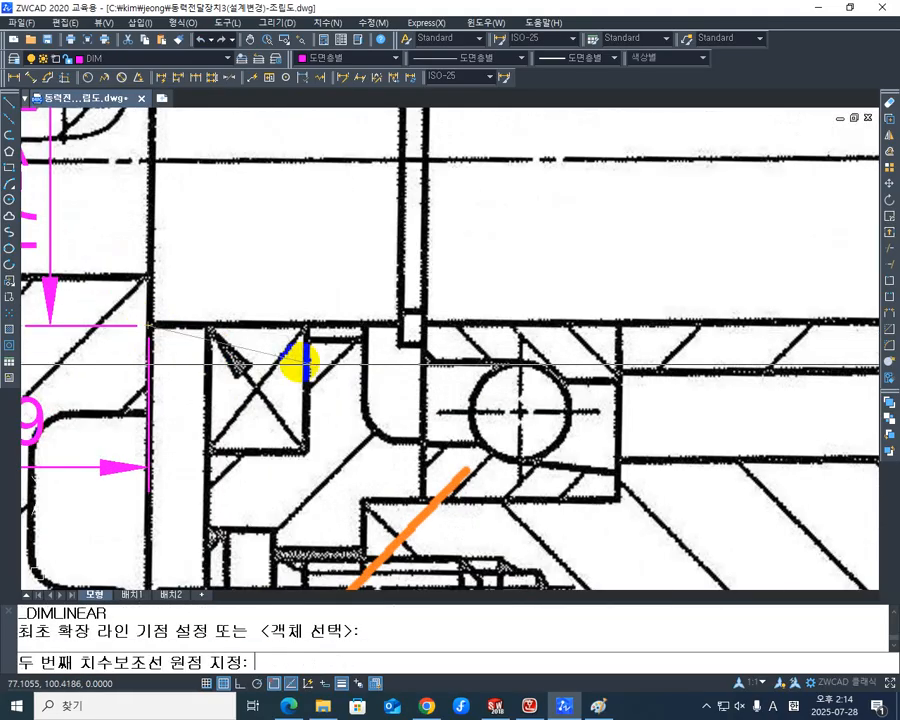
scroll(445, 387, down, 5)
scroll(333, 424, up, 5)
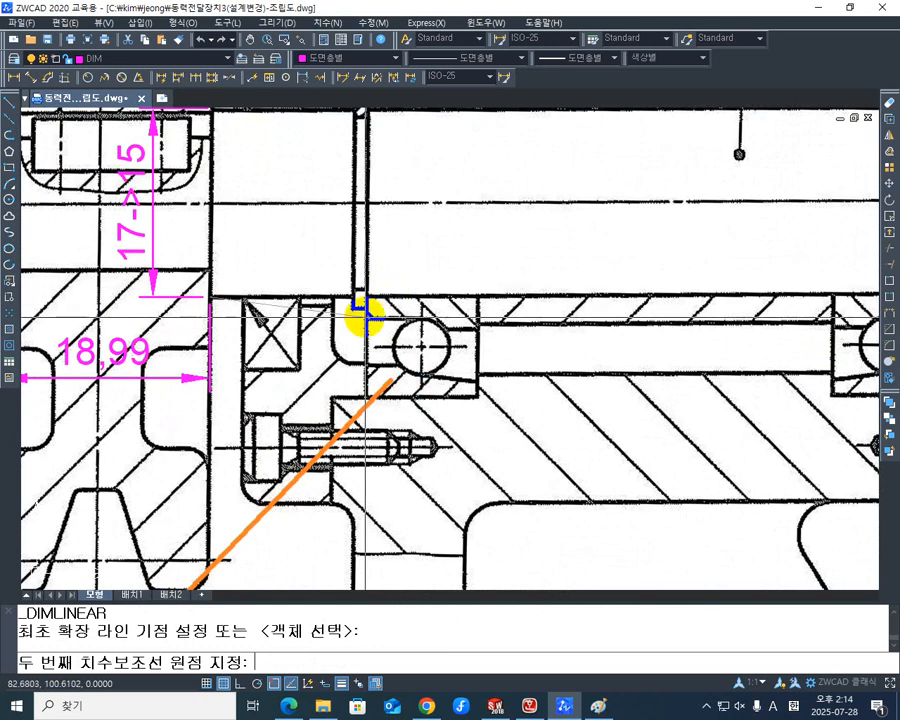
scroll(366, 297, up, 3)
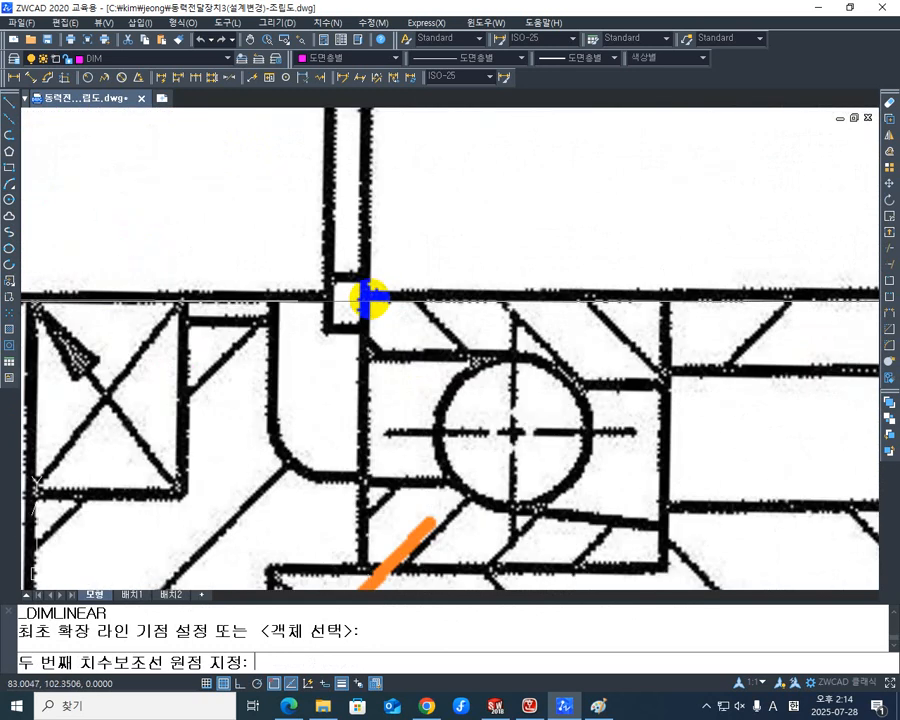
click(366, 297)
scroll(301, 438, down, 4)
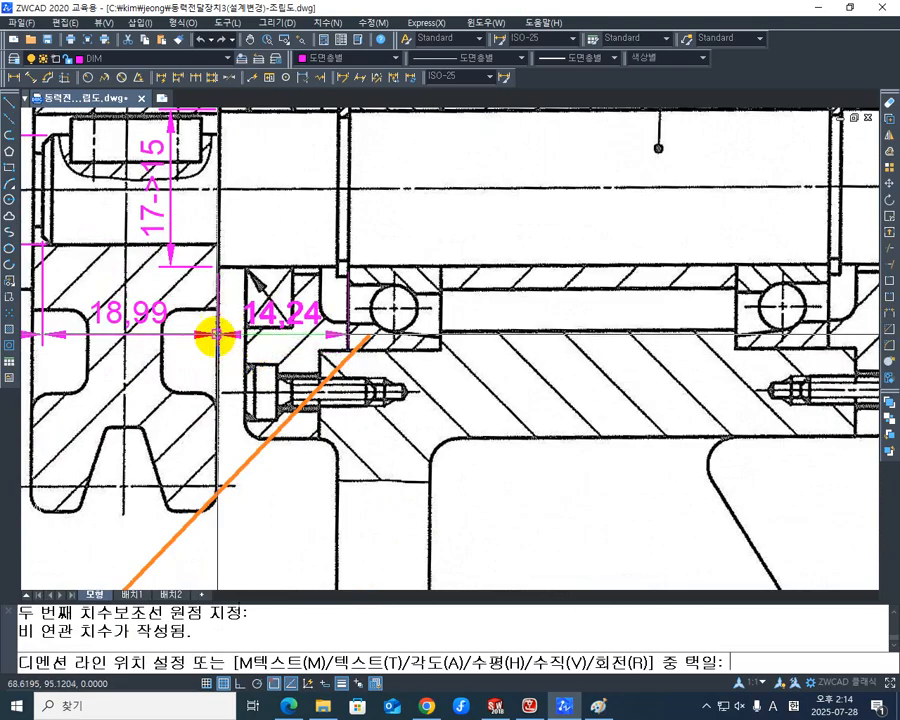
click(219, 334)
Examine the shaft span between the two bearings and its retaining rings, on to the section at part 2.
mouse_move(413, 333)
middle_down()
mouse_move(240, 337)
mouse_move(226, 380)
middle_up()
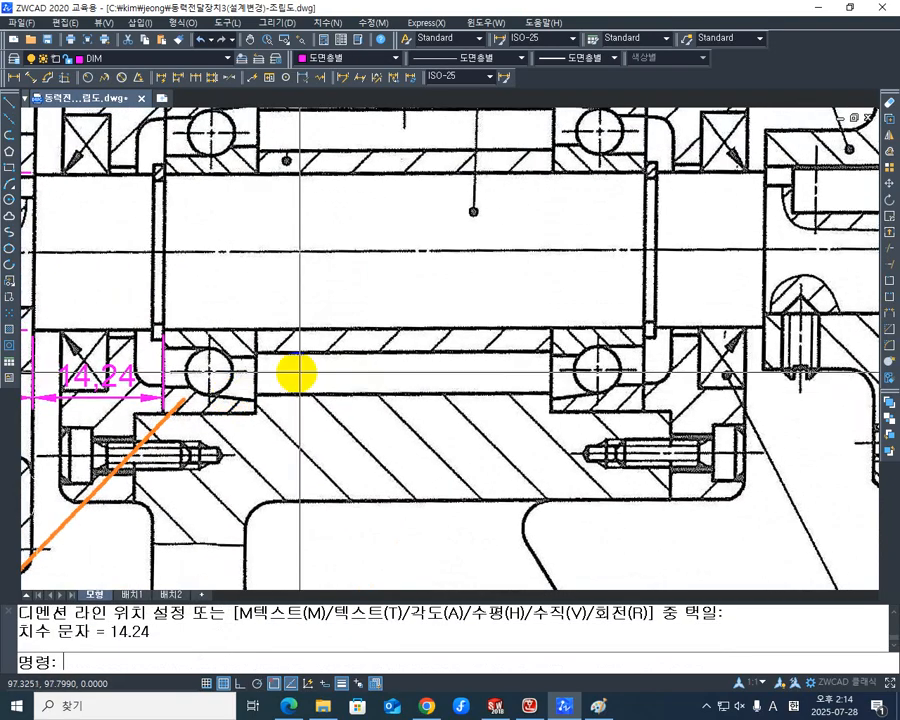
mouse_move(295, 372)
middle_down()
mouse_move(287, 305)
mouse_move(305, 361)
mouse_move(354, 328)
middle_up()
middle_drag(426, 354, 404, 338)
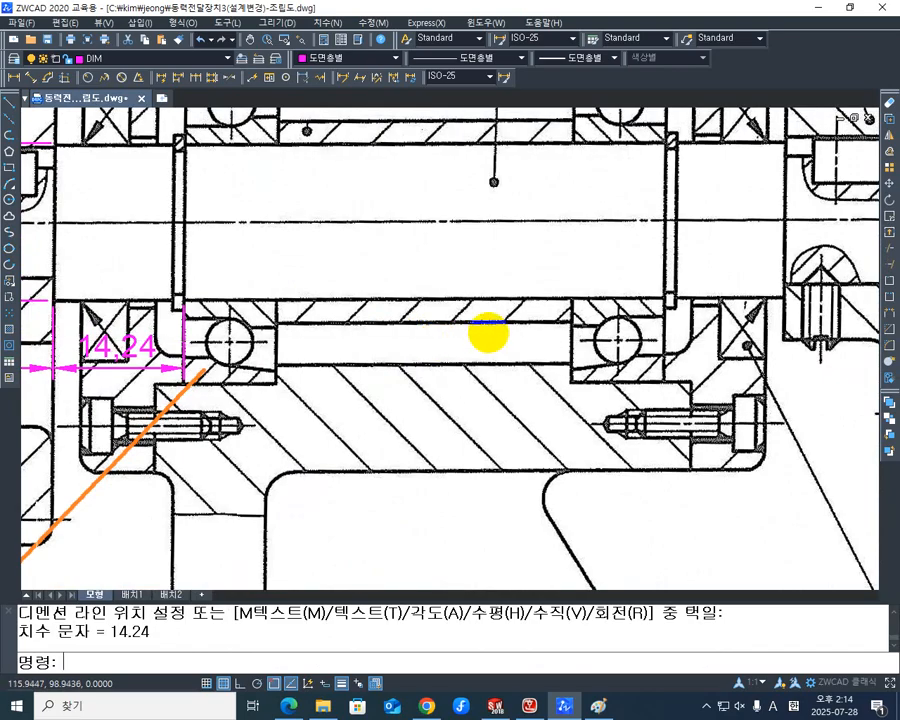
middle_drag(485, 332, 386, 340)
scroll(387, 336, down, 2)
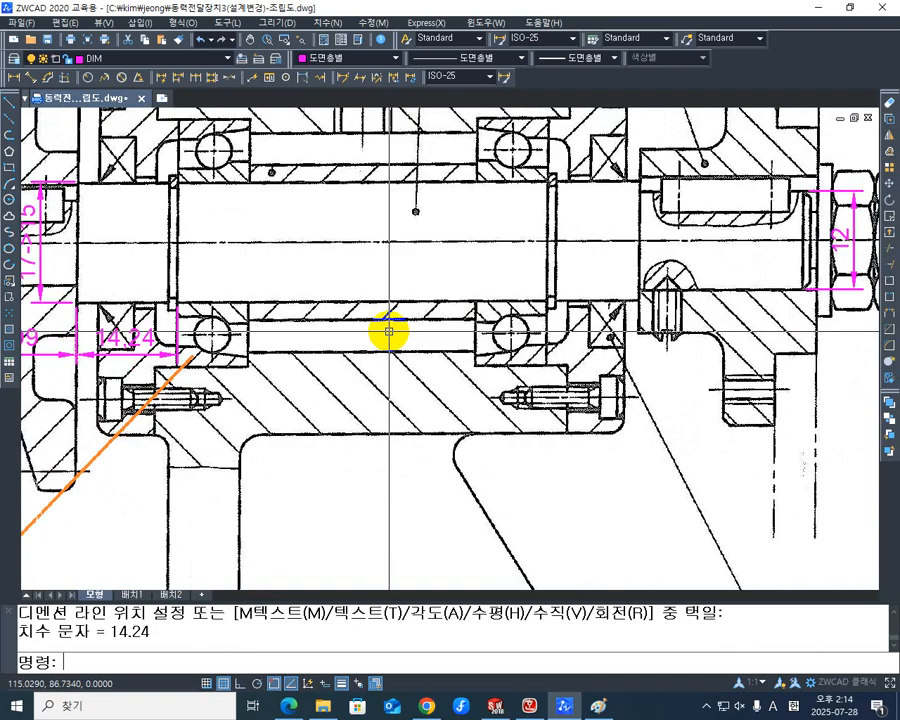
middle_drag(209, 330, 212, 374)
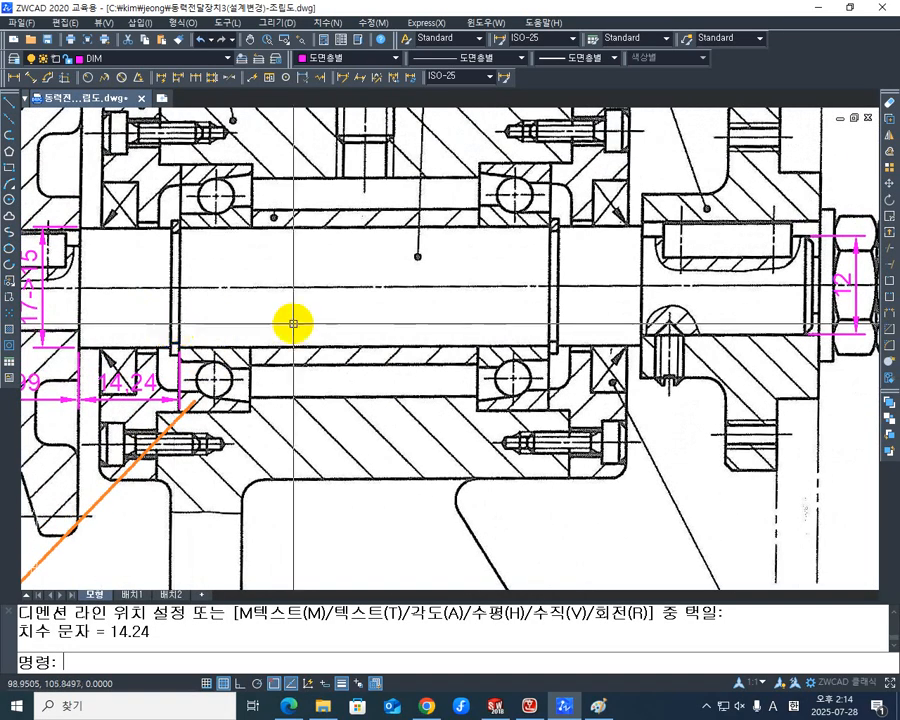
Add a horizontal linear dimension spanning the outer faces of the two bearings, placed below the shaft.
mouse_move(554, 369)
middle_down()
mouse_move(456, 382)
mouse_move(534, 314)
middle_up()
mouse_move(486, 356)
middle_down()
mouse_move(444, 384)
mouse_move(440, 415)
middle_up()
key(space)
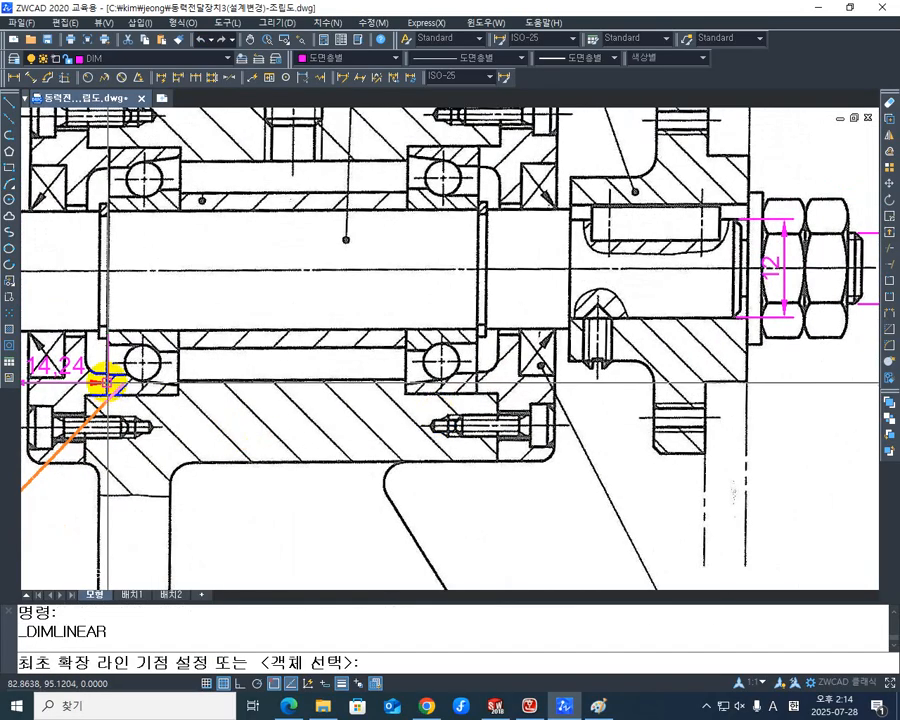
click(137, 378)
mouse_move(408, 360)
middle_down()
mouse_move(70, 402)
mouse_move(20, 470)
middle_up()
scroll(104, 467, up, 4)
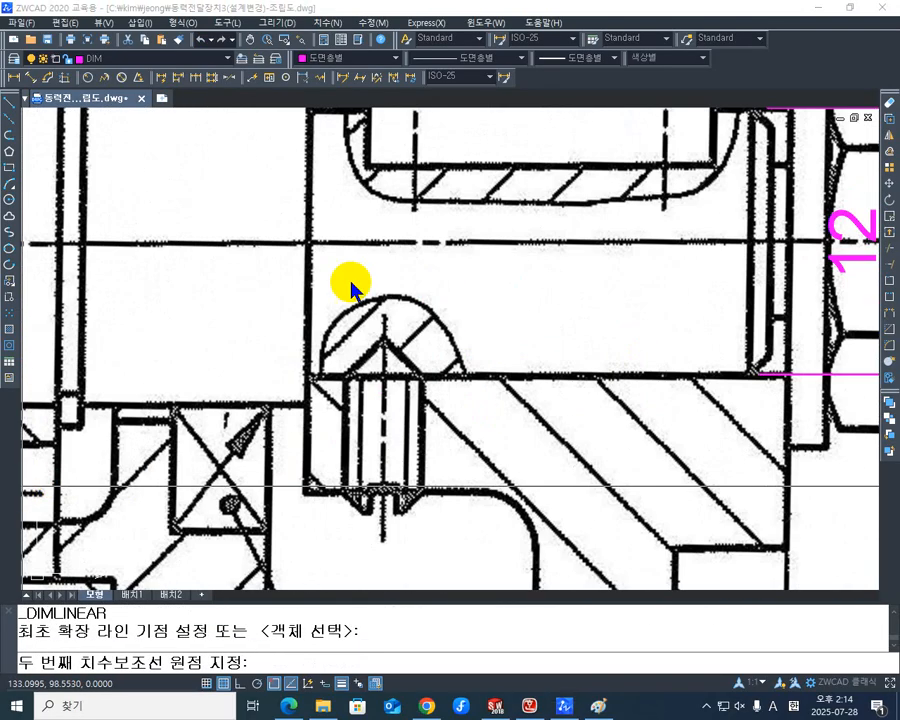
scroll(373, 332, down, 4)
mouse_move(259, 390)
middle_down()
mouse_move(633, 383)
mouse_move(572, 373)
middle_up()
scroll(595, 358, up, 4)
scroll(536, 350, up, 2)
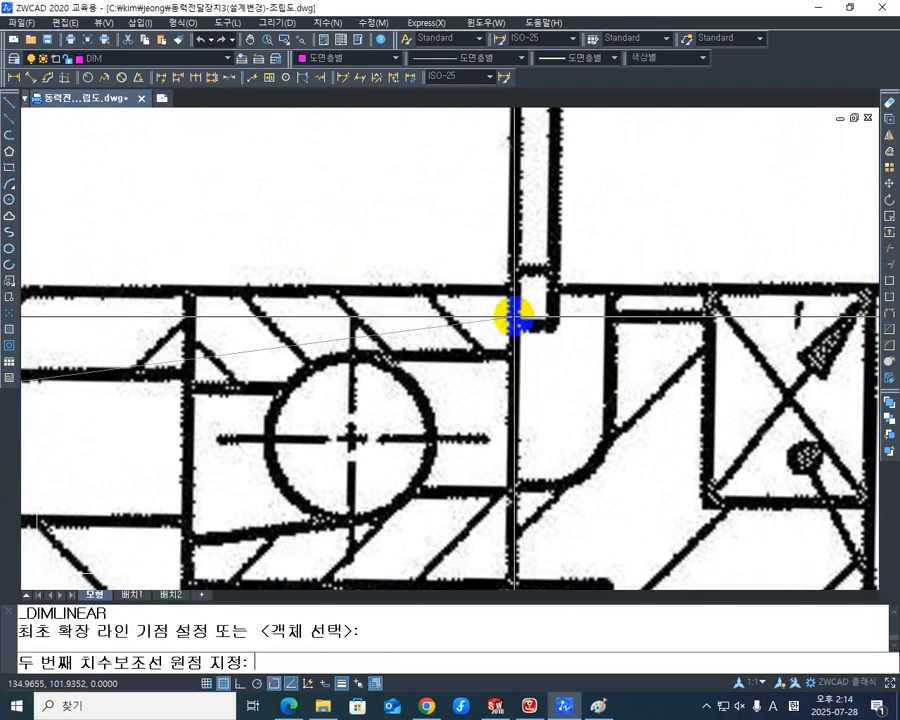
click(516, 319)
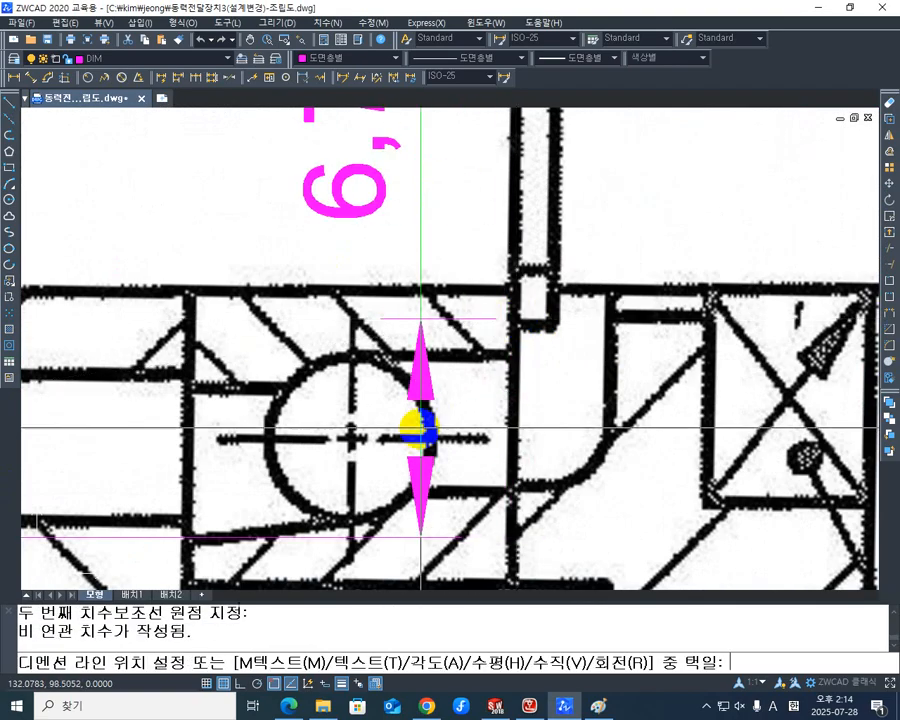
scroll(285, 420, down, 4)
mouse_move(285, 420)
middle_down()
mouse_move(408, 265)
mouse_move(430, 213)
middle_up()
scroll(430, 213, down, 1)
middle_drag(110, 297, 482, 281)
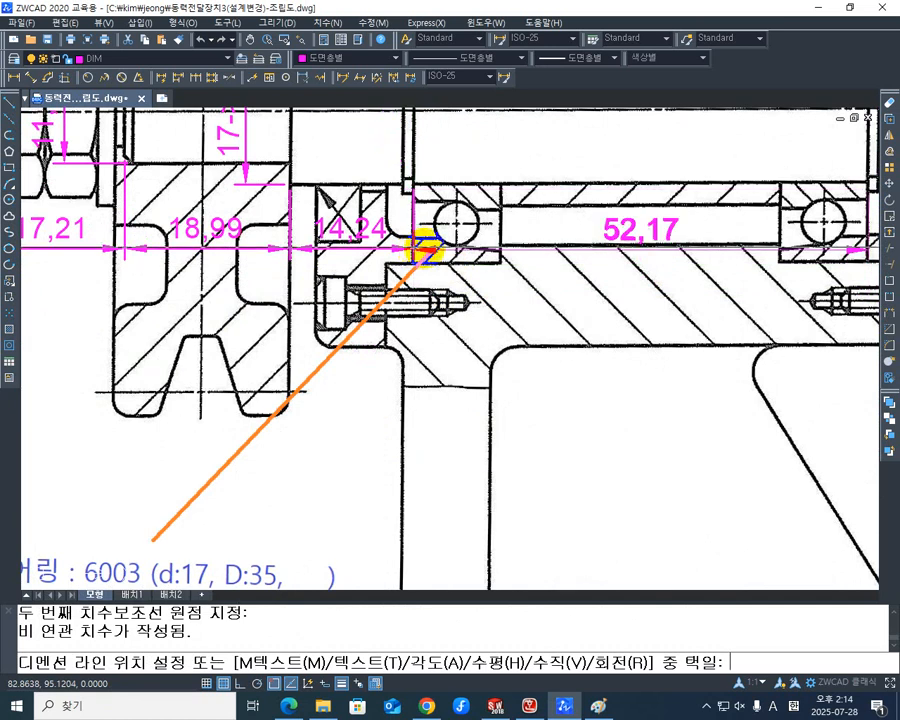
click(612, 285)
Move the bearing-span dimension line up into line with the neighbouring shoulder-to-bearing dimension.
scroll(560, 285, up, 4)
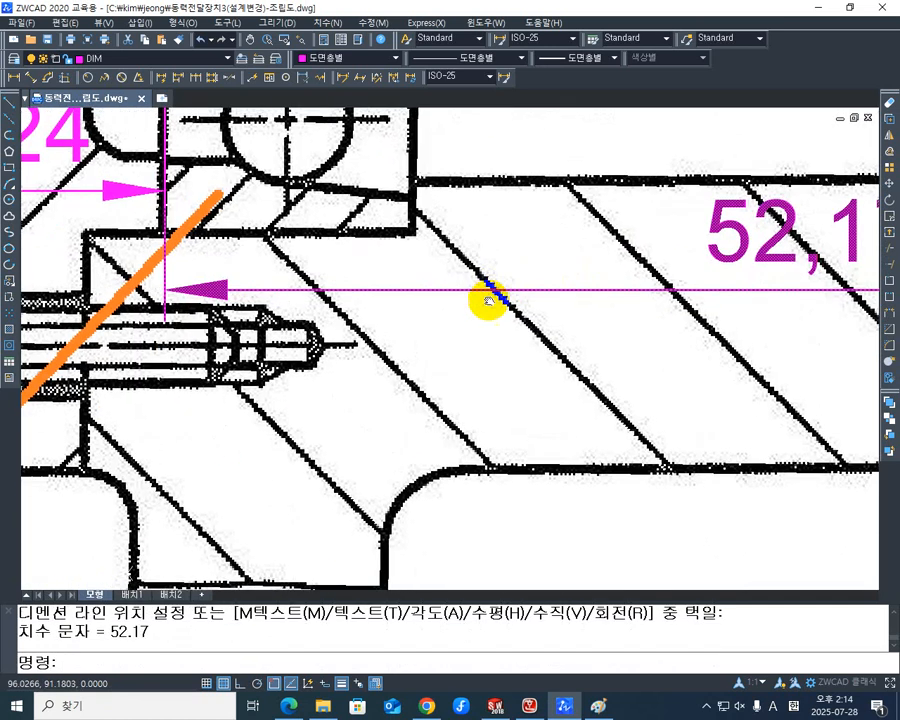
click(404, 311)
double_click(404, 311)
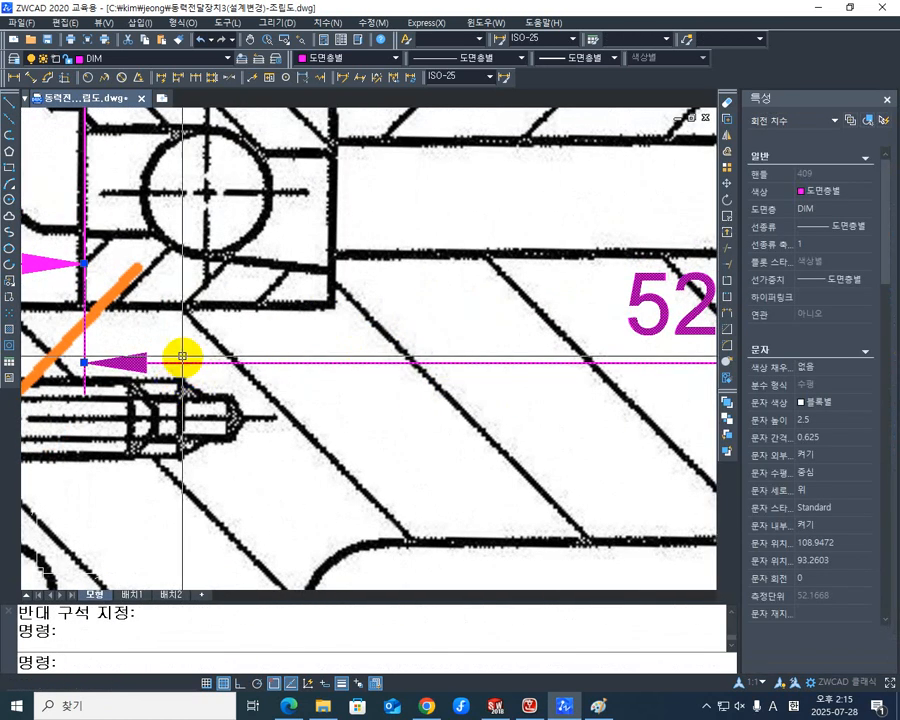
click(84, 362)
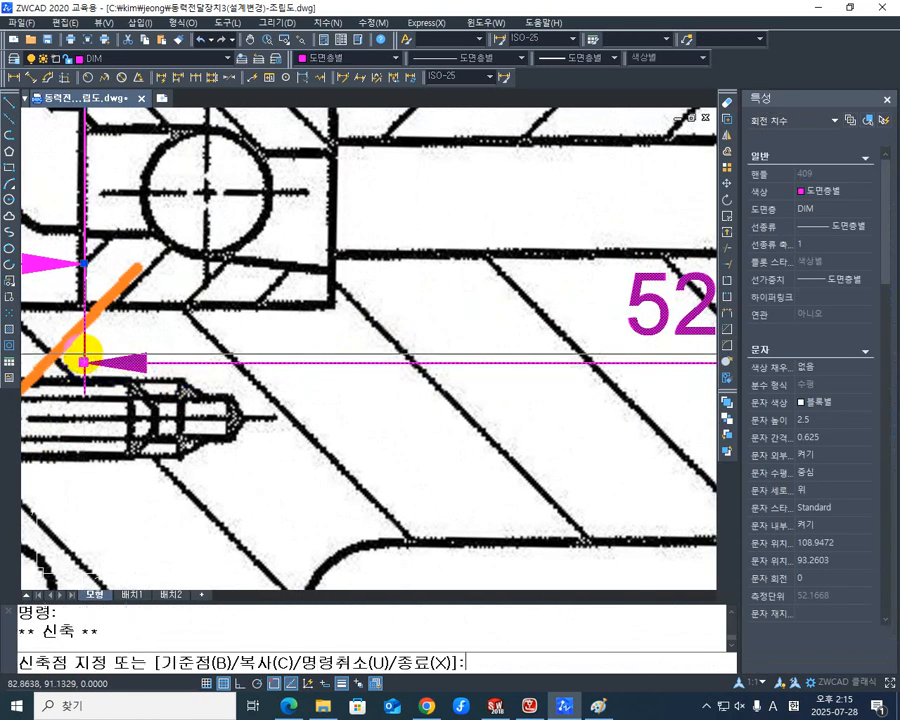
click(78, 260)
scroll(300, 310, down, 6)
middle_drag(376, 320, 226, 342)
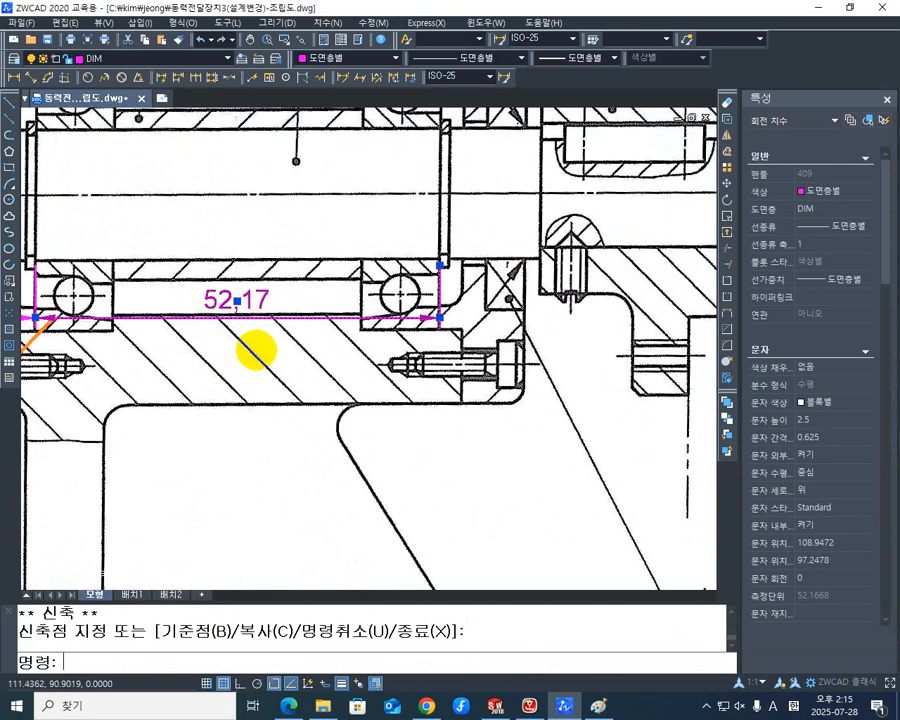
middle_drag(300, 362, 309, 382)
key(Escape)
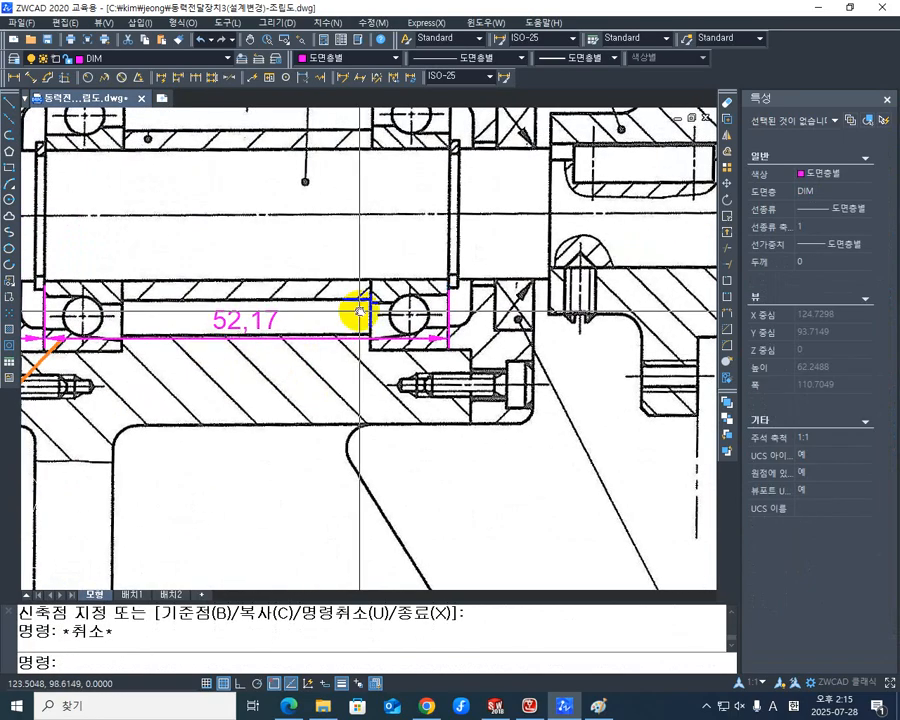
Add a horizontal linear dimension for the spacer between the bearings' inner faces, placed inside the shaft outline.
middle_drag(360, 311, 418, 361)
scroll(267, 347, up, 1)
middle_drag(284, 360, 283, 411)
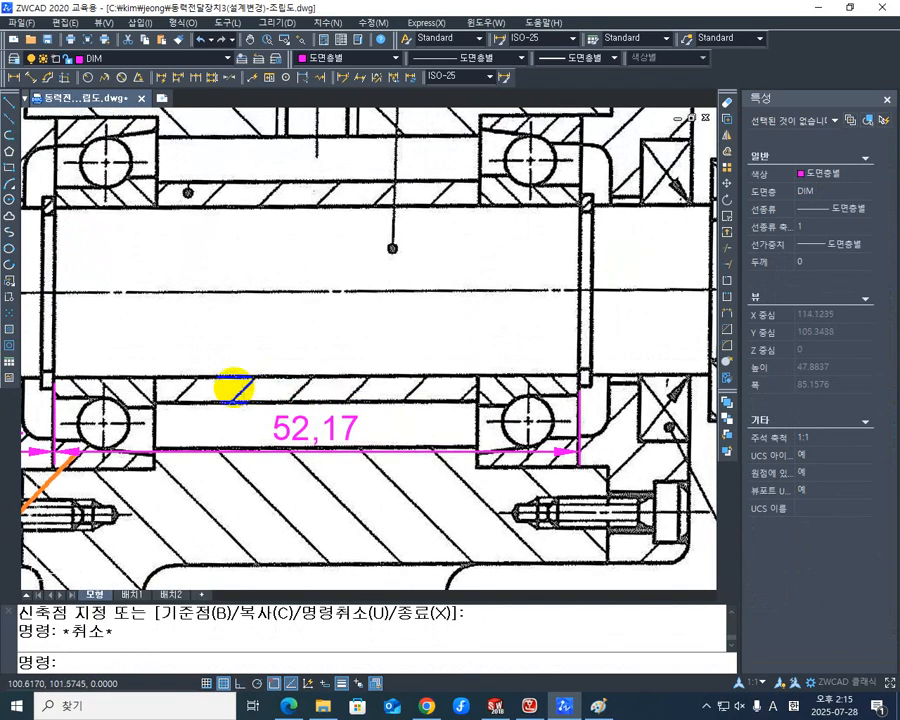
key(space)
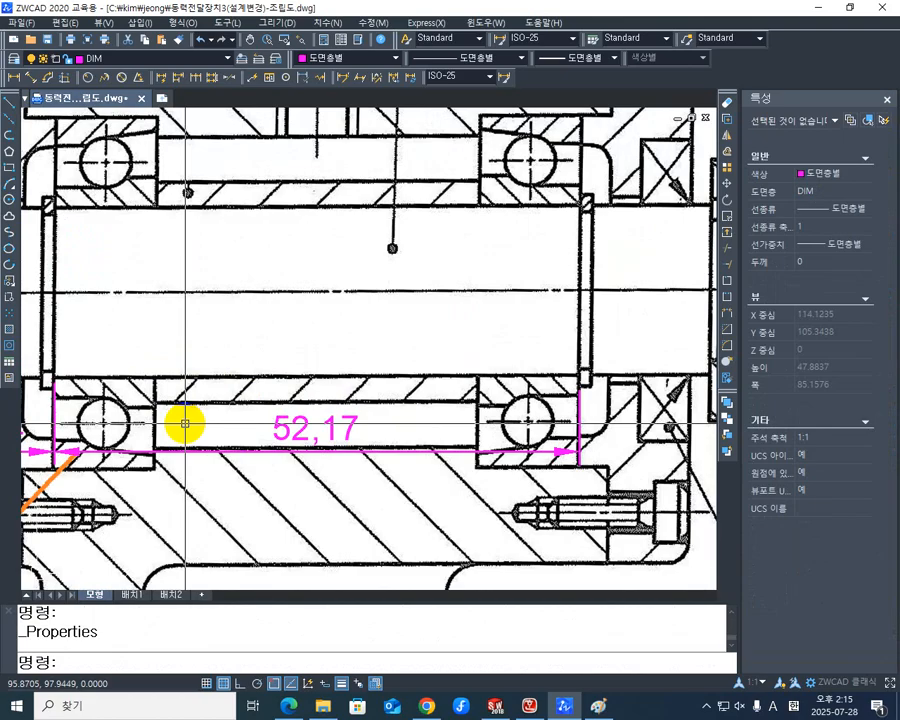
click(13, 77)
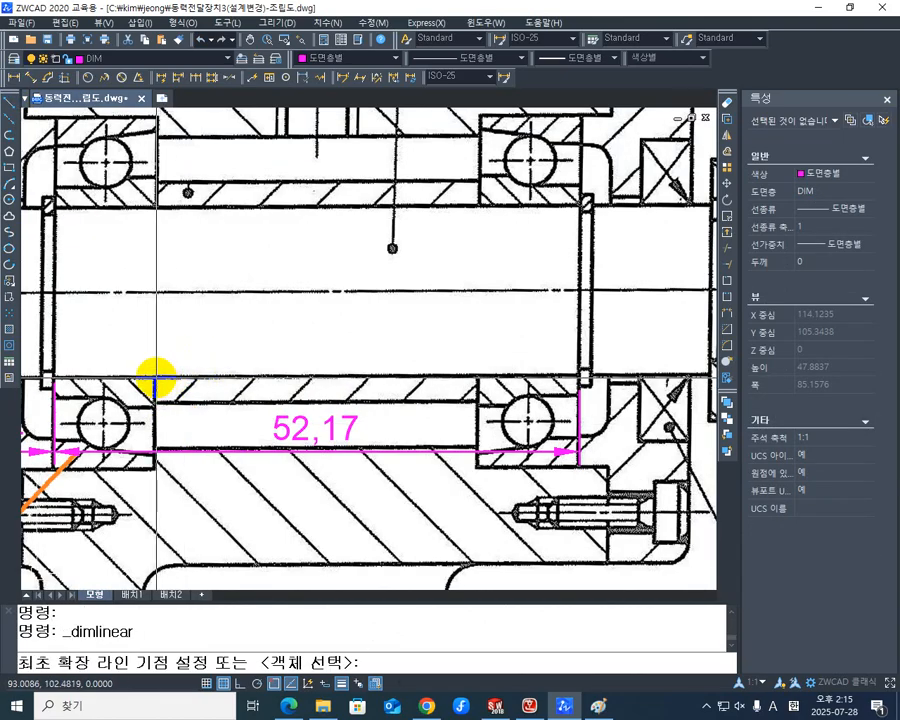
click(155, 378)
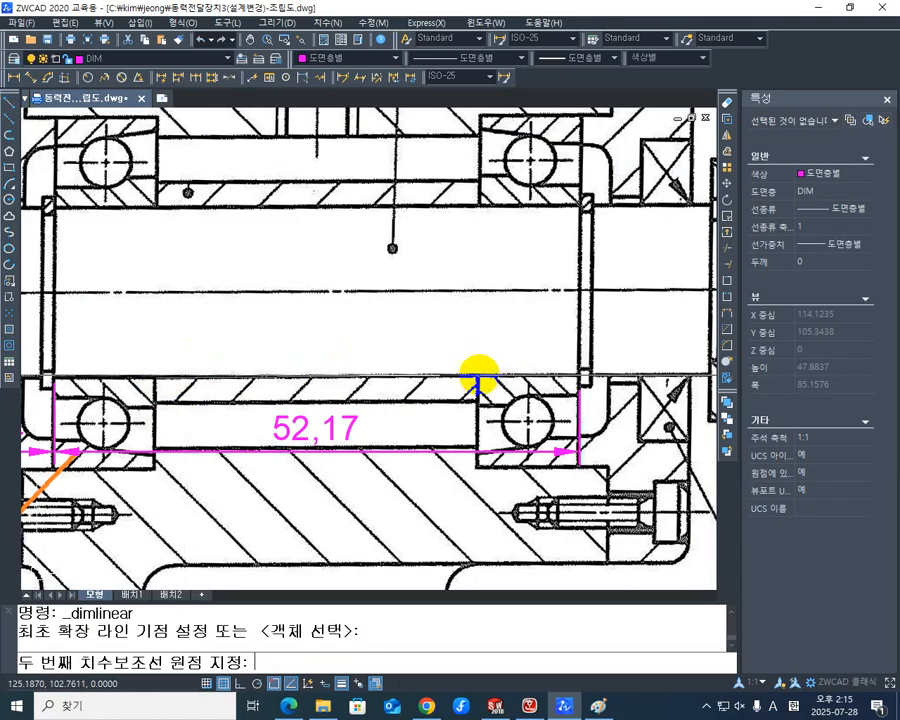
click(478, 378)
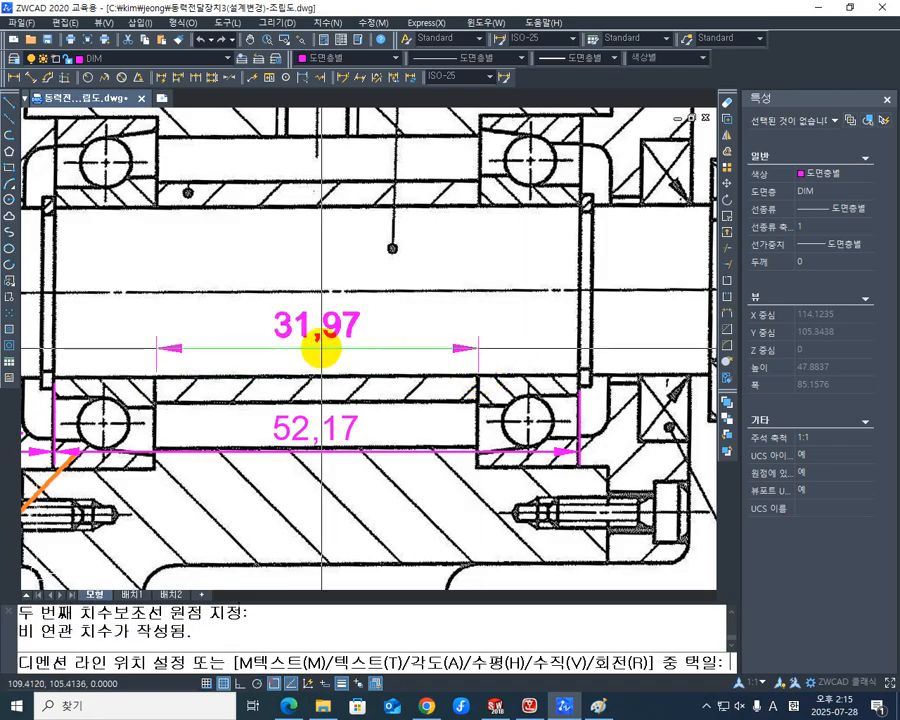
click(320, 349)
mouse_move(321, 348)
middle_down()
mouse_move(357, 418)
mouse_move(320, 430)
middle_up()
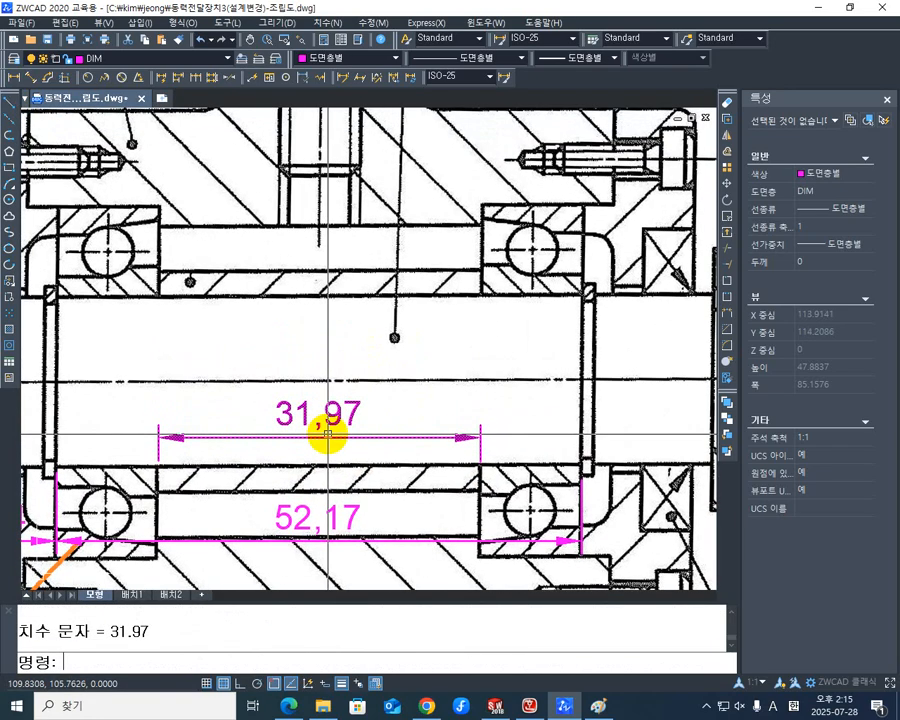
Replace the spacer length dimension's text with 32-30.
text(ed)
key(Return)
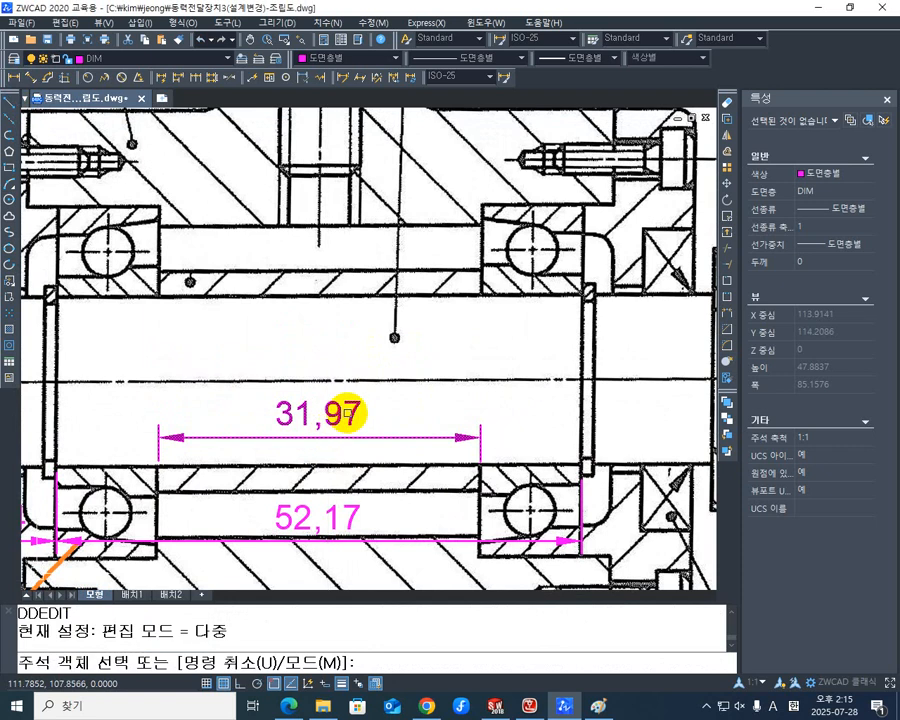
click(349, 415)
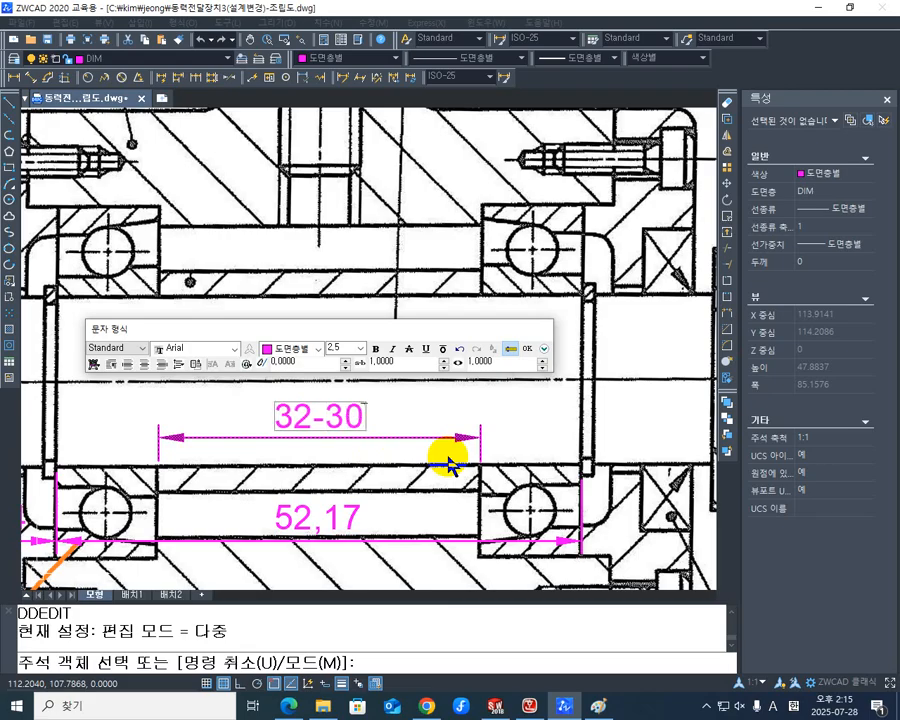
click(513, 410)
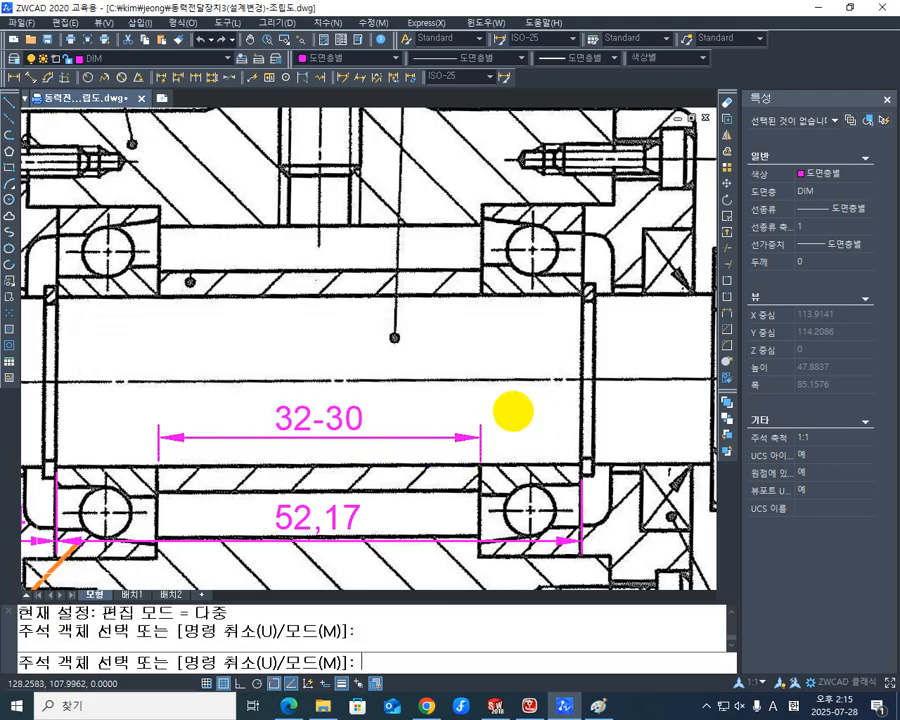
scroll(390, 430, down, 3)
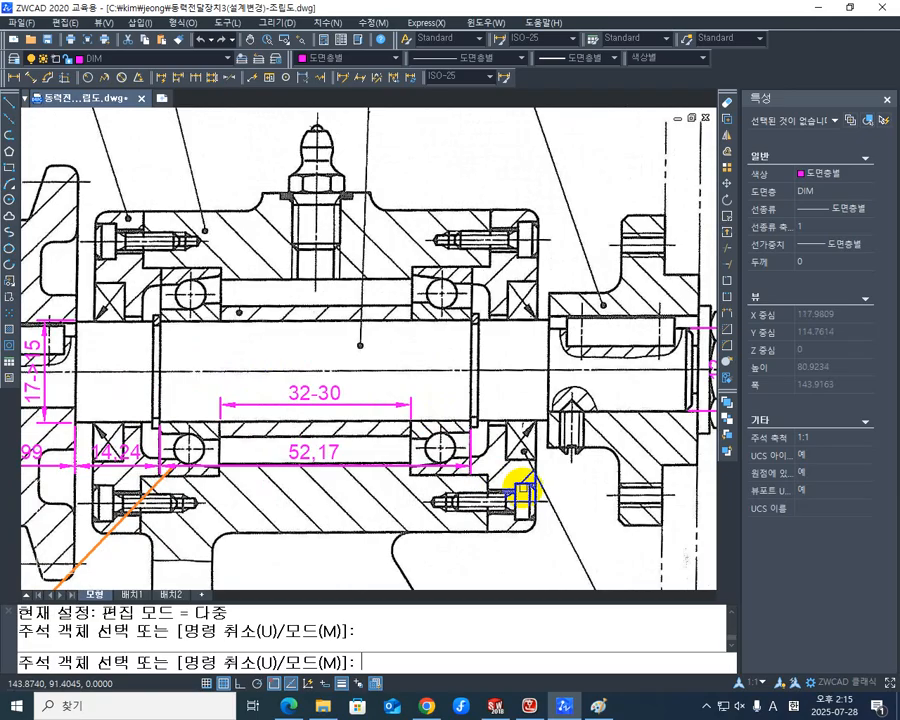
scroll(445, 510, up, 4)
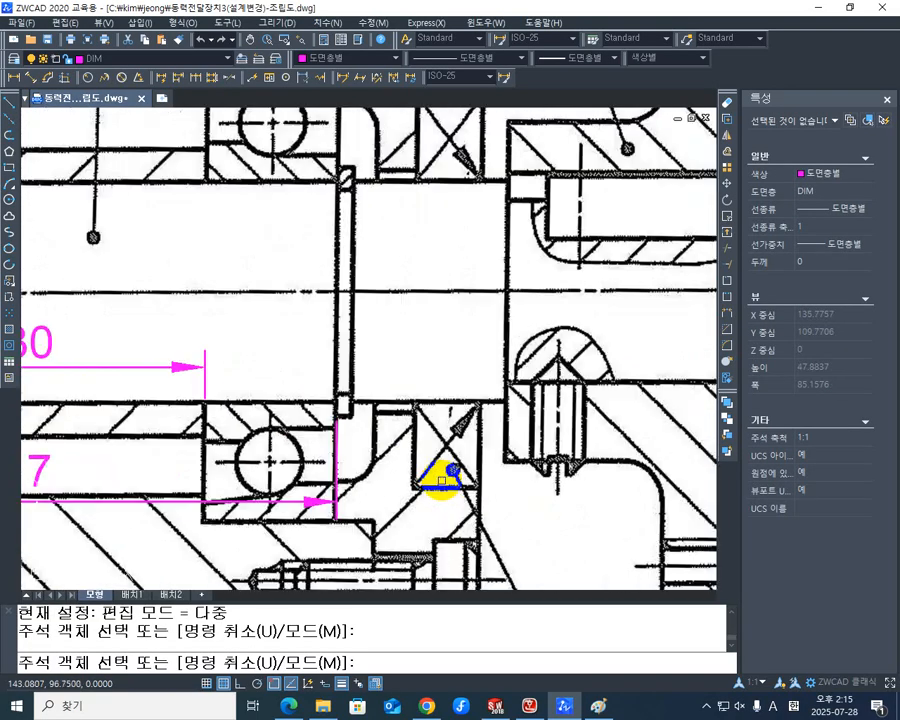
key(Escape)
key(Escape)
Start a linear dimension for the shaft section between the bearing's retaining ring and the hub with the set screw.
scroll(500, 462, down, 2)
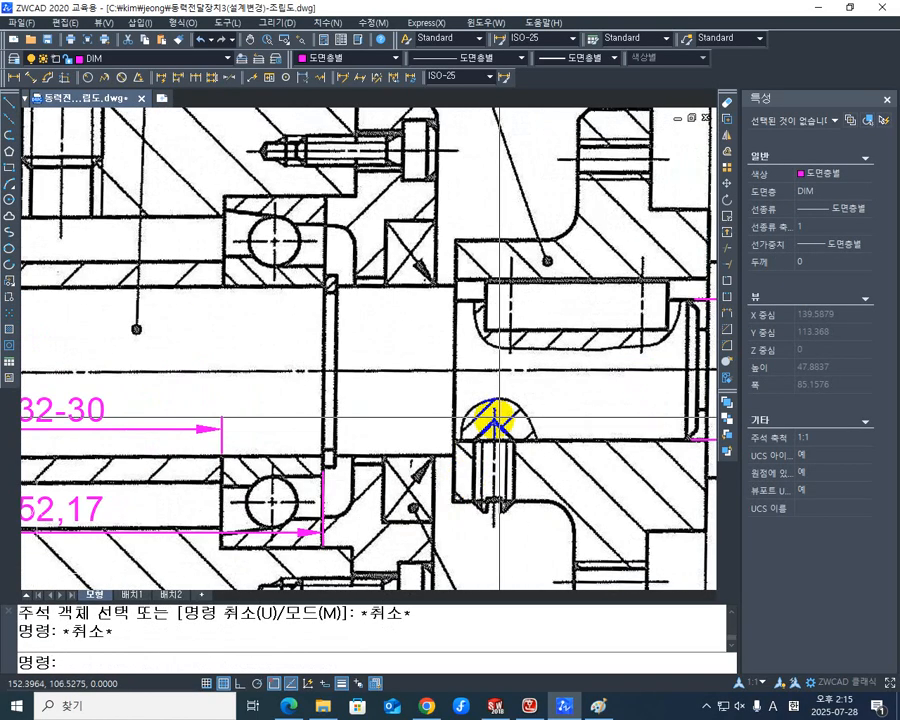
click(17, 77)
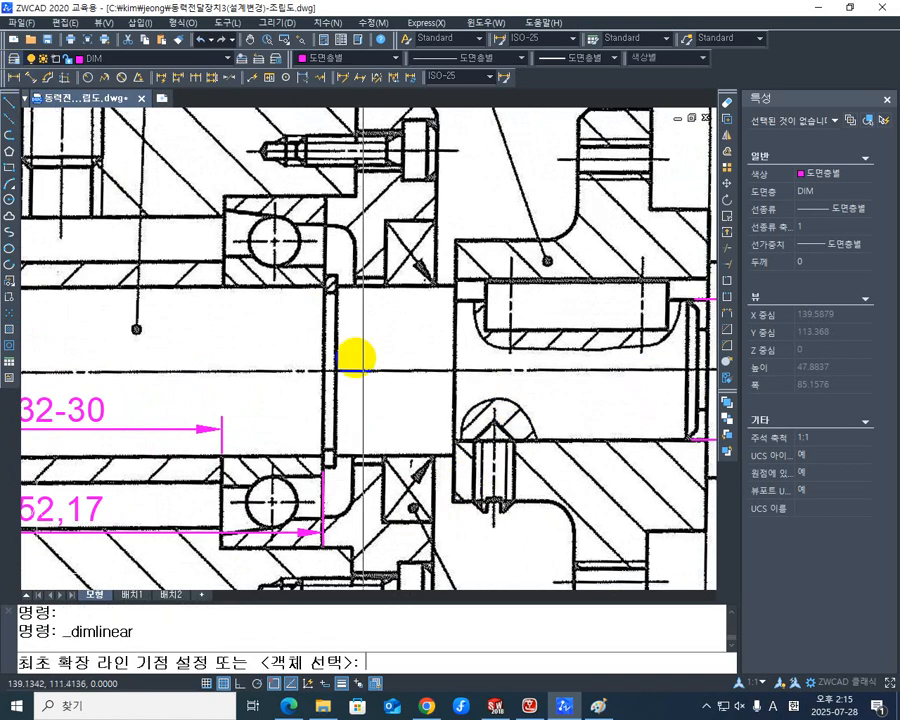
Add a horizontal linear dimension from the end of the 52,17 dimension to the shaft shoulder at the part 2 hub, in line with it.
scroll(335, 440, up, 3)
click(317, 467)
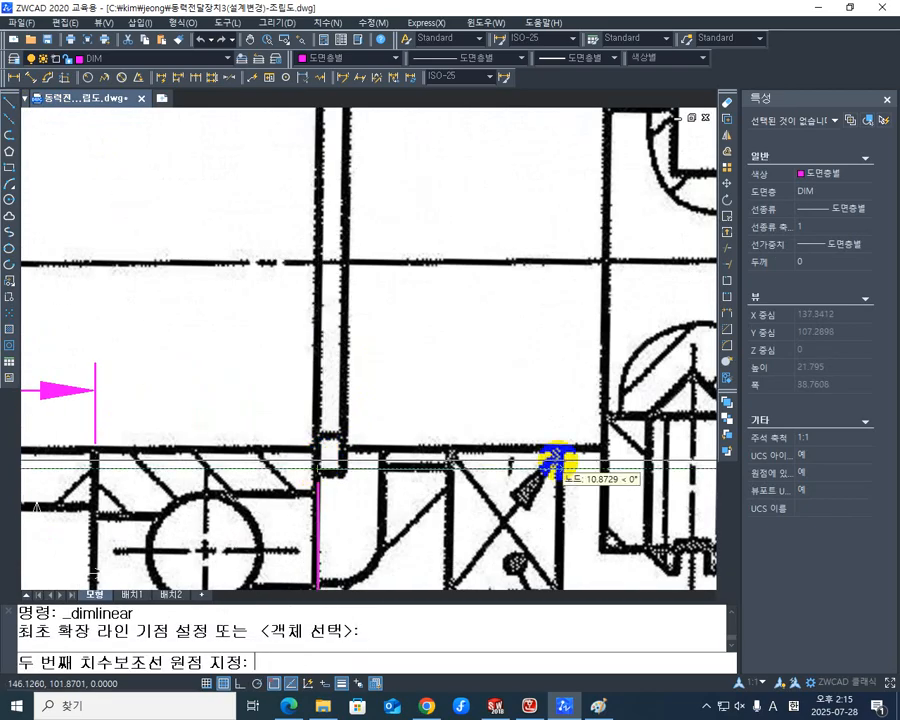
middle_drag(550, 456, 326, 430)
click(356, 430)
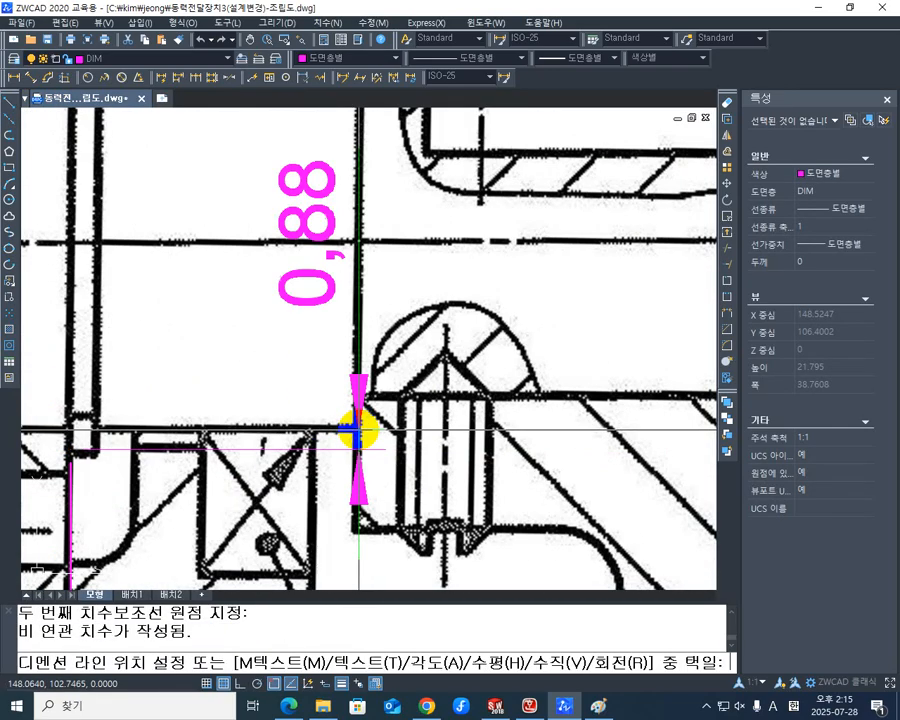
scroll(330, 470, down, 5)
middle_drag(296, 506, 314, 380)
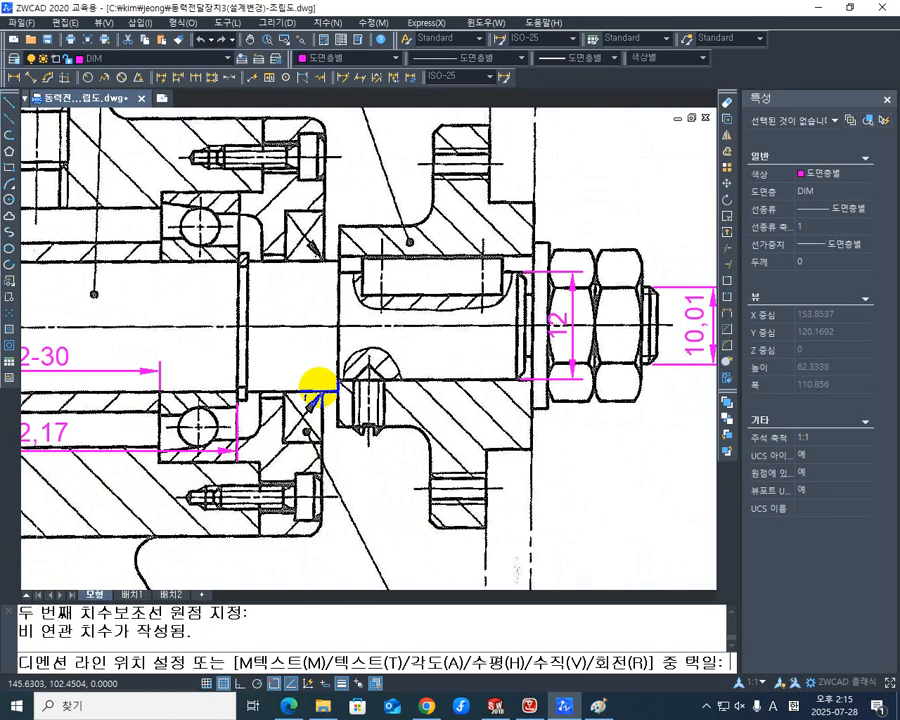
click(237, 445)
Add a horizontal linear dimension for the shaft section inside the part 2 hub, from its shoulder to its chamfered end, continuing the dimension row.
middle_drag(396, 456, 290, 440)
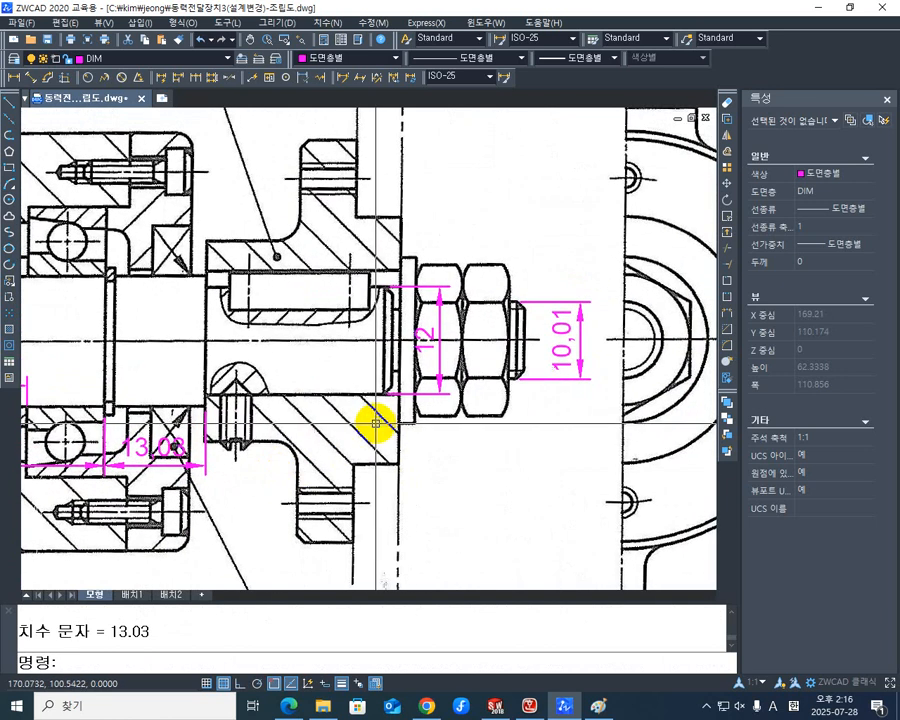
middle_drag(418, 420, 400, 454)
key(space)
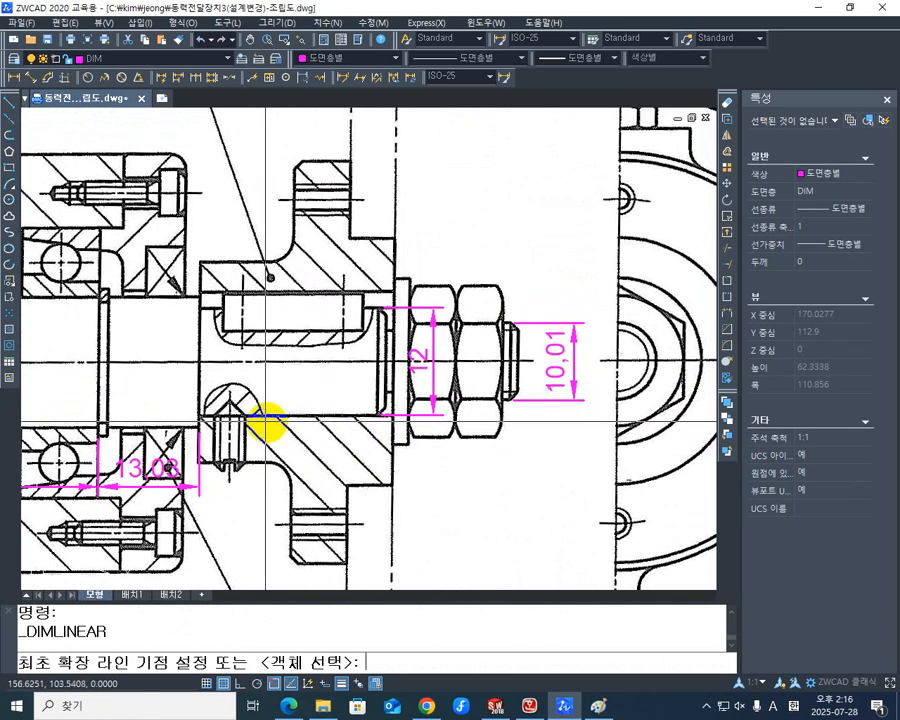
scroll(200, 428, up, 2)
scroll(190, 418, up, 3)
click(190, 418)
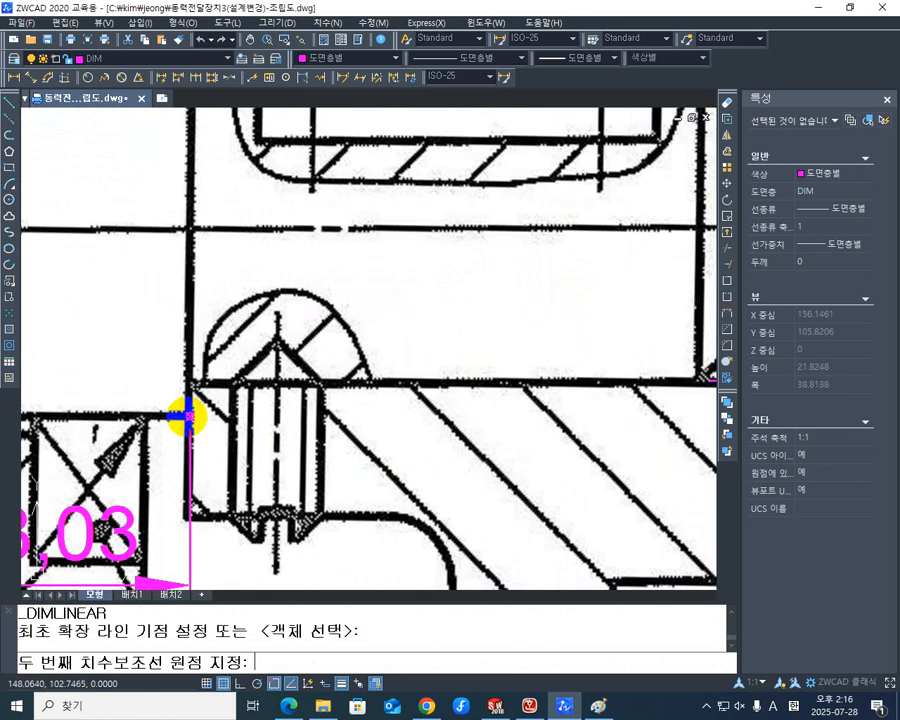
mouse_move(190, 418)
middle_down()
mouse_move(122, 376)
mouse_move(176, 431)
middle_up()
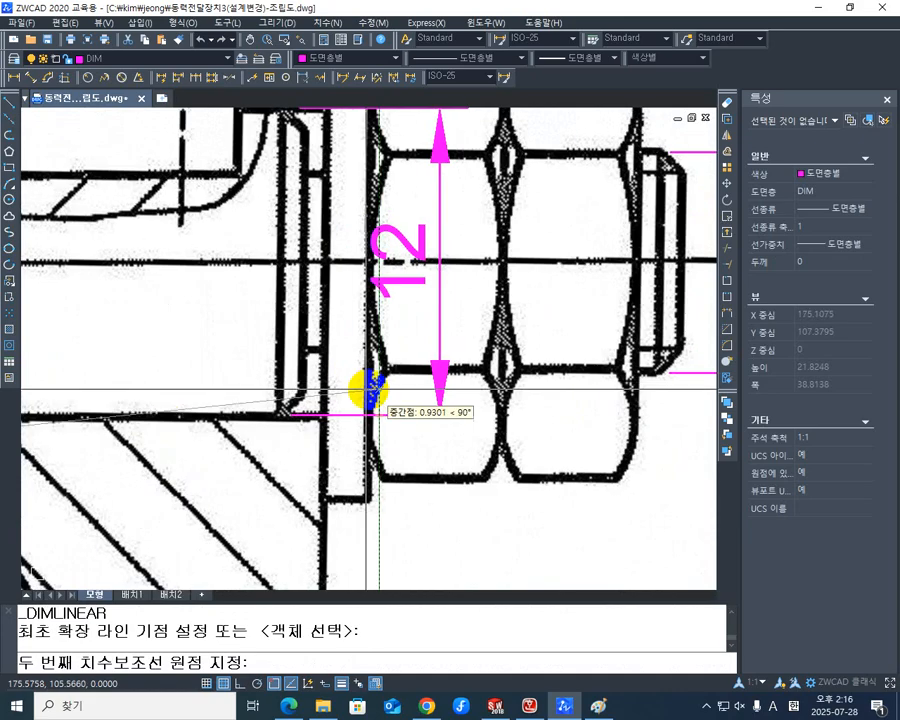
click(301, 392)
scroll(296, 394, down, 3)
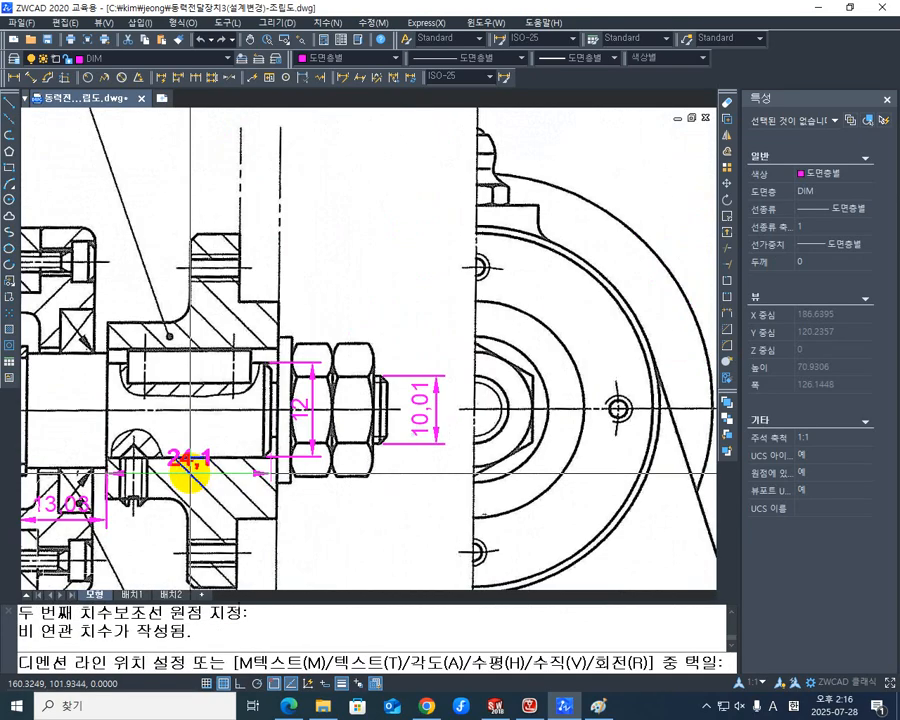
middle_drag(184, 472, 234, 356)
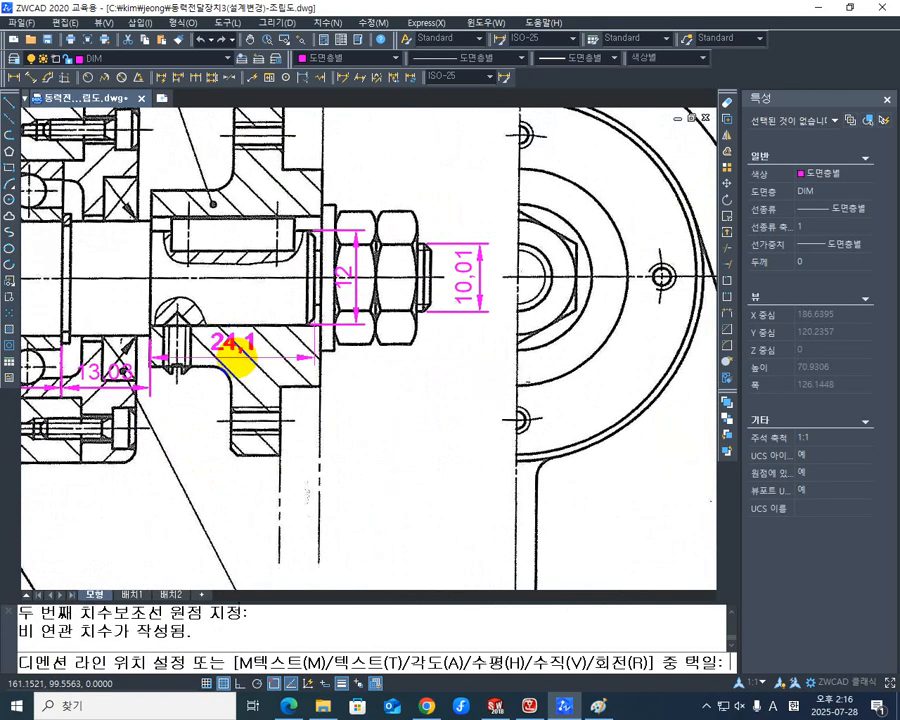
click(150, 385)
Dimension the threaded shaft end horizontally, from the chamfered end of the hub seat to the shaft tip beyond the nuts, in the same row.
middle_drag(344, 344, 322, 422)
scroll(328, 405, up, 2)
scroll(400, 430, down, 1)
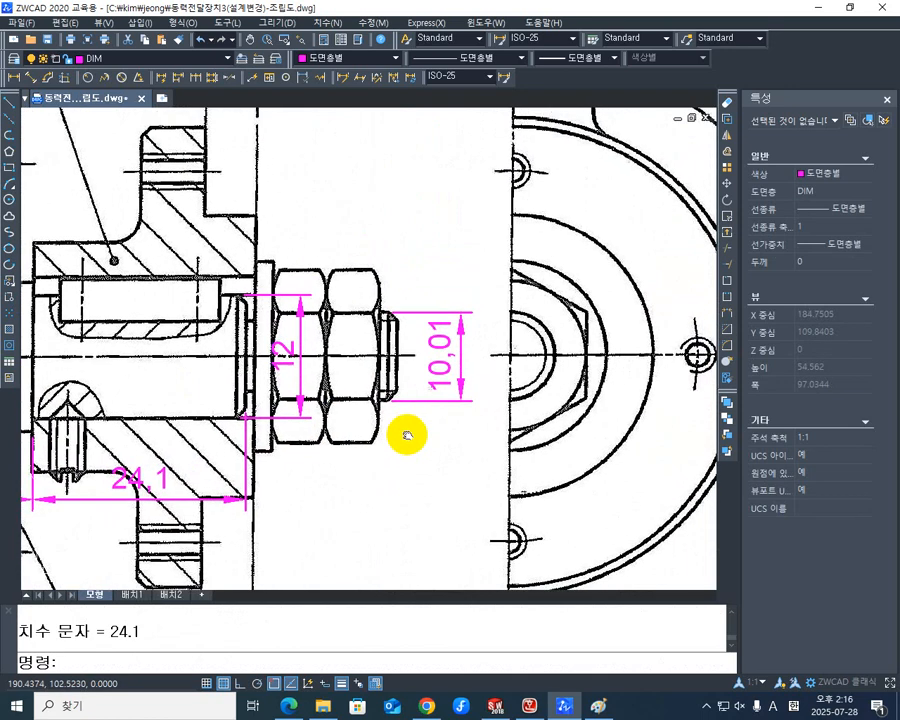
key(Return)
scroll(297, 419, up, 3)
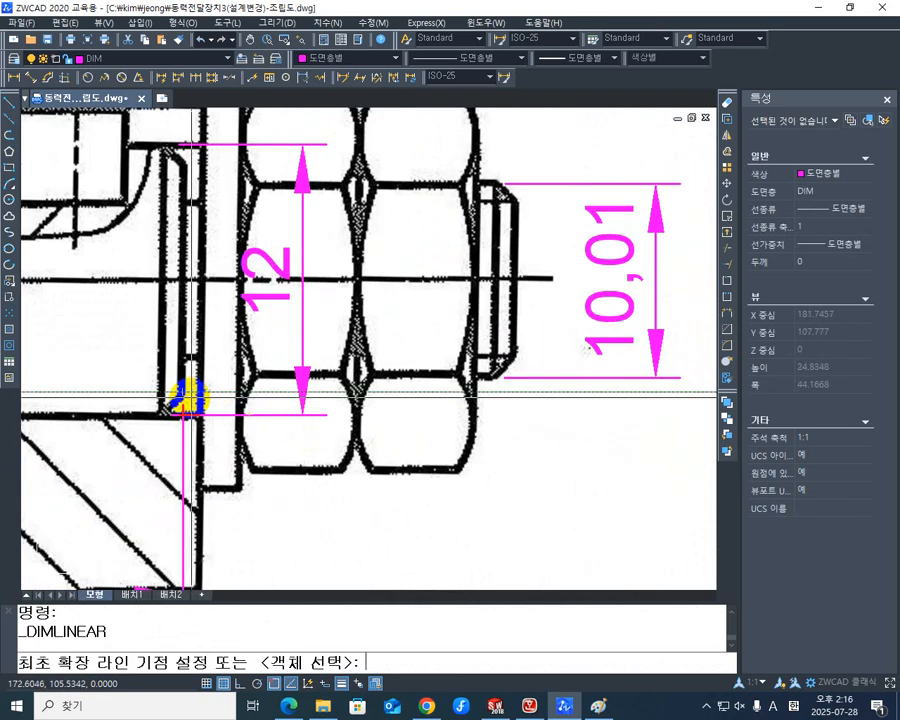
click(182, 391)
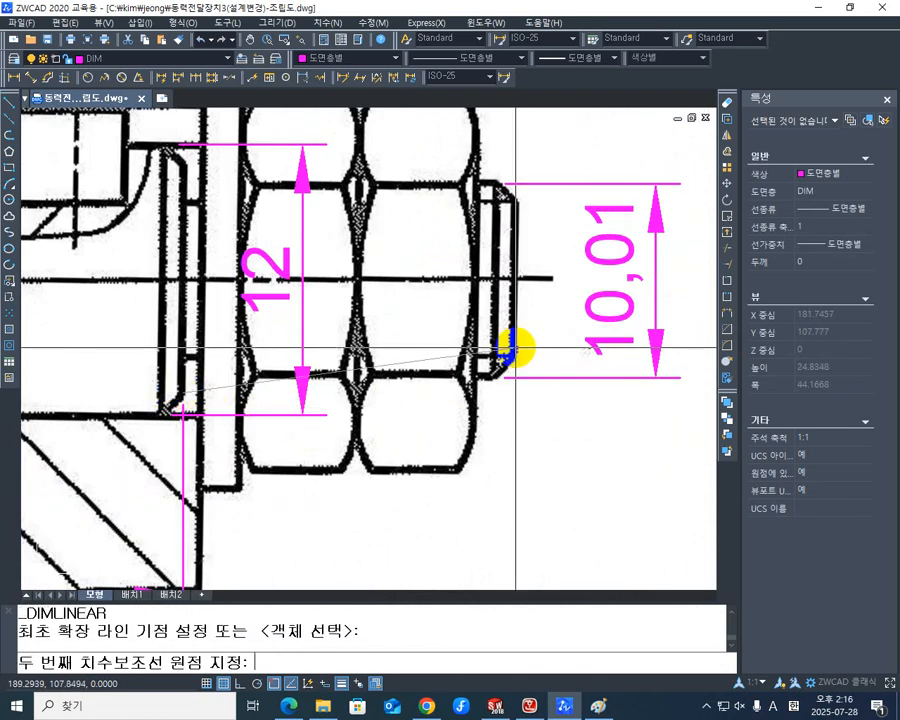
click(512, 347)
scroll(512, 347, down, 3)
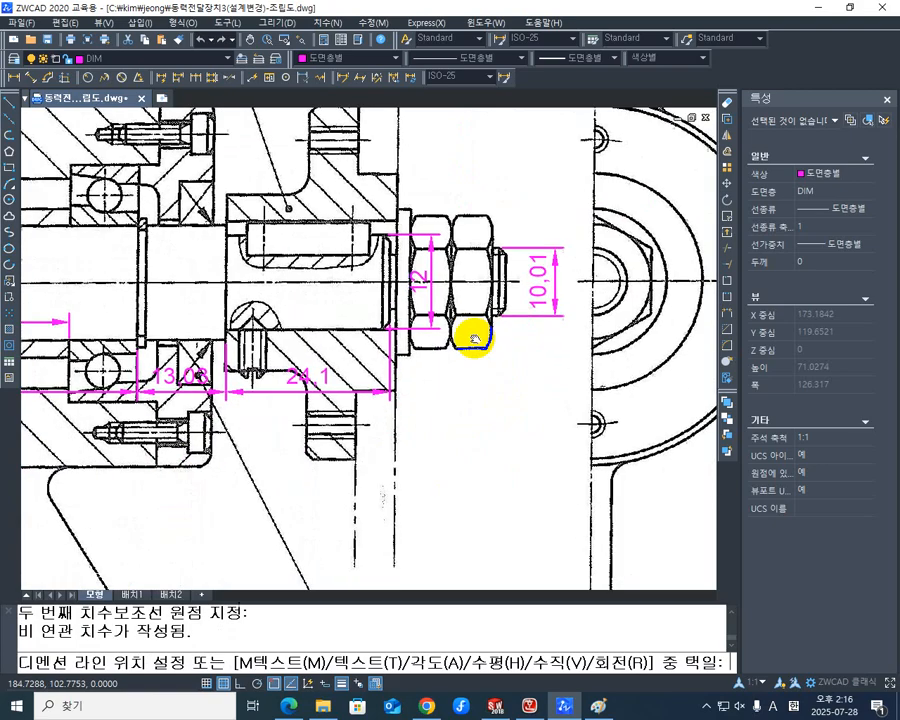
click(393, 392)
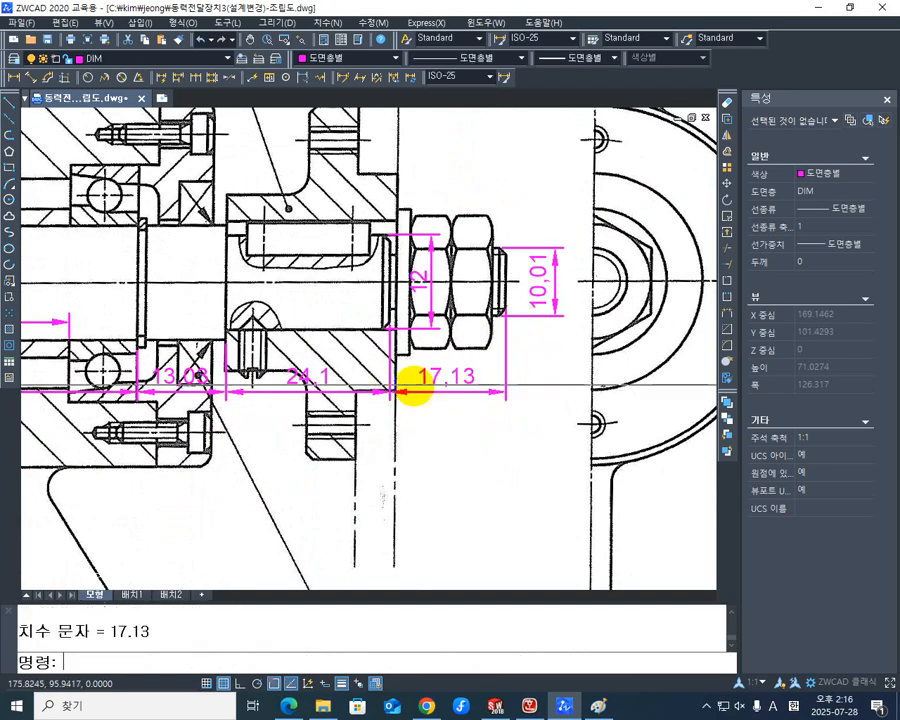
Review the complete row of length dimensions along the shaft in the assembly drawing.
scroll(444, 350, down, 5)
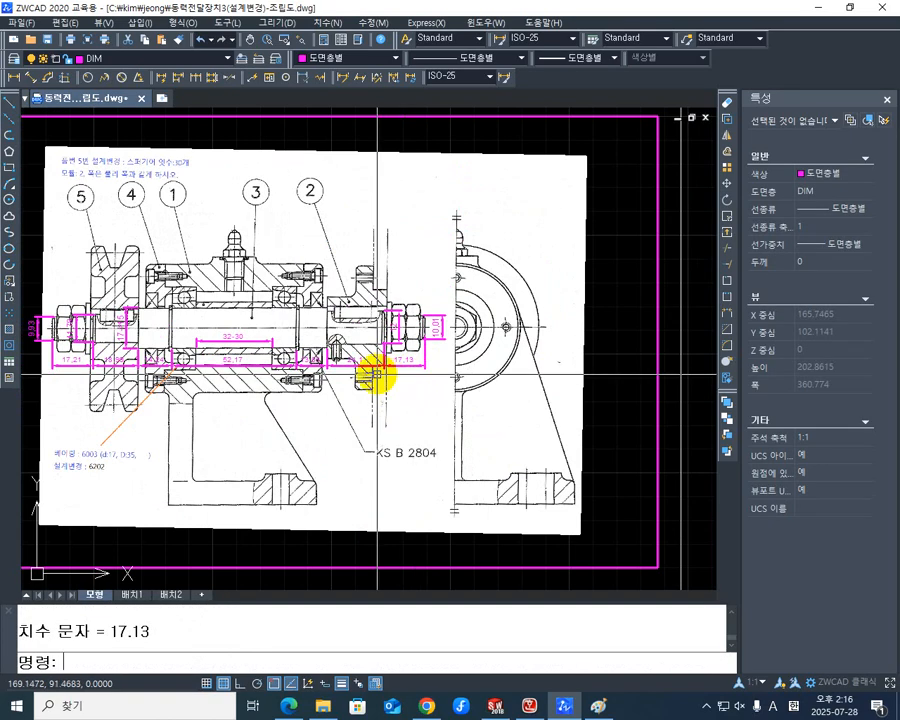
middle_drag(322, 328, 360, 344)
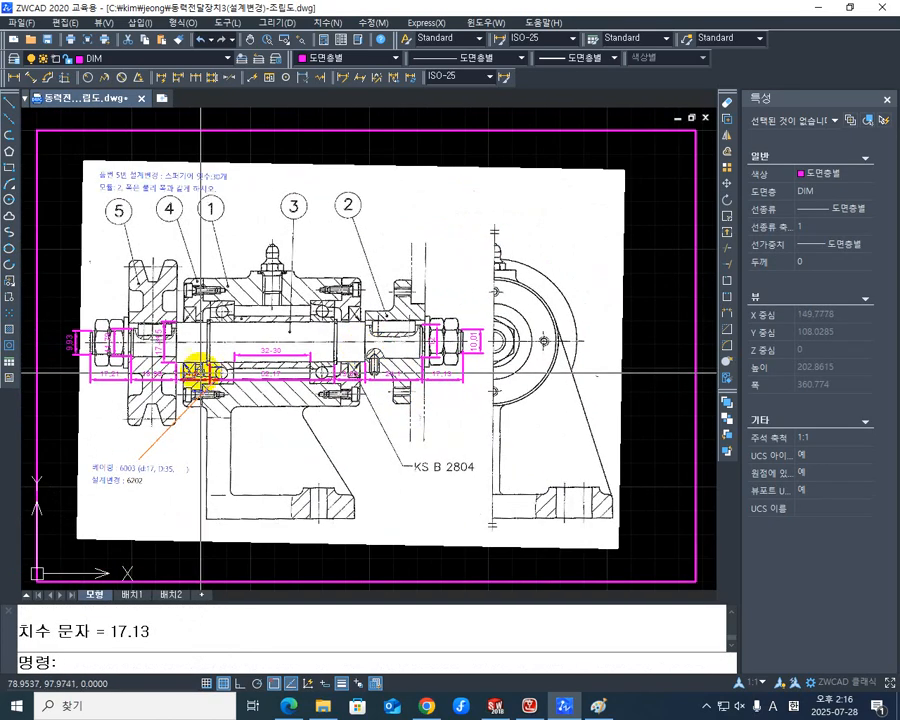
scroll(215, 370, up, 3)
mouse_move(289, 381)
middle_down()
mouse_move(315, 402)
mouse_move(334, 400)
middle_up()
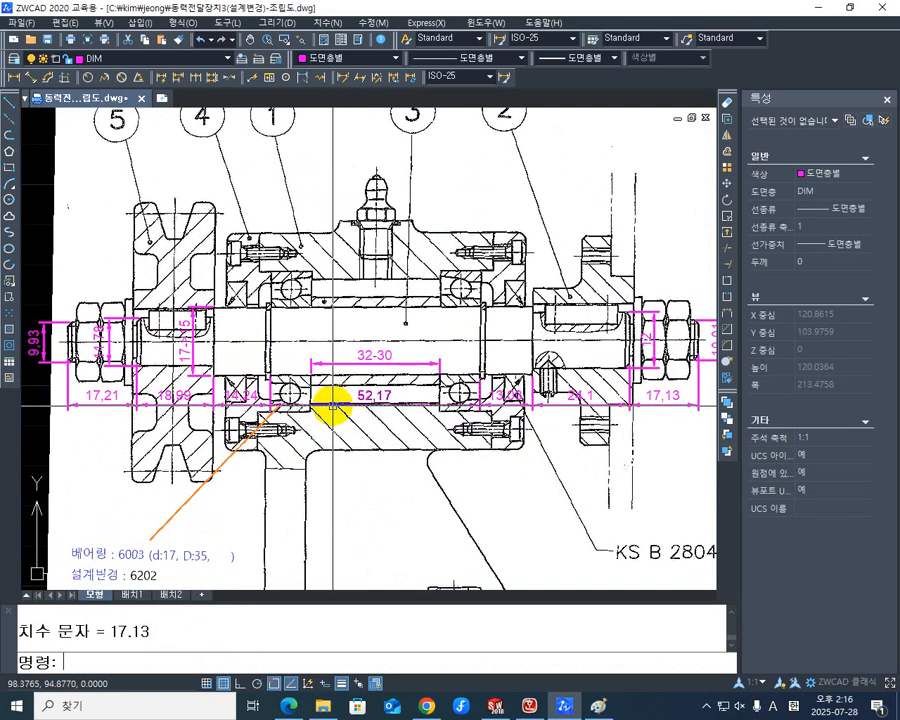
mouse_move(413, 371)
middle_down()
mouse_move(314, 391)
mouse_move(315, 371)
middle_up()
text(``)
key(Escape)
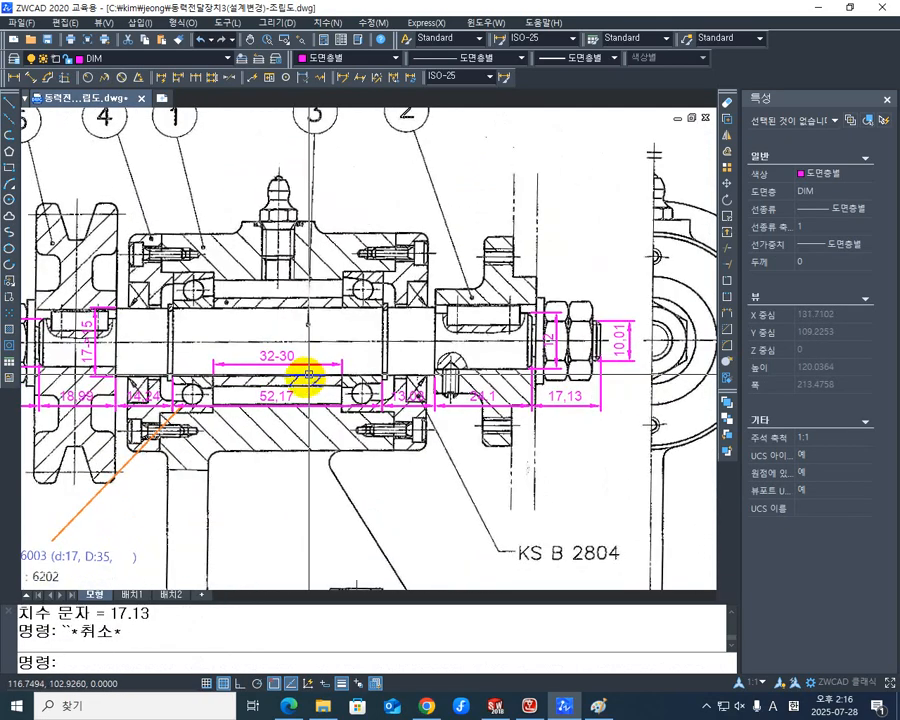
key(Escape)
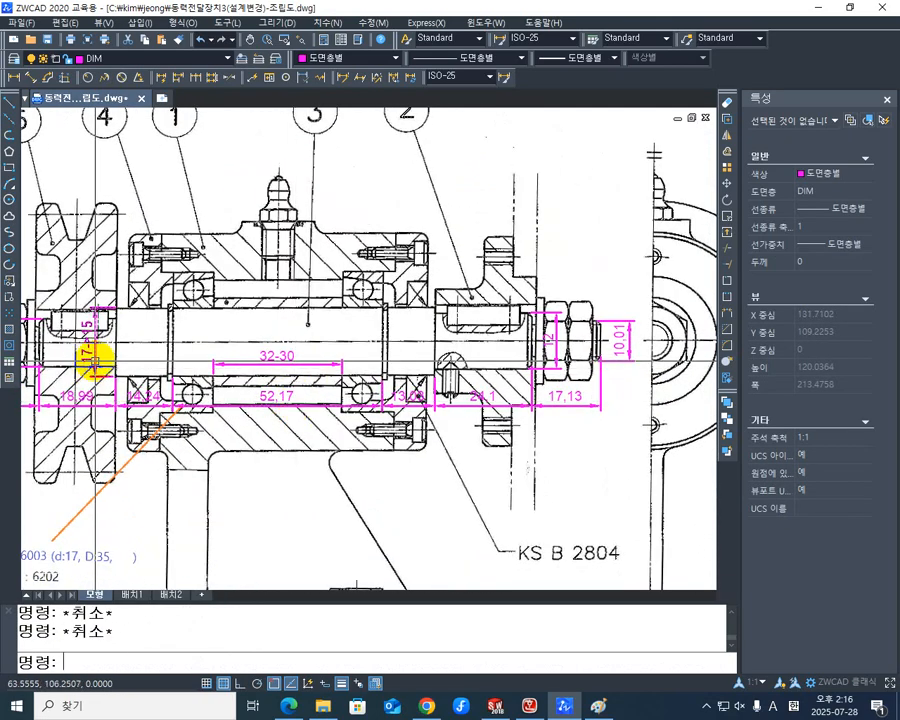
Change the colour of the 17->15, 12 and 32-30 dimensions to yellow.
click(88, 350)
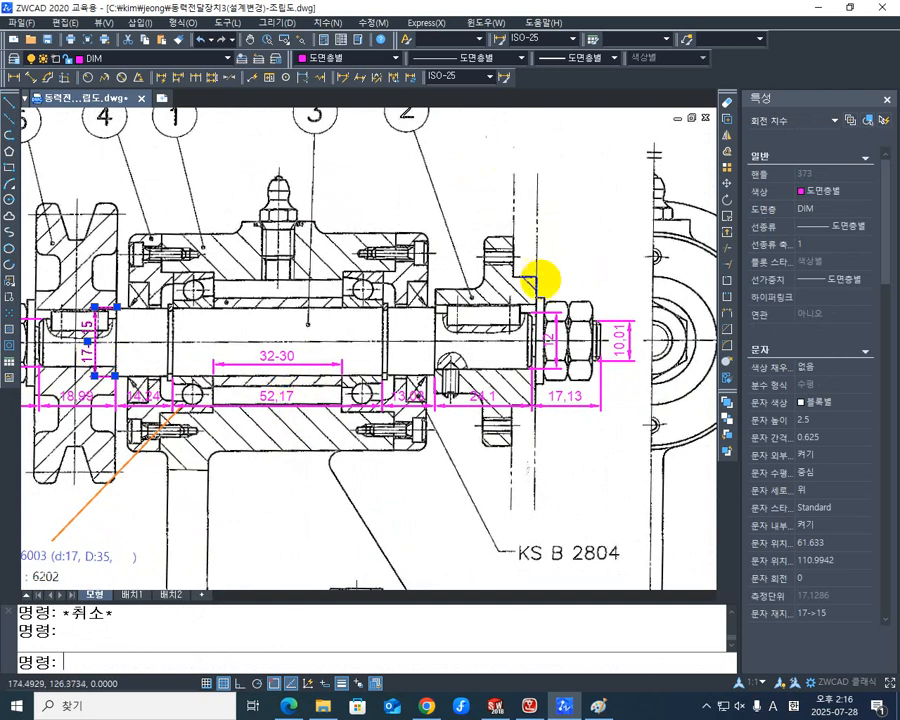
scroll(470, 370, up, 4)
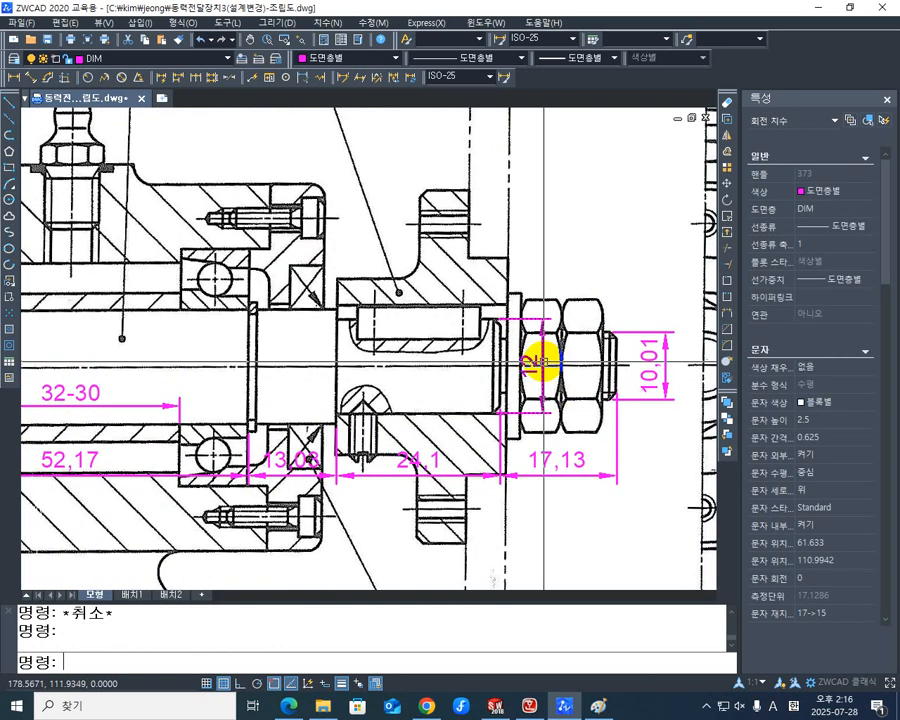
click(542, 362)
middle_drag(330, 376, 502, 295)
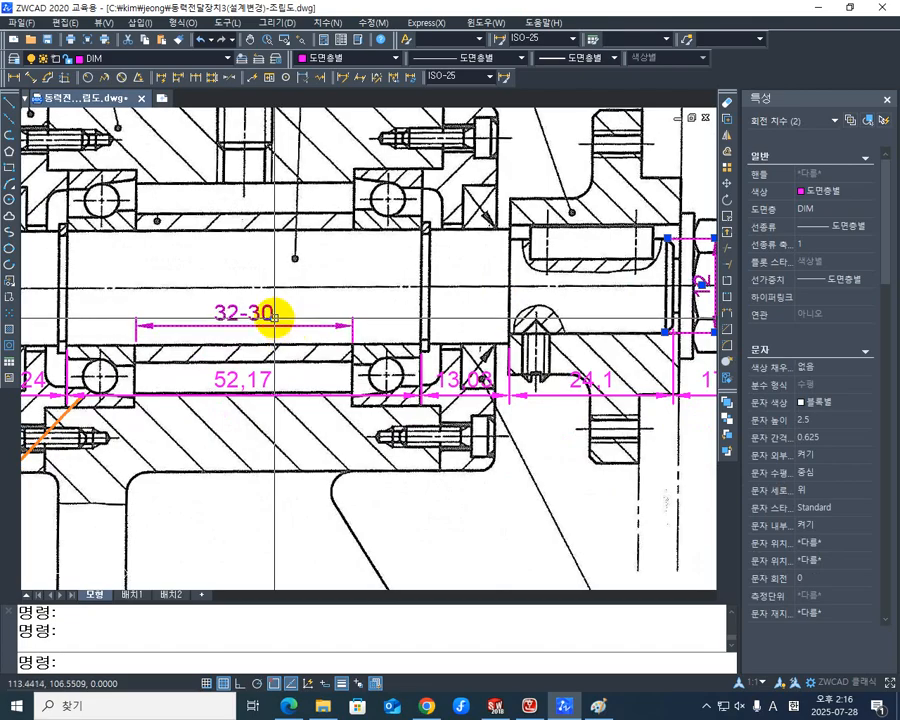
click(281, 316)
scroll(272, 340, down, 10)
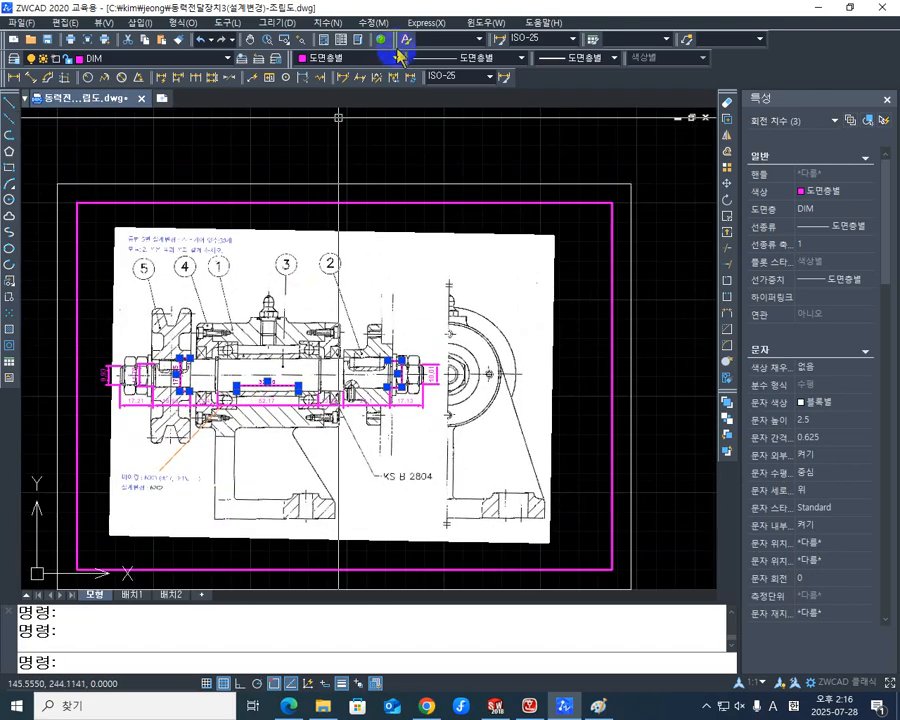
click(397, 59)
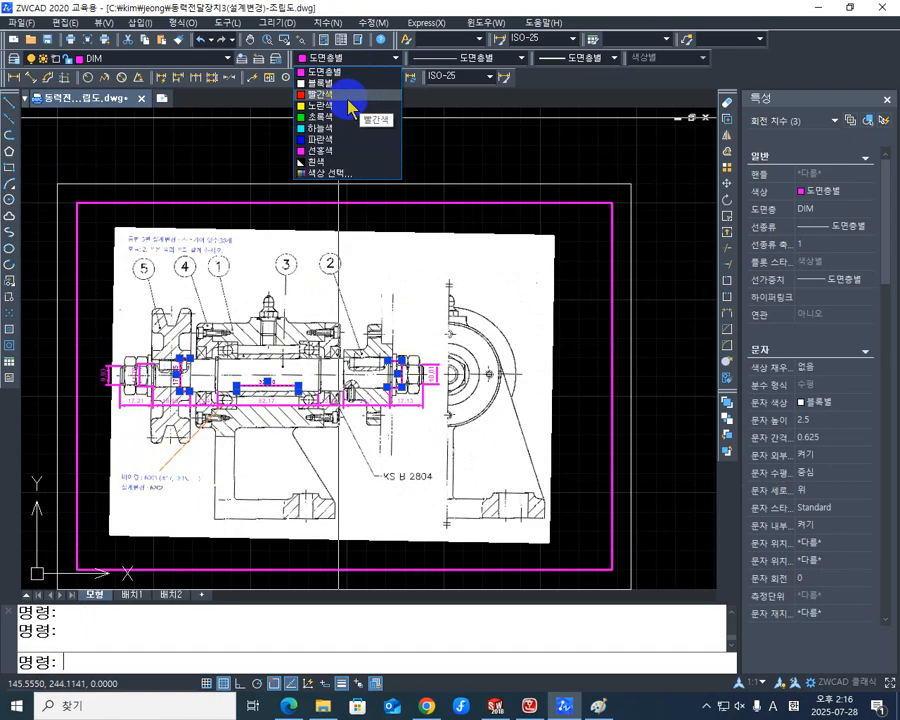
click(325, 105)
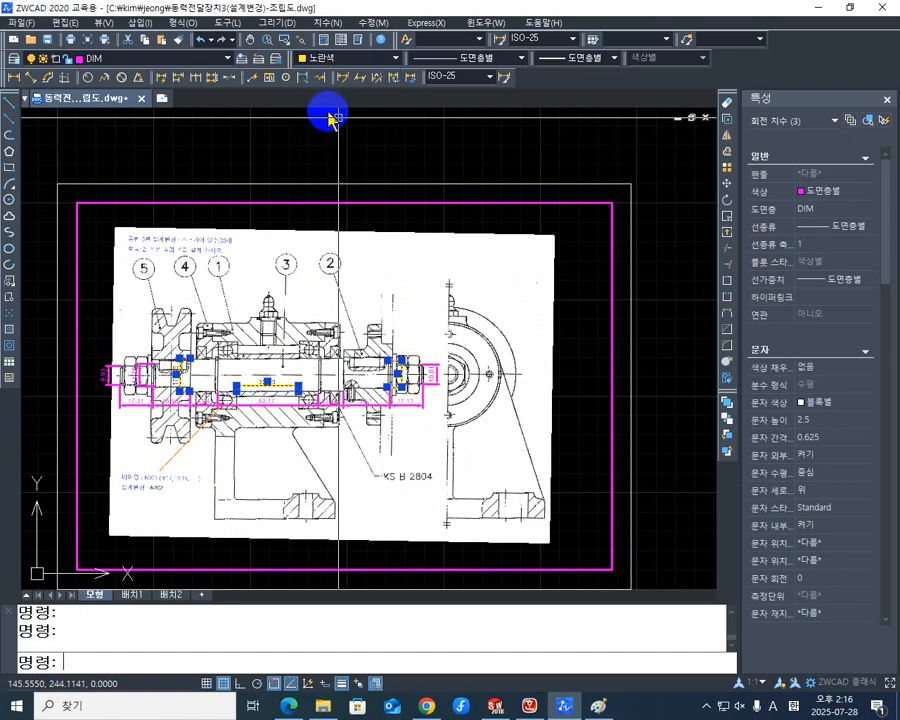
key(Escape)
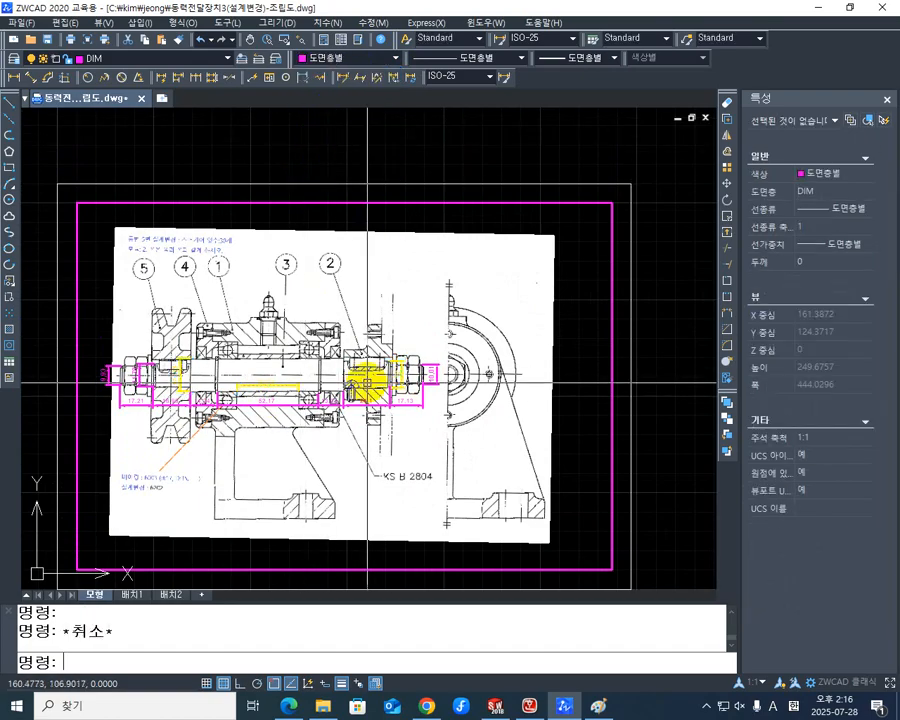
Set the colour of the 17->15, 32-30 and 12 dimensions to green and clear the selection.
scroll(190, 378, up, 3)
click(176, 376)
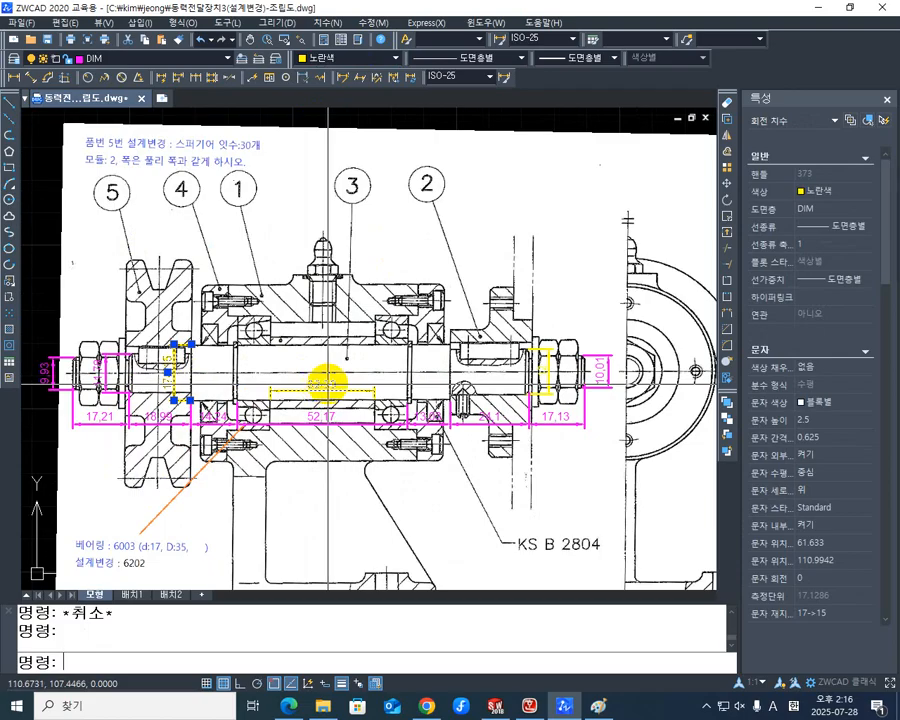
click(322, 388)
click(550, 362)
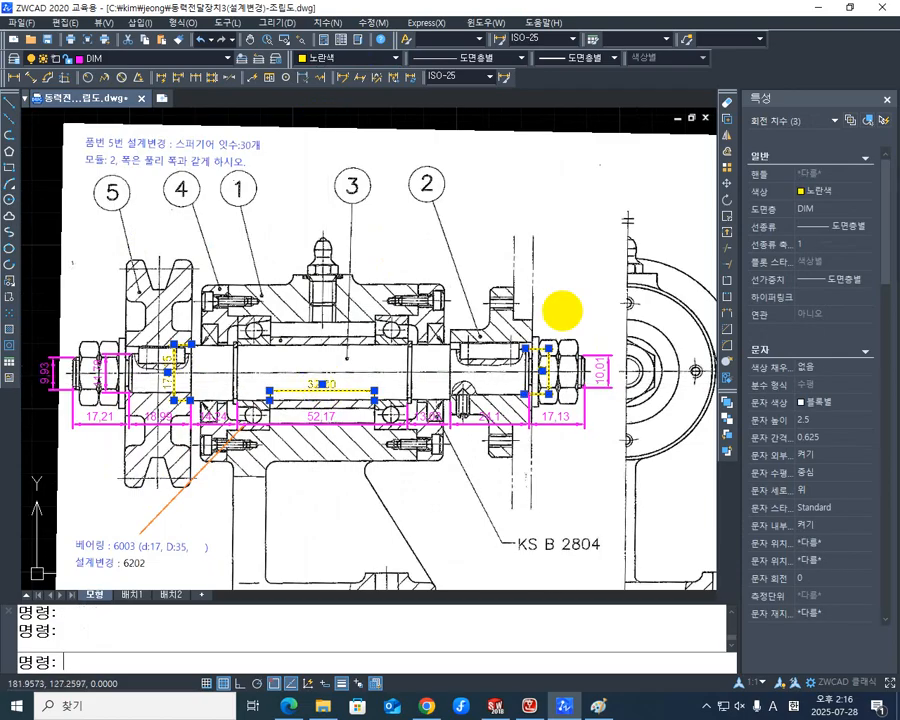
click(358, 60)
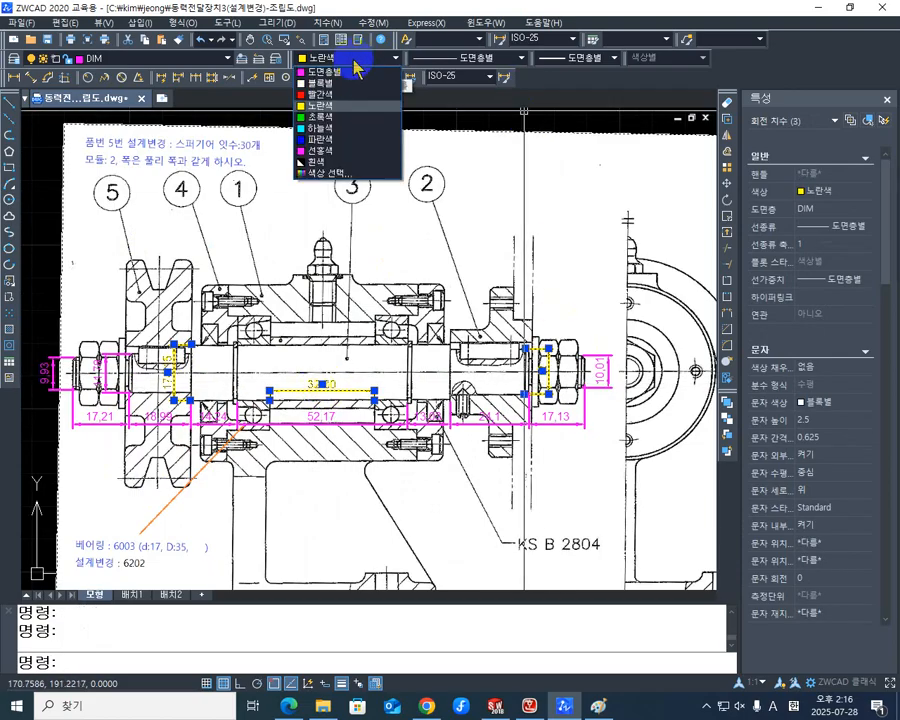
click(330, 118)
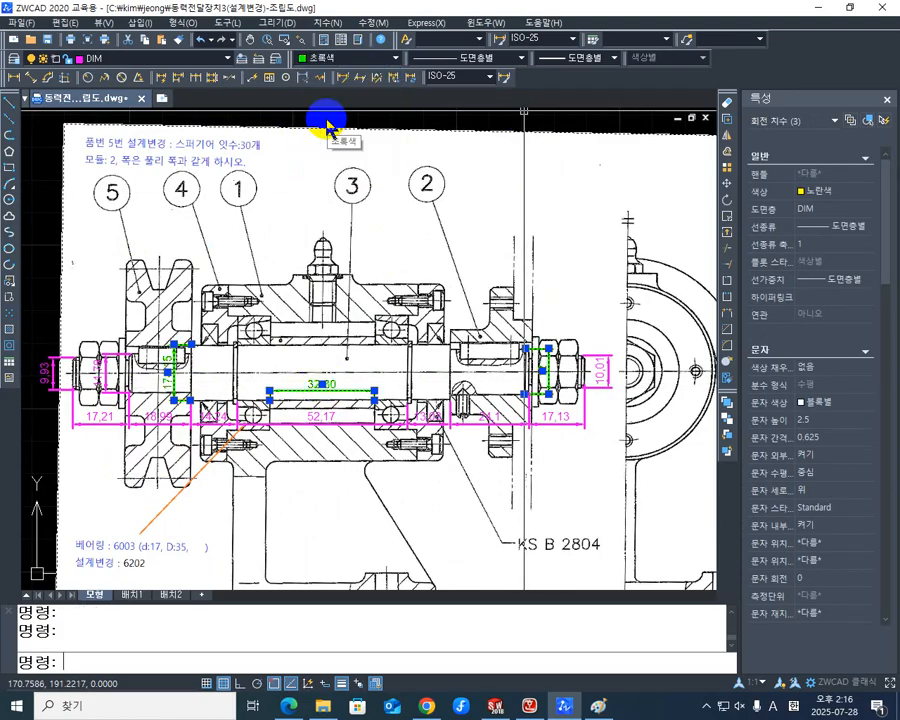
key(Escape)
key(Escape)
Examine the dimensioned shaft from the left bearing shoulder to the keyed hub seat and the nuts at its other end.
scroll(273, 437, up, 4)
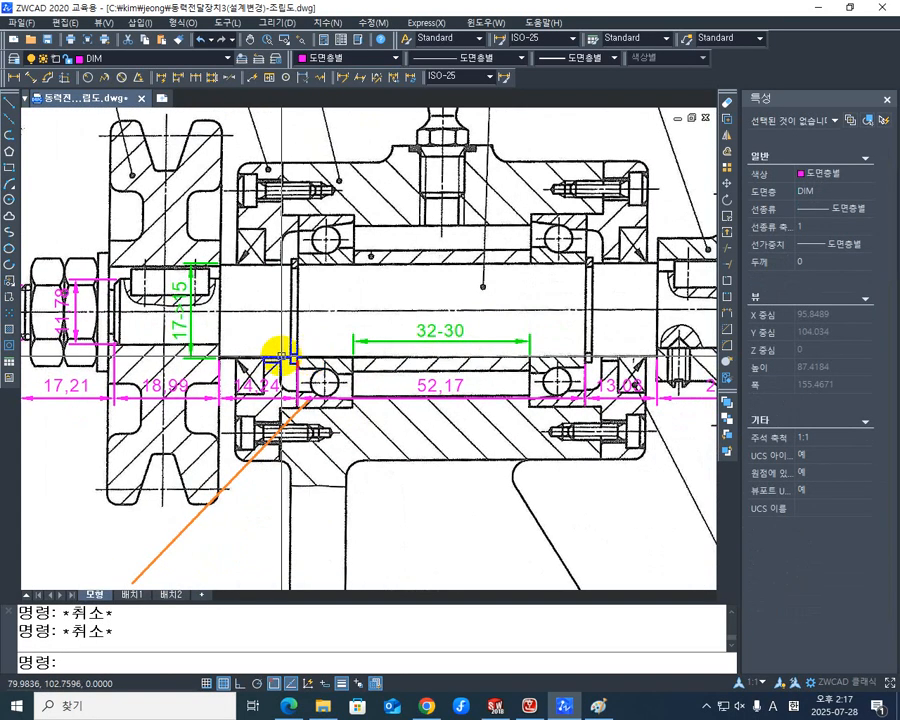
scroll(274, 364, up, 5)
middle_drag(248, 282, 161, 351)
scroll(289, 327, down, 3)
scroll(161, 351, down, 2)
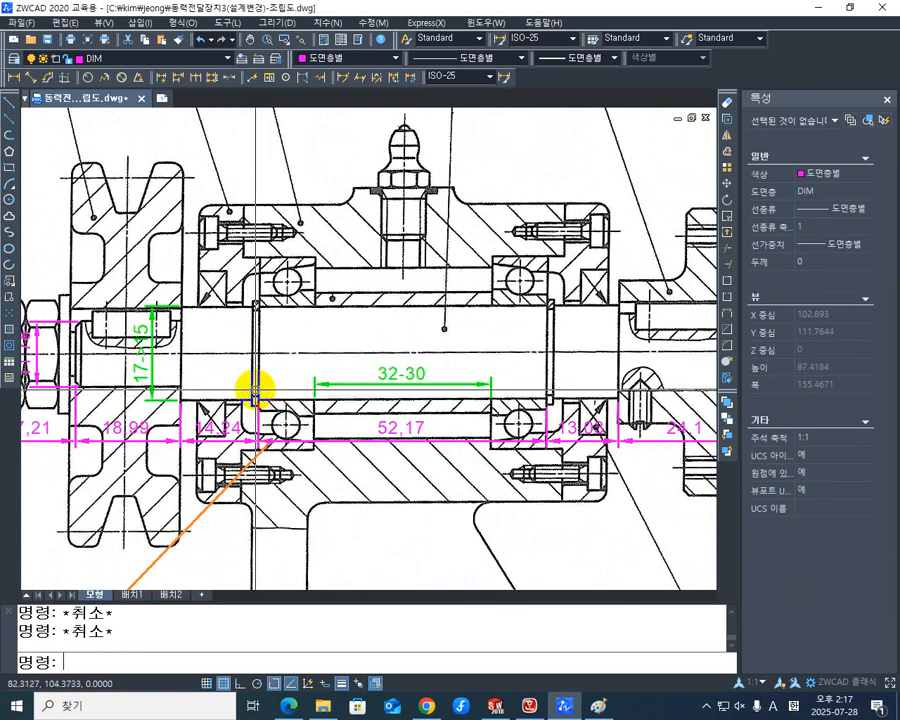
middle_drag(438, 405, 350, 426)
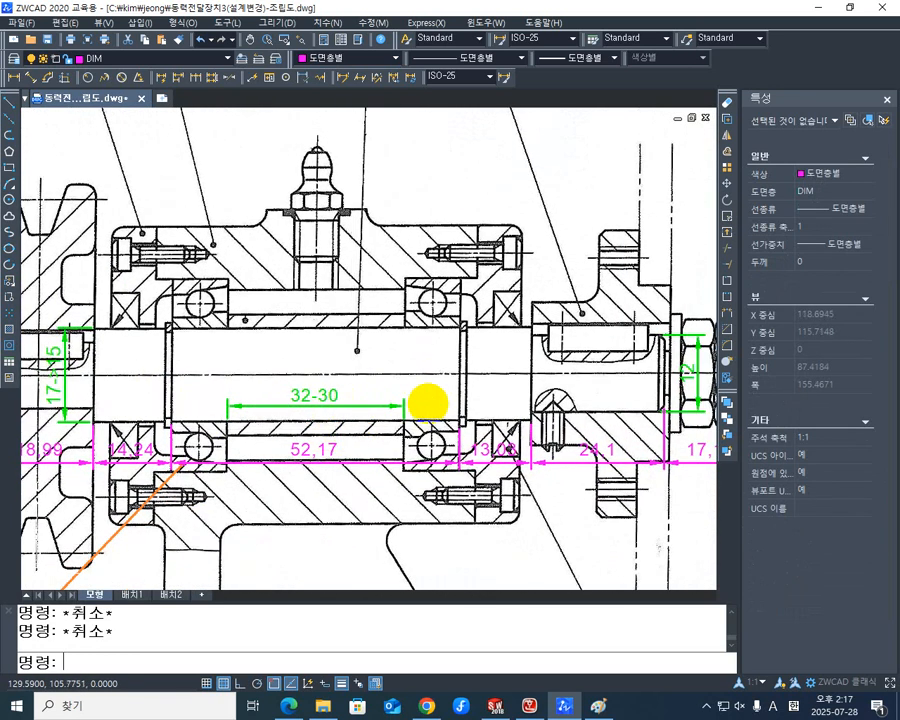
mouse_move(426, 394)
middle_down()
mouse_move(352, 410)
mouse_move(352, 424)
middle_up()
middle_drag(466, 382, 345, 388)
scroll(487, 422, up, 3)
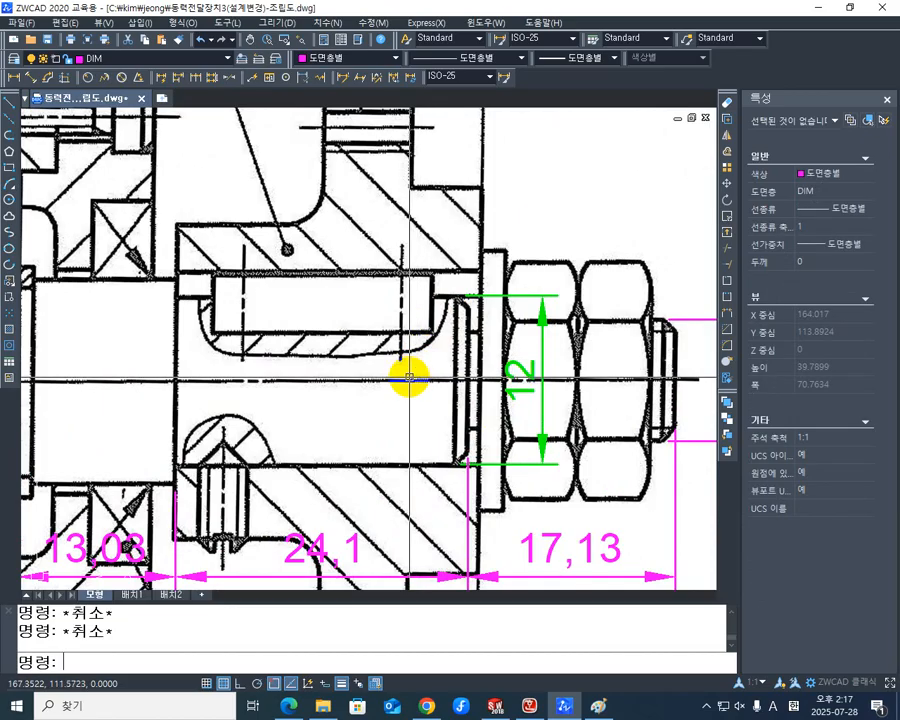
scroll(388, 366, down, 4)
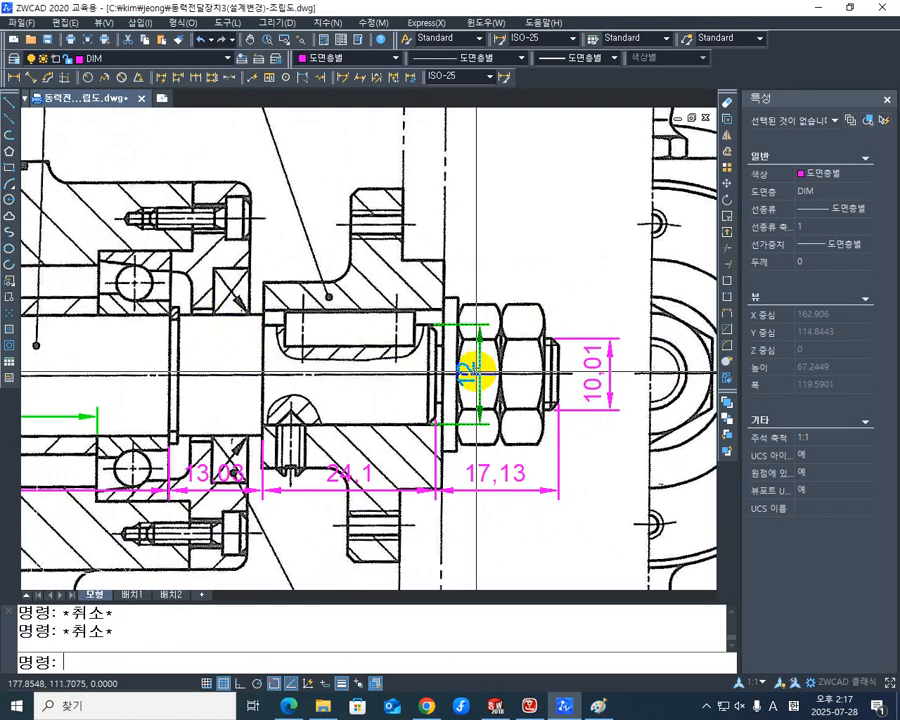
Save the dimensioned assembly drawing as a new file named 동력전달장치3(설계변경)-조립도(1).dwg in the jeong folder.
middle_drag(472, 374, 482, 359)
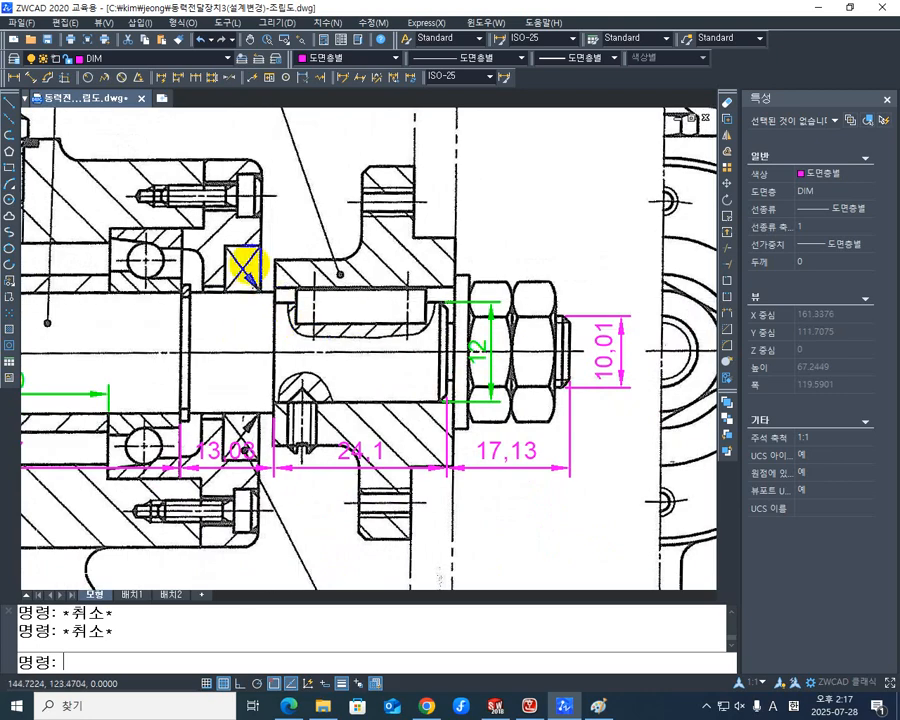
scroll(277, 305, down, 5)
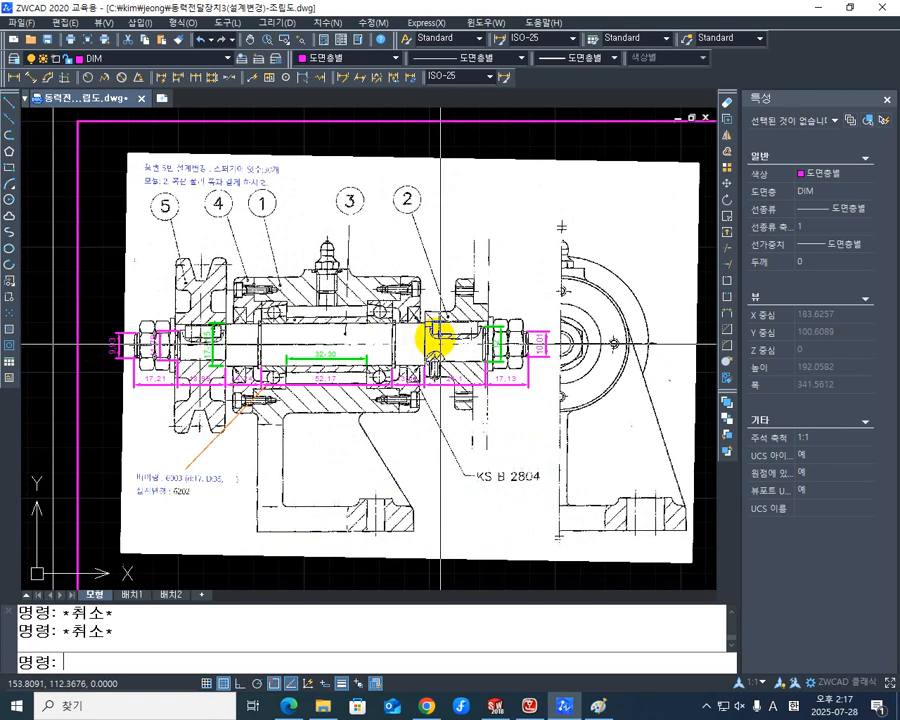
scroll(523, 355, up, 5)
middle_drag(430, 370, 476, 366)
scroll(472, 352, down, 4)
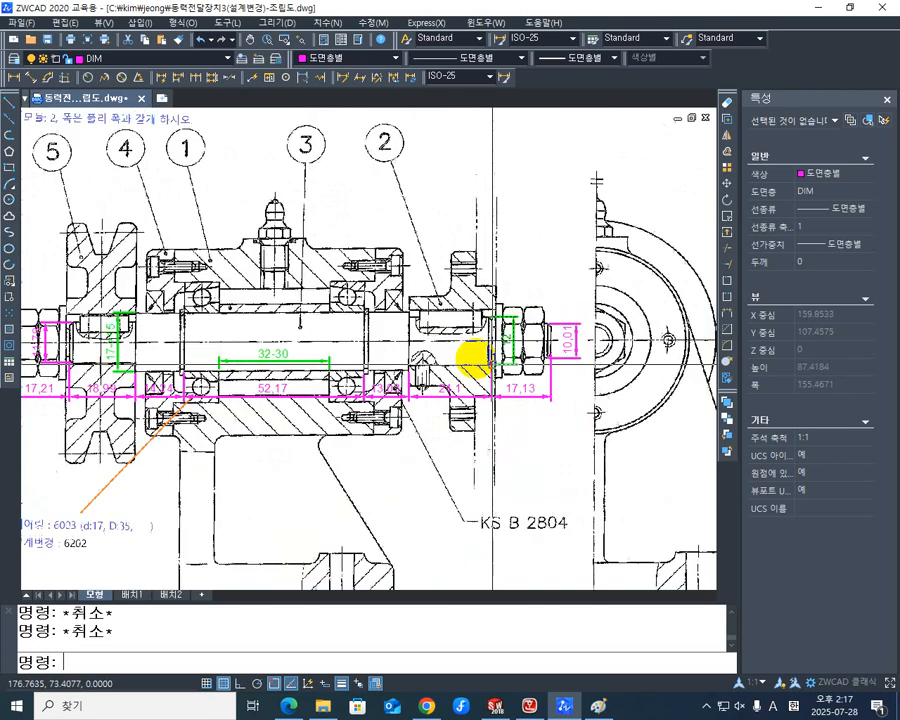
middle_drag(233, 339, 244, 338)
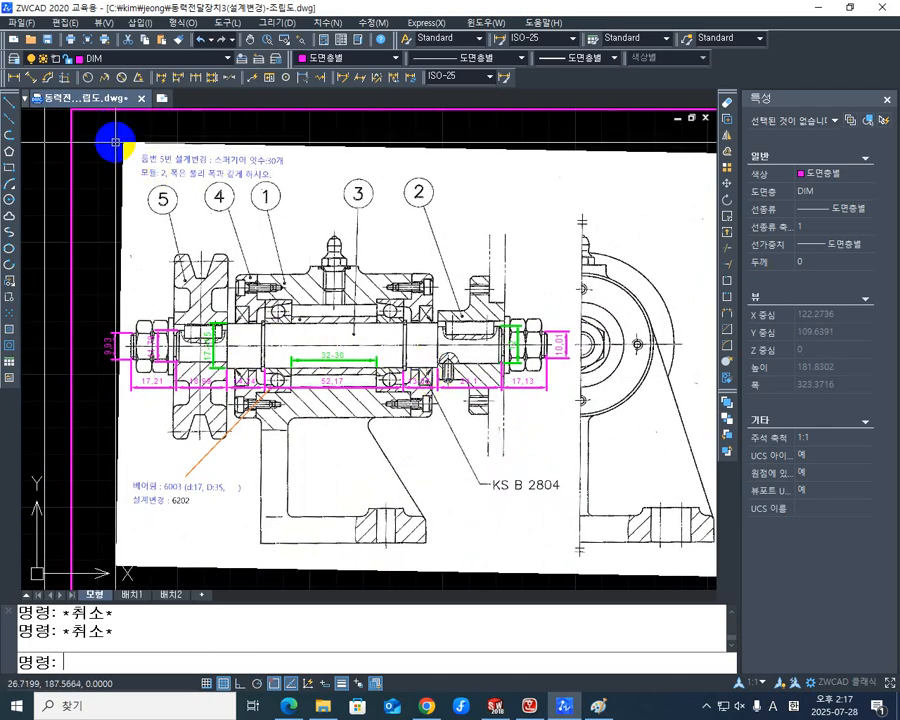
click(29, 28)
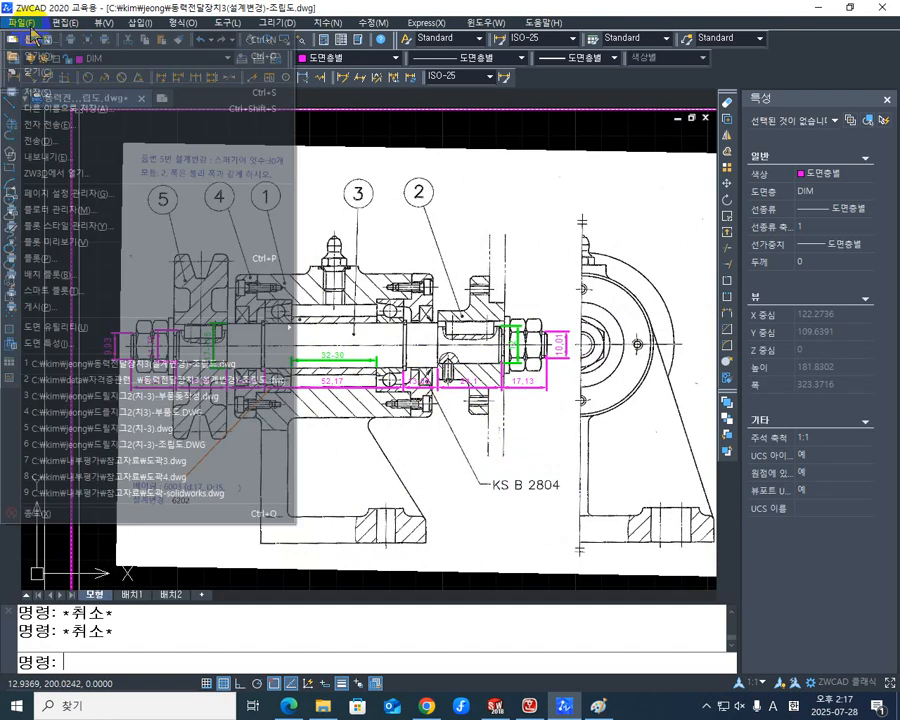
click(97, 112)
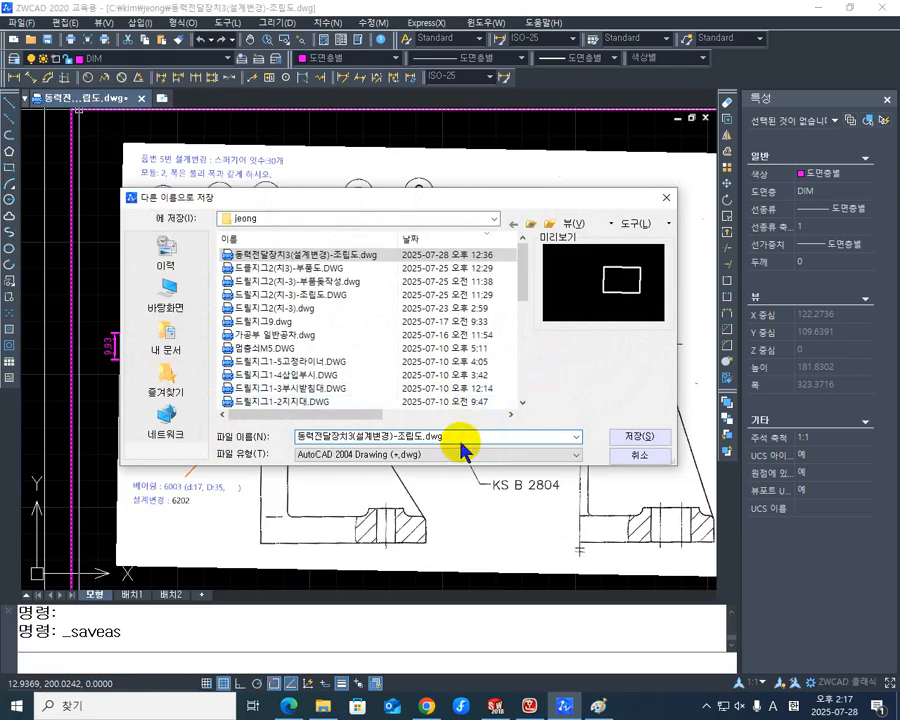
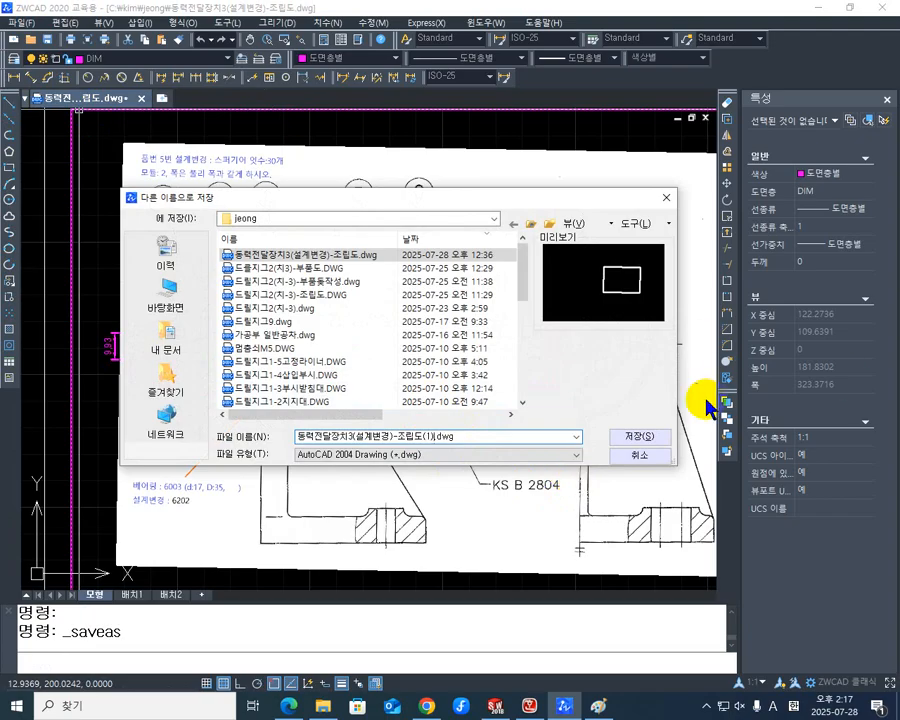
click(640, 437)
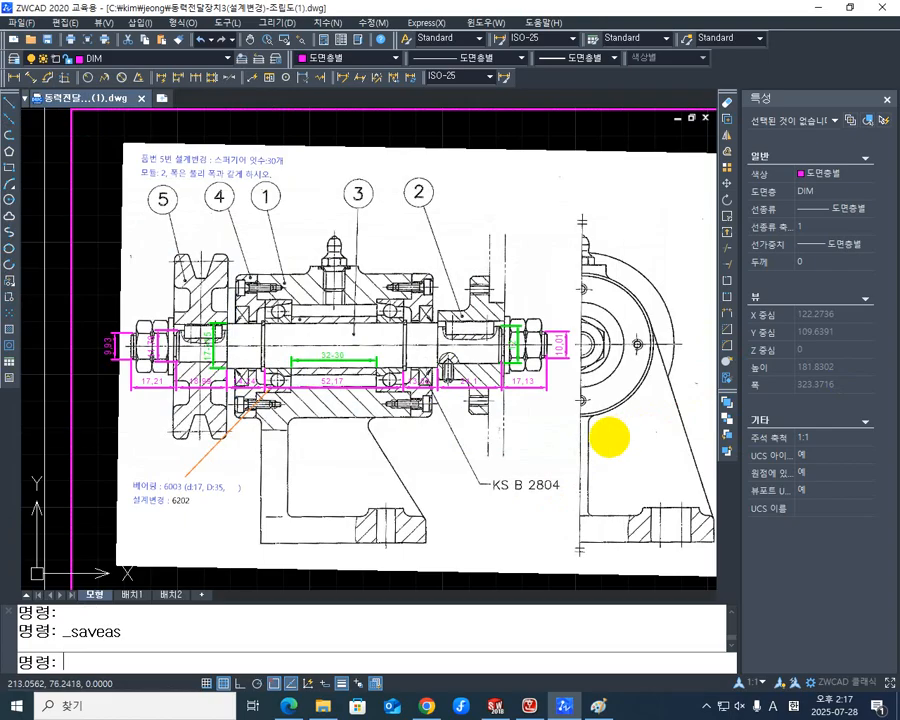
Switch to SOLIDWORKS and create a new part document.
scroll(140, 350, up, 5)
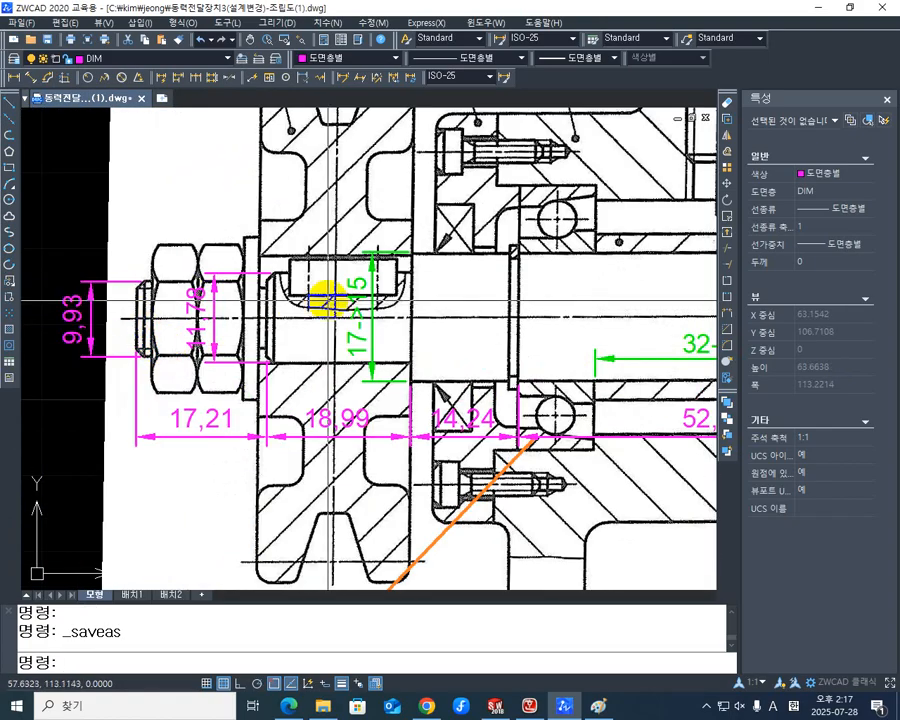
middle_drag(325, 285, 171, 376)
scroll(500, 366, down, 5)
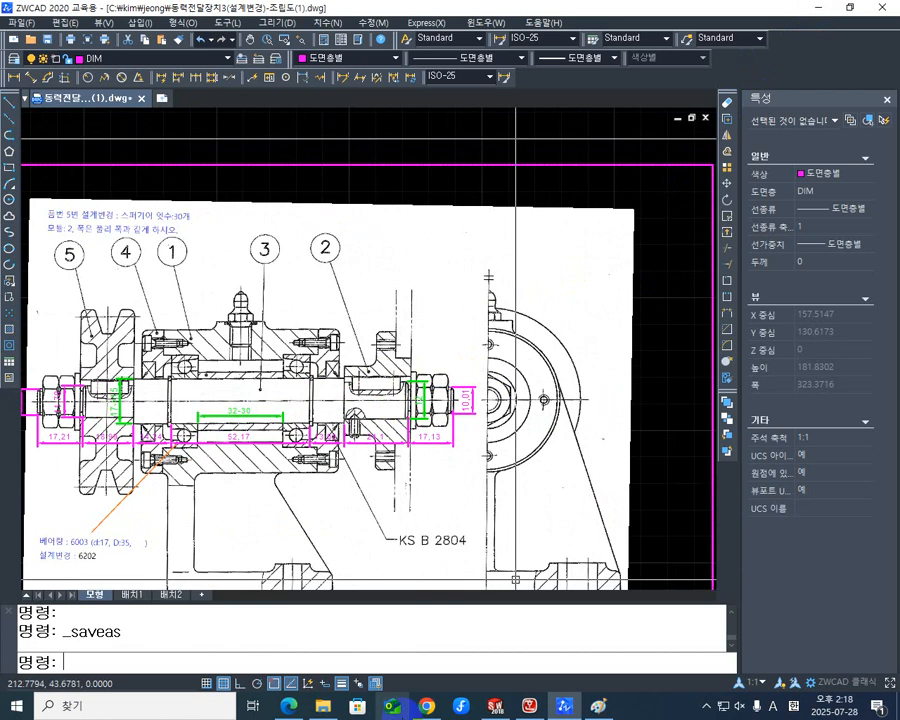
click(503, 708)
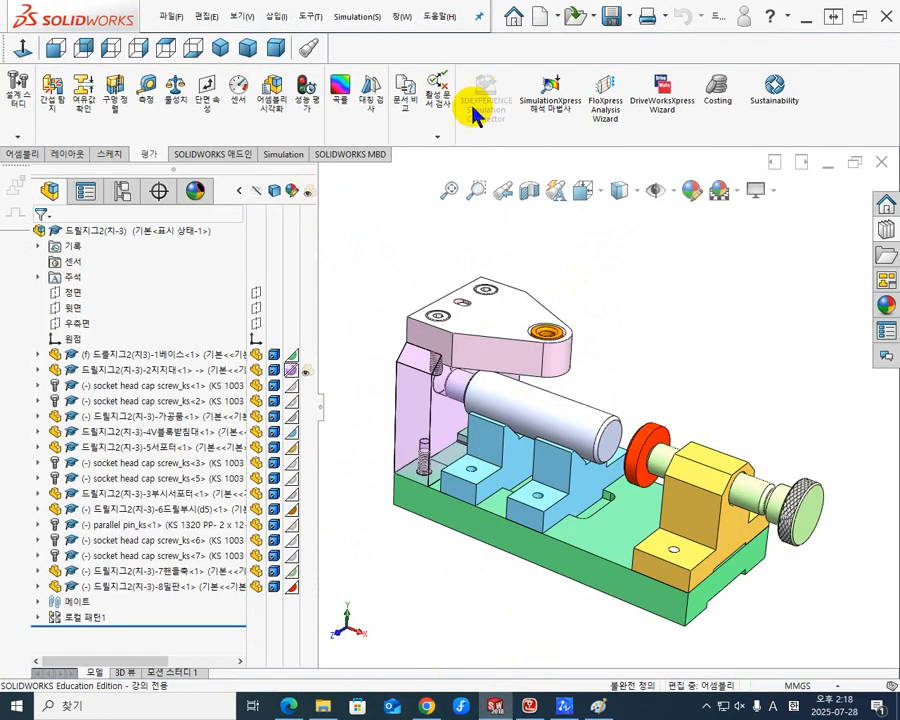
click(541, 20)
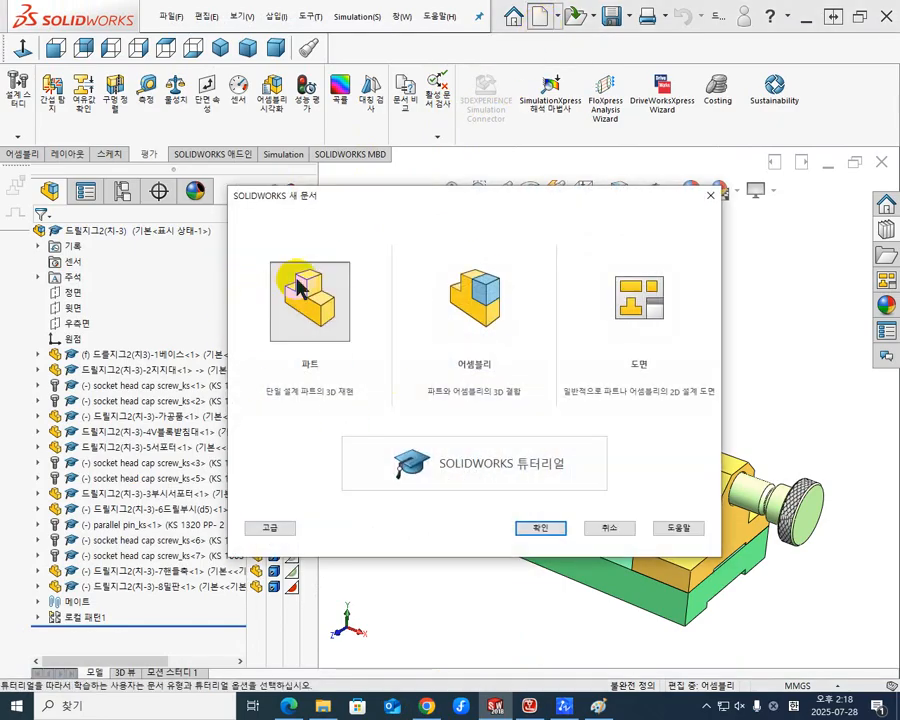
click(546, 529)
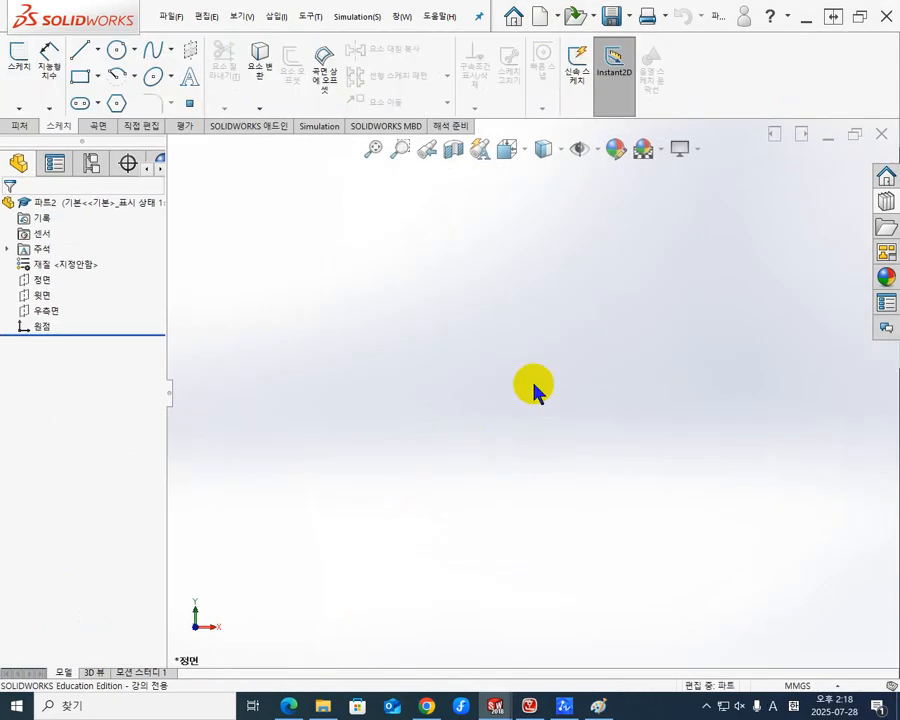
Set the background scene to plain white and open a sketch on the Front plane.
click(661, 149)
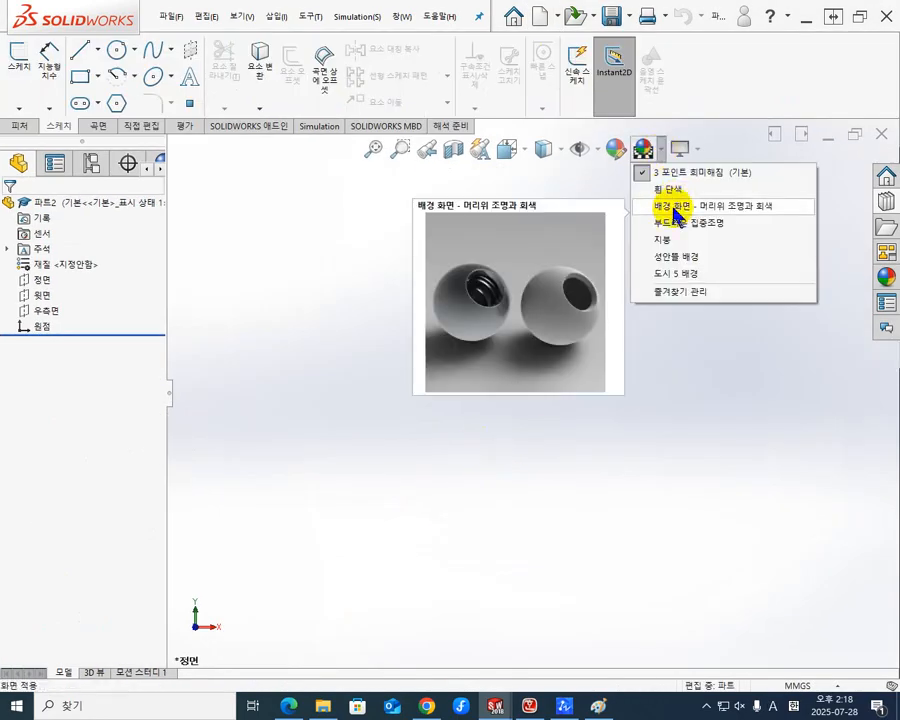
click(677, 189)
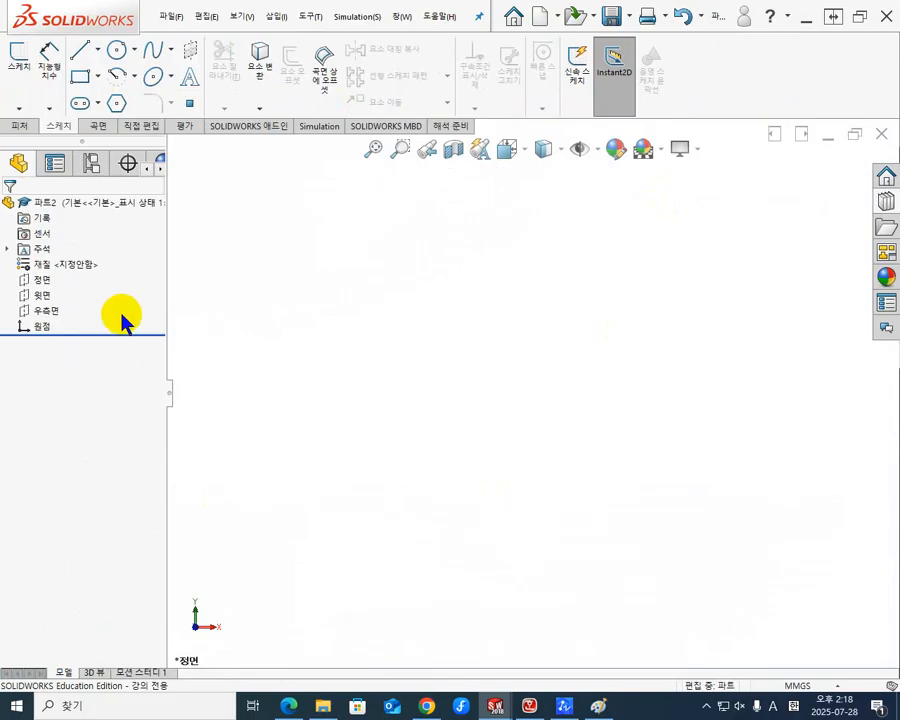
click(42, 284)
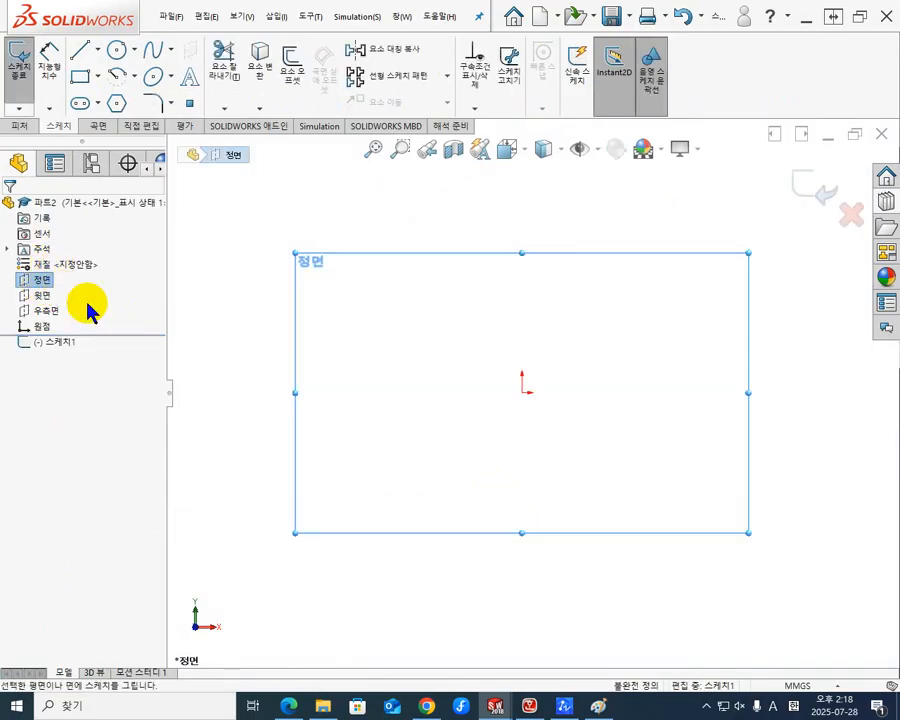
click(446, 234)
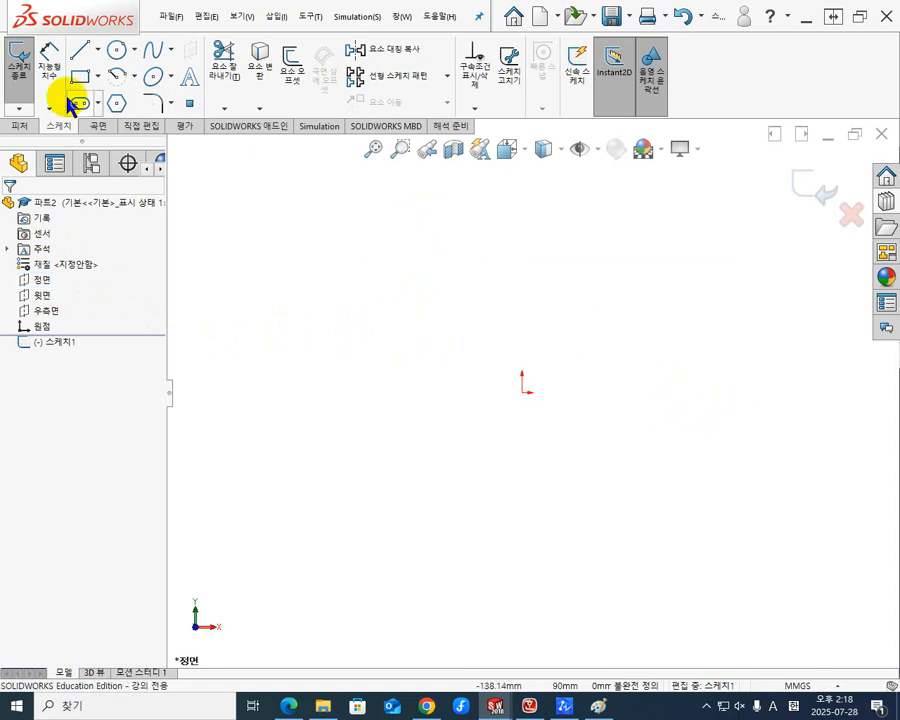
Sketch three adjoining corner rectangles rightward from the origin on one baseline, about 31 x 10, 31 x 13 and 58 x 22 mm.
click(521, 392)
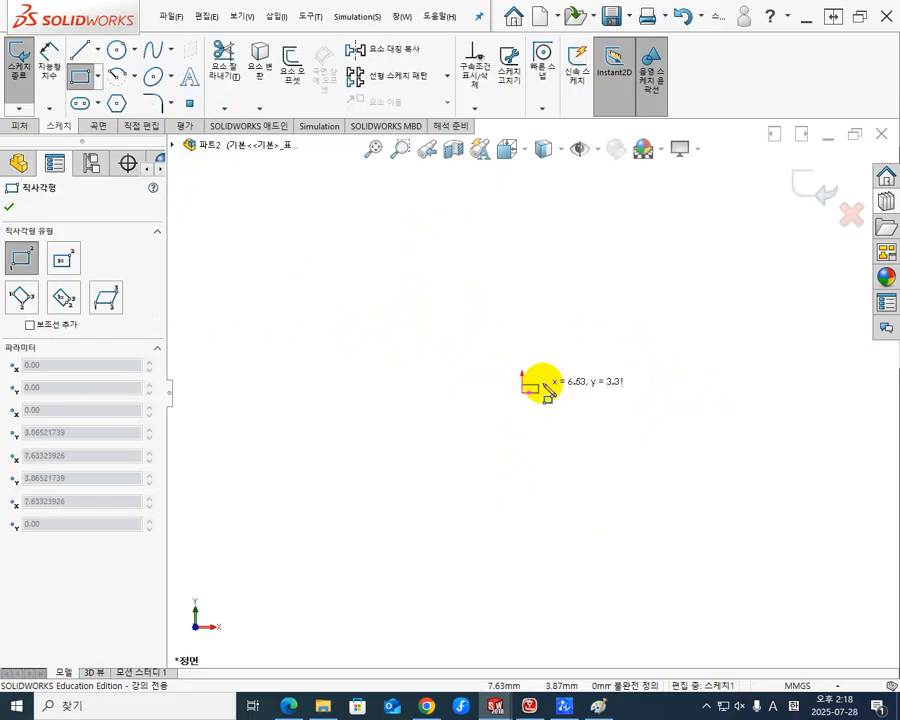
click(601, 370)
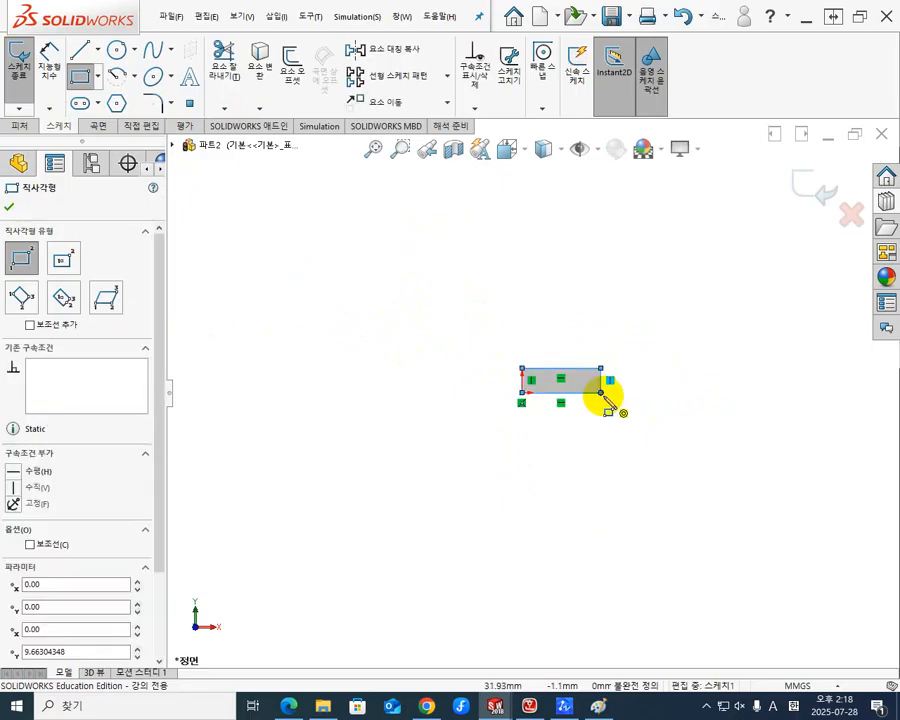
click(601, 392)
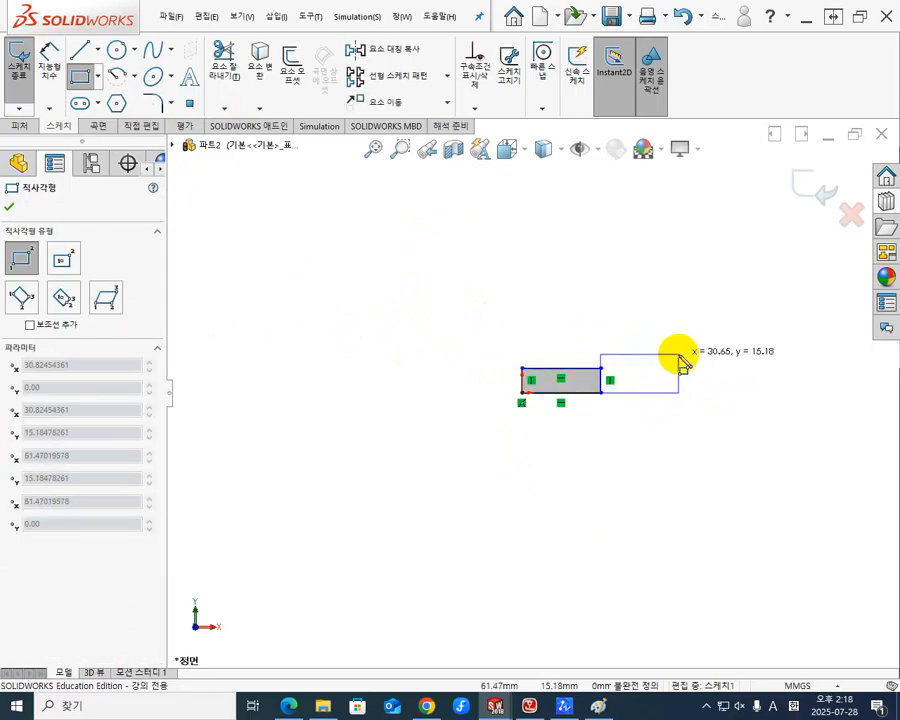
click(679, 360)
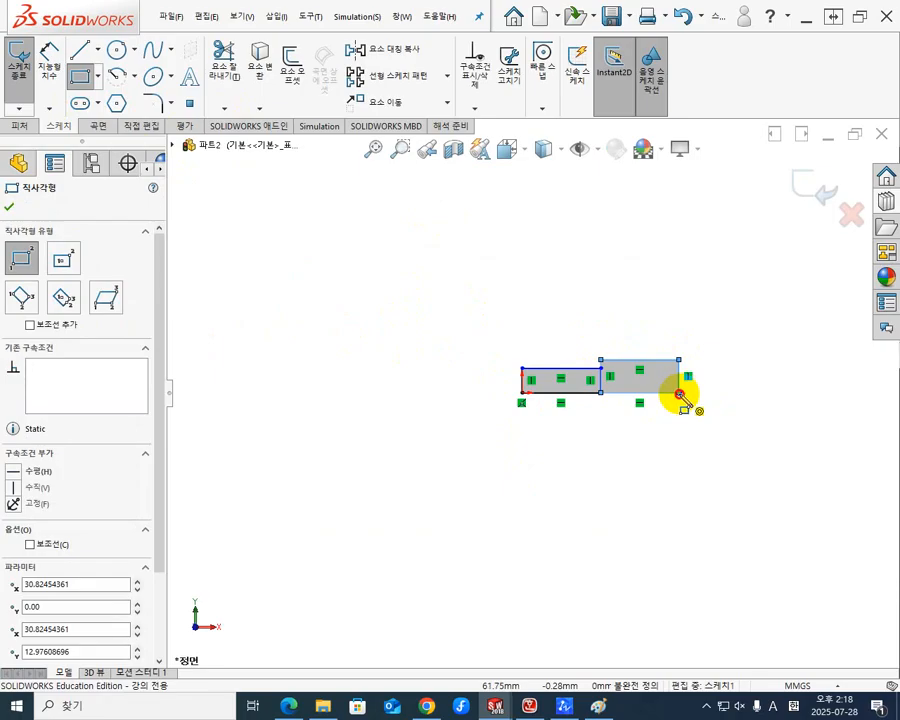
click(679, 393)
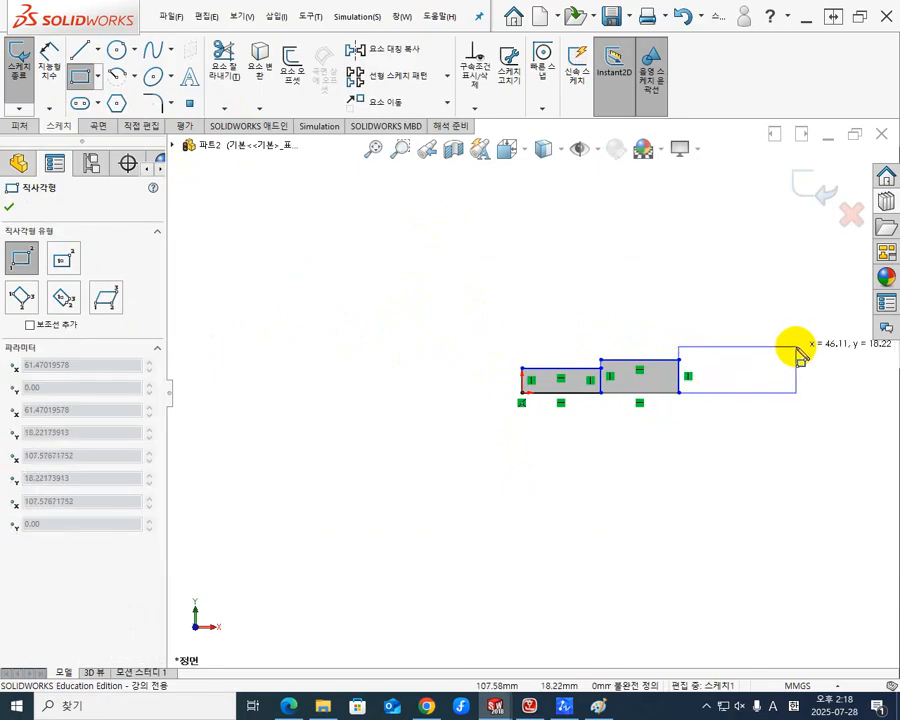
click(828, 338)
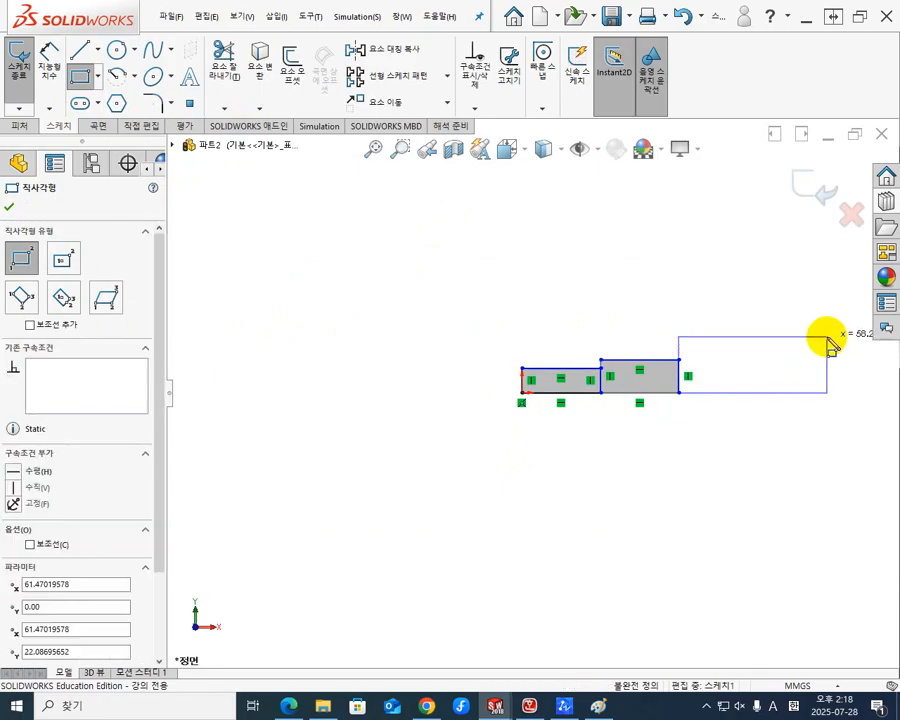
Add two more adjoining rectangles on the same baseline, about 31 x 15 mm and about 11 mm high, to complete the five-section profile.
ctrl+middle_drag(806, 424, 532, 478)
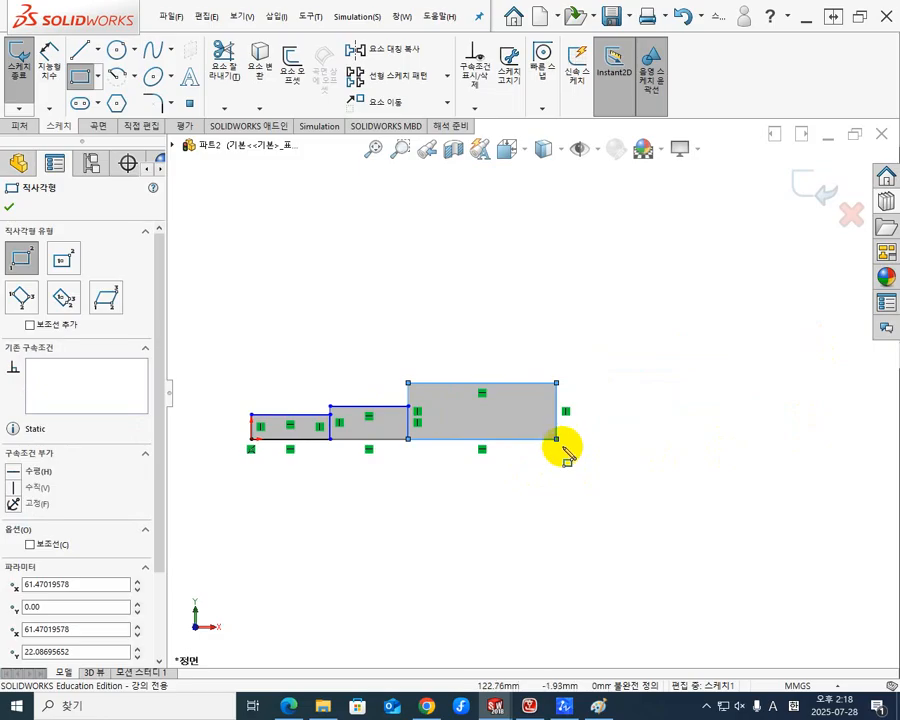
click(557, 440)
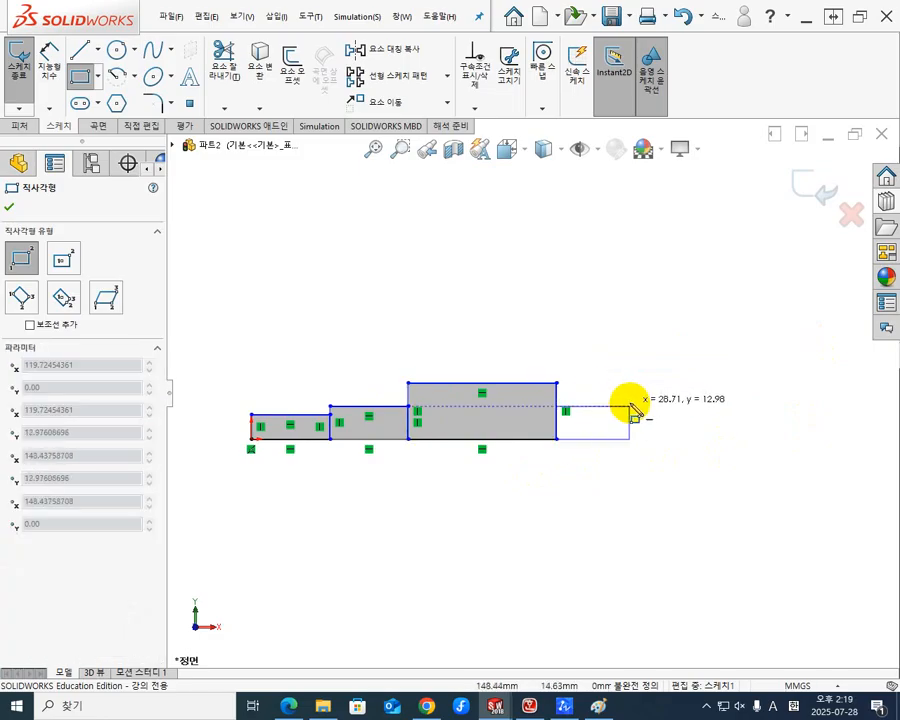
click(636, 401)
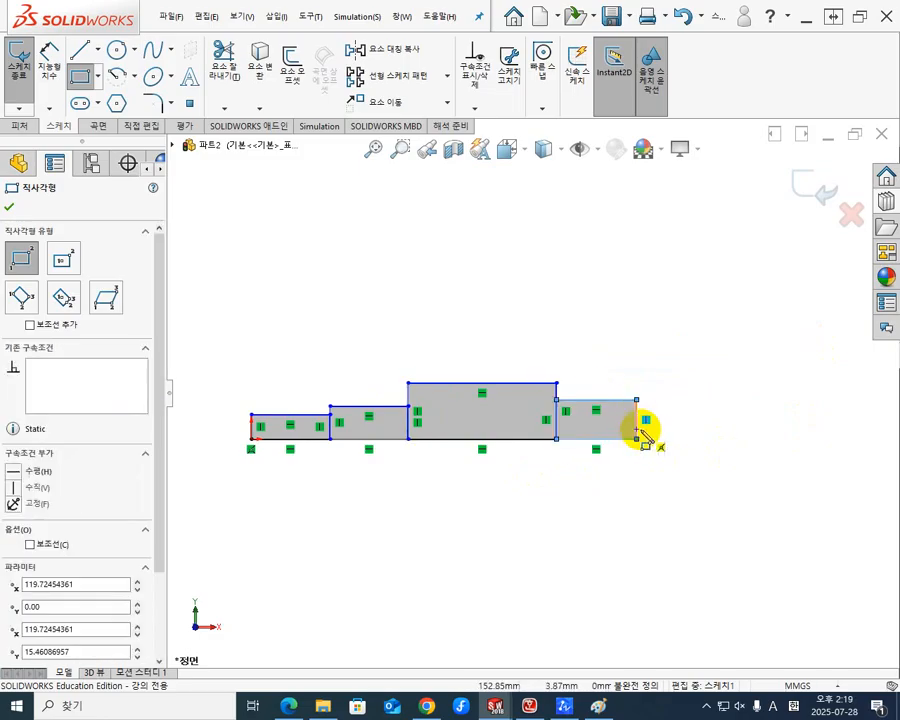
click(637, 439)
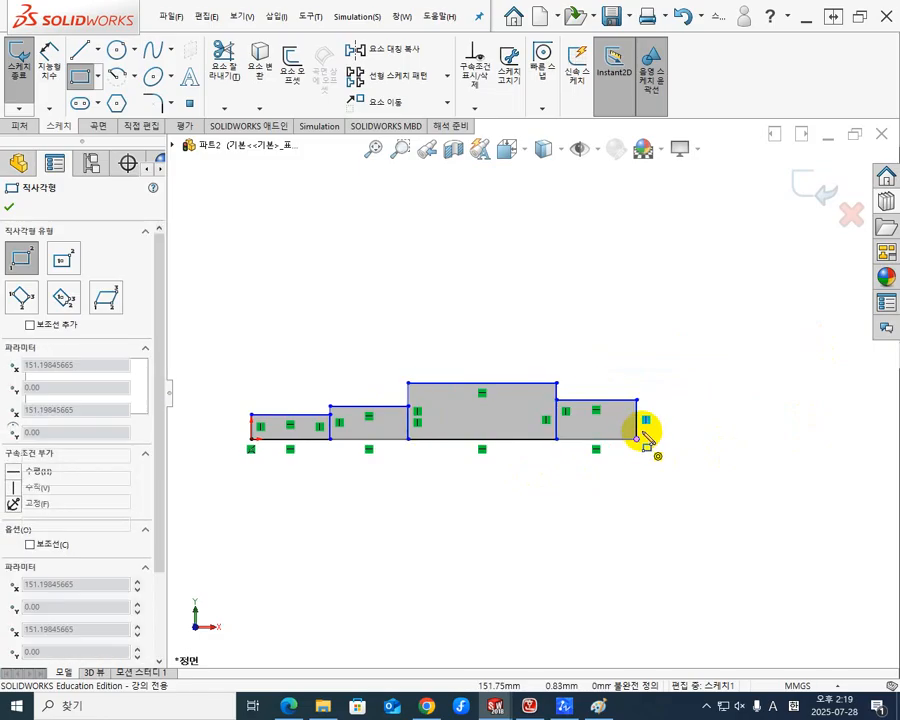
click(690, 410)
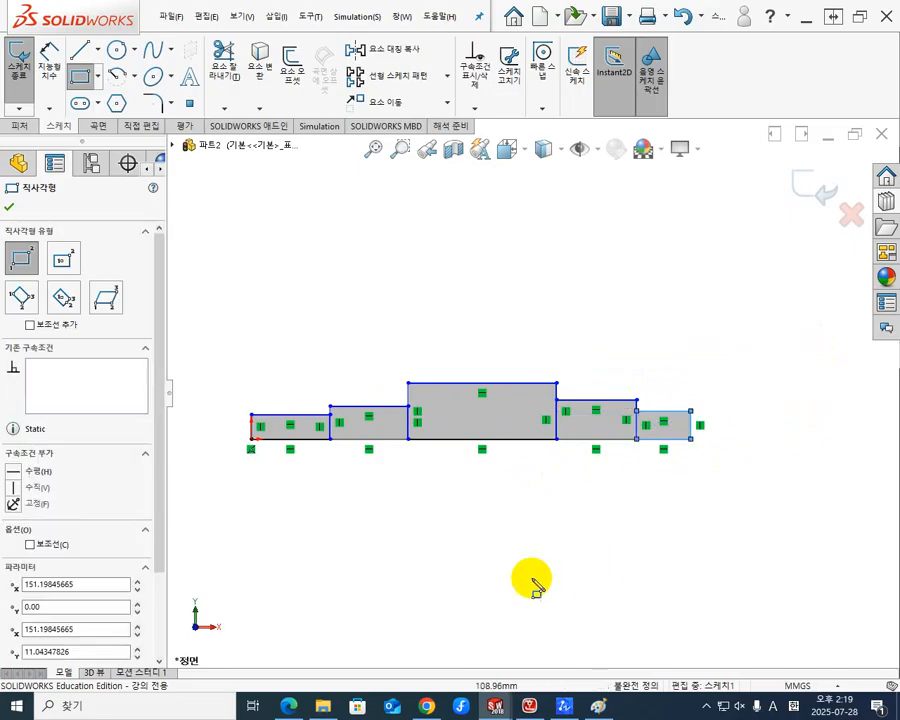
key(Escape)
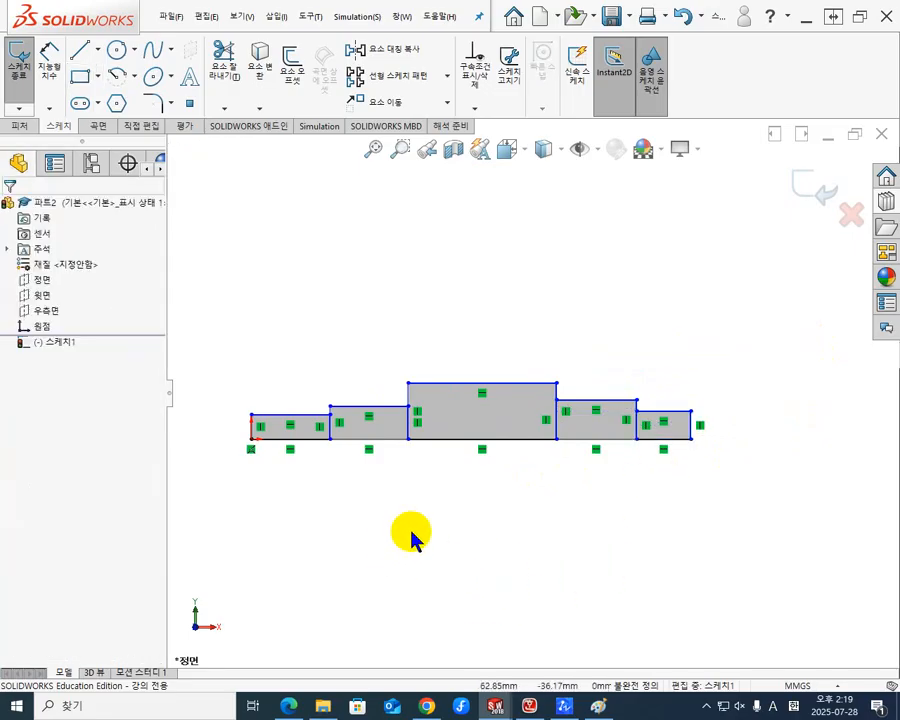
Convert the five bottom lines of the rectangles into construction geometry to form the shaft's centreline.
mouse_move(190, 433)
mouse_down()
mouse_move(603, 474)
mouse_move(738, 466)
mouse_up()
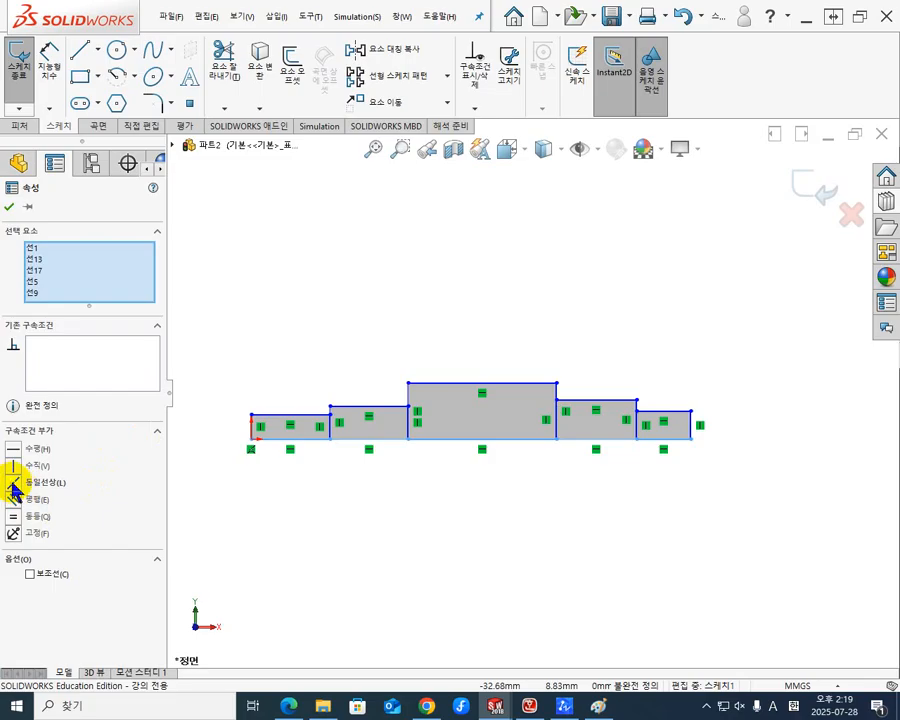
click(30, 573)
click(400, 497)
Examine the stepped shaft profile and its construction baseline from the origin to the far end.
scroll(680, 424, down, 3)
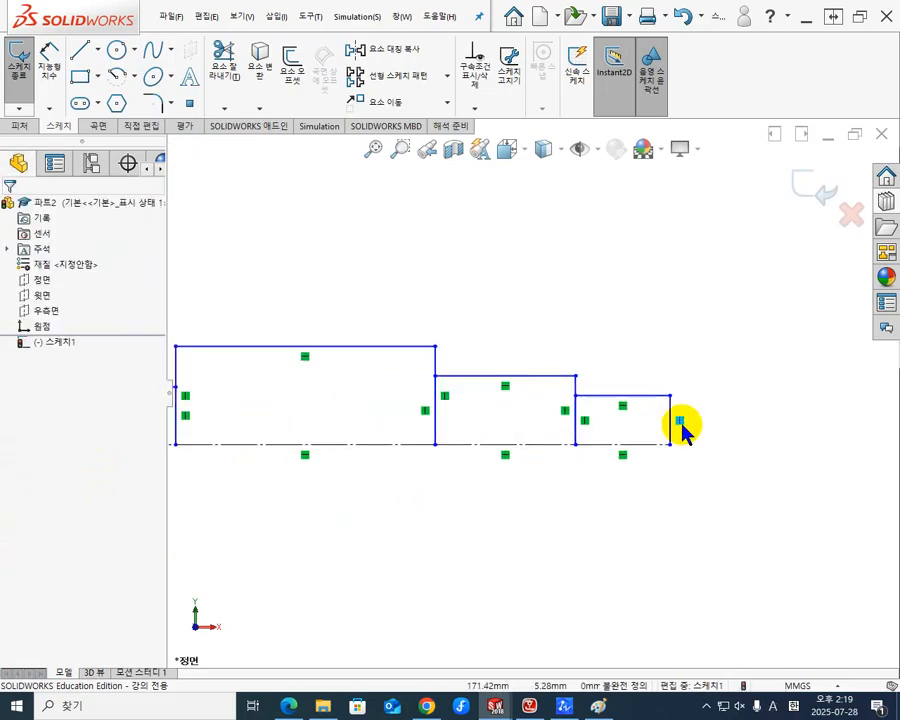
scroll(656, 426, up, 3)
scroll(656, 424, down, 1)
scroll(372, 416, up, 2)
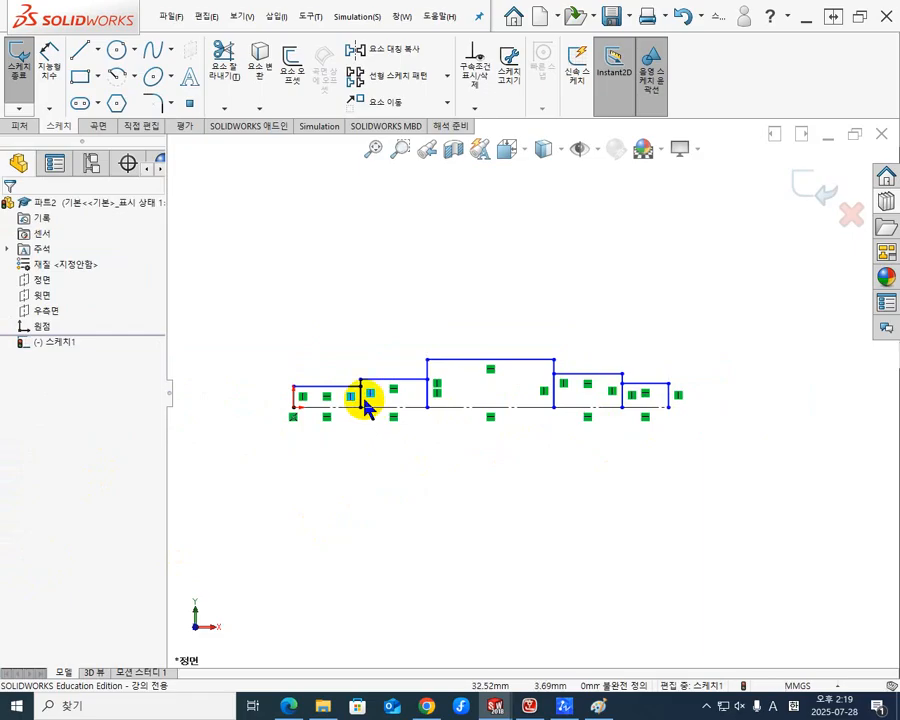
scroll(364, 402, up, 2)
scroll(474, 414, down, 5)
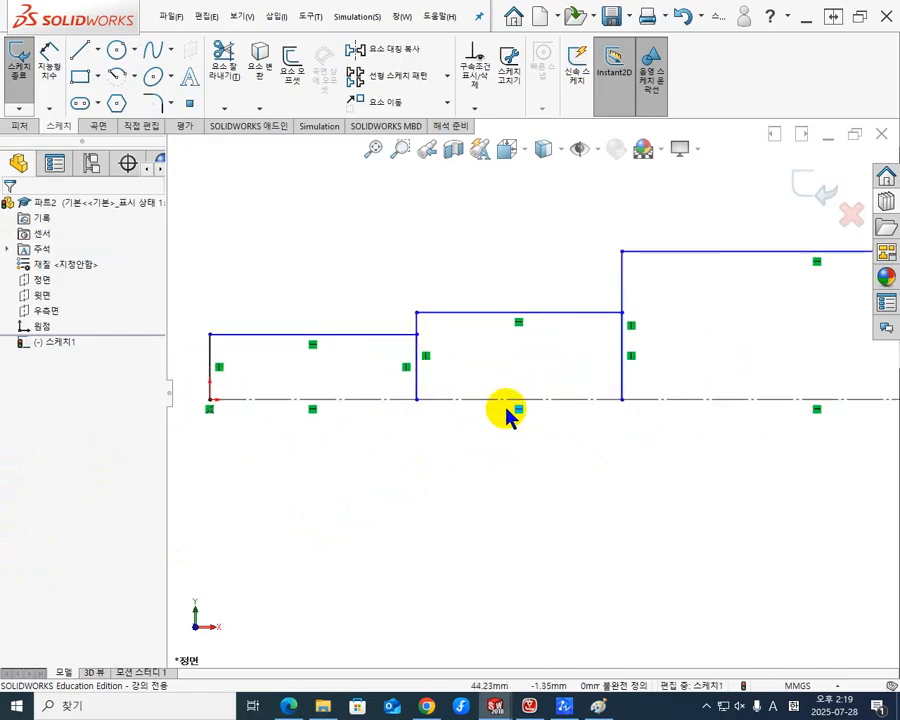
scroll(626, 406, up, 4)
scroll(778, 402, up, 1)
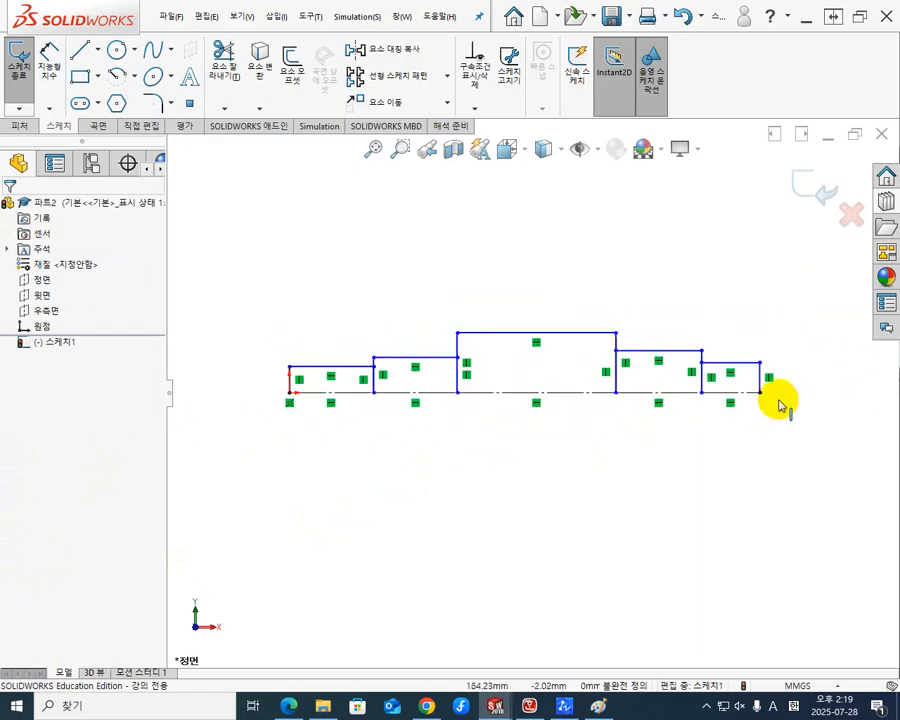
scroll(659, 381, up, 1)
scroll(609, 402, down, 2)
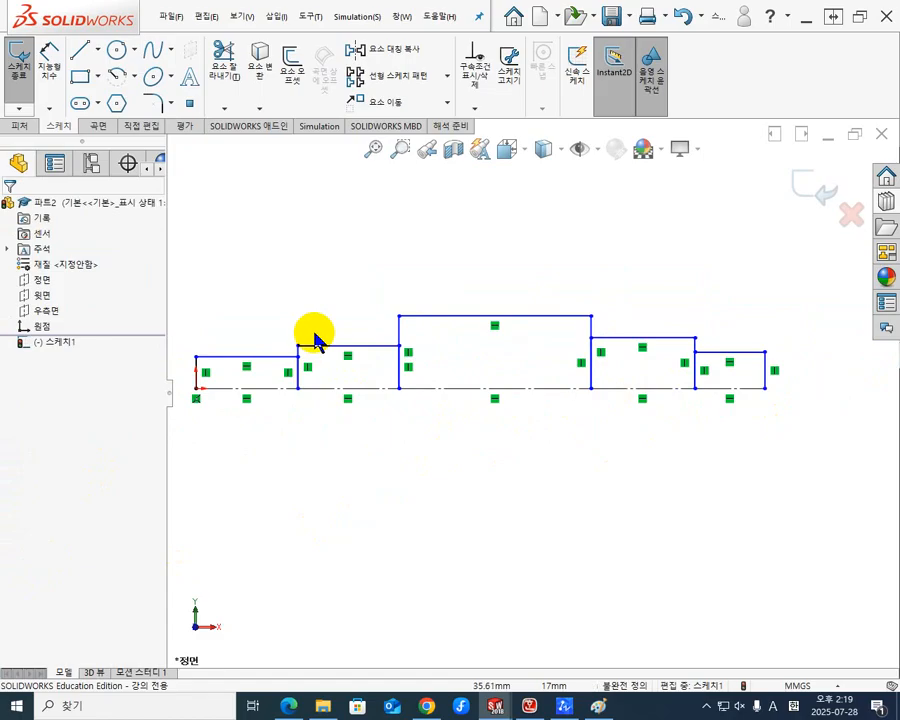
Trim away the inner vertical lines between the five sections with Power Trim, leaving one stepped outline above the centreline.
click(227, 110)
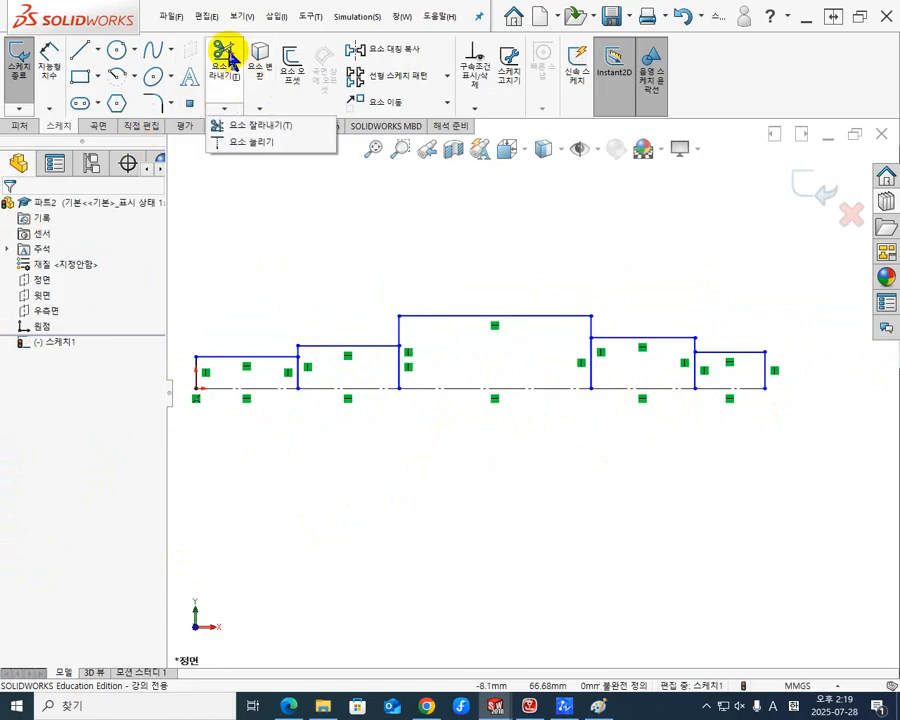
click(229, 58)
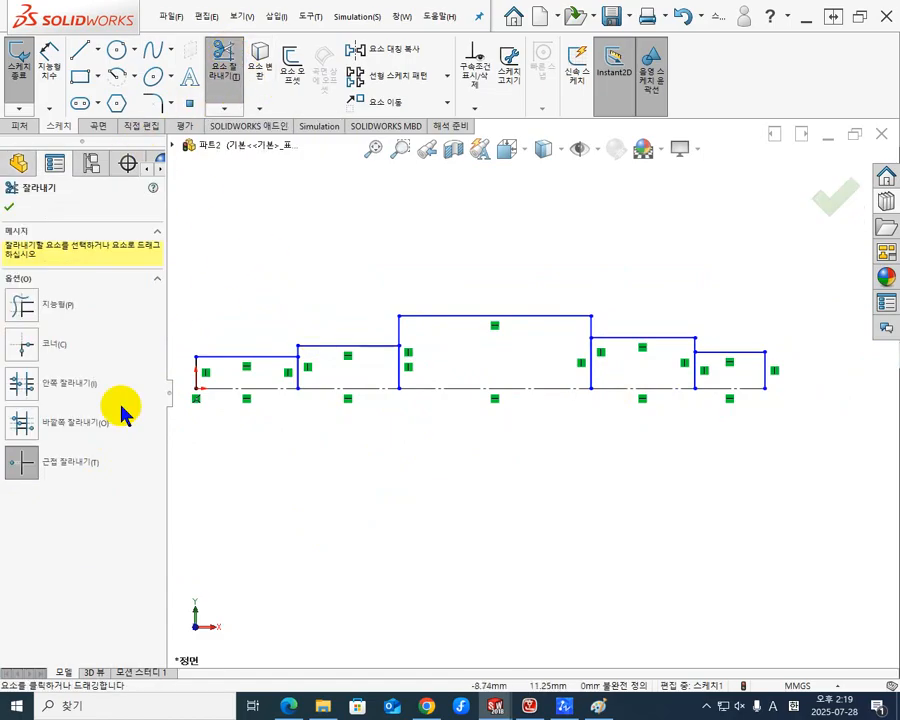
click(30, 316)
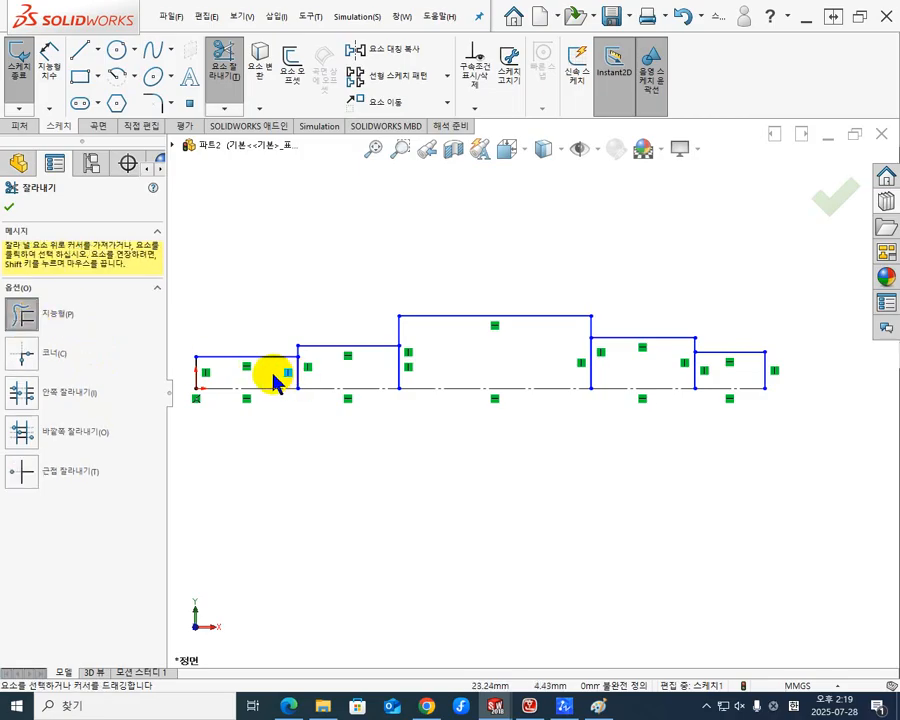
mouse_move(277, 380)
mouse_down()
mouse_move(567, 366)
mouse_move(717, 370)
mouse_up()
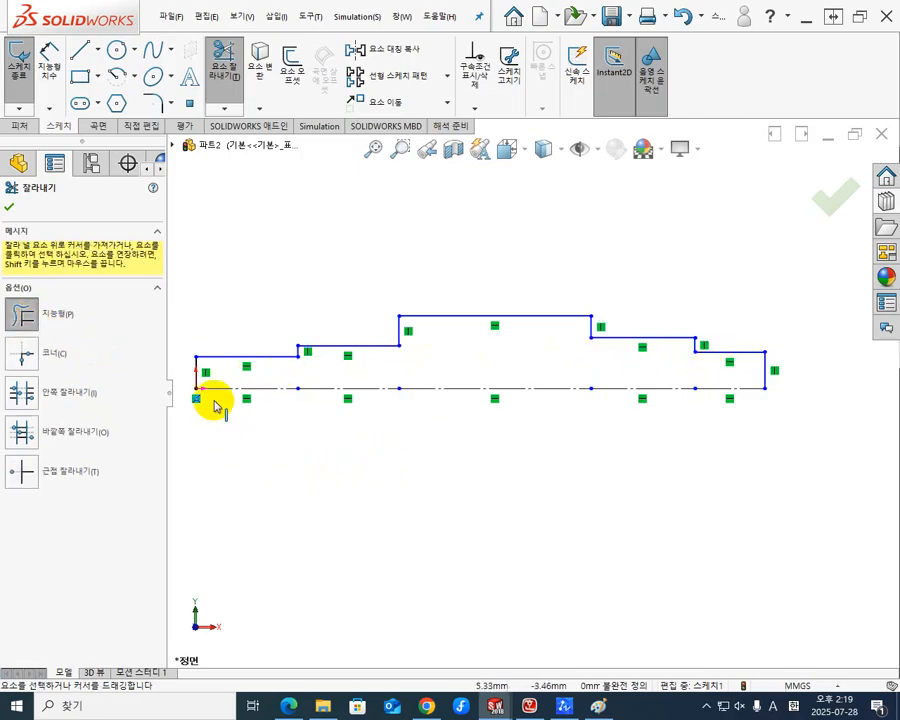
click(10, 206)
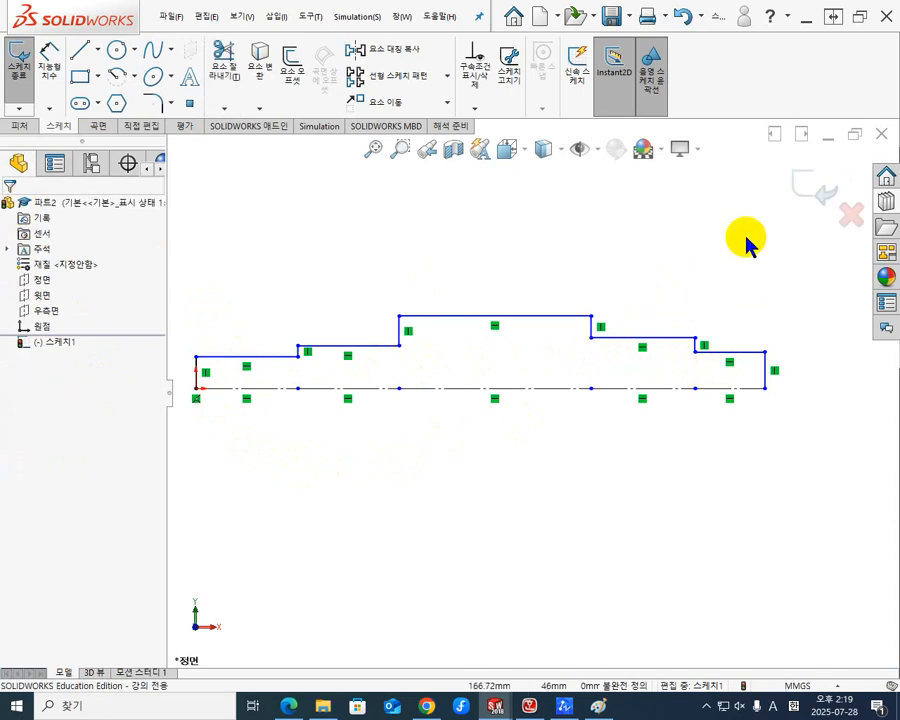
Hide the sketch relation symbols from the view.
click(539, 261)
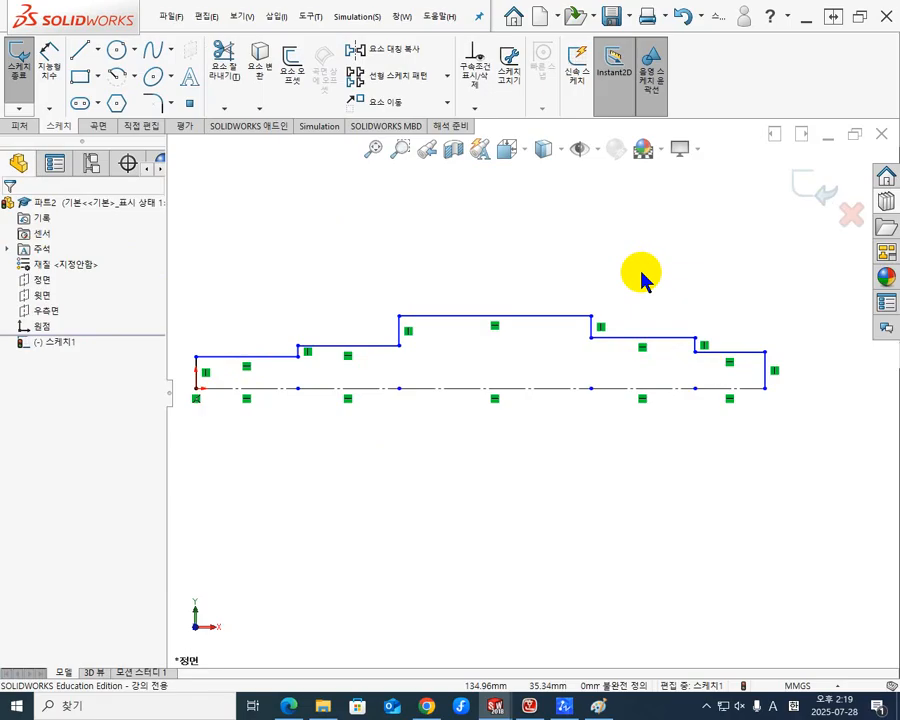
click(597, 150)
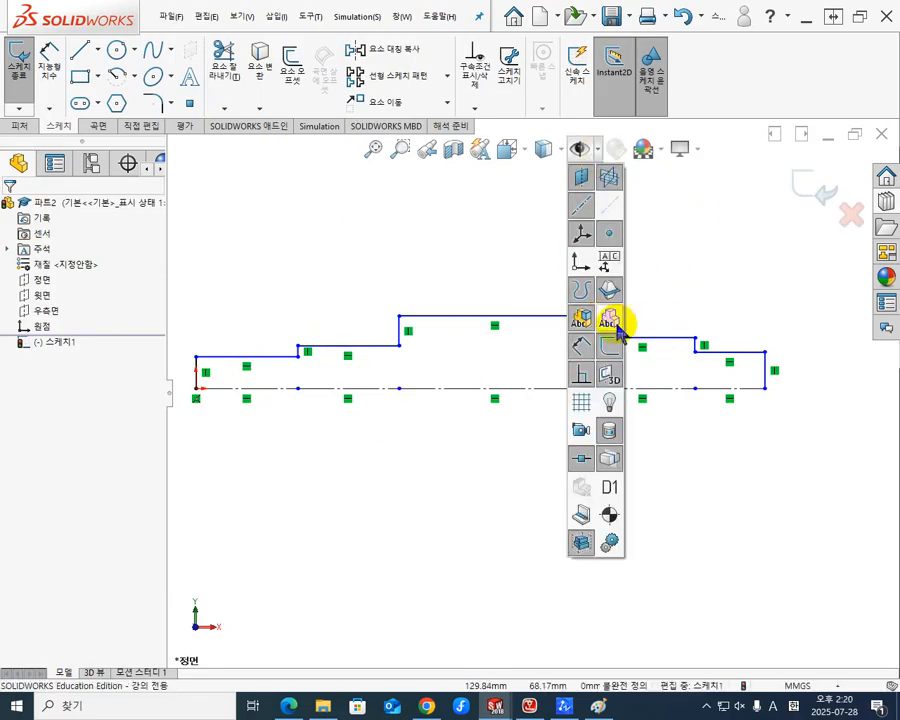
click(581, 378)
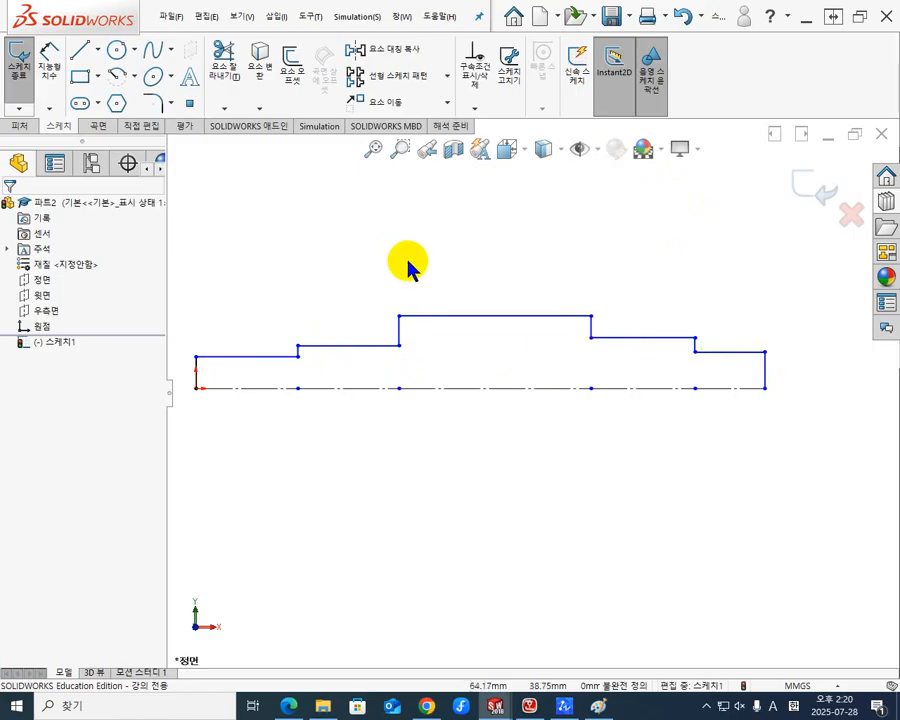
Make the upper lines of the first and last shaft sections collinear.
click(279, 357)
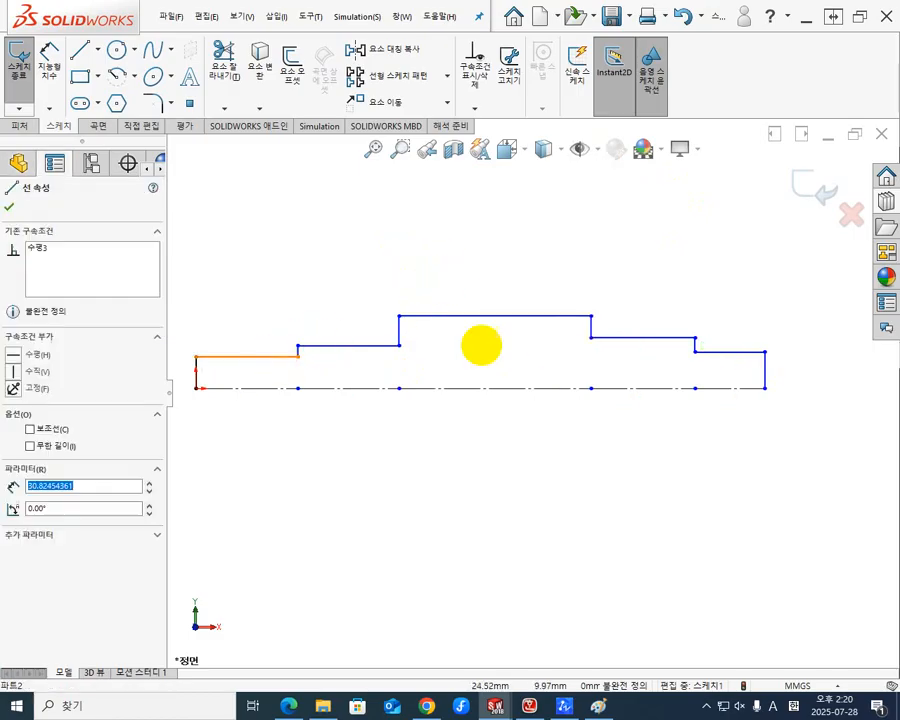
ctrl+click(745, 353)
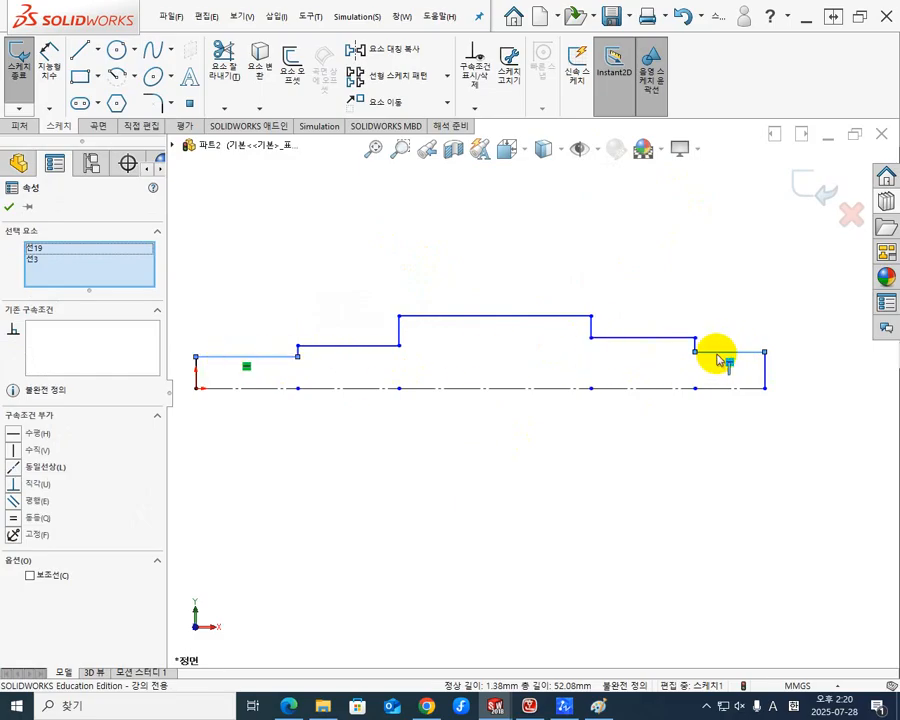
click(13, 469)
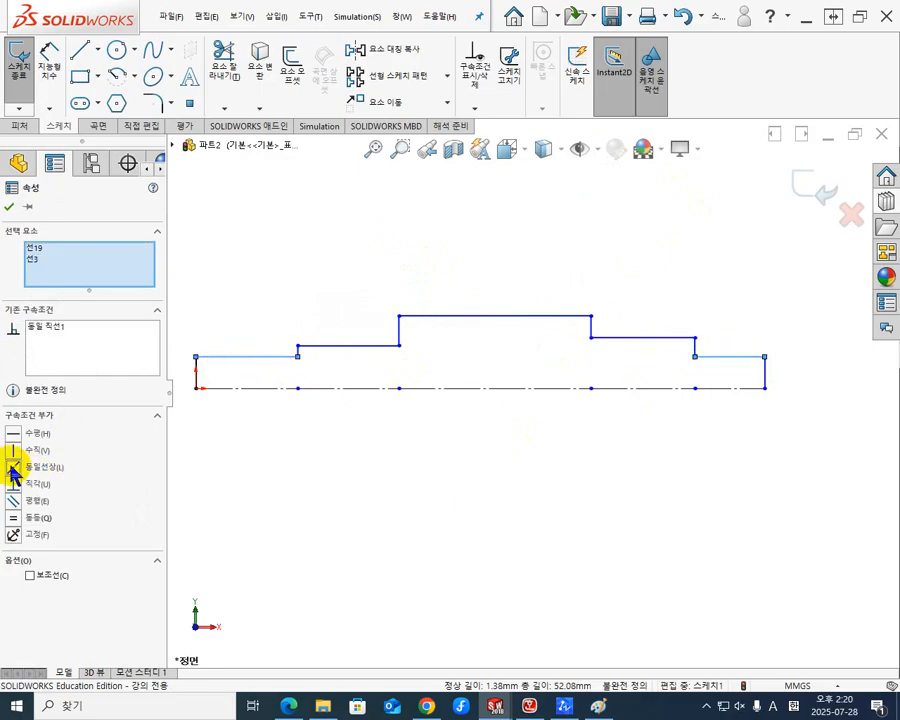
click(183, 262)
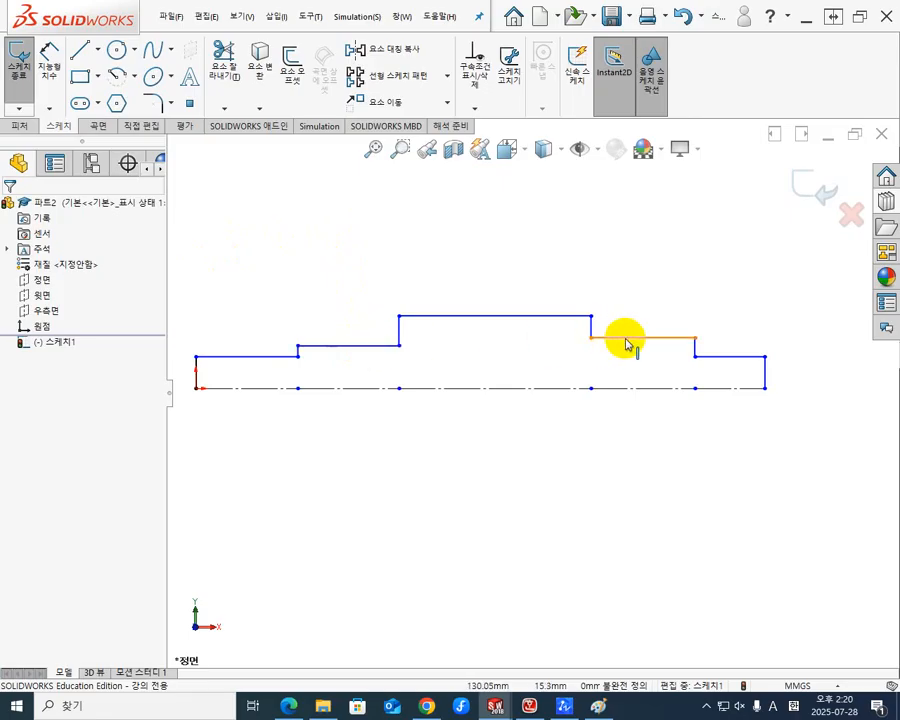
Make the upper lines of the second and fourth shaft sections collinear.
click(361, 348)
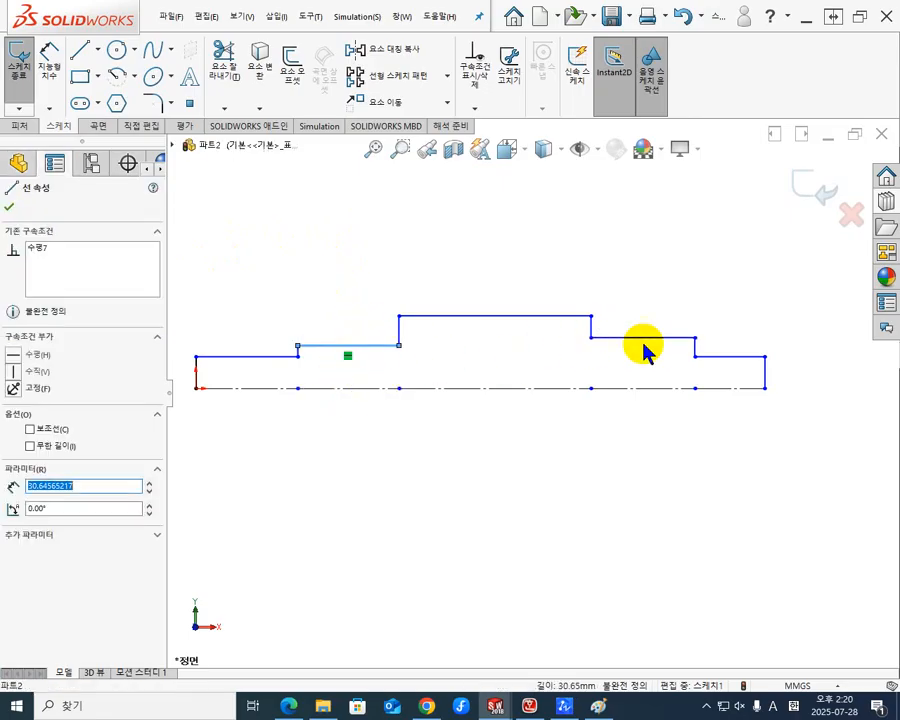
ctrl+click(670, 340)
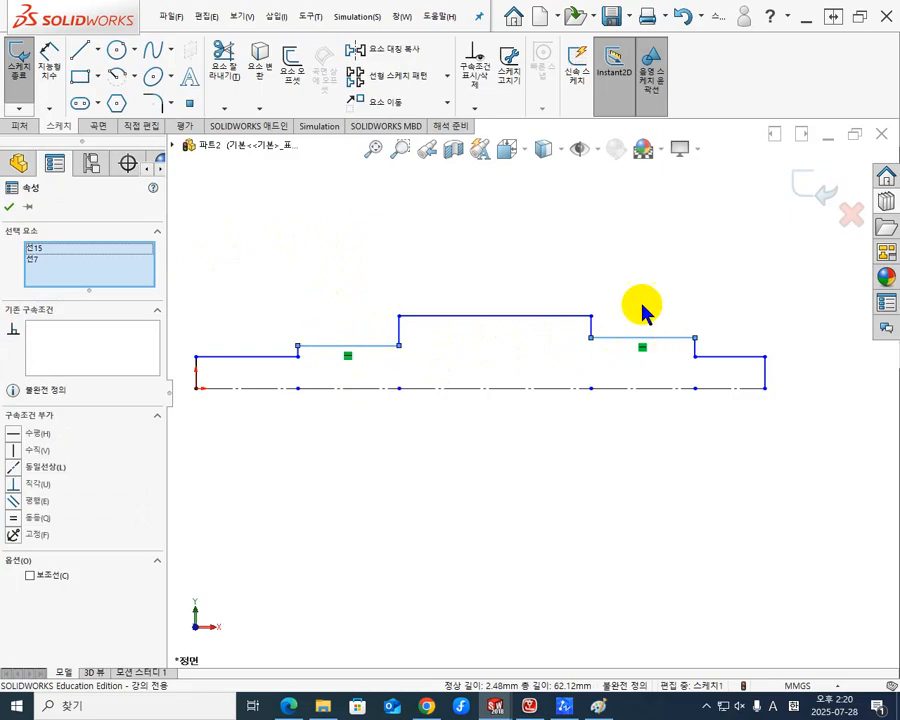
click(12, 467)
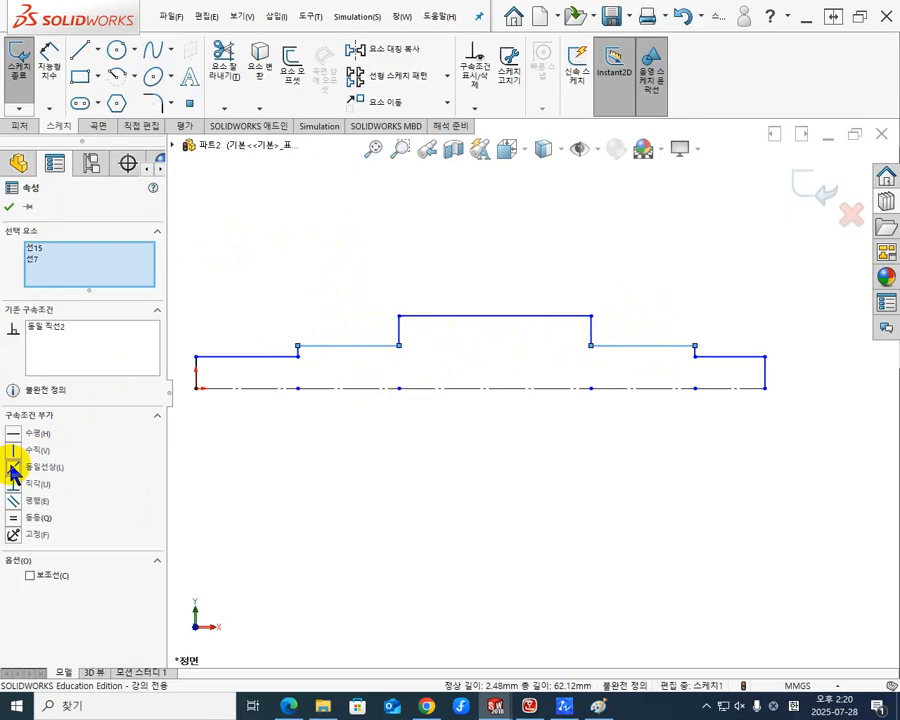
click(439, 490)
Dimension the first section's upper line against the centreline as a doubled diameter dimension of 10 mm.
scroll(460, 472, down, 1)
scroll(466, 462, up, 3)
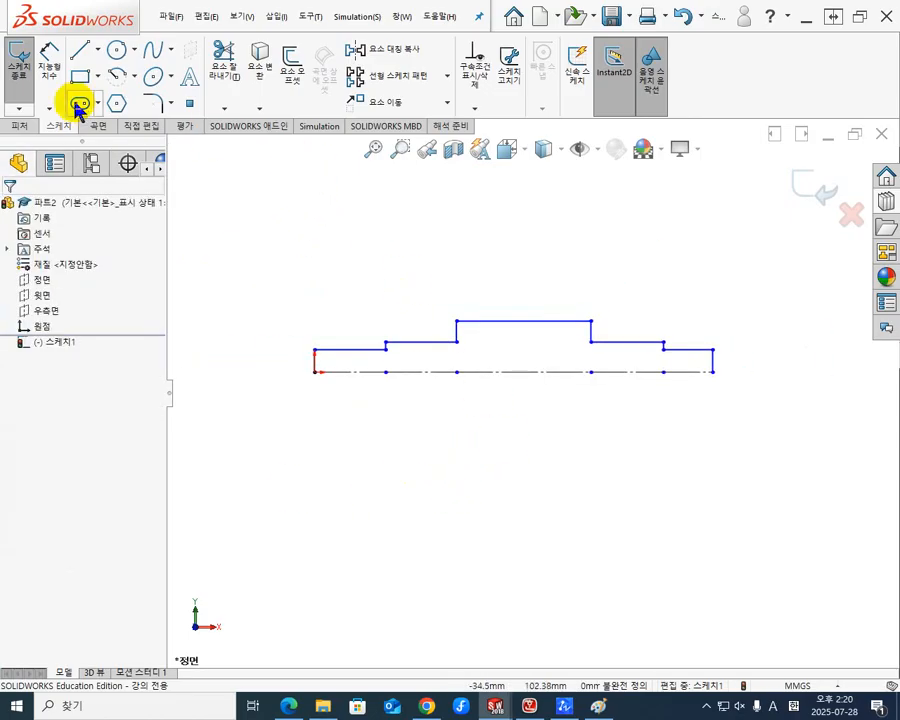
click(50, 55)
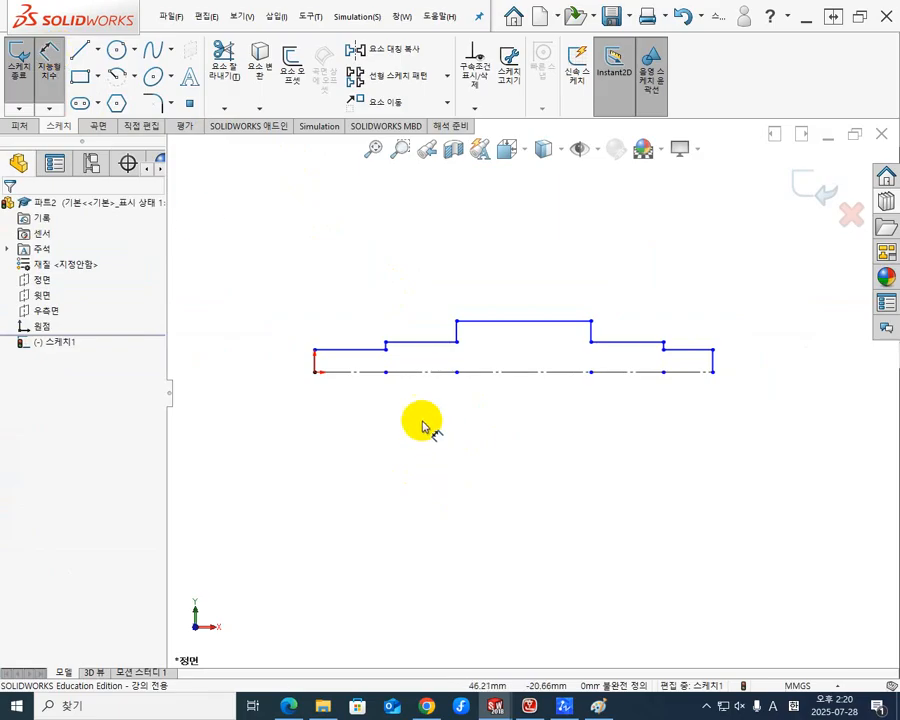
click(363, 350)
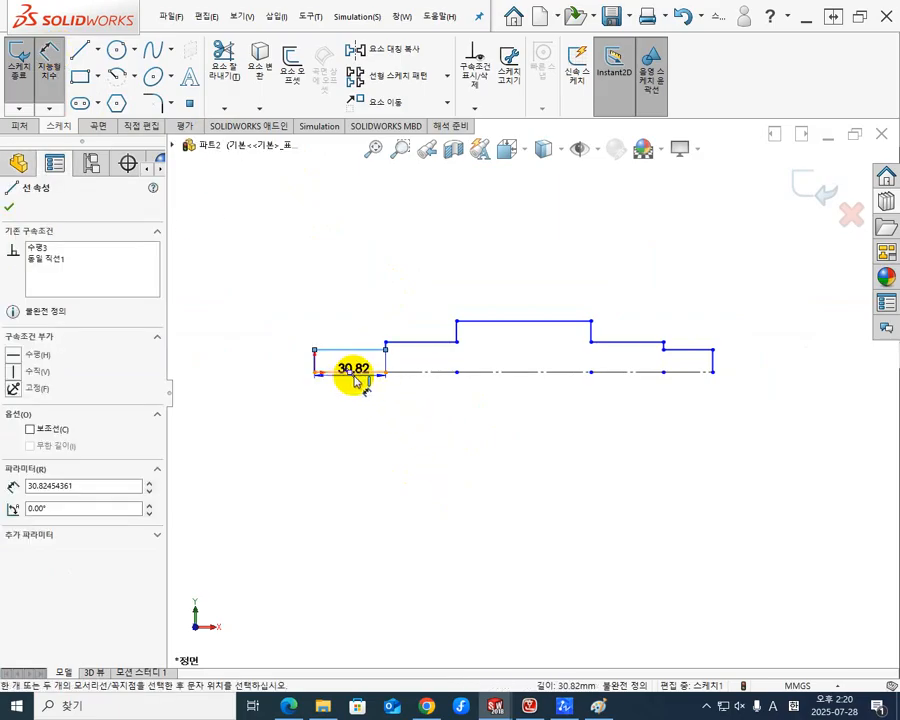
click(354, 372)
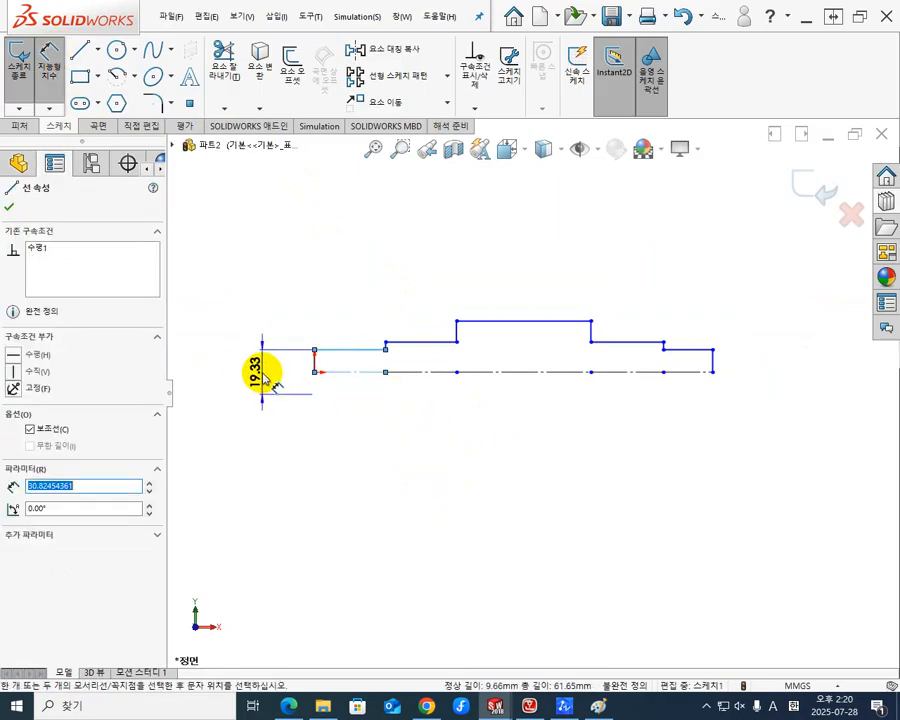
click(186, 436)
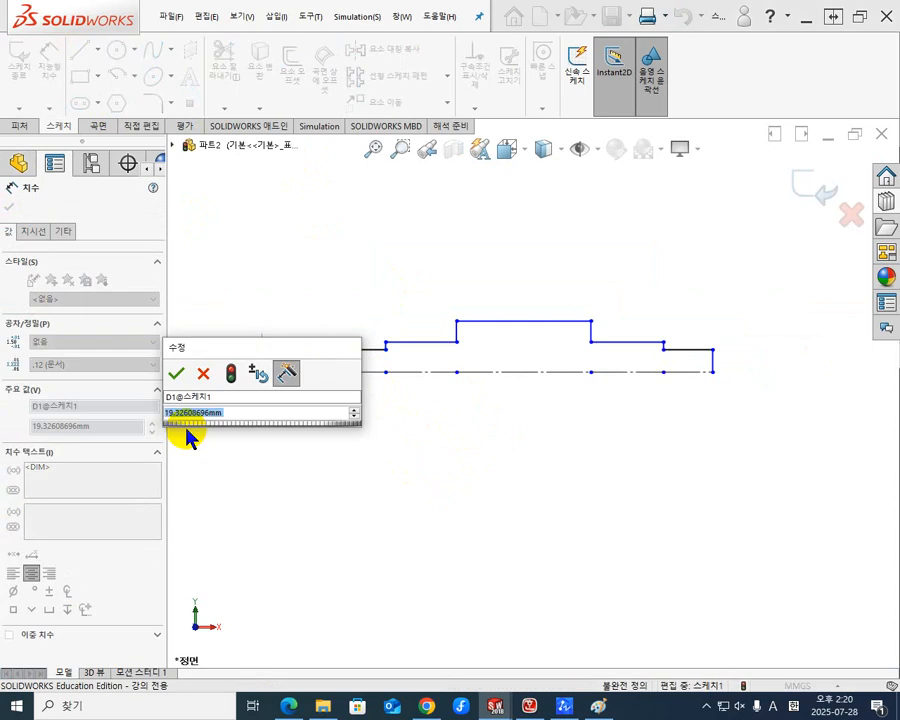
text(10)
key(Return)
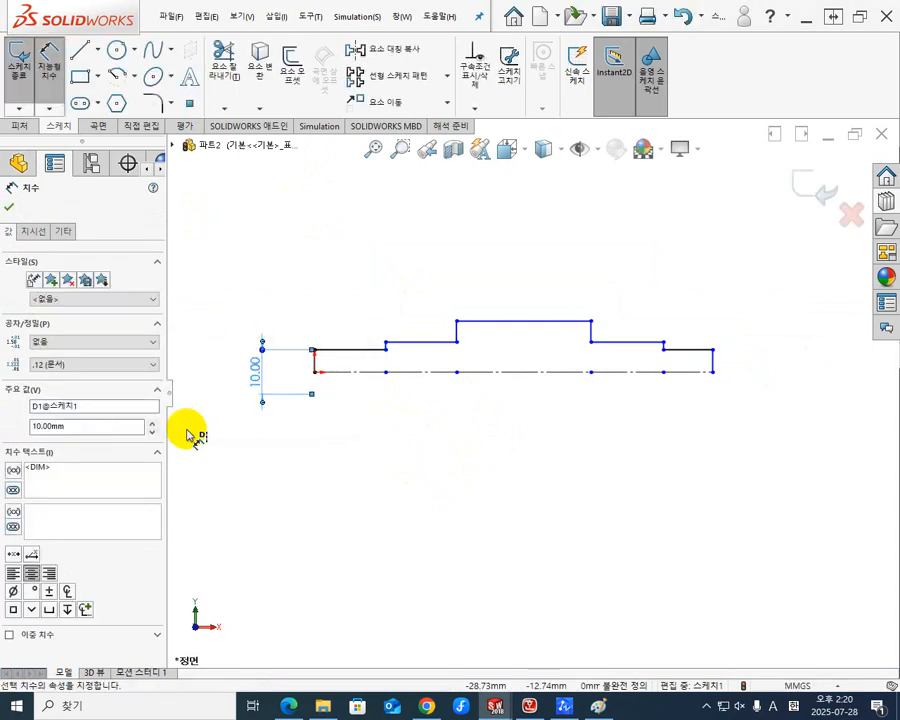
click(490, 450)
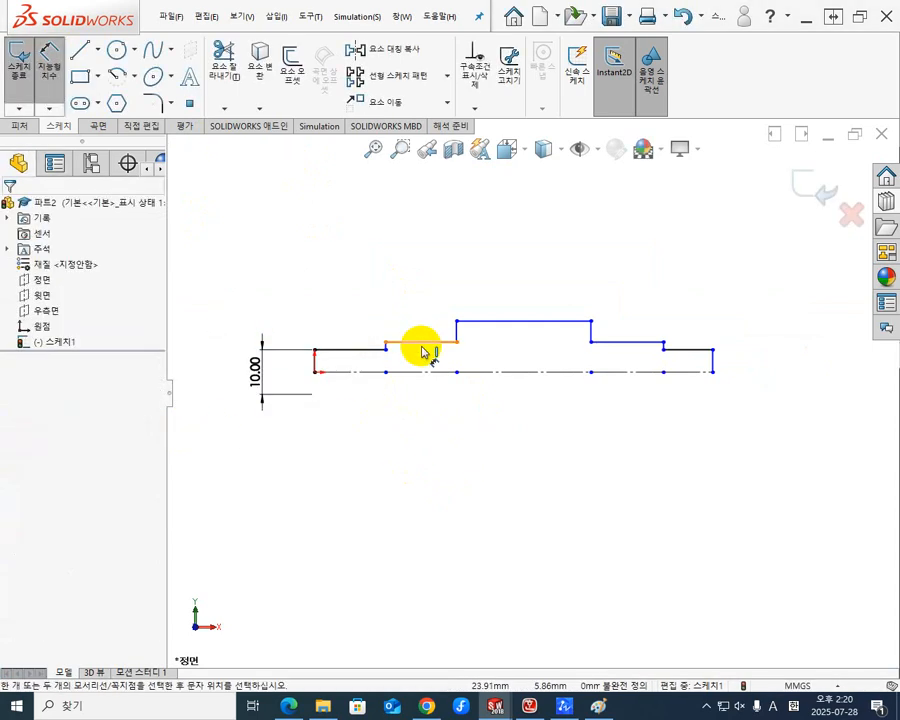
Add a doubled diameter dimension of 12 mm between the second section's upper line and the centreline.
click(422, 344)
click(426, 373)
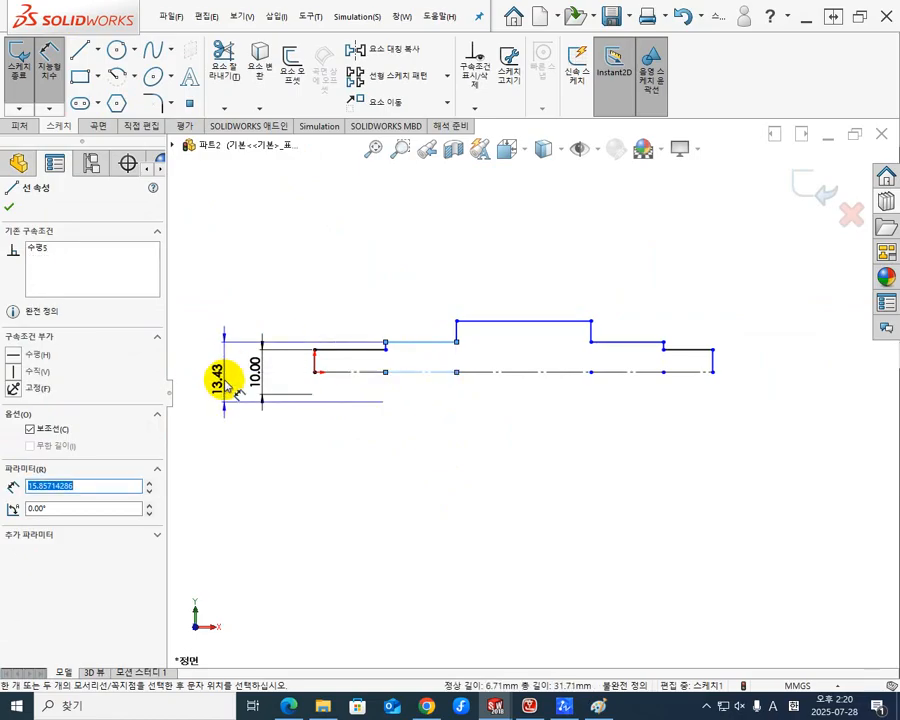
click(226, 372)
text(12)
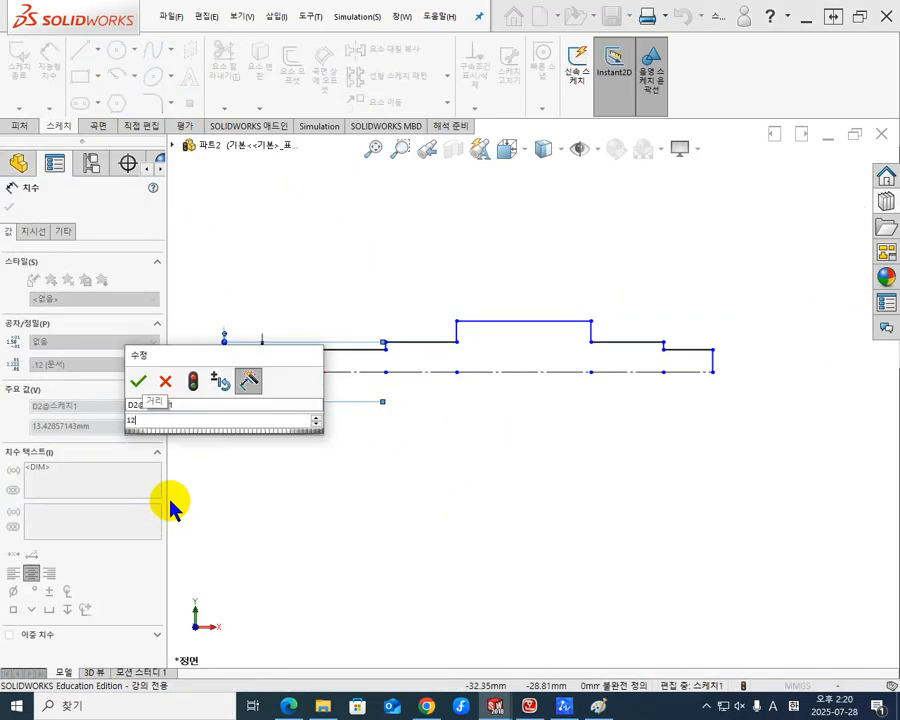
key(Return)
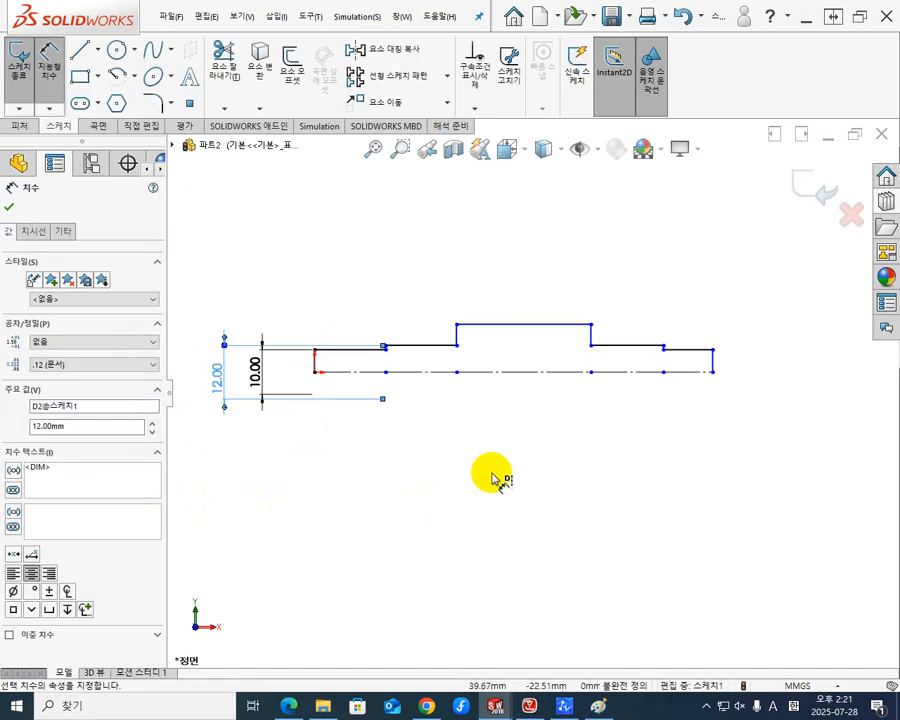
click(492, 472)
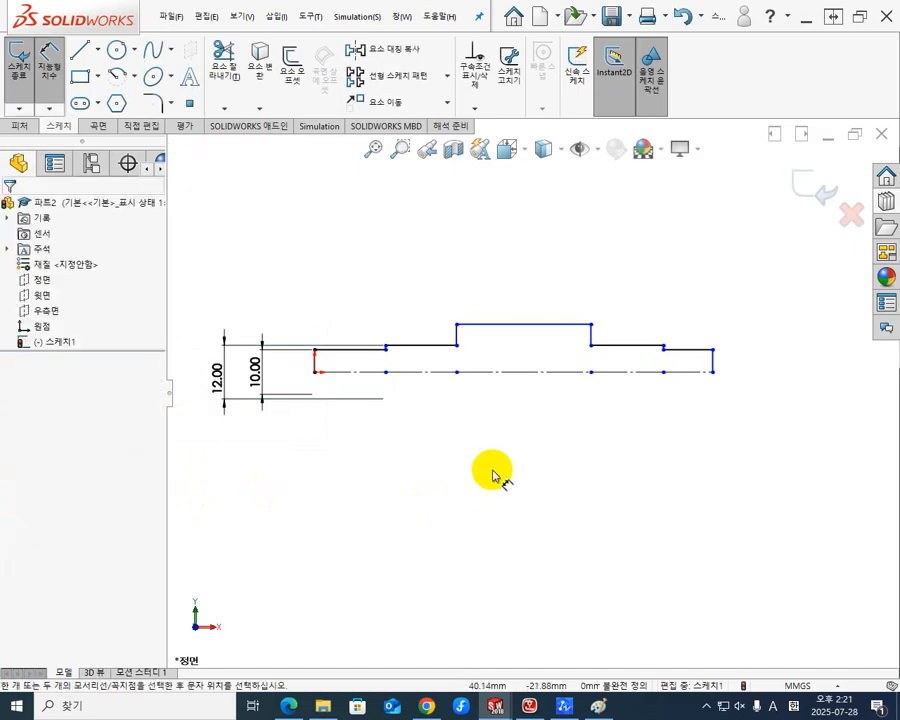
Add a doubled diameter dimension of 15 mm between the middle section's upper line and the centreline.
click(549, 326)
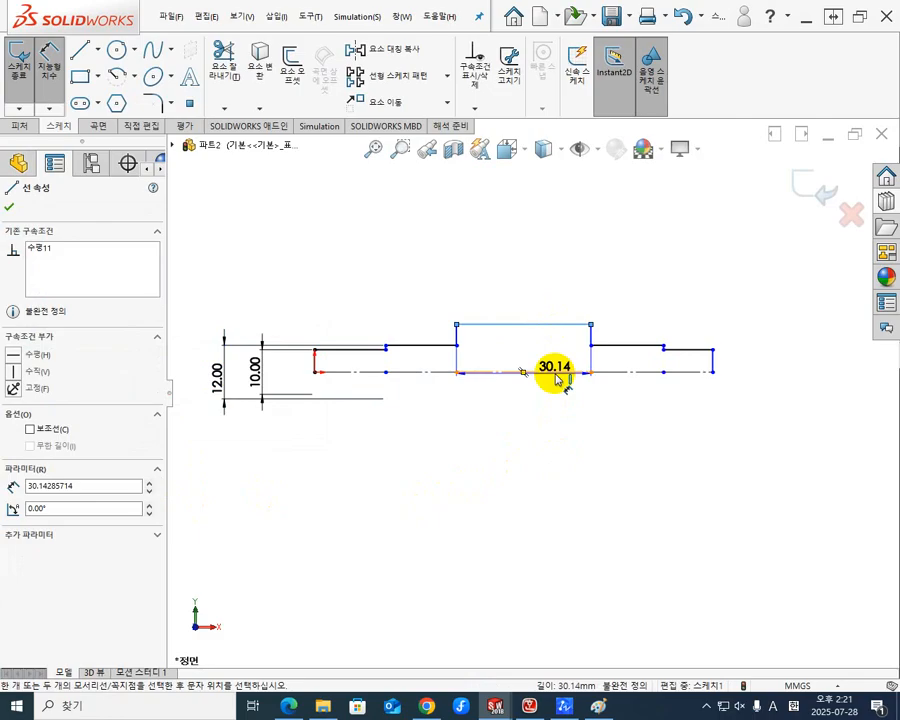
click(556, 372)
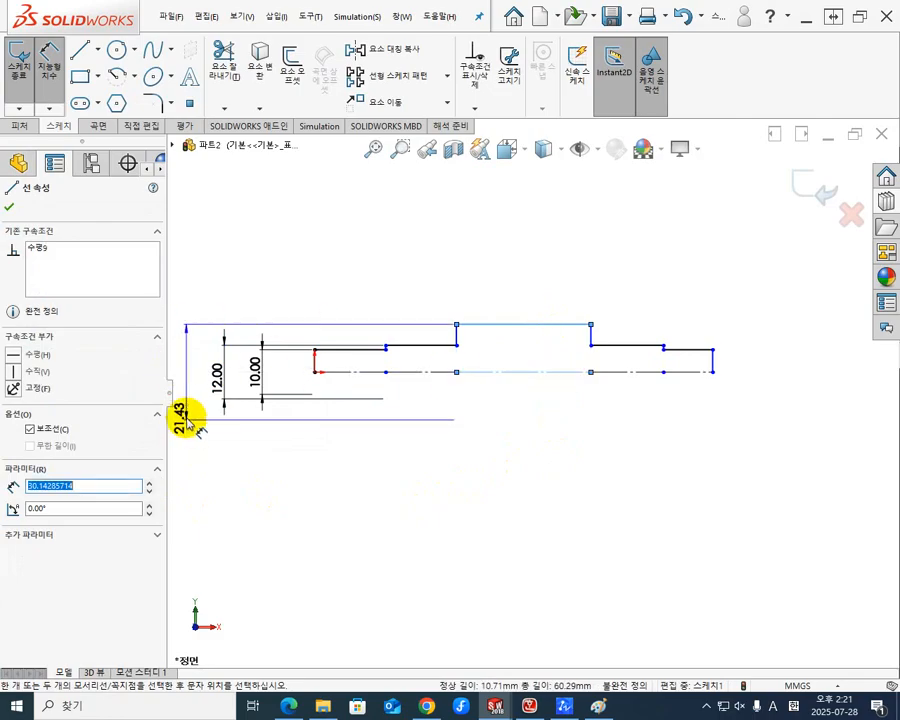
click(197, 395)
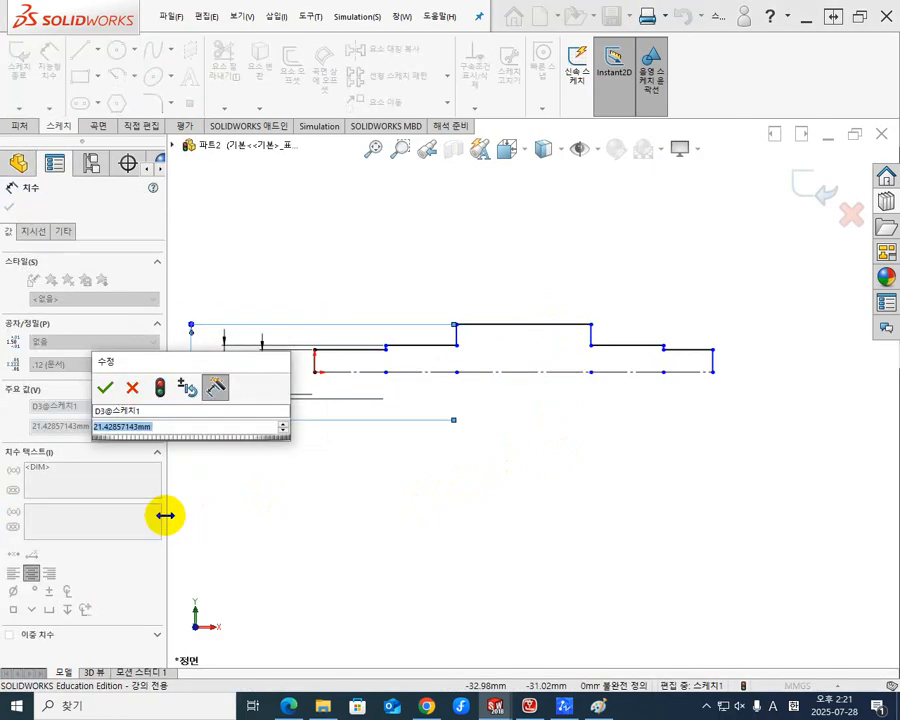
text(15)
key(Return)
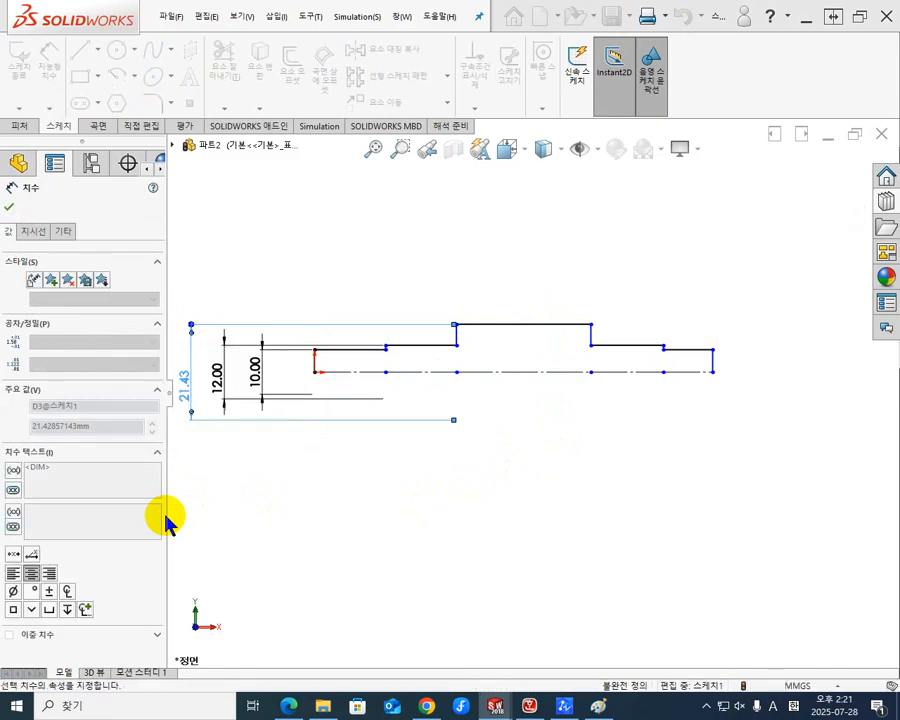
click(415, 495)
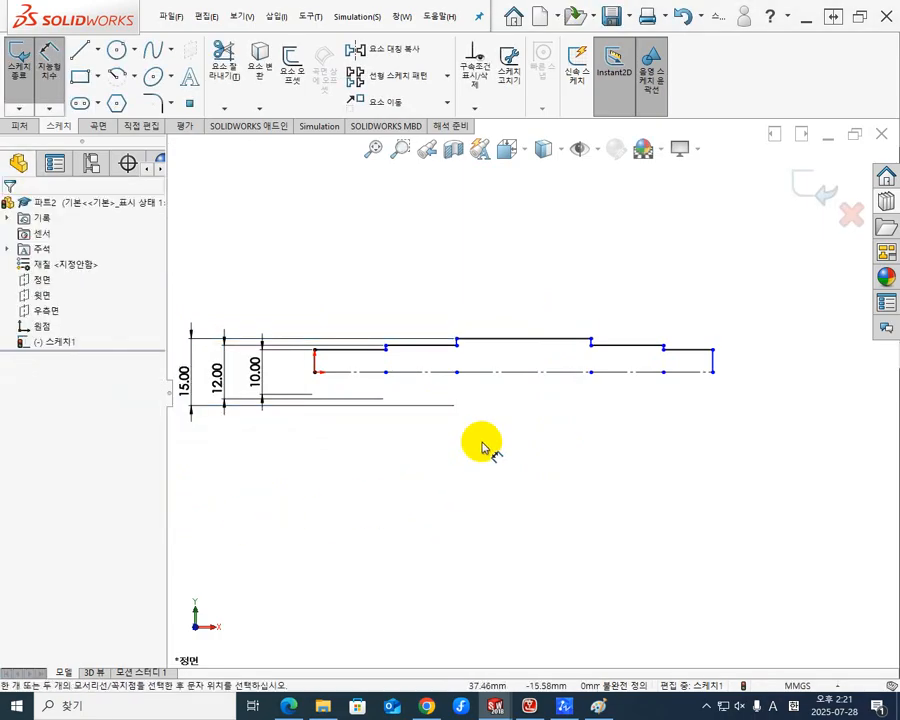
Switch to the assembly drawing in ZWCAD and examine the shaft's section lengths and diameters.
scroll(480, 442, down, 3)
scroll(500, 425, up, 5)
scroll(636, 356, up, 3)
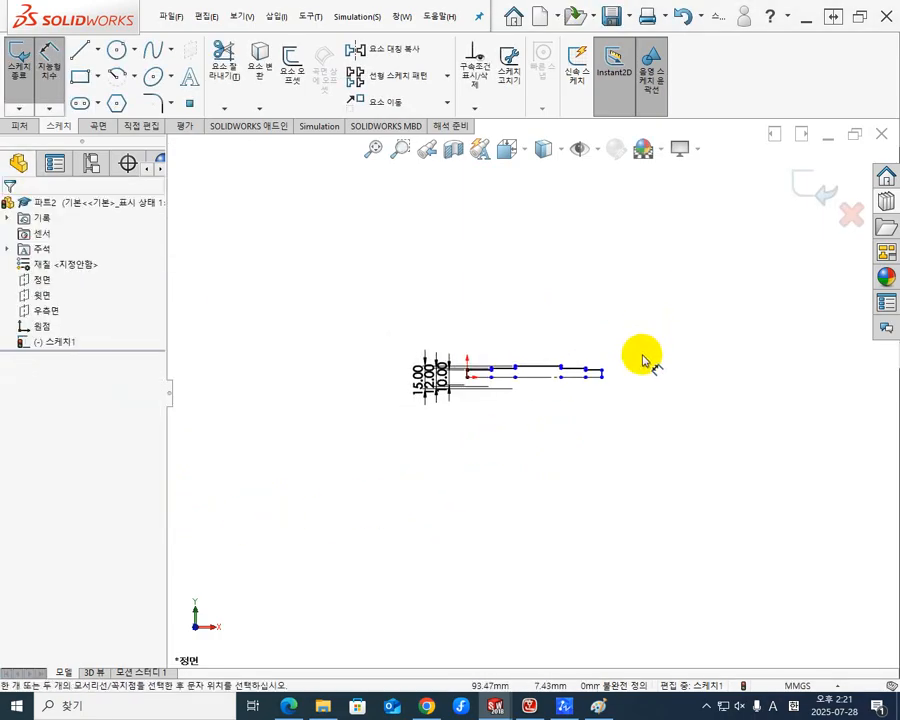
scroll(530, 394, down, 5)
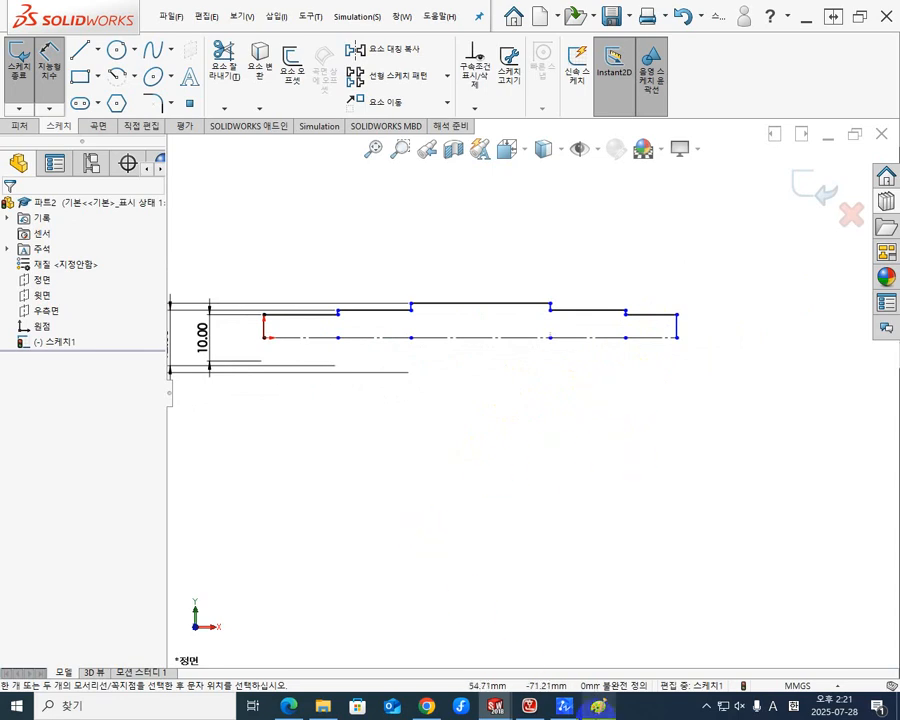
click(568, 706)
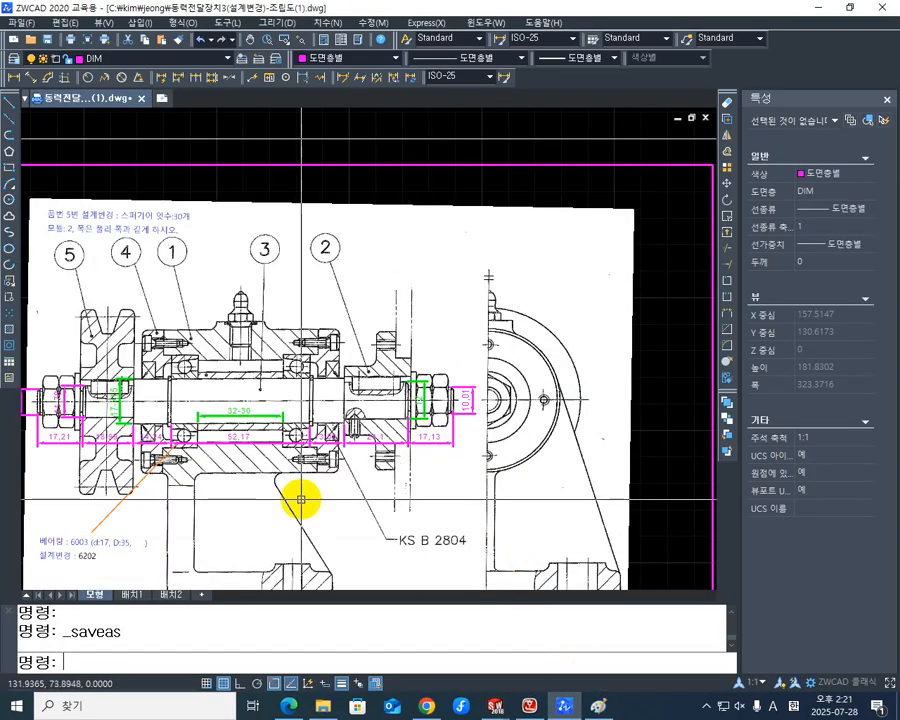
middle_drag(232, 484, 334, 487)
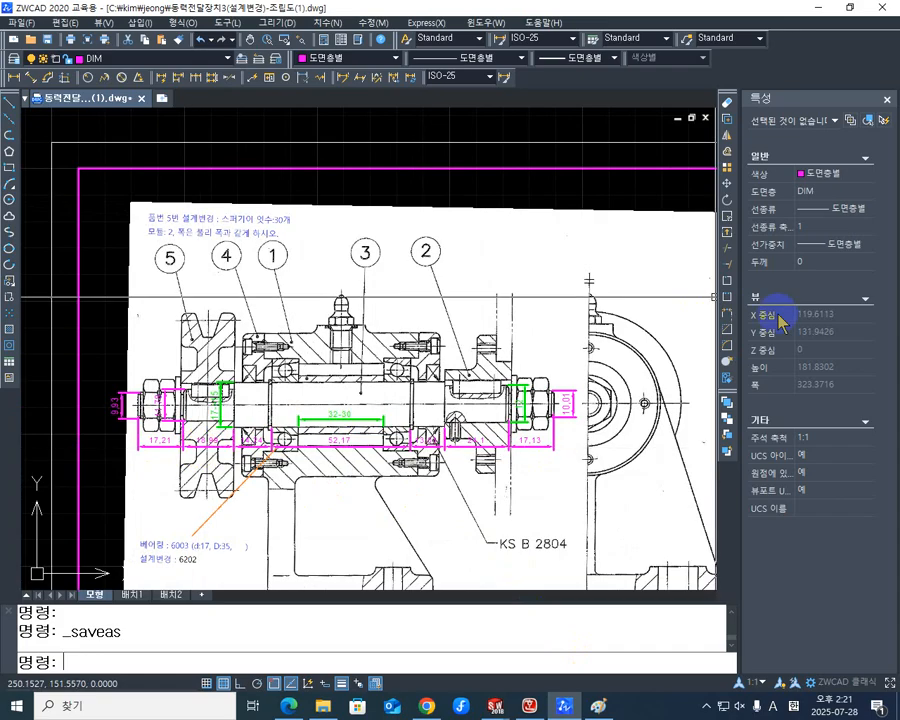
Return to SOLIDWORKS and dimension the length of the last section's upper line at the profile's far end as 17 mm.
click(814, 8)
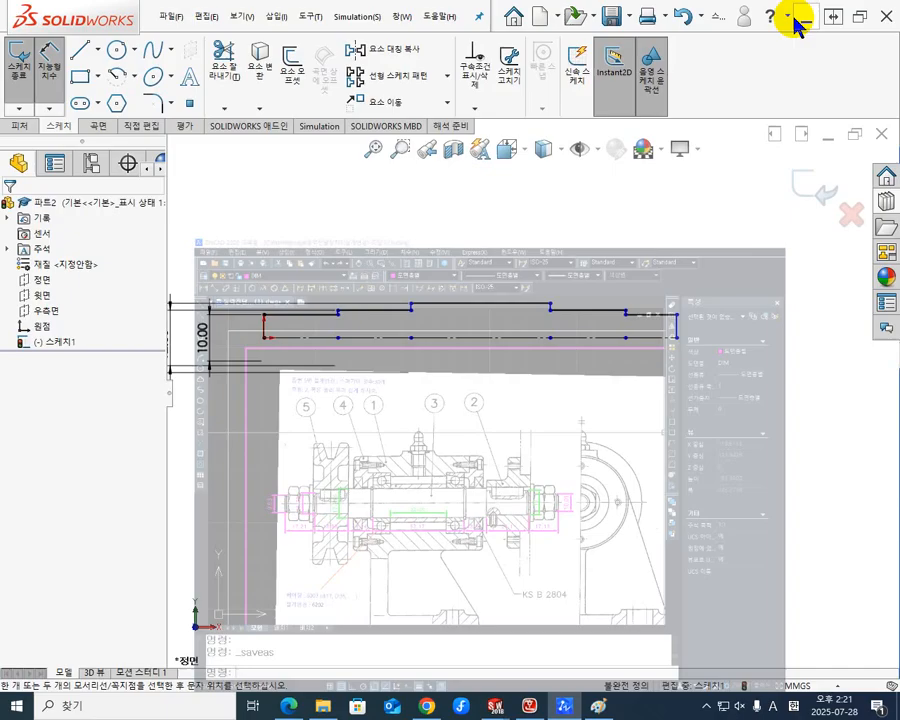
click(659, 314)
double_click(655, 246)
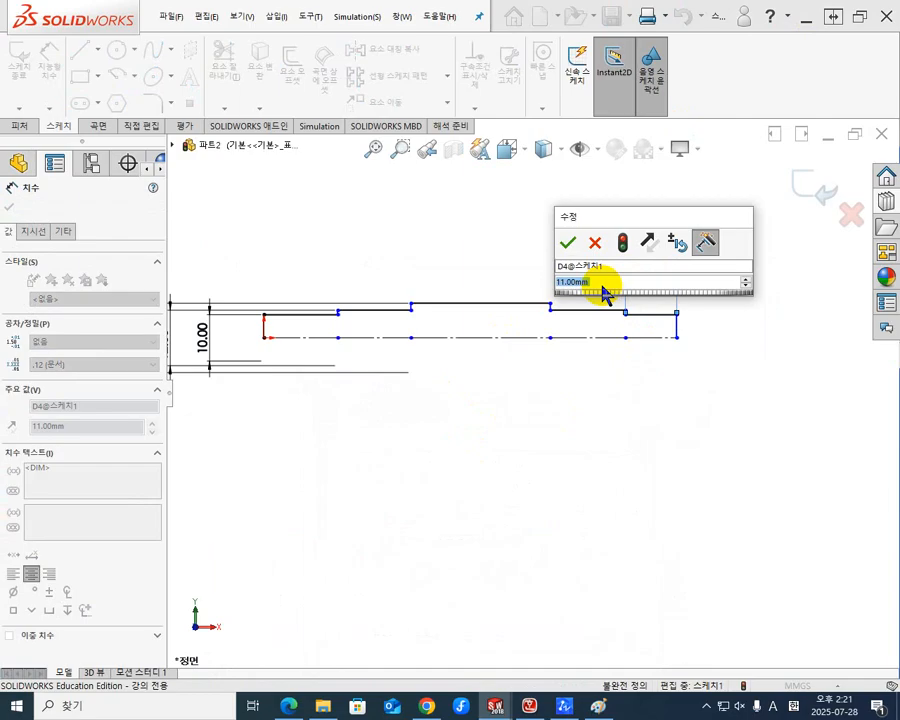
text(17)
key(Return)
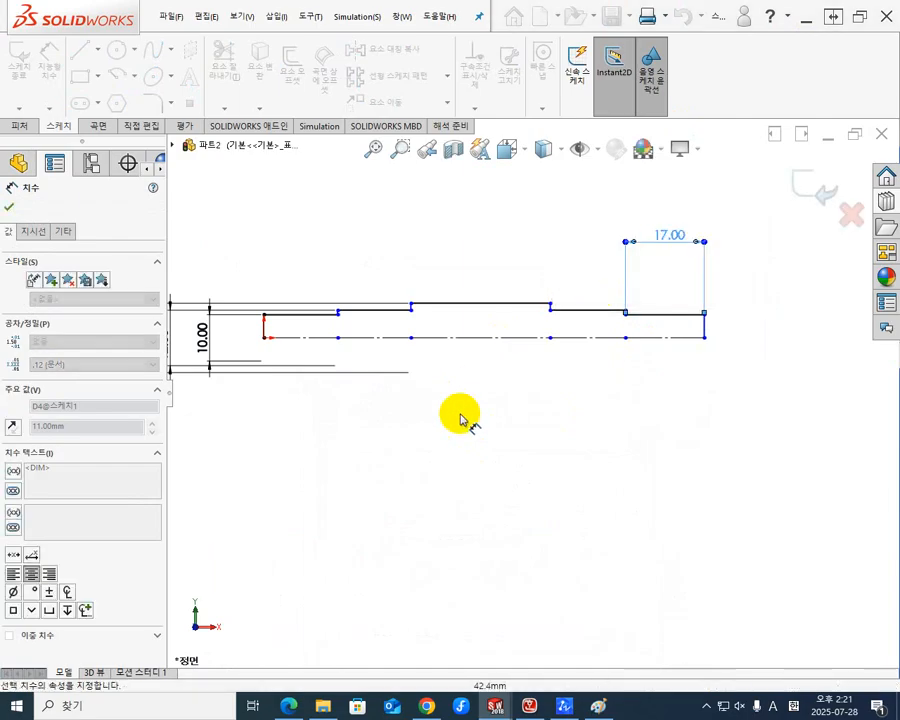
Dimension the length of the first section's upper line, starting at the origin end, as 17 mm.
click(290, 318)
double_click(267, 235)
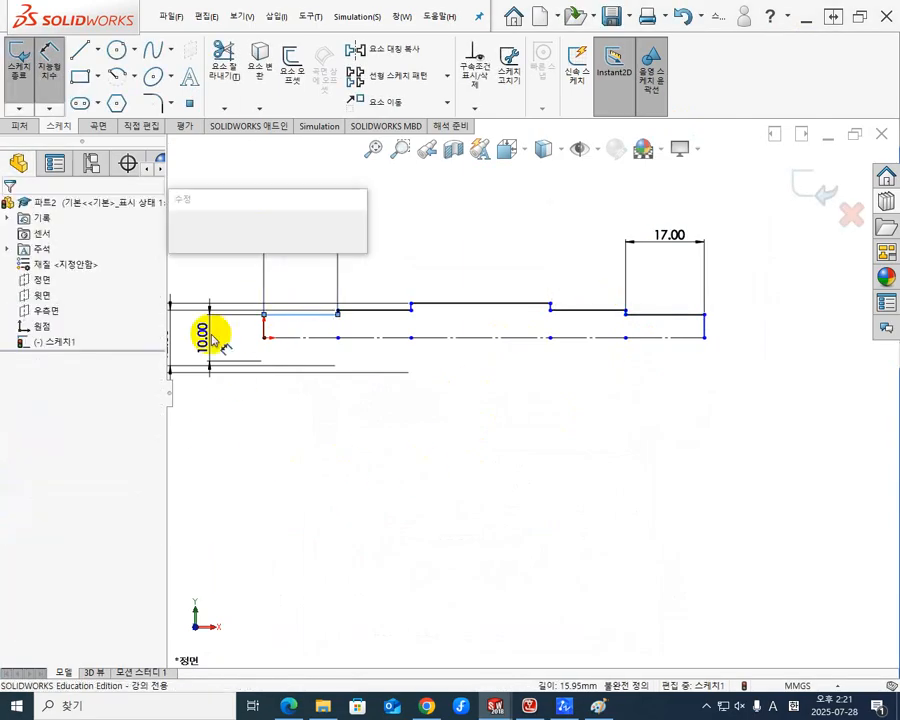
text(17)
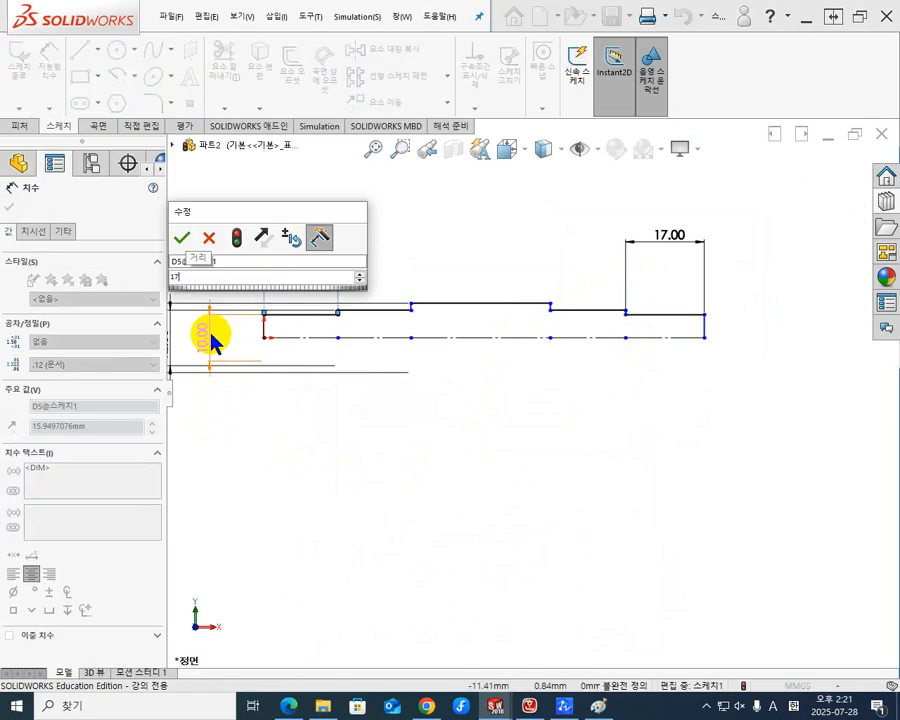
key(Return)
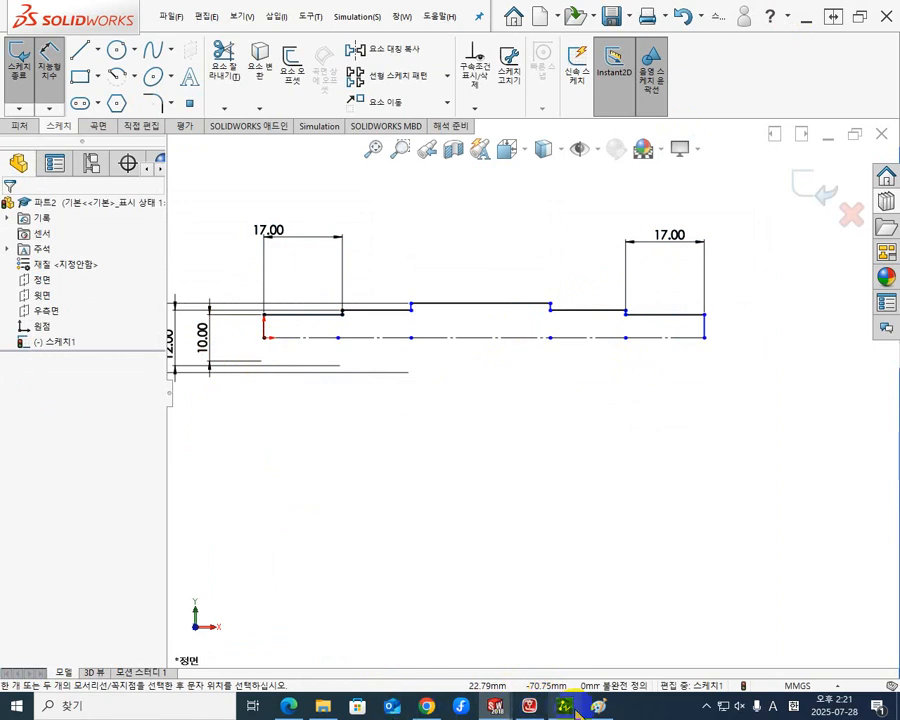
Check the section lengths in the ZWCAD assembly drawing, and dimension the second section's upper line in SOLIDWORKS as 19 mm long.
mouse_move(563, 711)
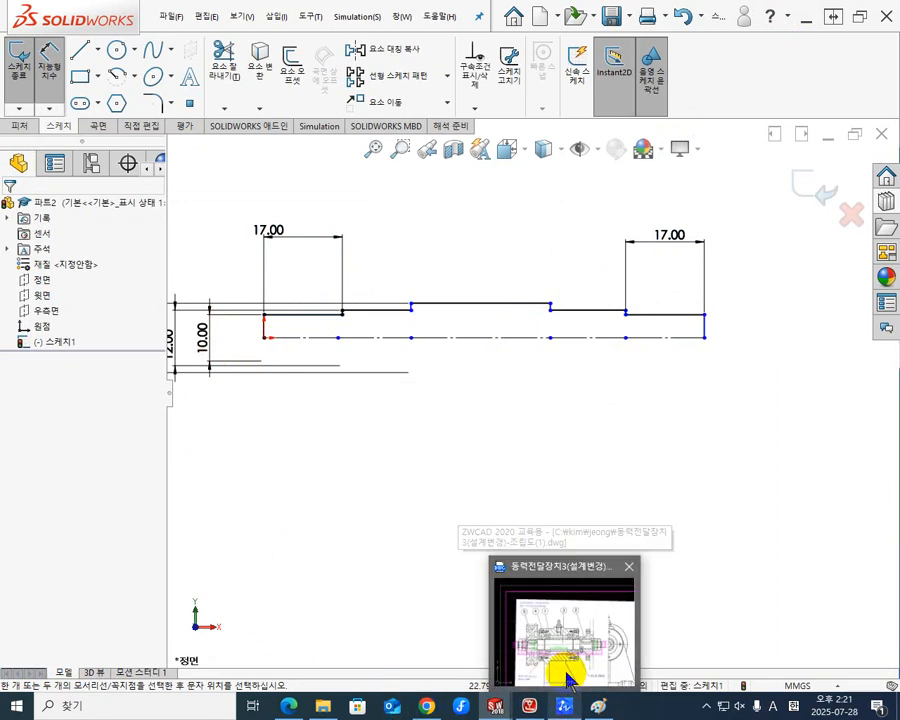
click(566, 660)
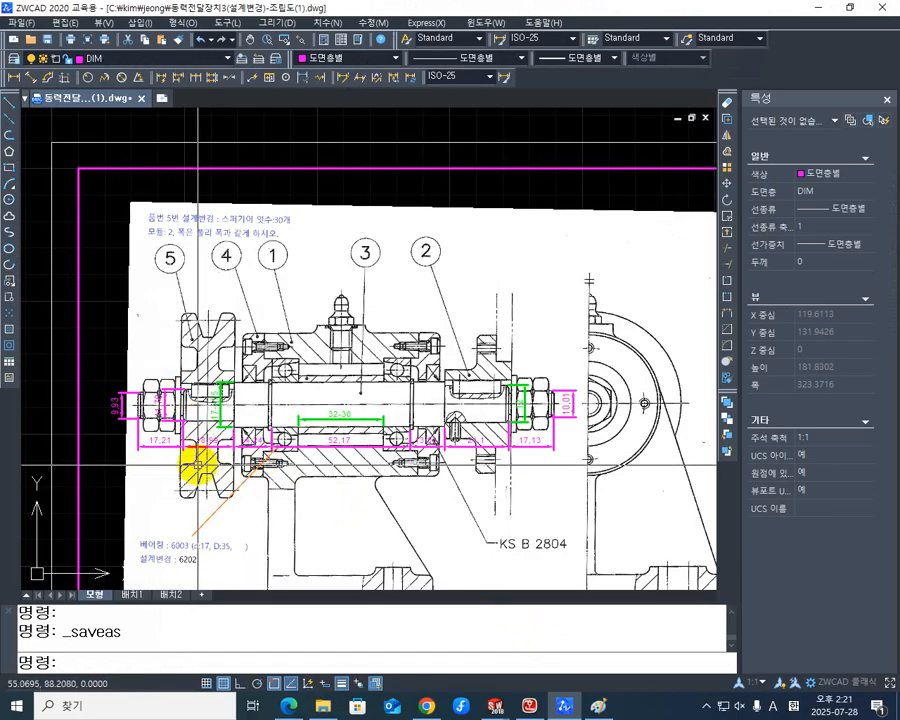
scroll(210, 445, up, 6)
scroll(175, 363, down, 4)
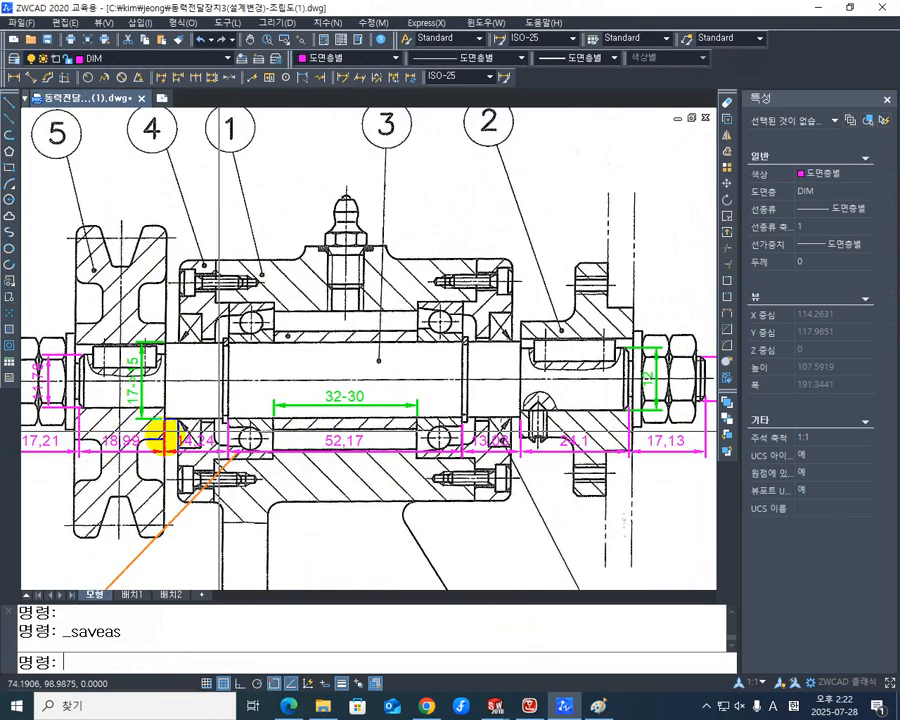
click(819, 7)
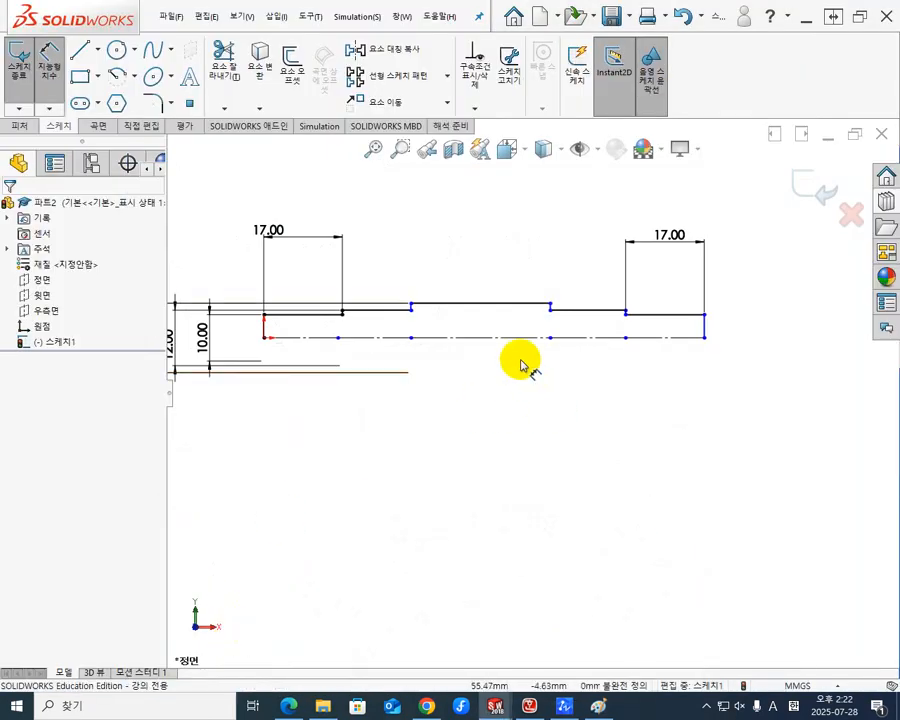
click(397, 318)
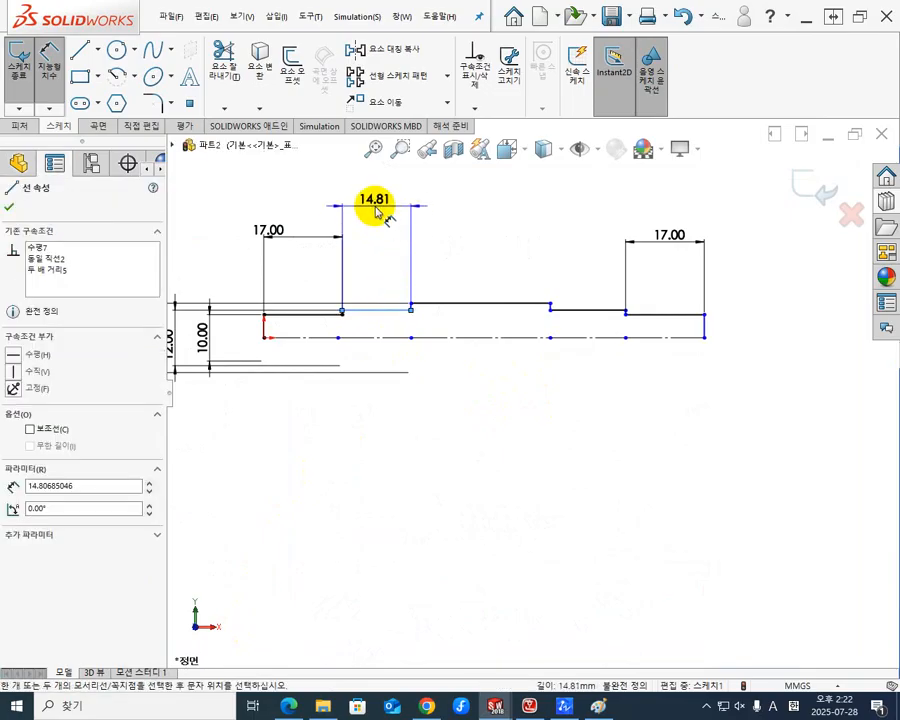
click(374, 208)
text(1)
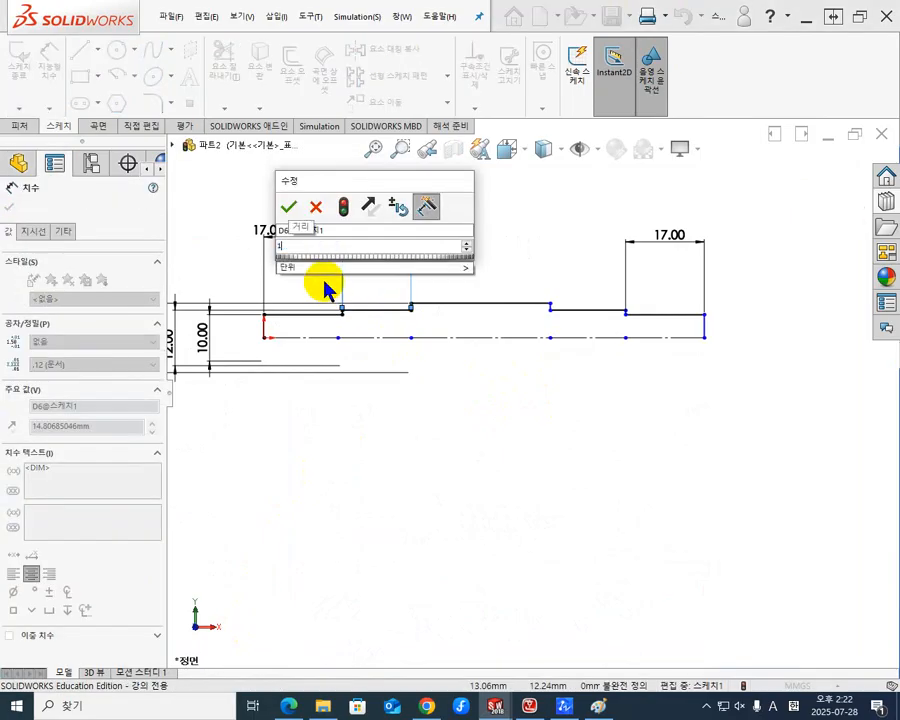
text(9)
key(Return)
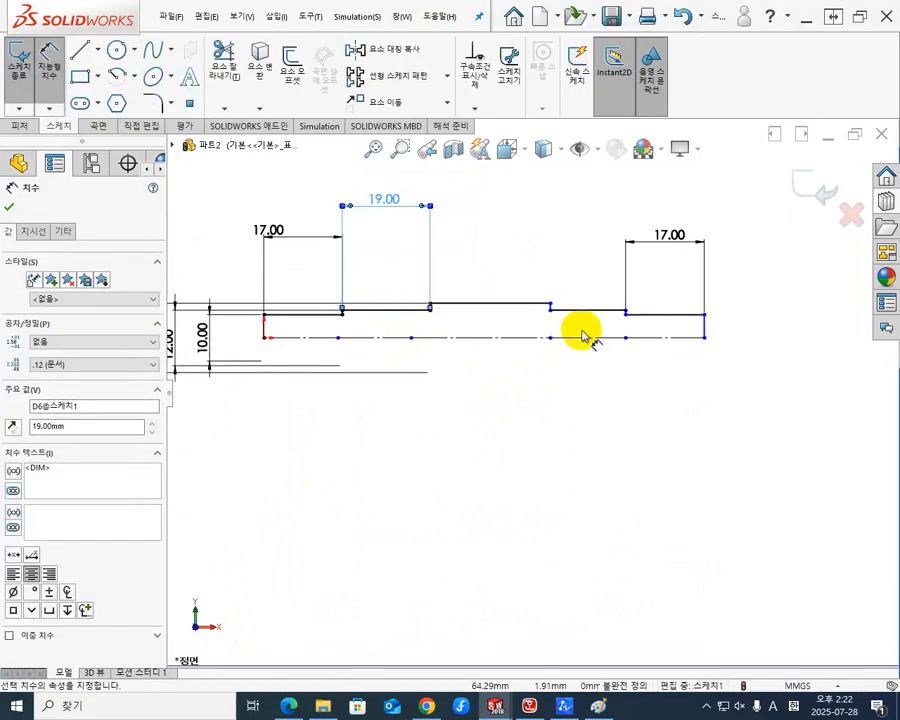
Dimension the length of the fourth section's upper line, between the middle and last sections, as 24 mm.
click(614, 316)
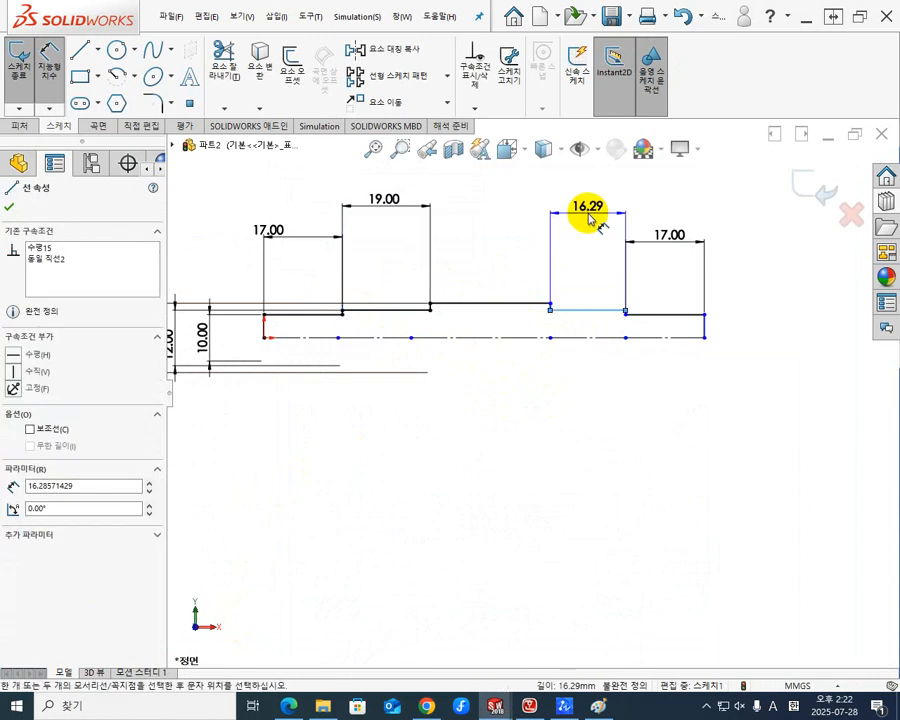
click(590, 238)
text(24)
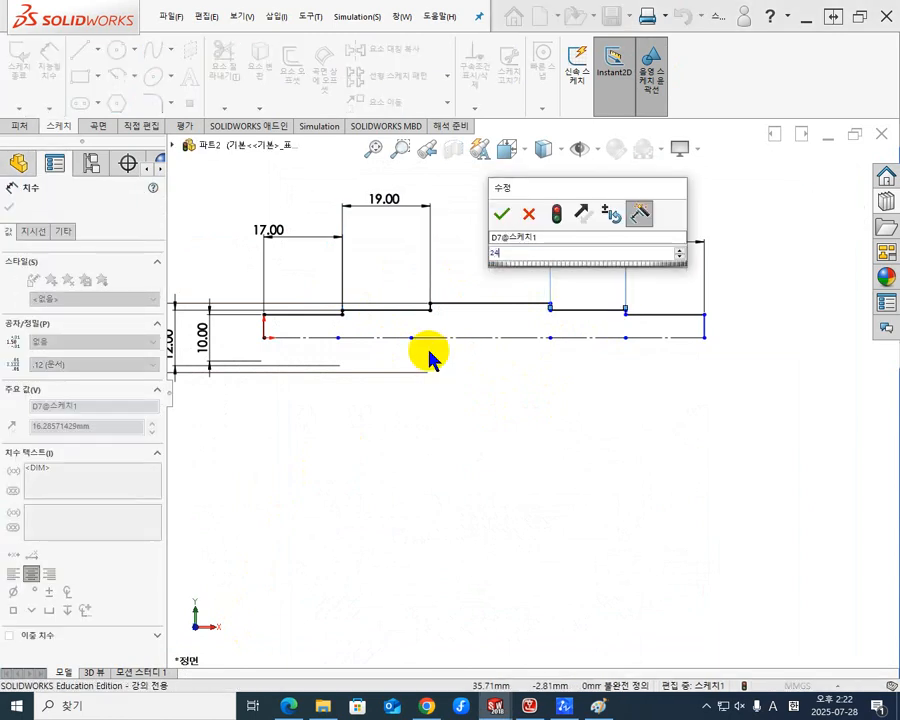
key(Return)
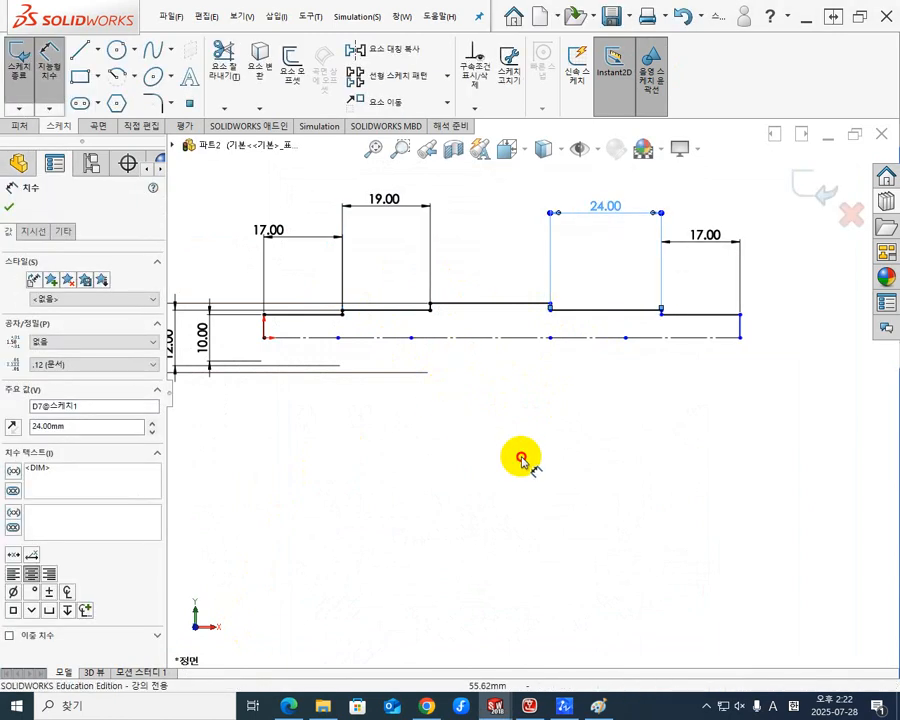
click(516, 456)
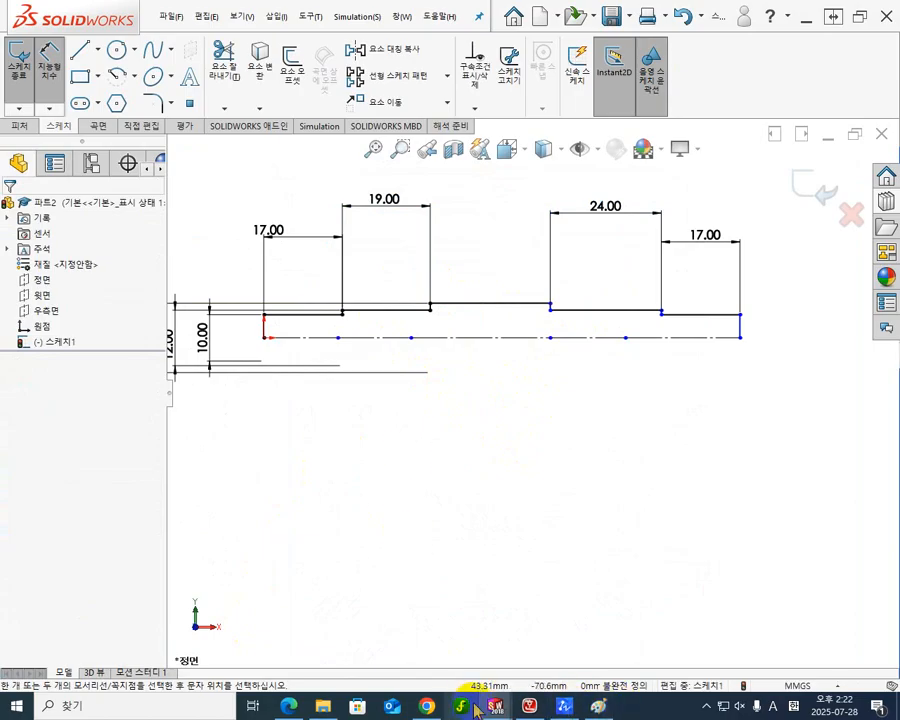
Switch to the assembly drawing in ZWCAD and examine the lengths that make up the shaft's middle section.
click(566, 706)
scroll(332, 481, up, 3)
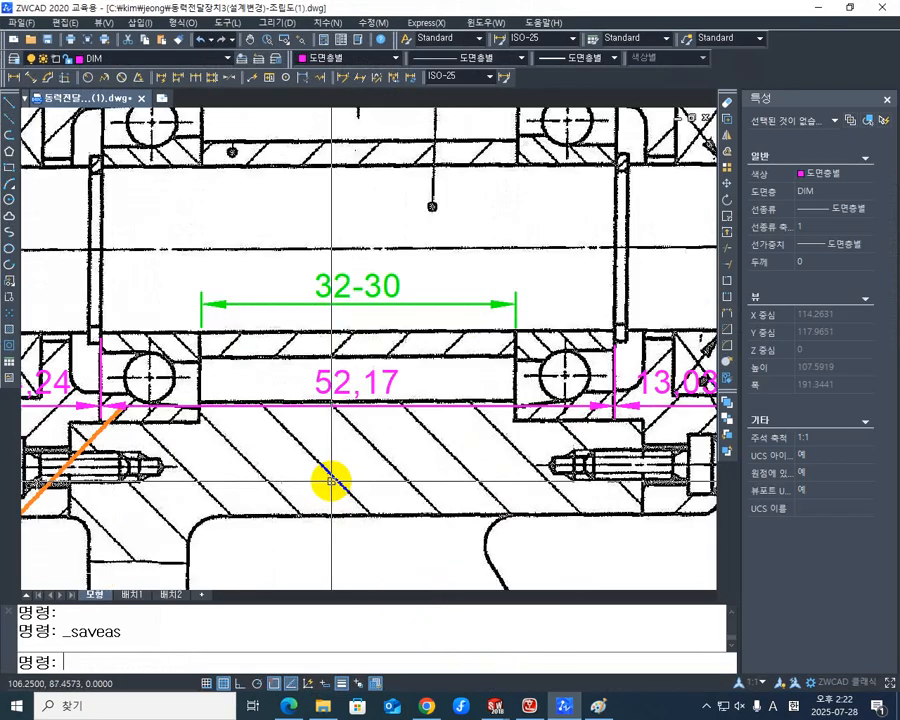
middle_drag(332, 481, 420, 535)
scroll(396, 509, down, 2)
mouse_move(410, 507)
middle_down()
mouse_move(416, 464)
mouse_move(370, 470)
mouse_move(144, 450)
mouse_move(133, 440)
mouse_move(203, 510)
mouse_move(338, 496)
mouse_move(338, 488)
mouse_move(407, 488)
middle_up()
scroll(133, 440, up, 2)
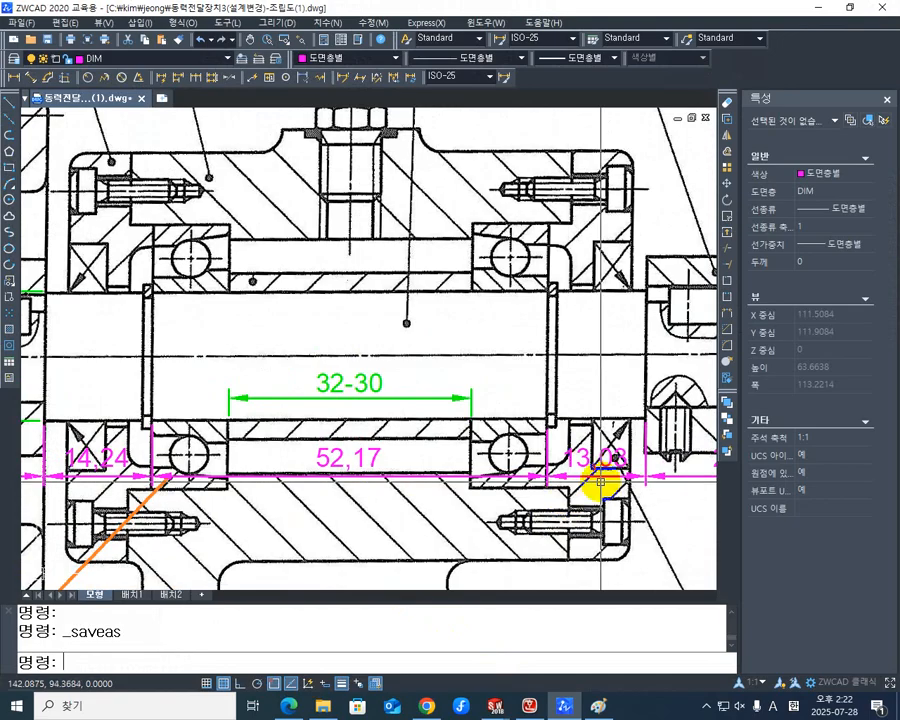
middle_drag(600, 492, 585, 470)
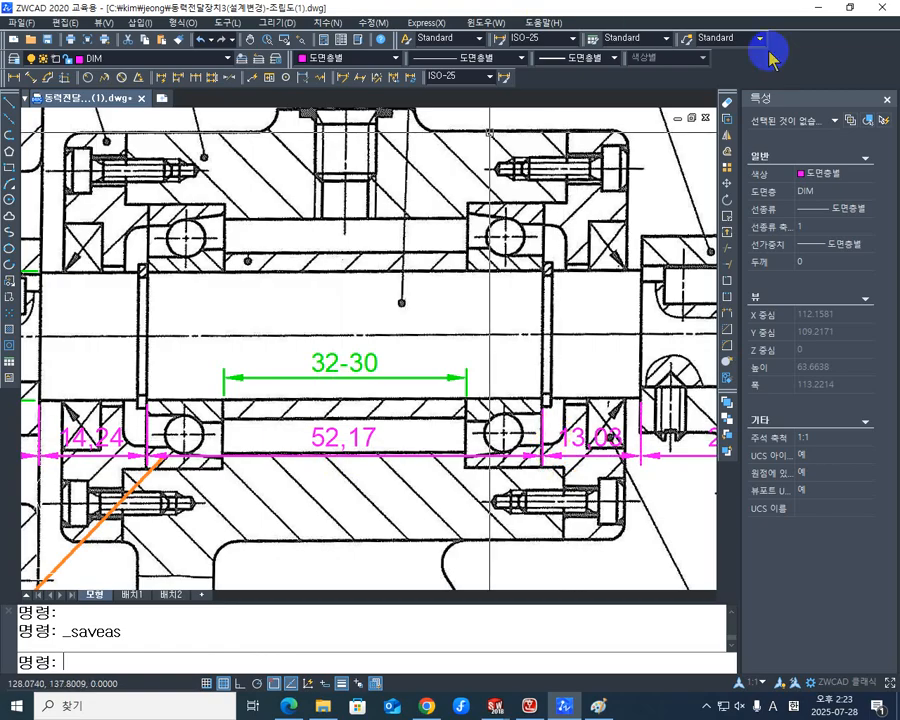
Return to SOLIDWORKS and dimension the length of the middle section's upper line as the sum 14+52+13 mm.
click(816, 10)
click(430, 303)
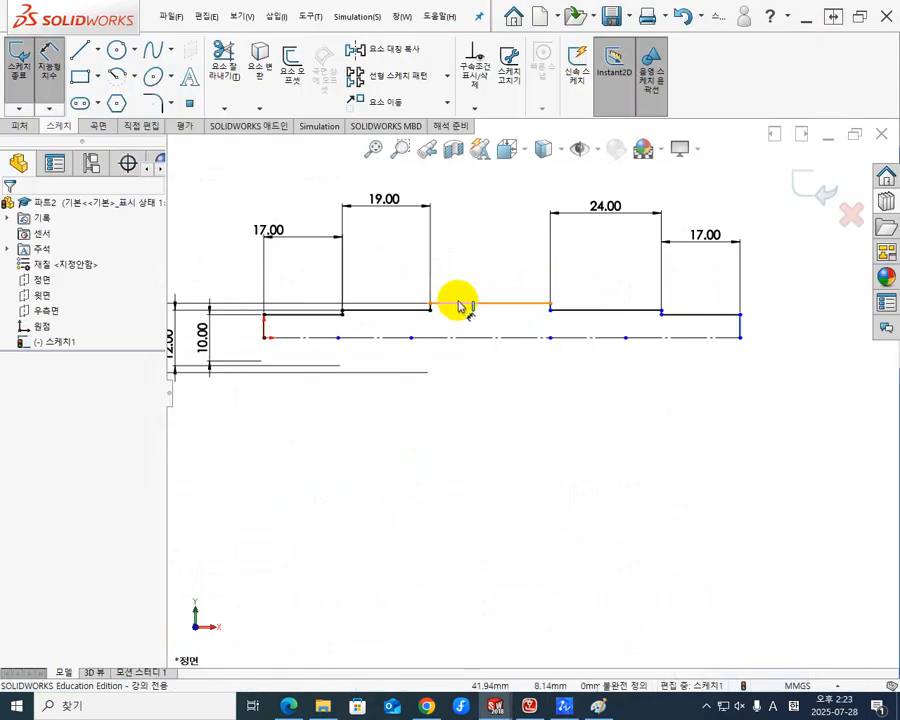
click(517, 300)
click(491, 238)
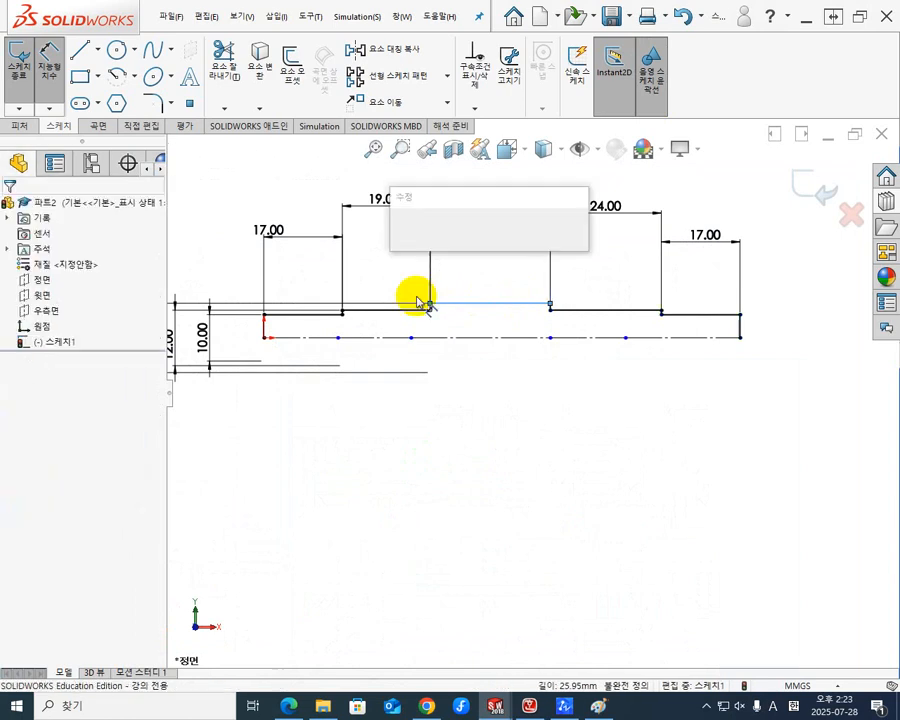
text(1)
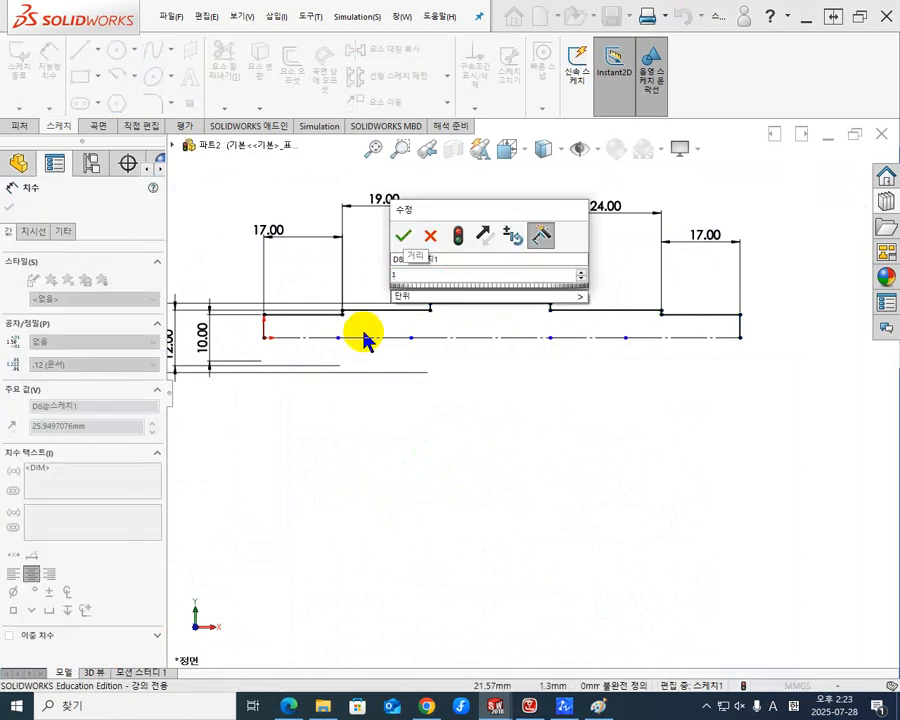
text(4+)
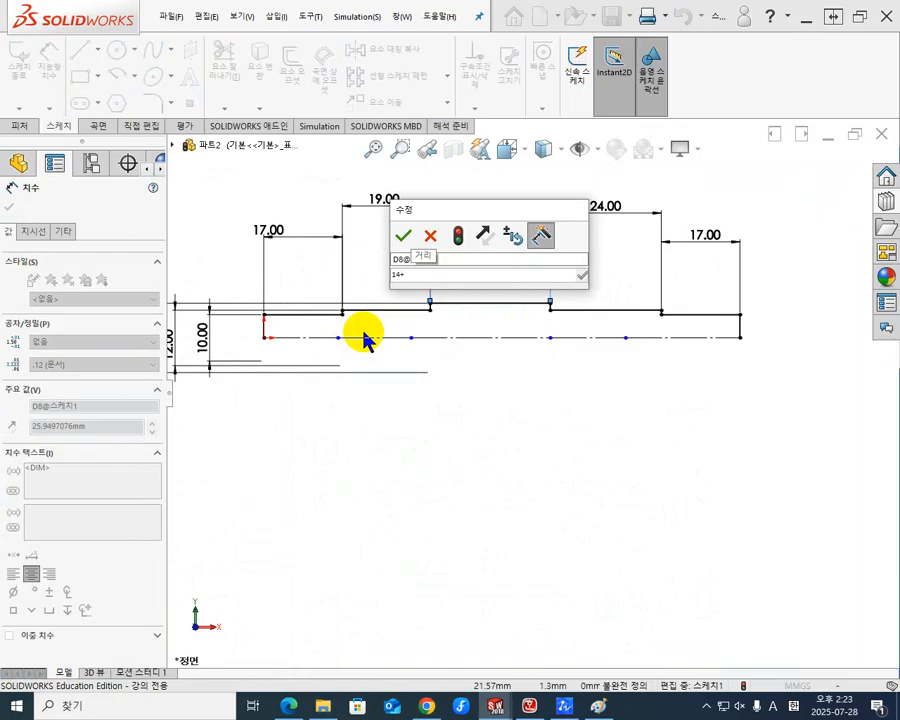
text(52)
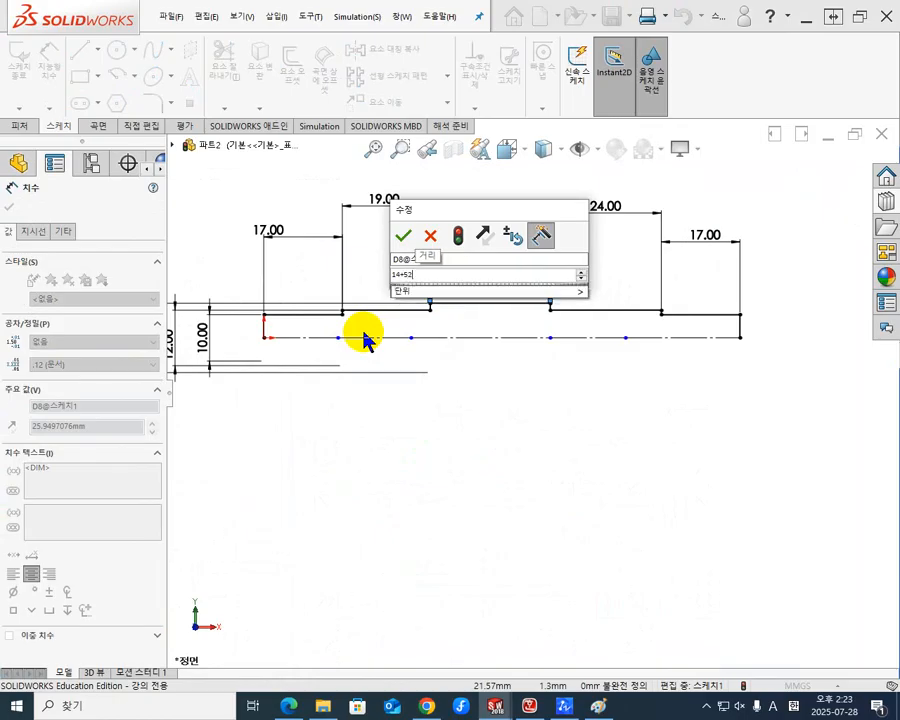
text(+13)
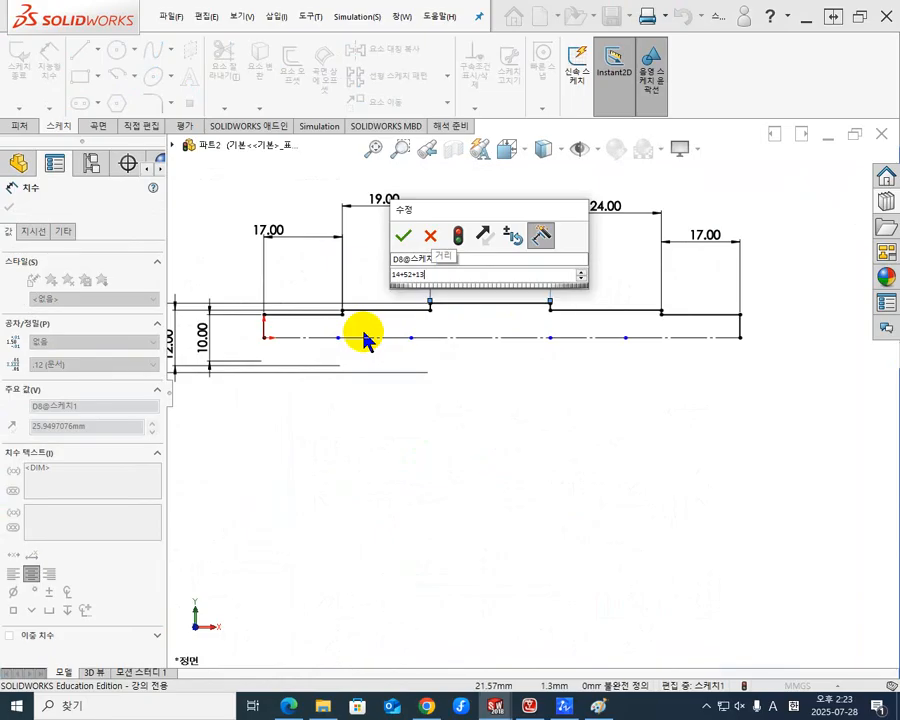
key(Return)
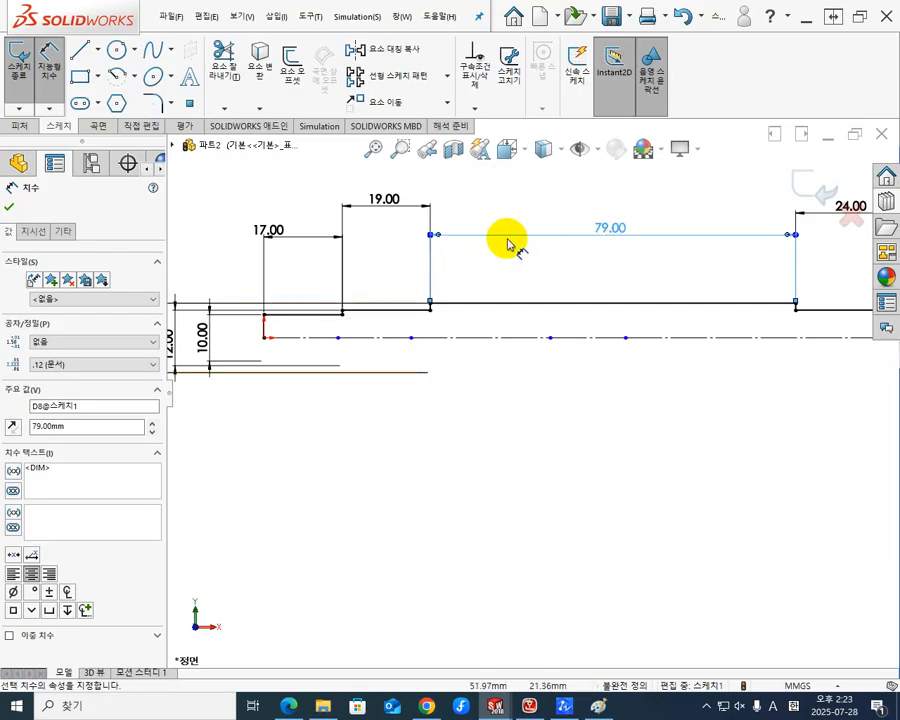
scroll(614, 312, up, 5)
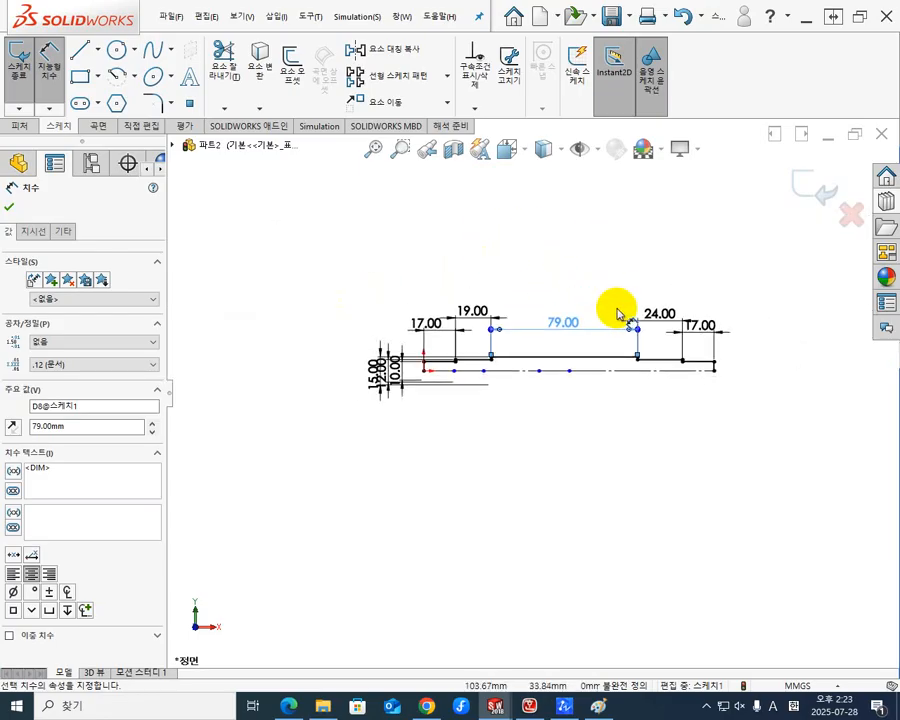
scroll(620, 312, down, 3)
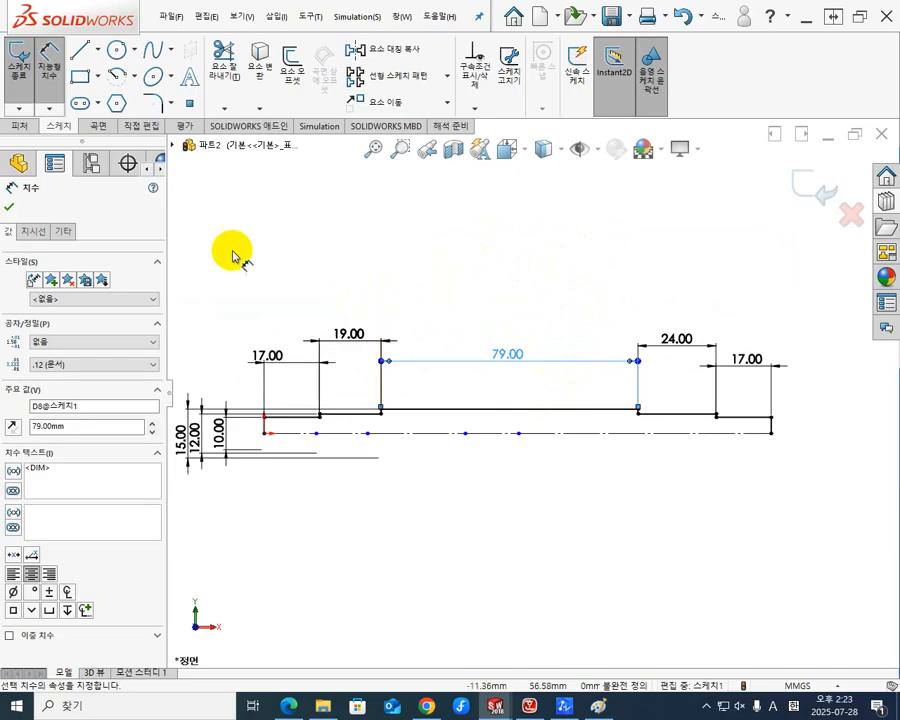
click(9, 207)
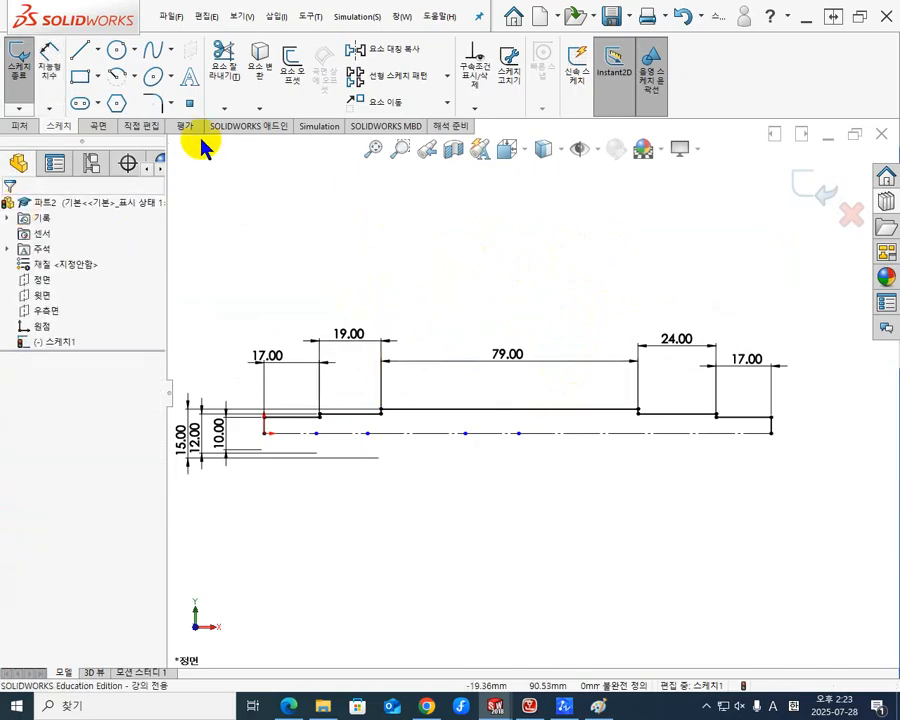
Revolve the stepped profile 360 degrees about its centerline, letting the open sketch be closed automatically.
click(18, 127)
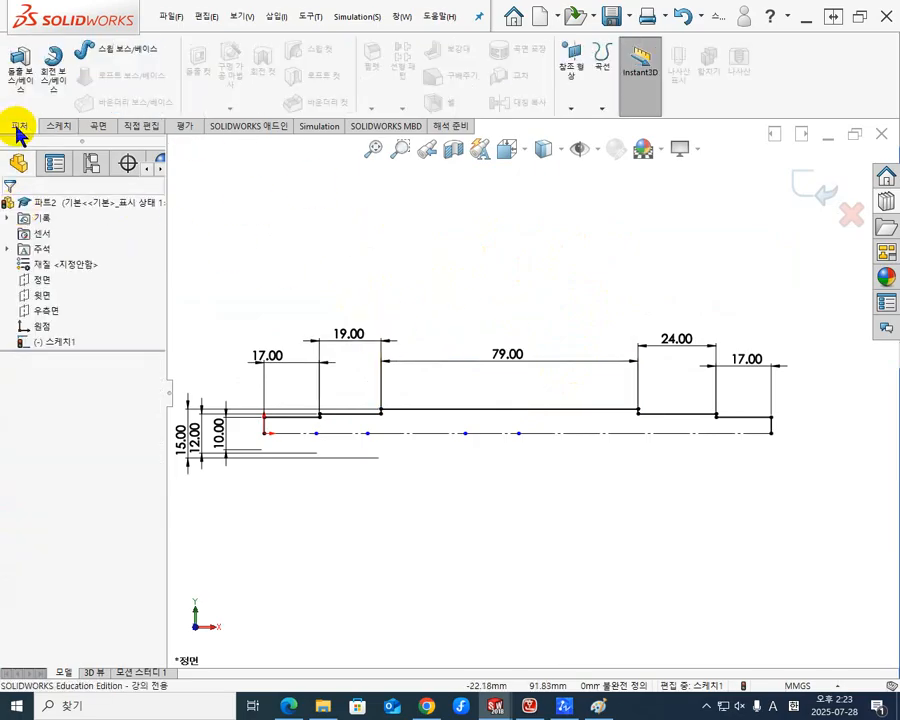
click(52, 62)
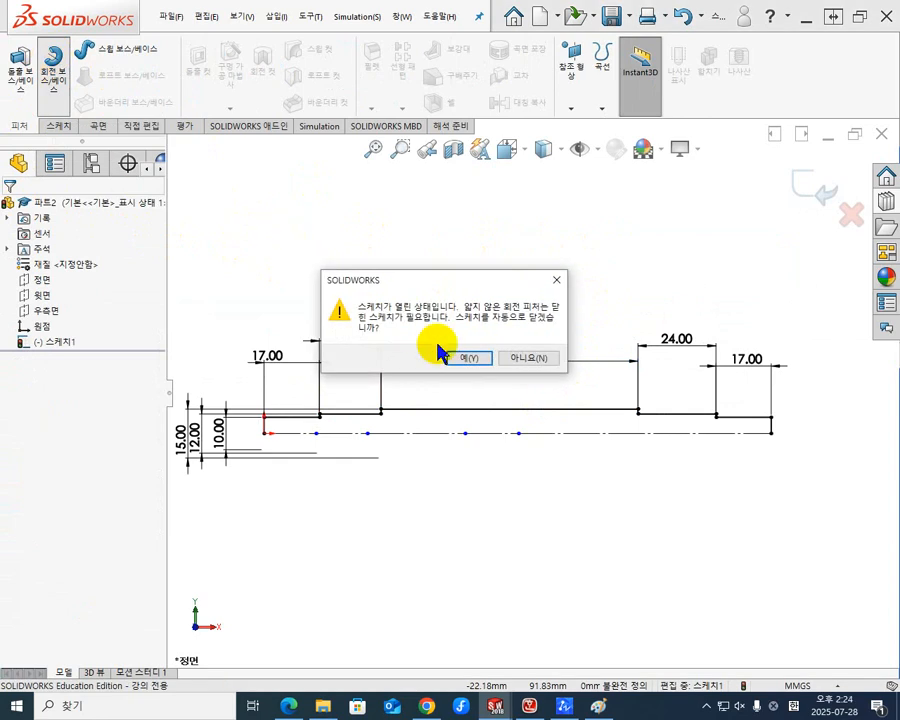
click(484, 362)
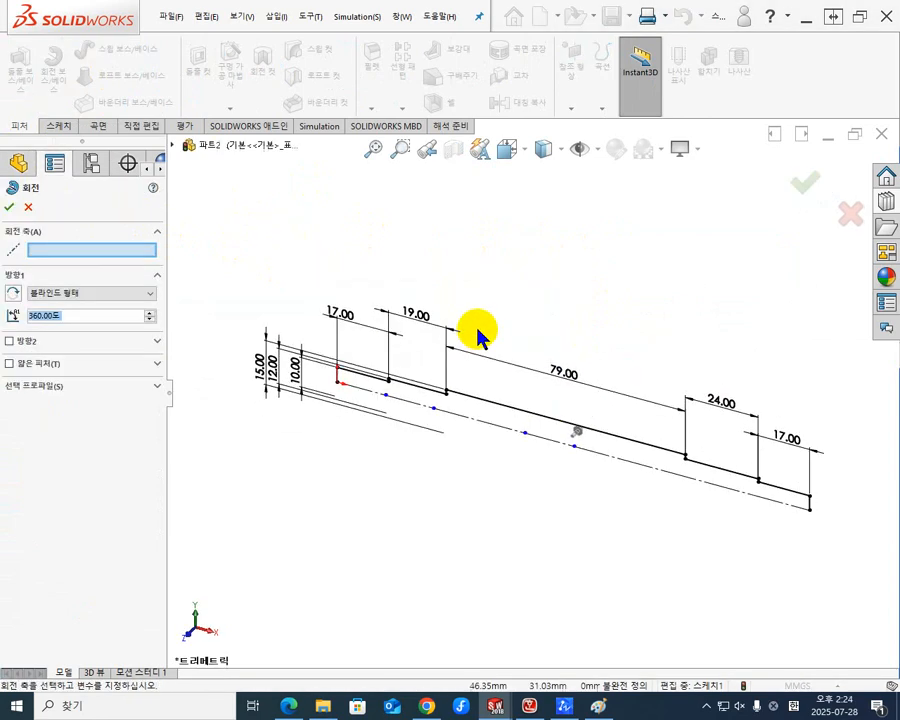
click(66, 249)
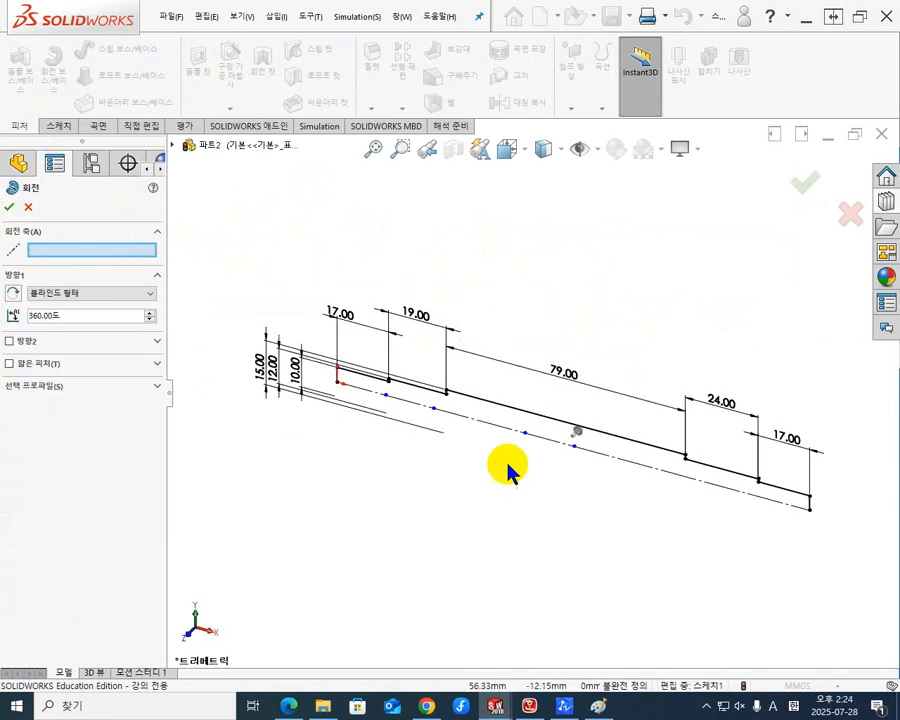
click(621, 461)
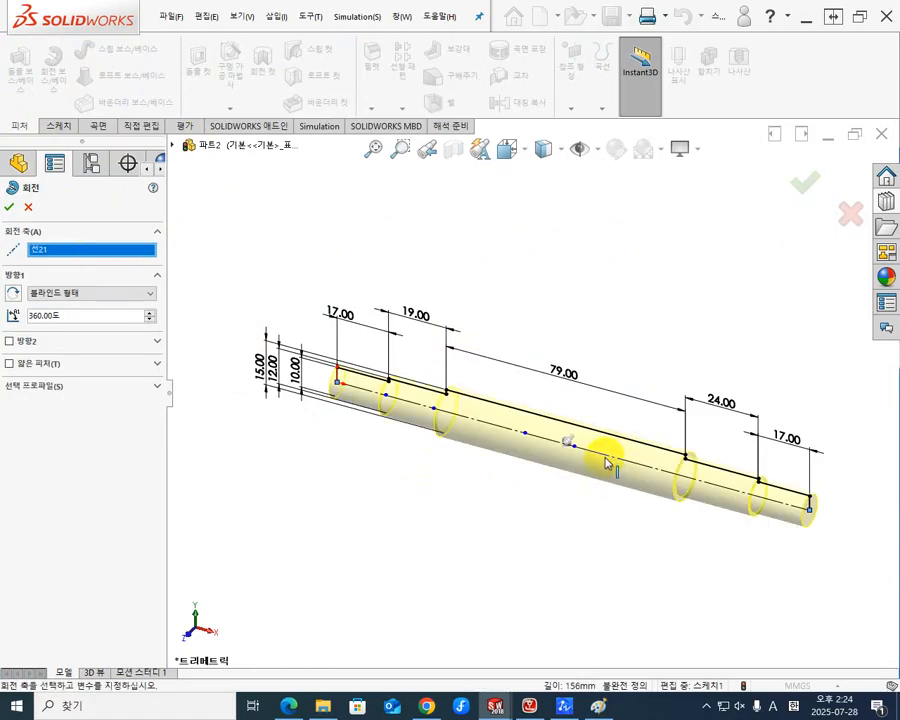
click(9, 207)
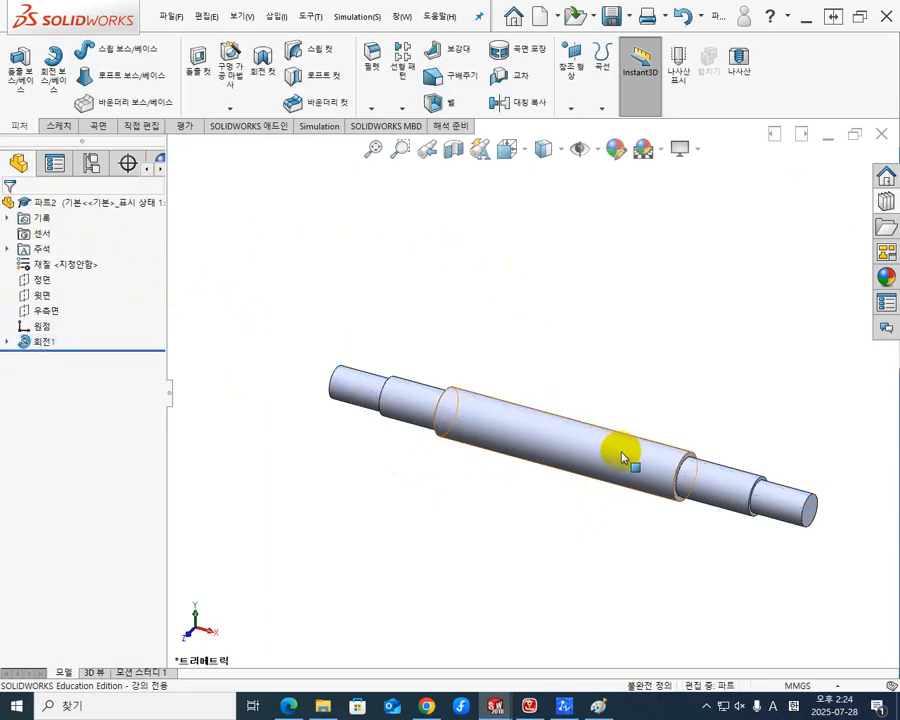
Start an angle-distance chamfer on the revolved shaft and set its distance to 1 mm.
middle_drag(544, 482, 545, 437)
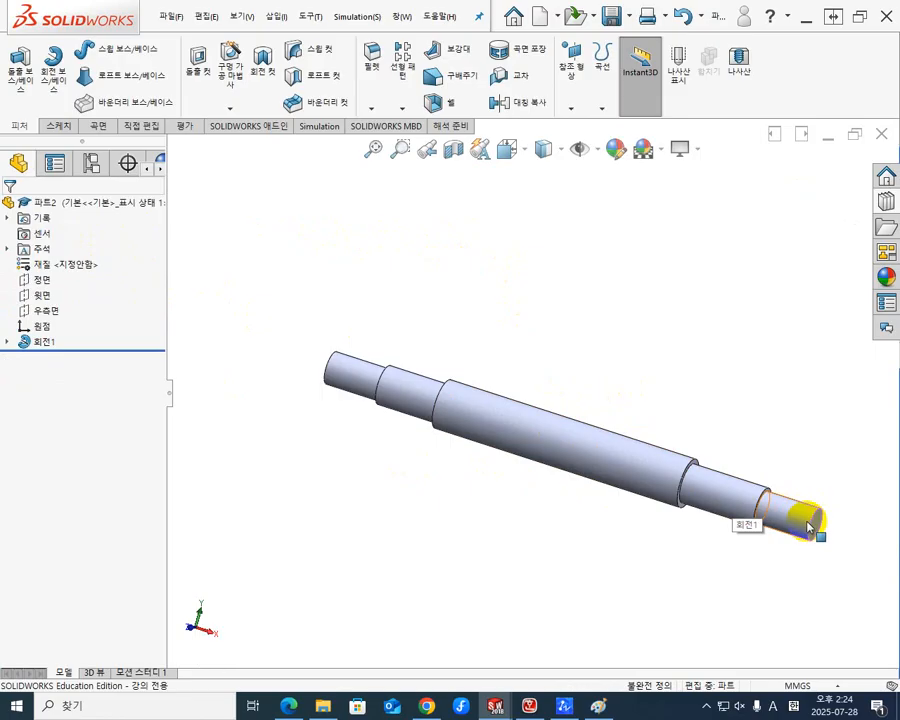
scroll(810, 527, down, 2)
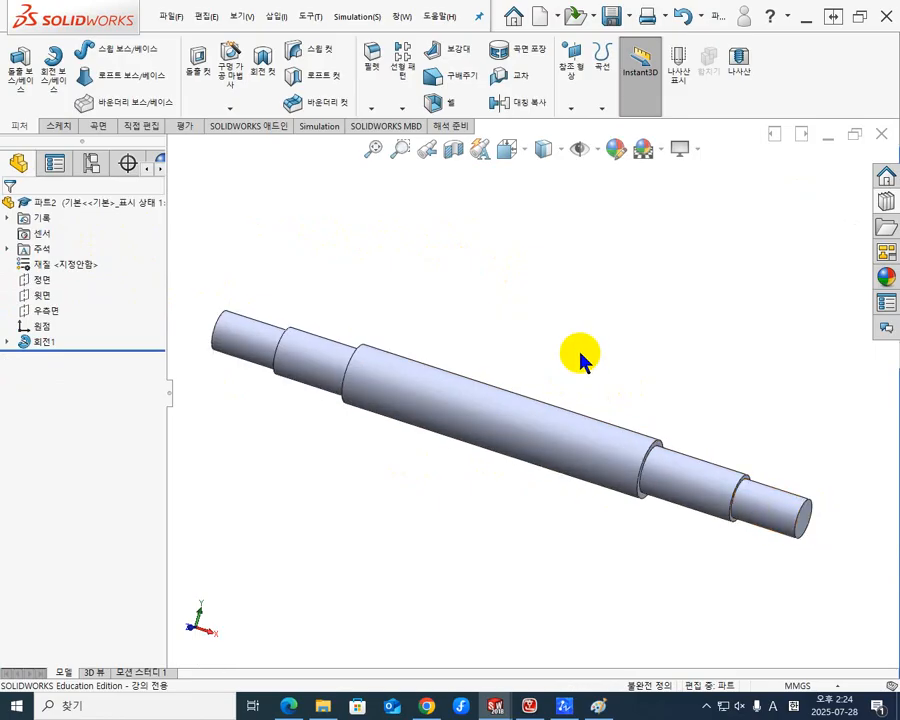
scroll(627, 463, down, 2)
scroll(645, 467, up, 3)
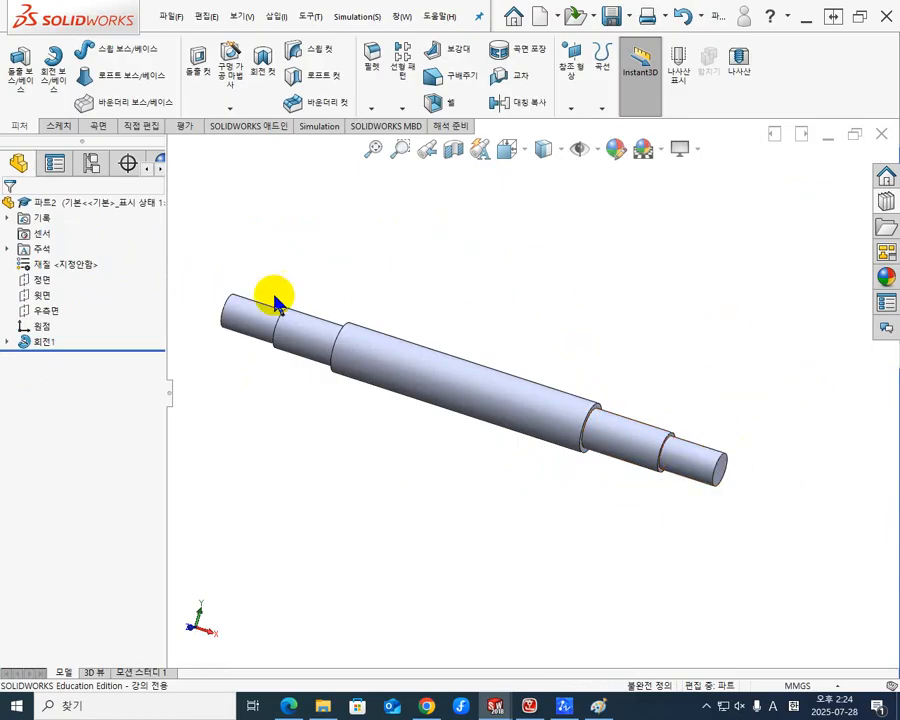
middle_drag(451, 263, 531, 234)
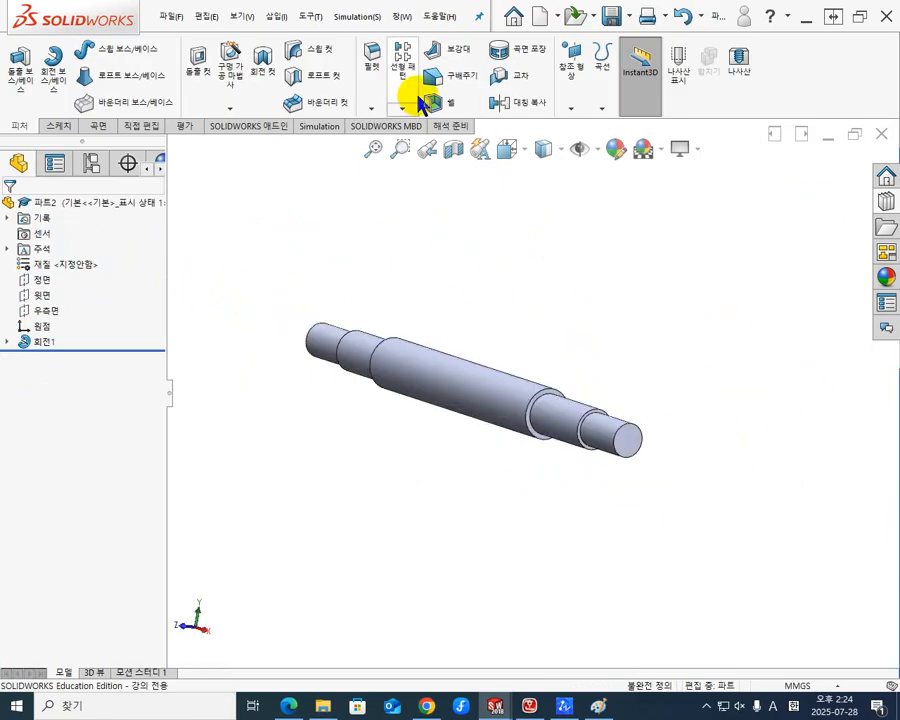
click(374, 108)
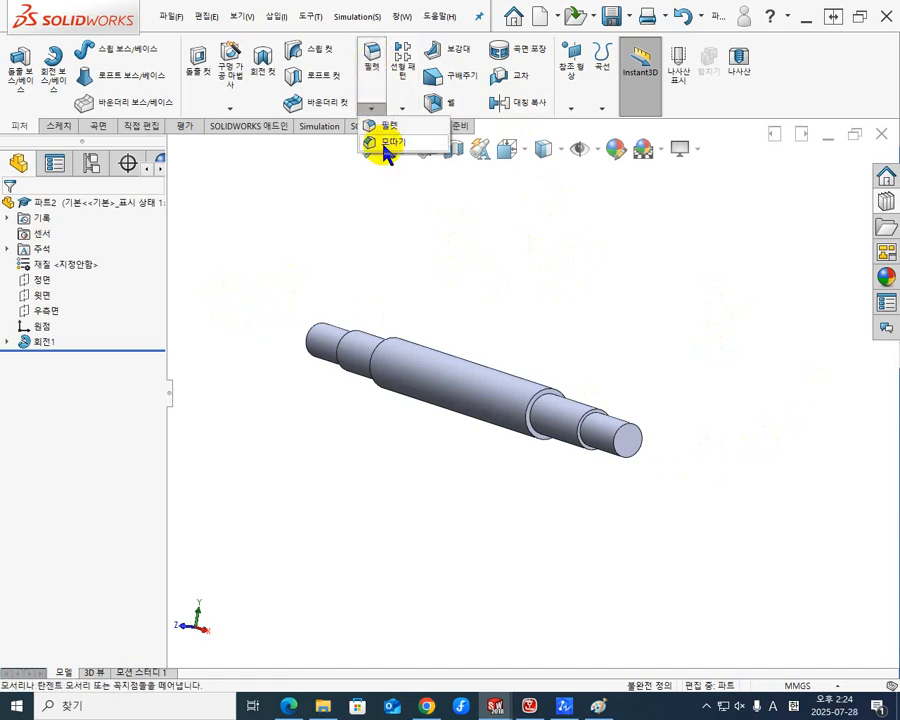
click(385, 142)
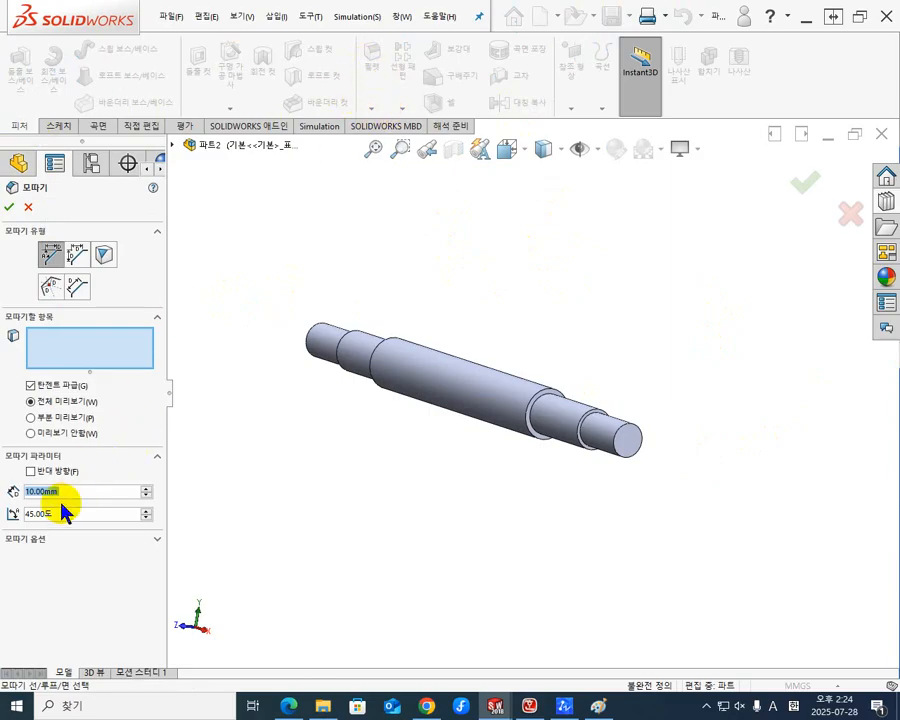
text(1)
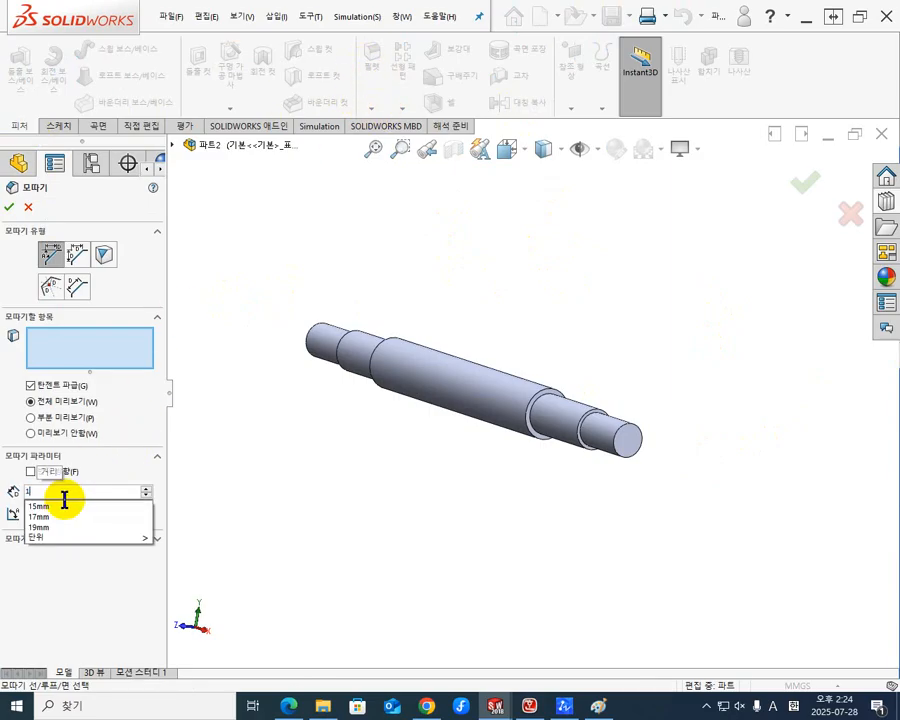
click(629, 436)
middle_drag(603, 442, 322, 416)
click(436, 376)
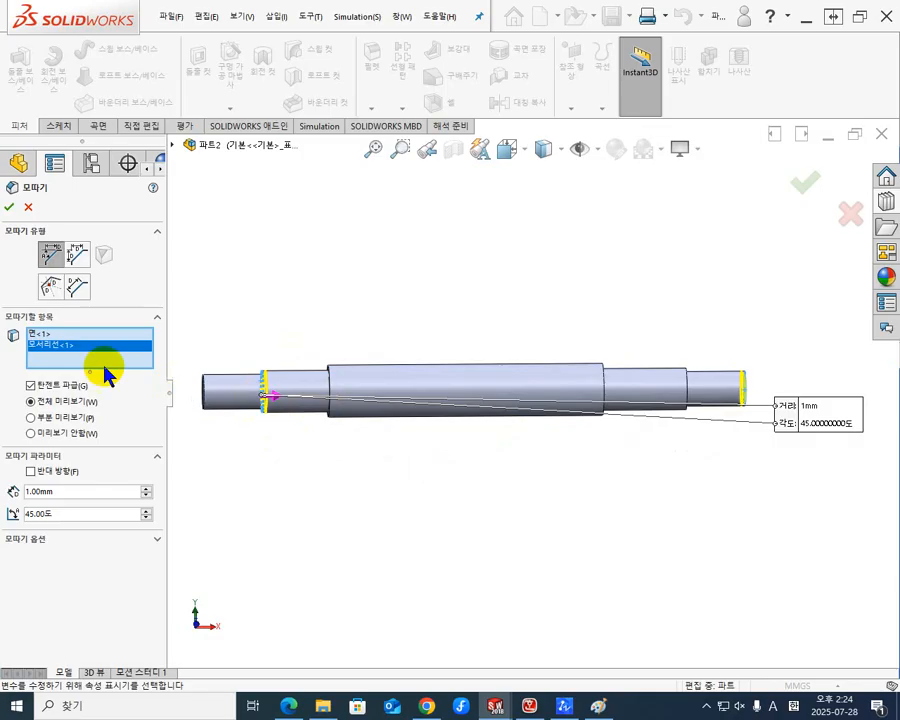
right_click(97, 347)
click(113, 357)
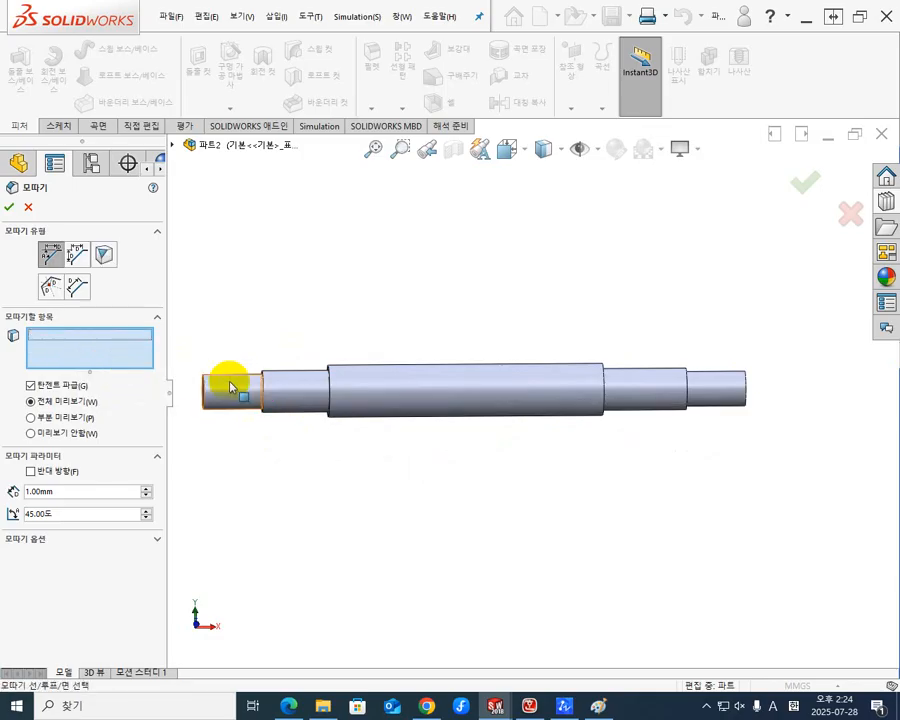
Chamfer the outer circular edges at both ends of the shaft by 1 mm at 45 degrees.
click(205, 378)
middle_drag(221, 346, 225, 378)
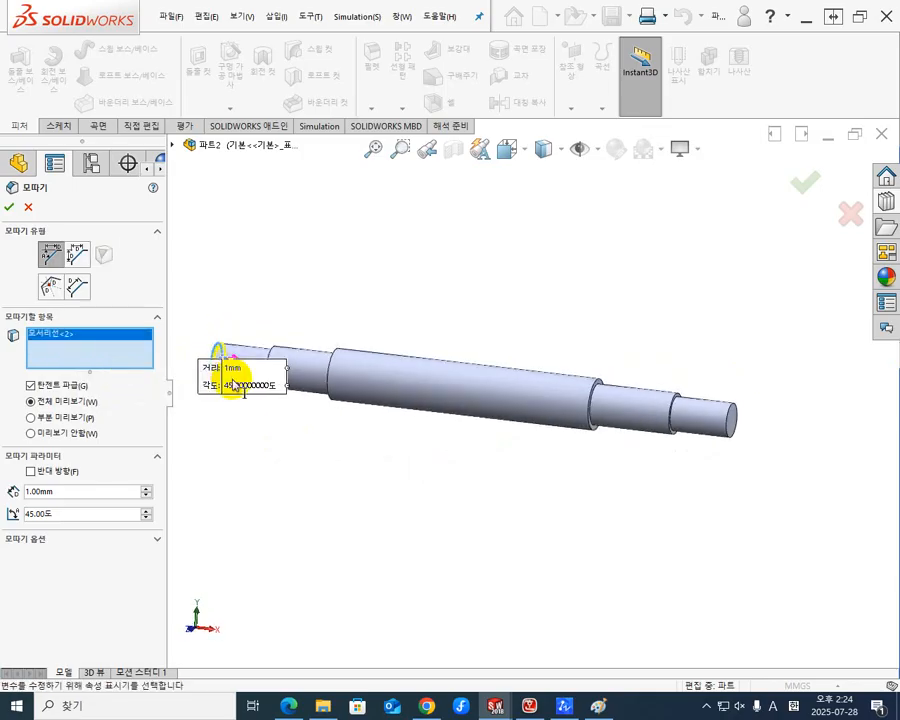
click(735, 410)
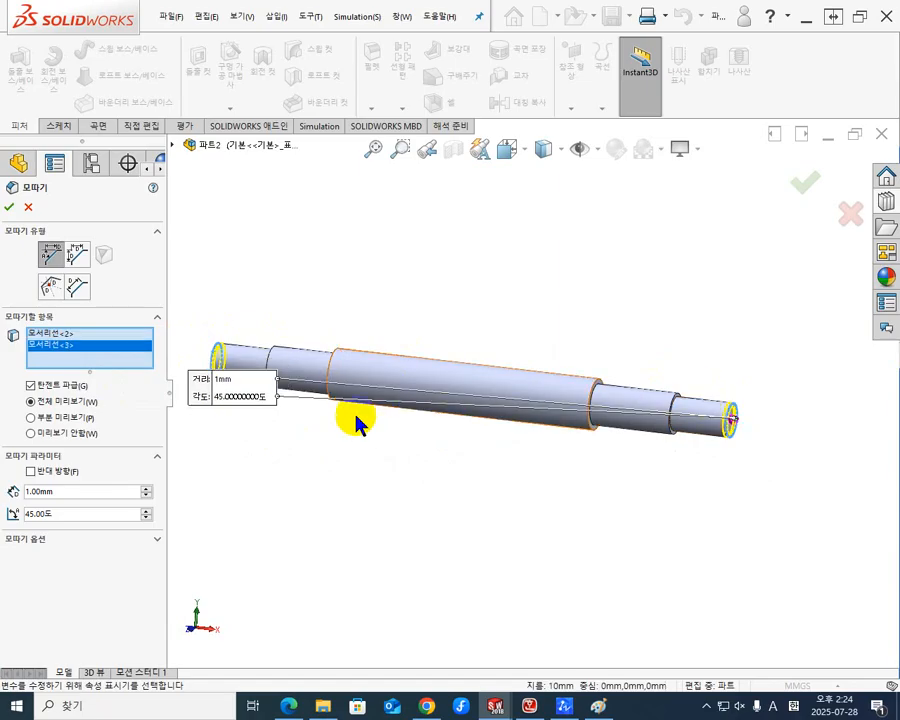
click(10, 207)
click(513, 287)
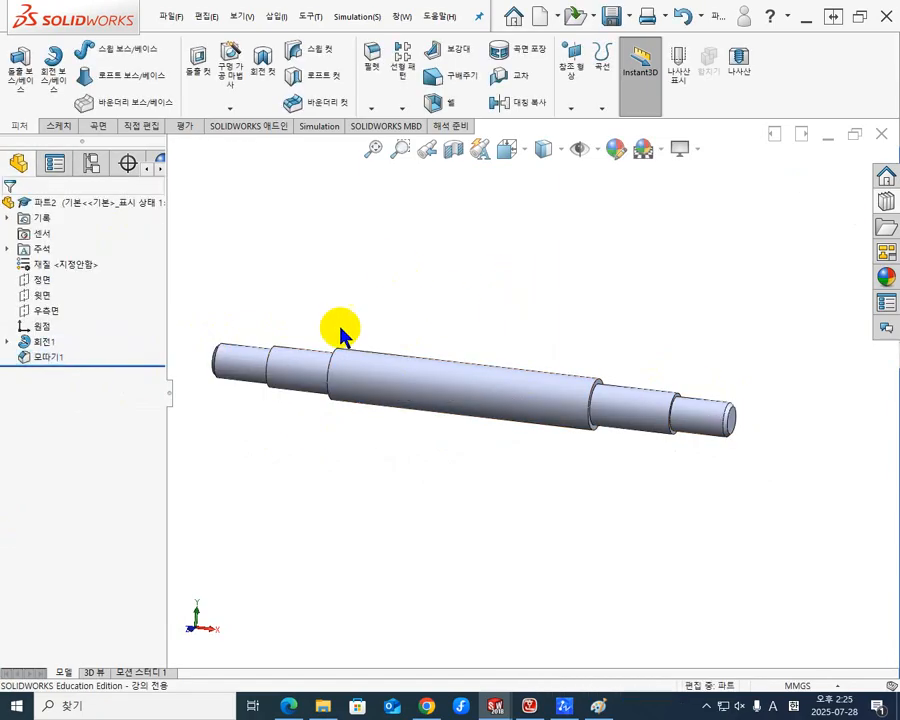
Examine the shaft's first end section up close, including its chamfer and the shoulders of the neighbouring sections.
middle_drag(266, 349, 312, 348)
scroll(242, 372, down, 5)
scroll(328, 350, up, 3)
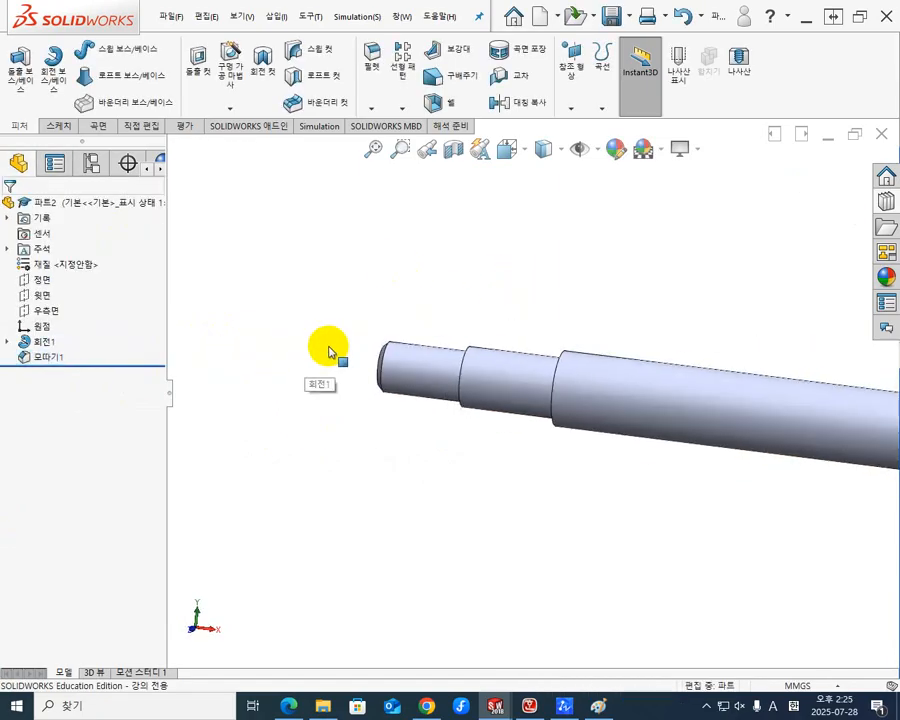
scroll(456, 375, down, 1)
scroll(445, 370, up, 2)
scroll(496, 380, down, 4)
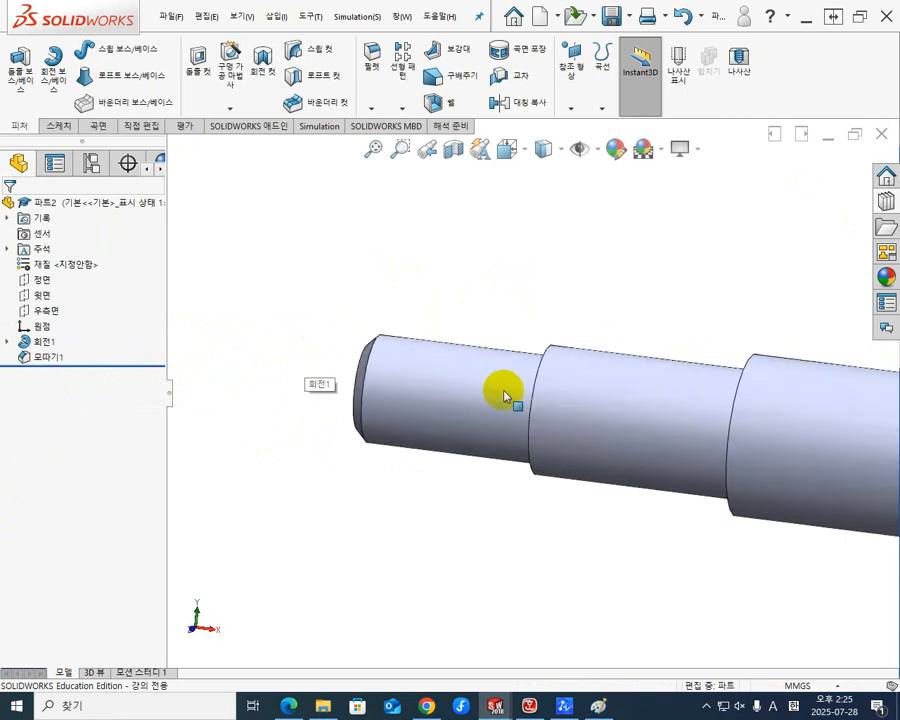
middle_drag(540, 353, 524, 378)
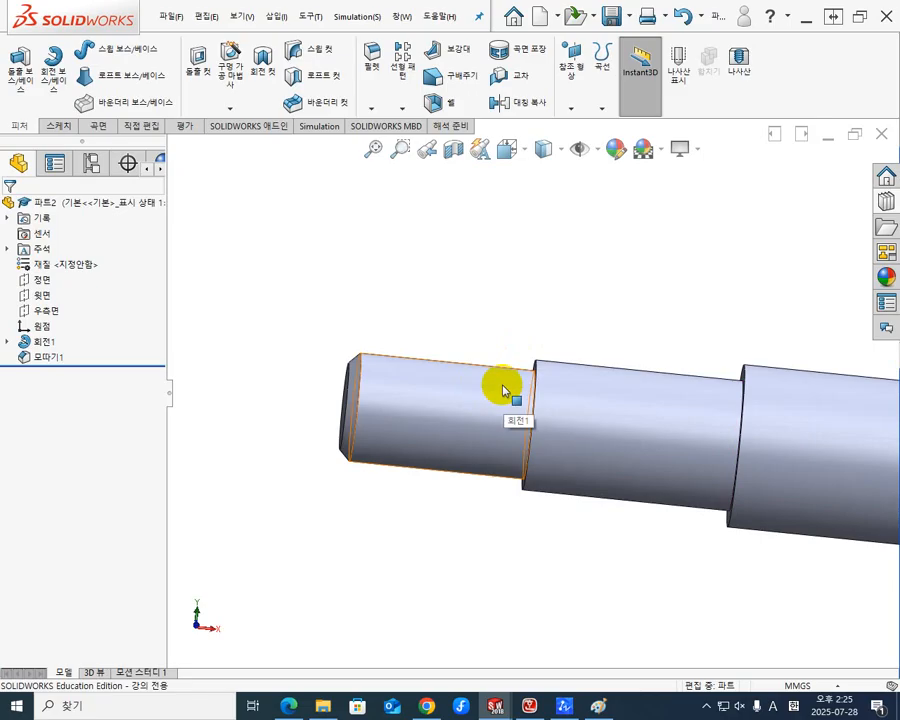
middle_drag(532, 396, 535, 397)
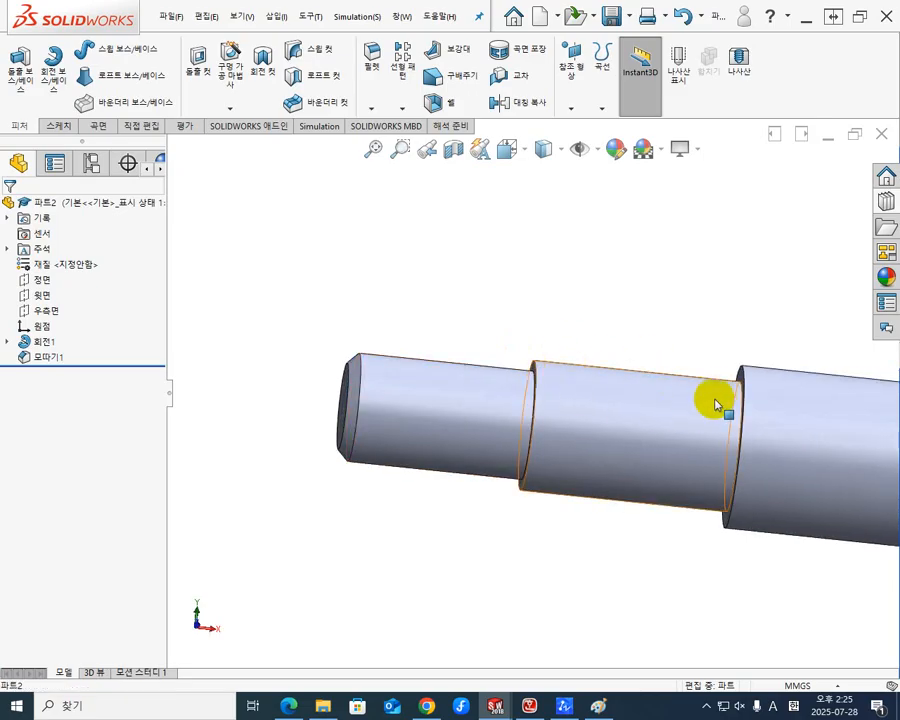
middle_drag(578, 365, 598, 402)
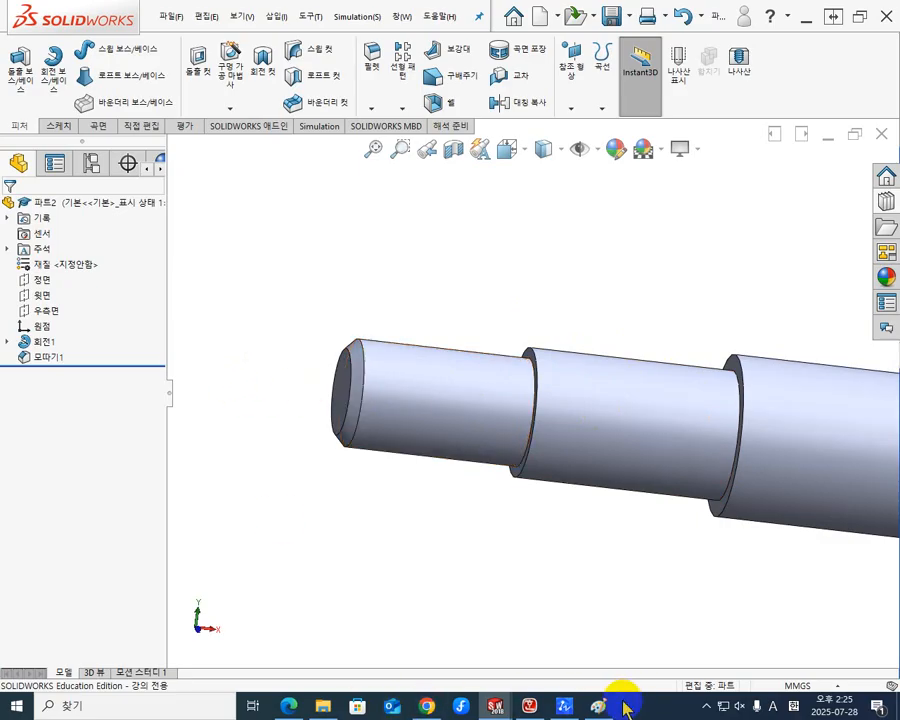
Switch to the KS machine drawing standards PDF in Edge and go to page 8 for section 18, thread undercuts (나사의 틈새).
click(290, 704)
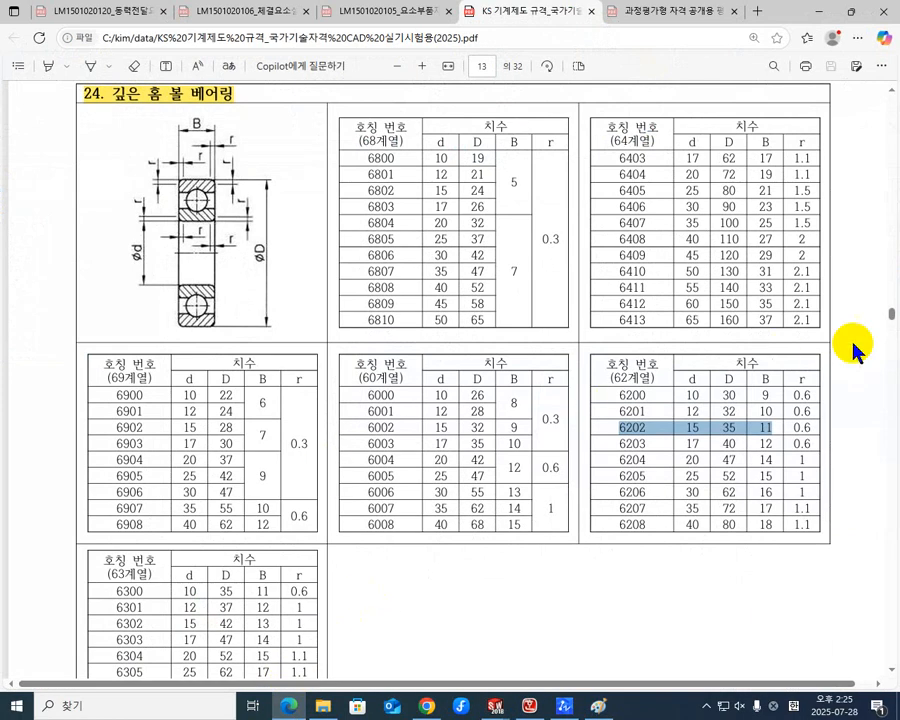
drag(890, 313, 892, 74)
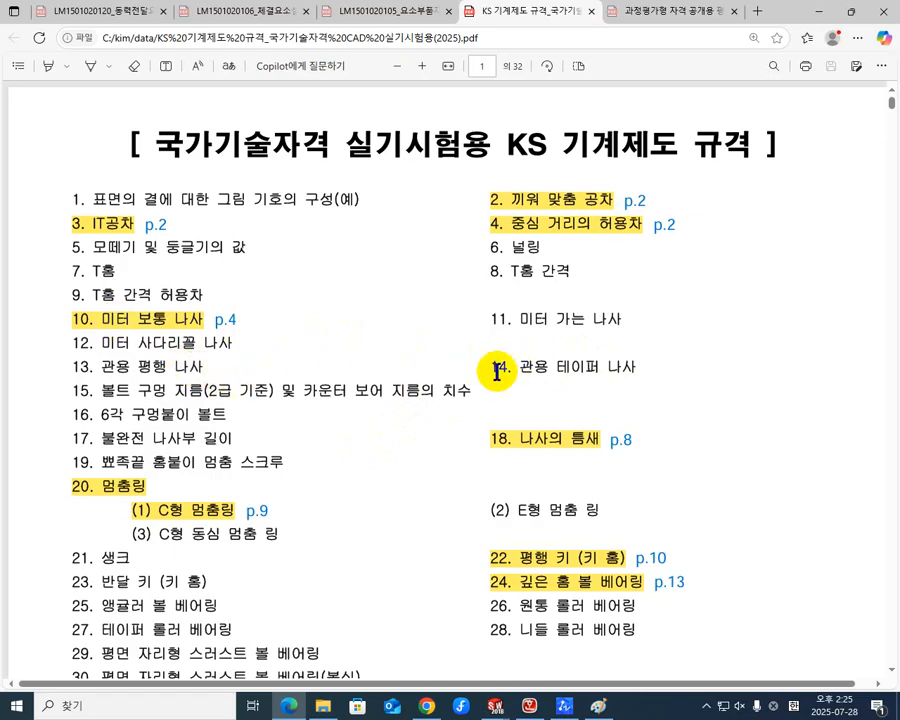
drag(511, 440, 592, 438)
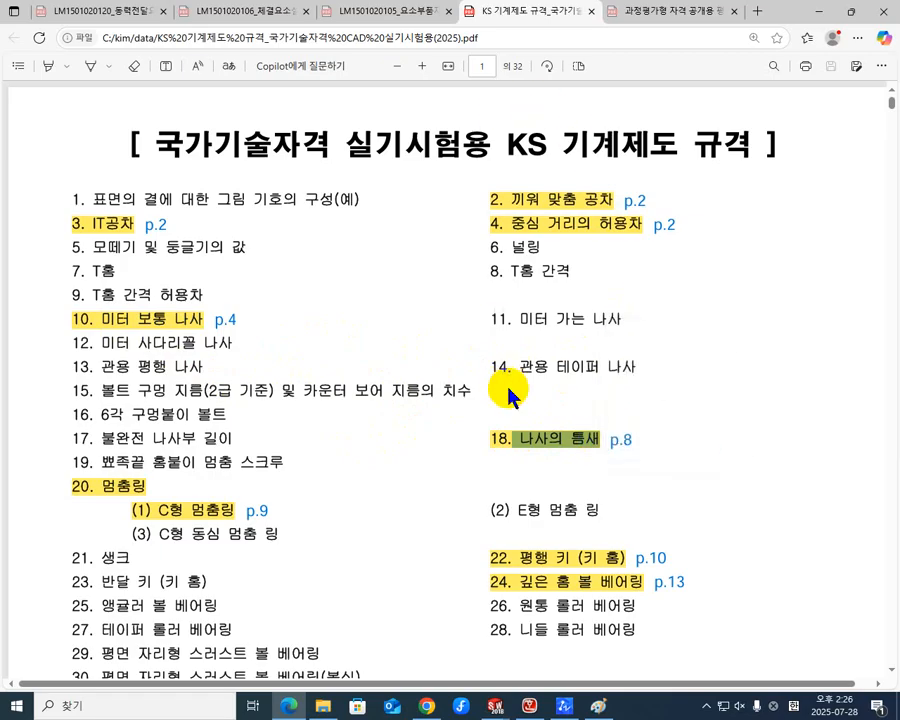
click(488, 67)
key(Return)
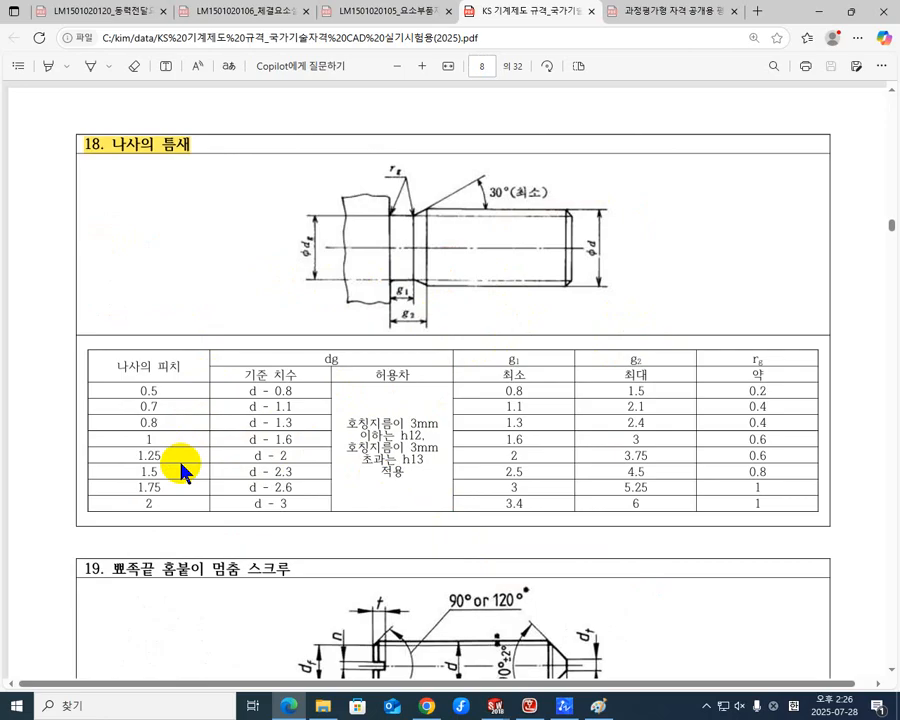
Look up the 1.5 pitch row in the thread undercut table, and leave the standards PDF.
drag(173, 474, 116, 472)
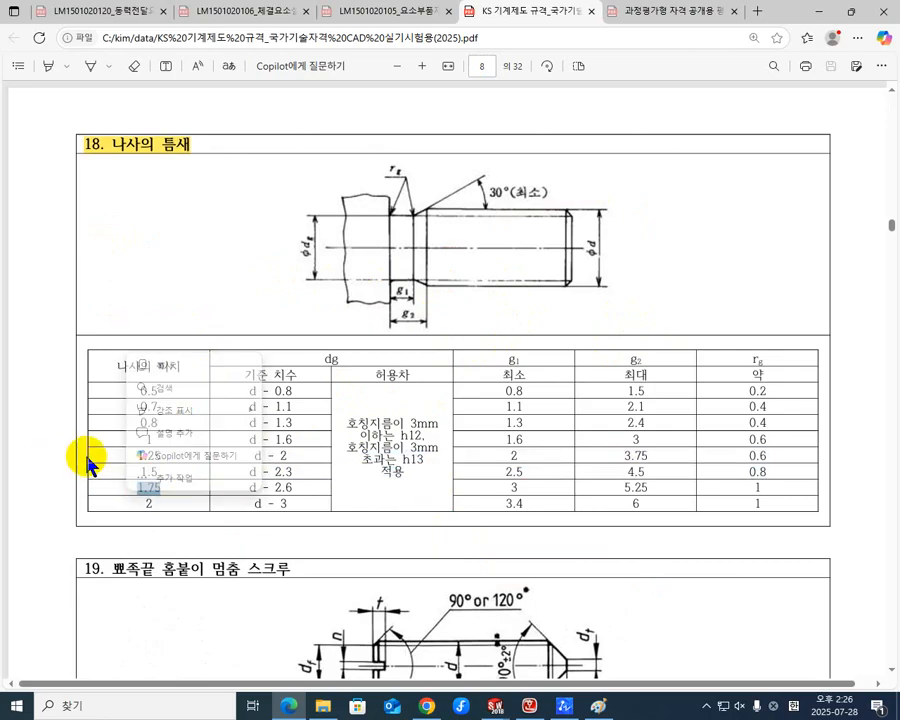
click(88, 458)
drag(127, 470, 175, 470)
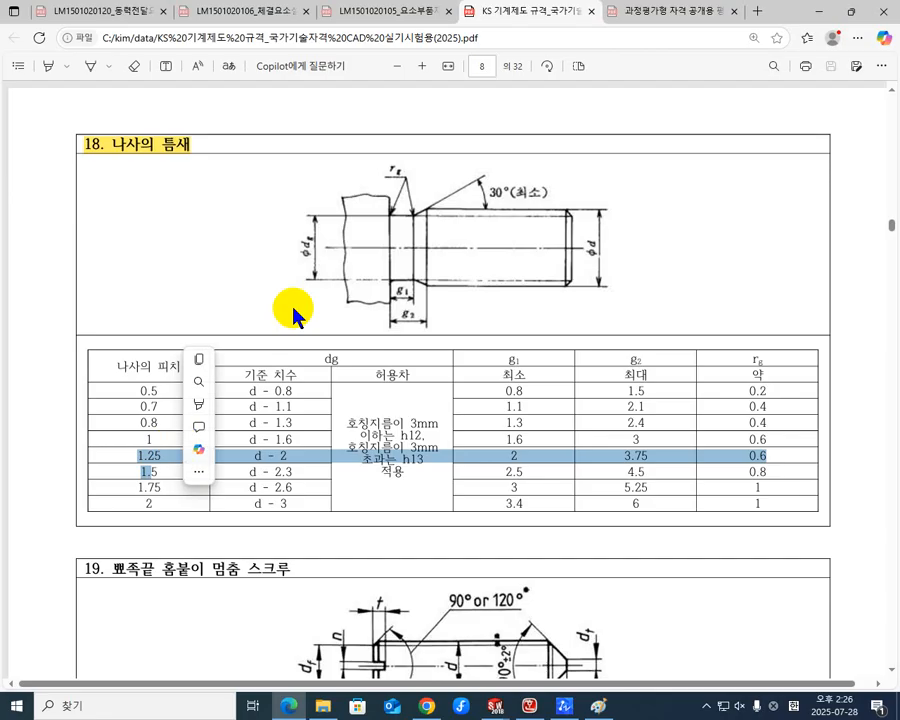
click(826, 13)
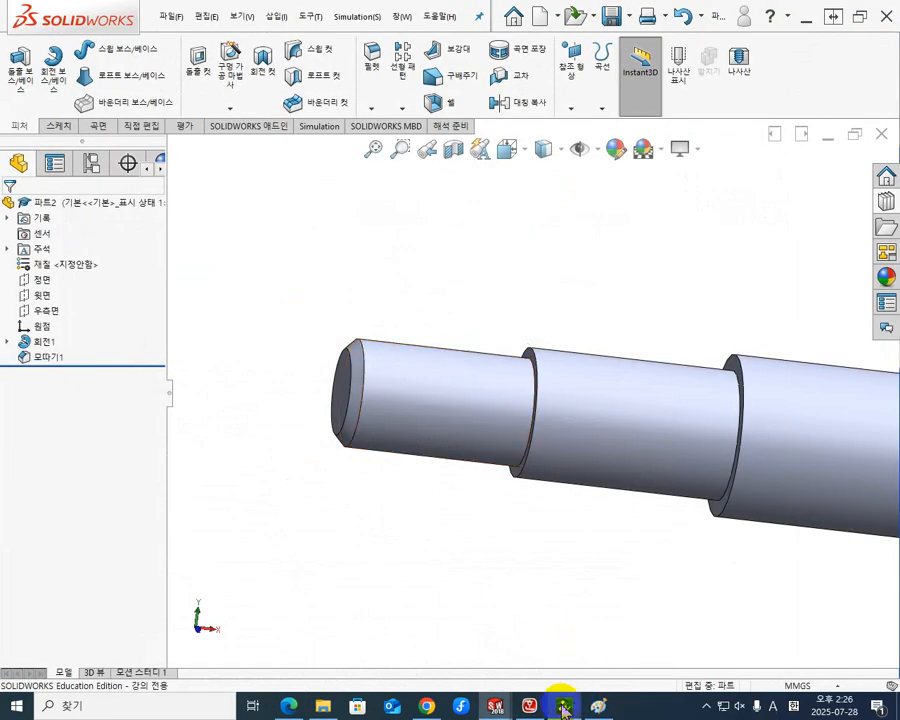
Switch to the assembly drawing in ZWCAD and examine the threaded ends with nuts on both sides of the shaft.
mouse_move(495, 708)
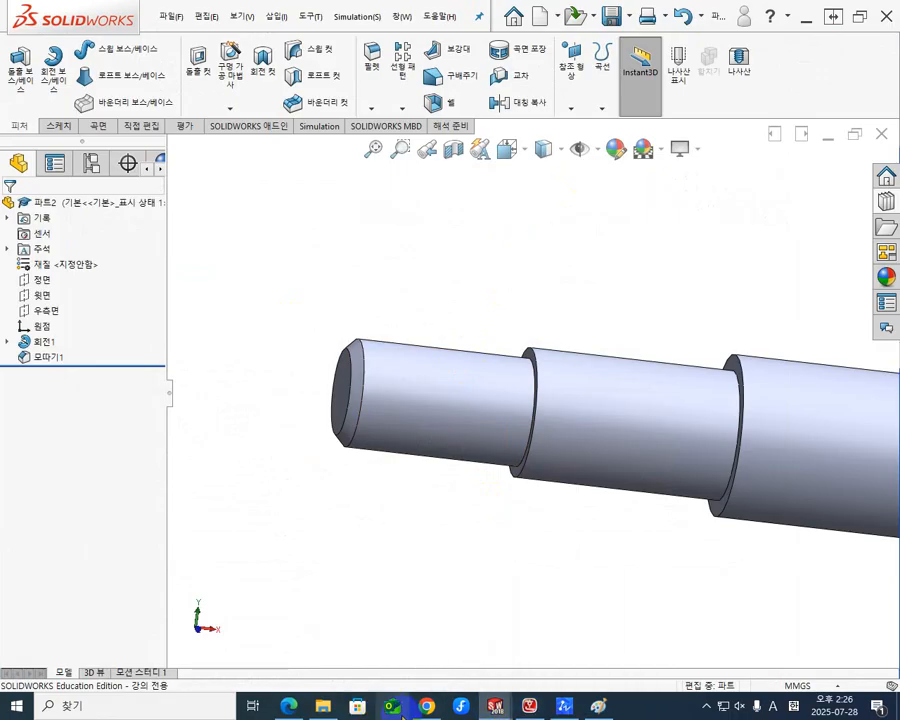
click(564, 706)
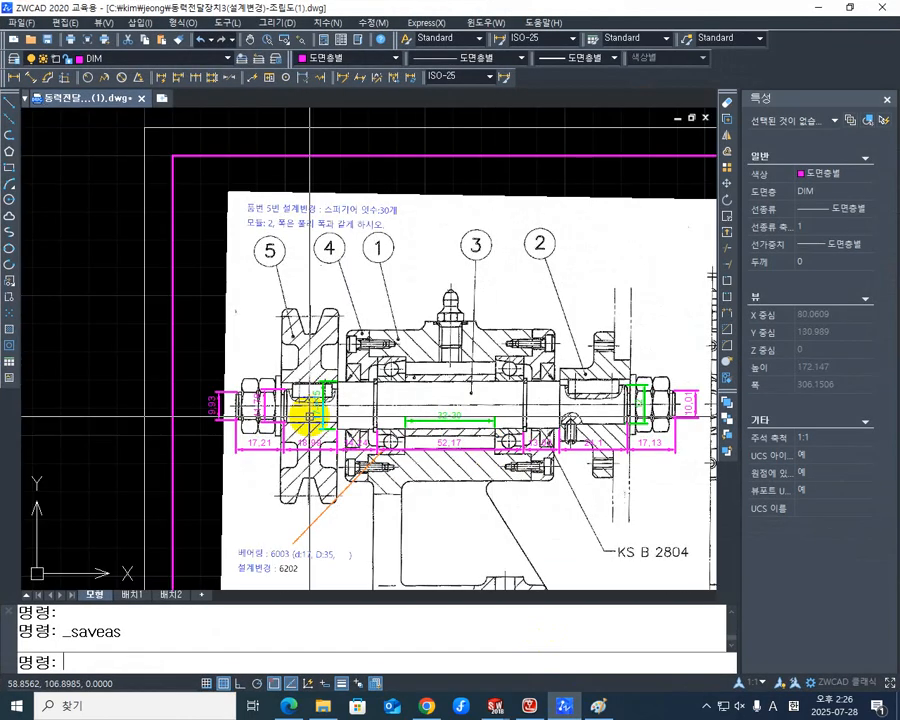
scroll(310, 410, up, 3)
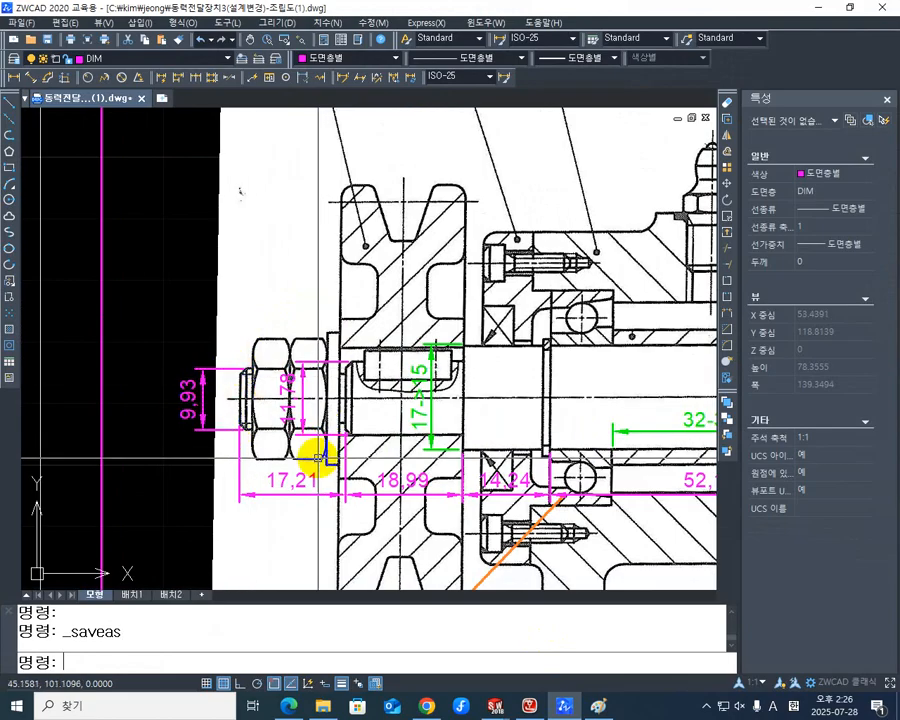
scroll(610, 369, down, 2)
middle_drag(651, 378, 181, 379)
scroll(333, 410, up, 2)
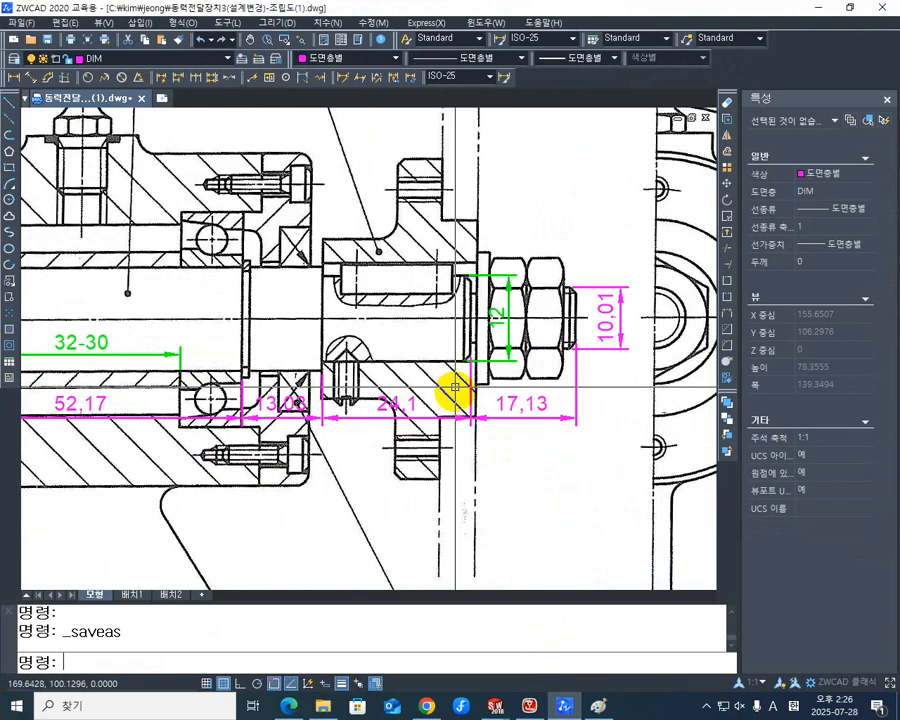
scroll(370, 392, up, 1)
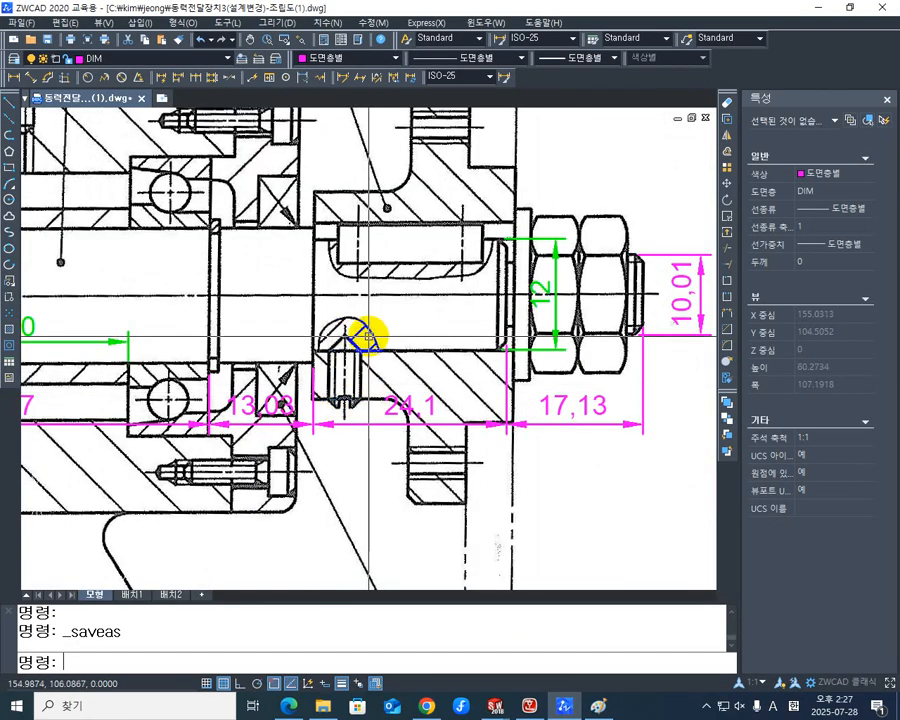
Examine the threaded end with nuts beside part 5 in the assembly drawing, and leave the drawing.
scroll(340, 375, down, 5)
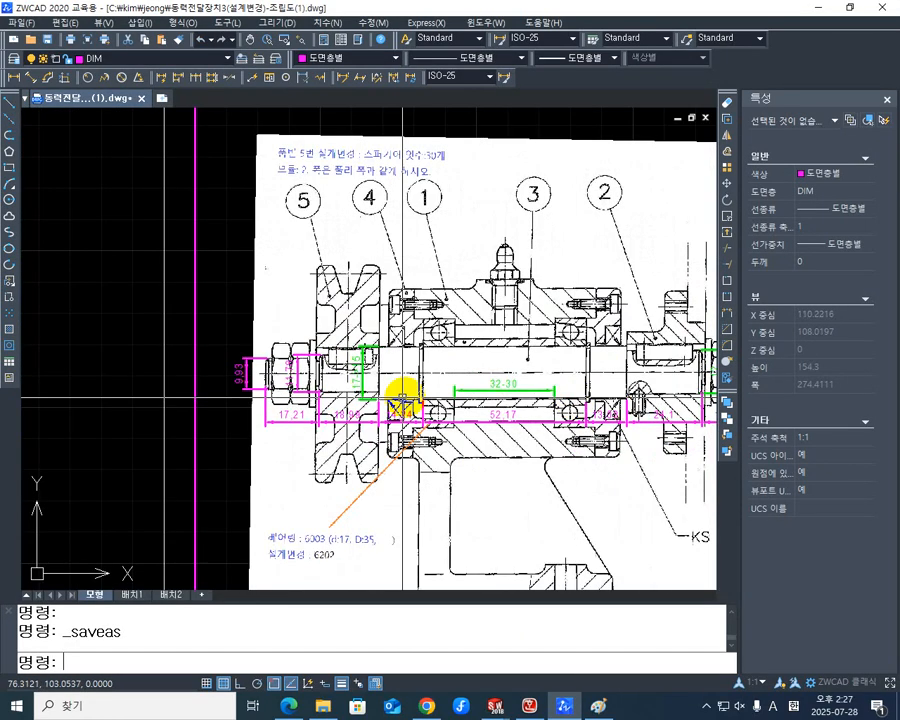
scroll(265, 383, up, 5)
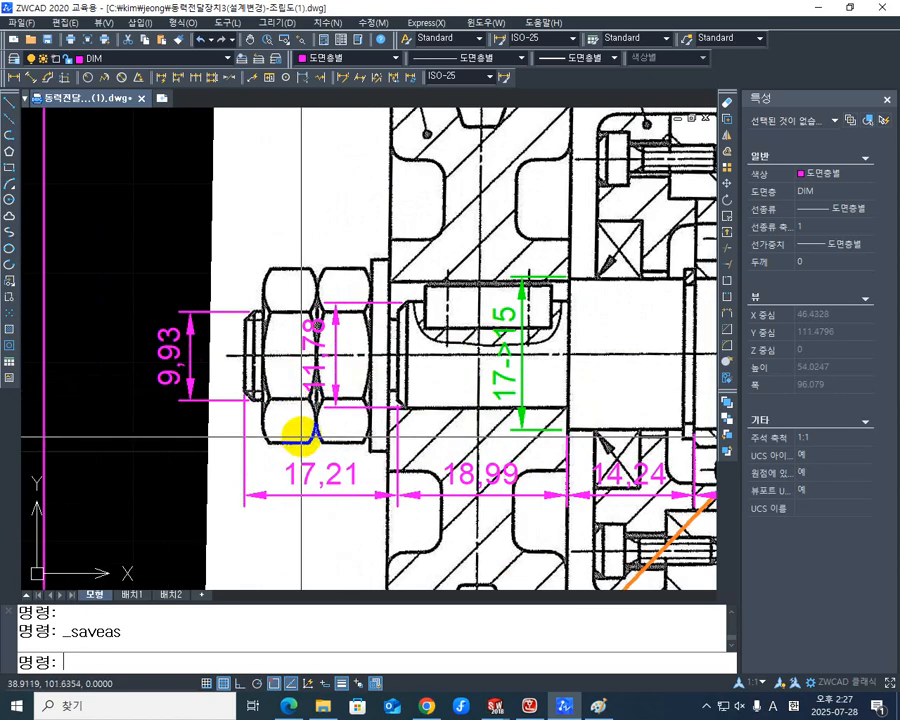
click(818, 6)
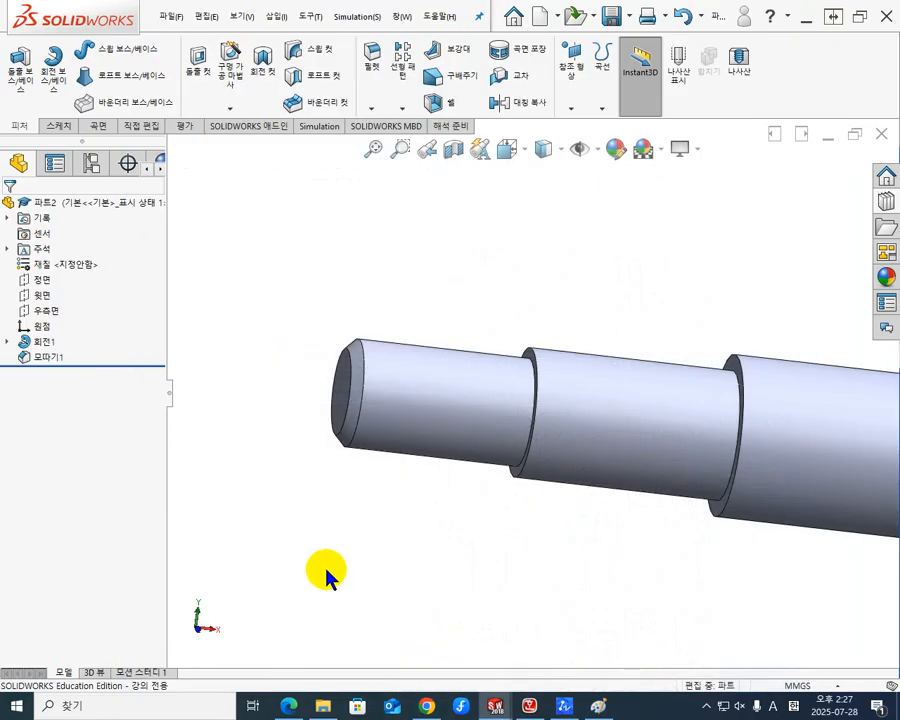
Look up the dg and g1 values for the 1.5 pitch in the KS thread undercut table in Edge, and return to SOLIDWORKS.
click(289, 706)
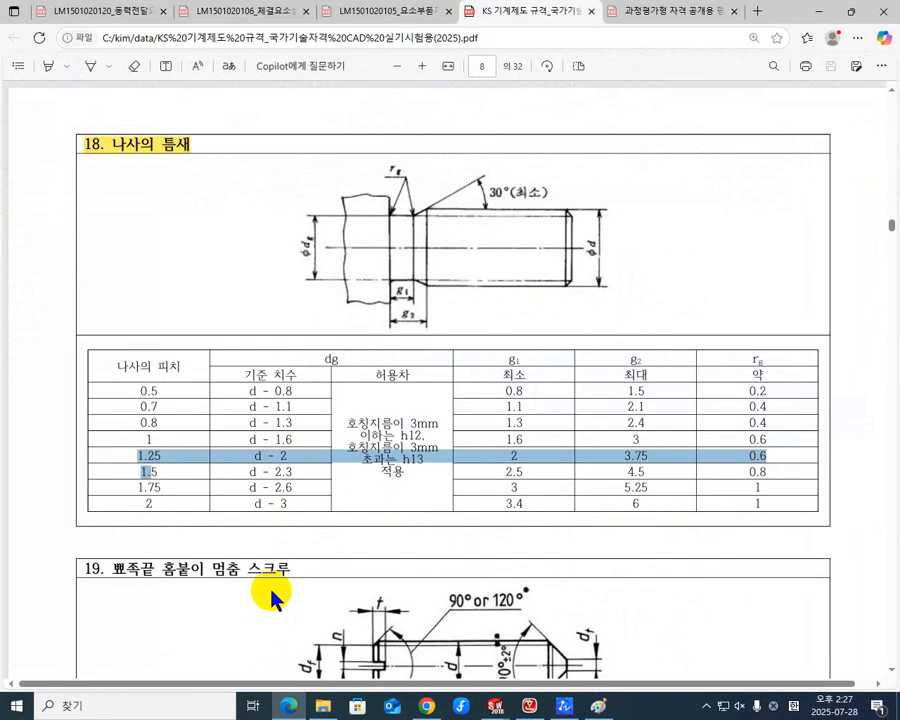
drag(200, 462, 157, 484)
drag(297, 472, 230, 469)
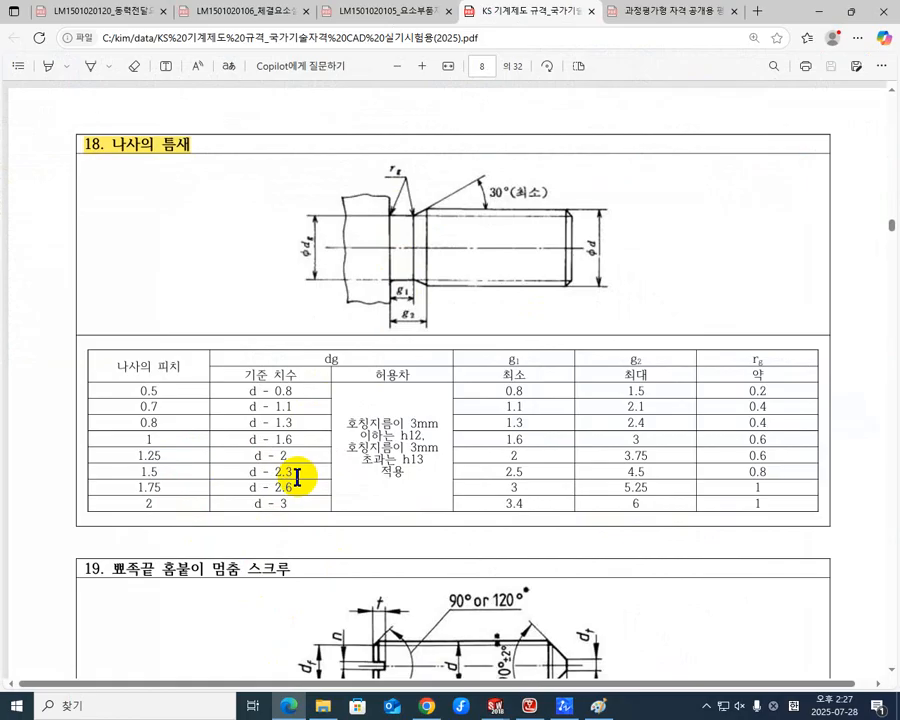
drag(283, 476, 264, 477)
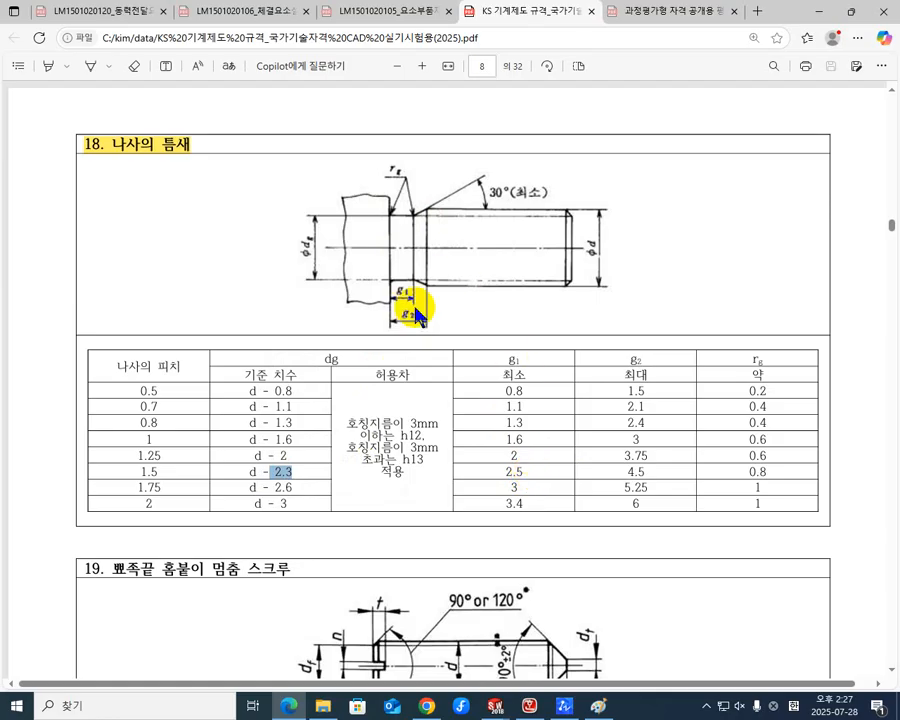
drag(508, 356, 519, 356)
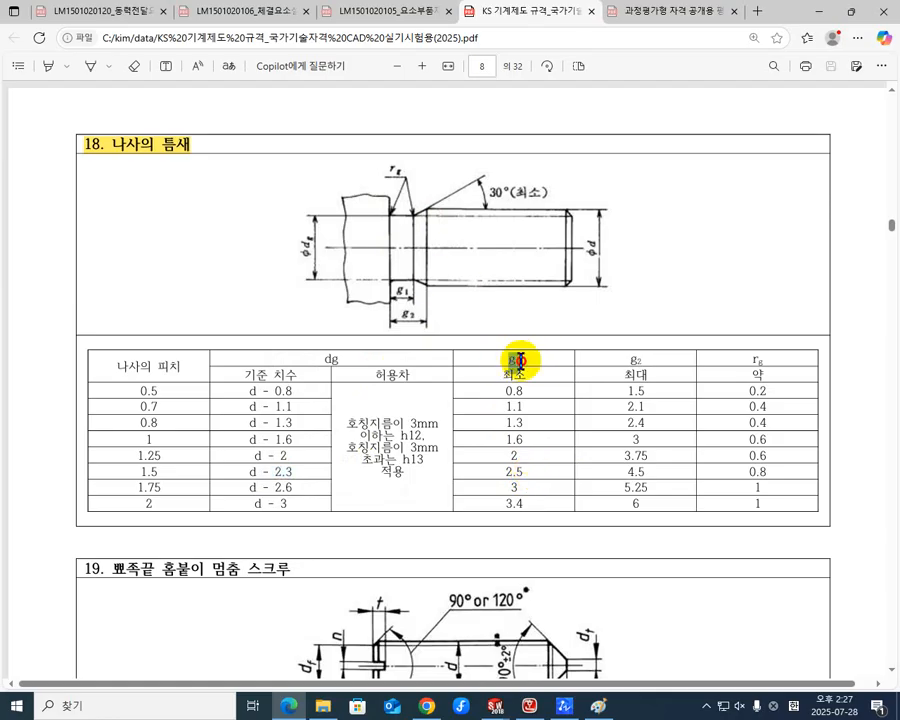
click(500, 474)
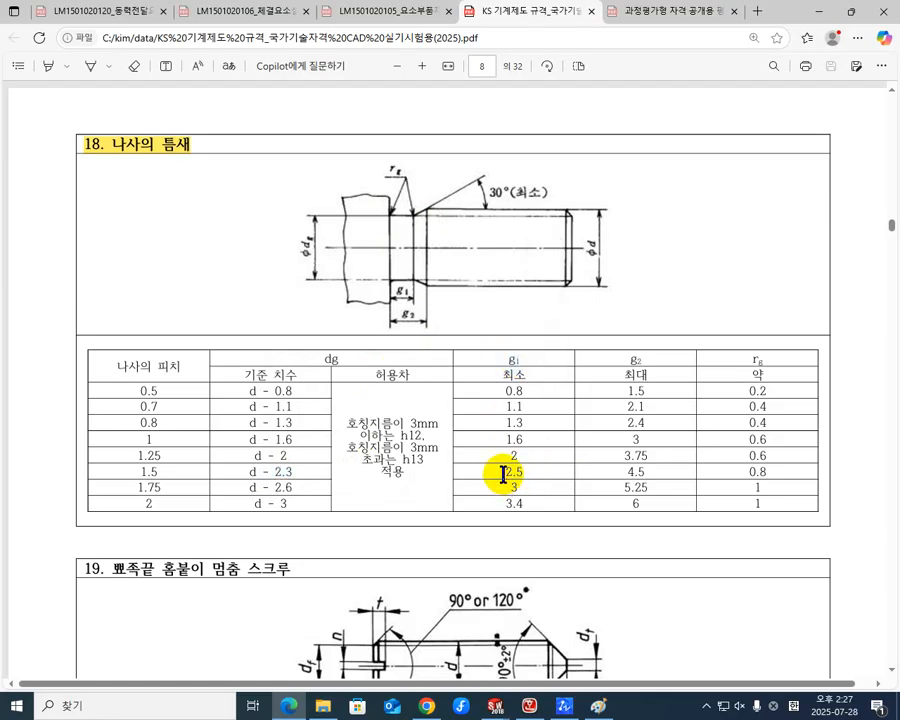
drag(276, 471, 295, 478)
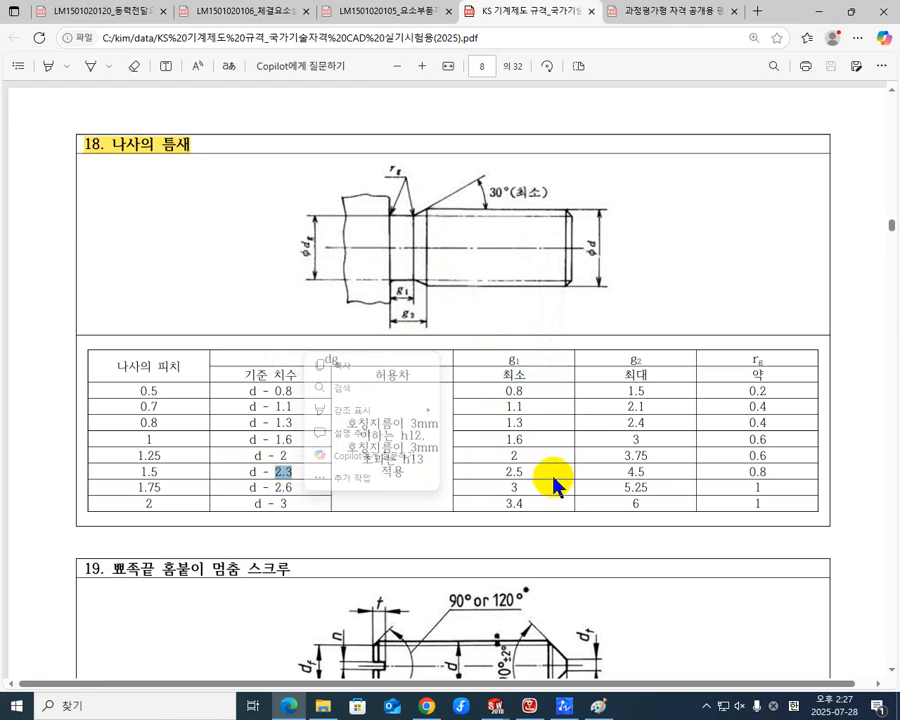
click(504, 472)
drag(504, 472, 520, 473)
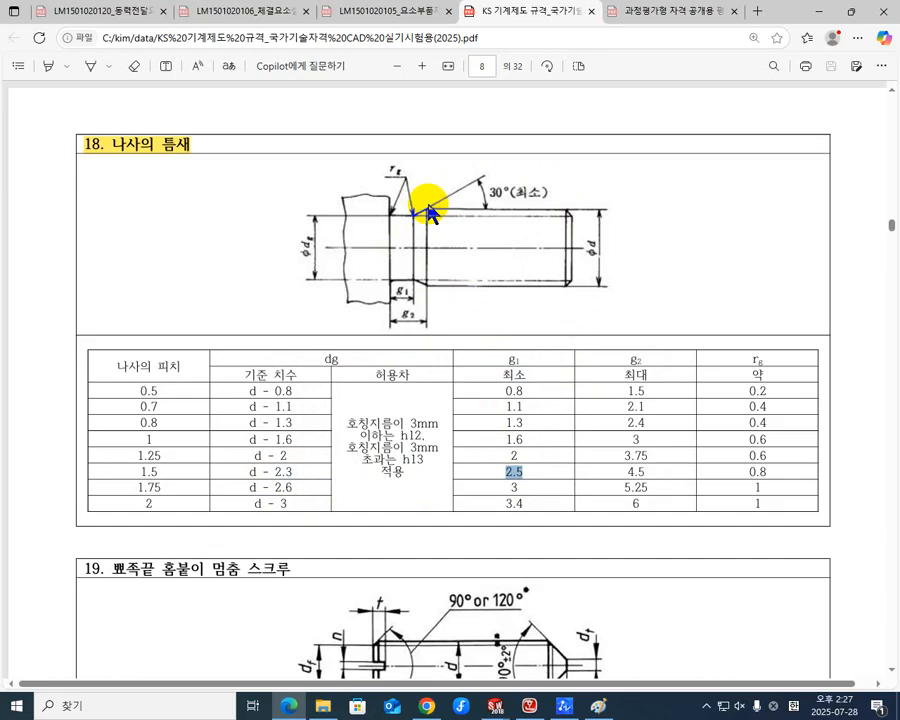
click(819, 11)
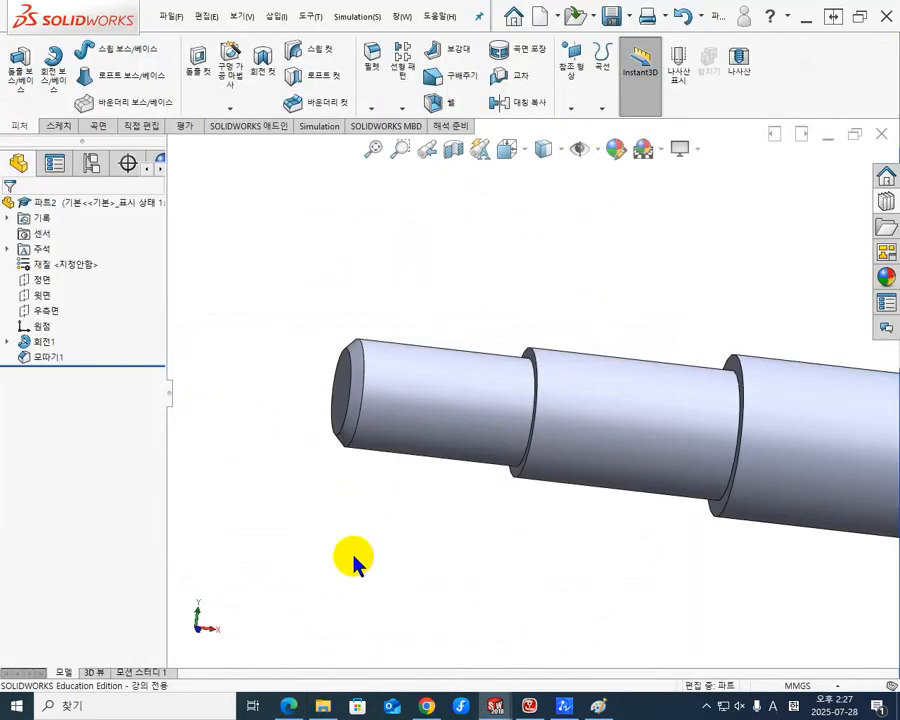
Start a sketch on the front plane (정면) and draw a rectangle about 3.1 mm high across the first end section's upper edge, near its shoulder.
click(43, 281)
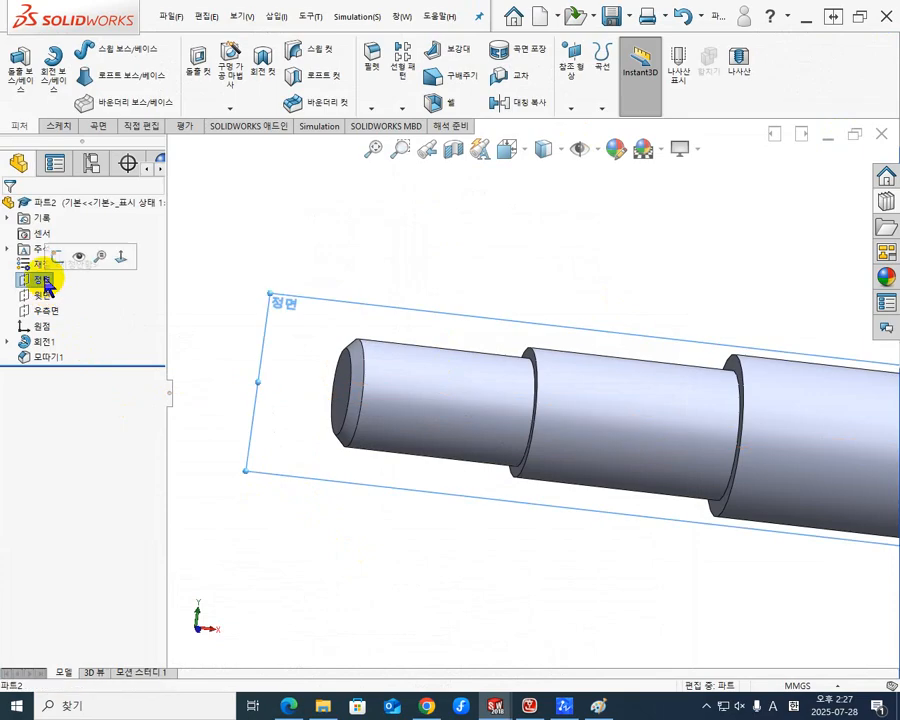
click(60, 257)
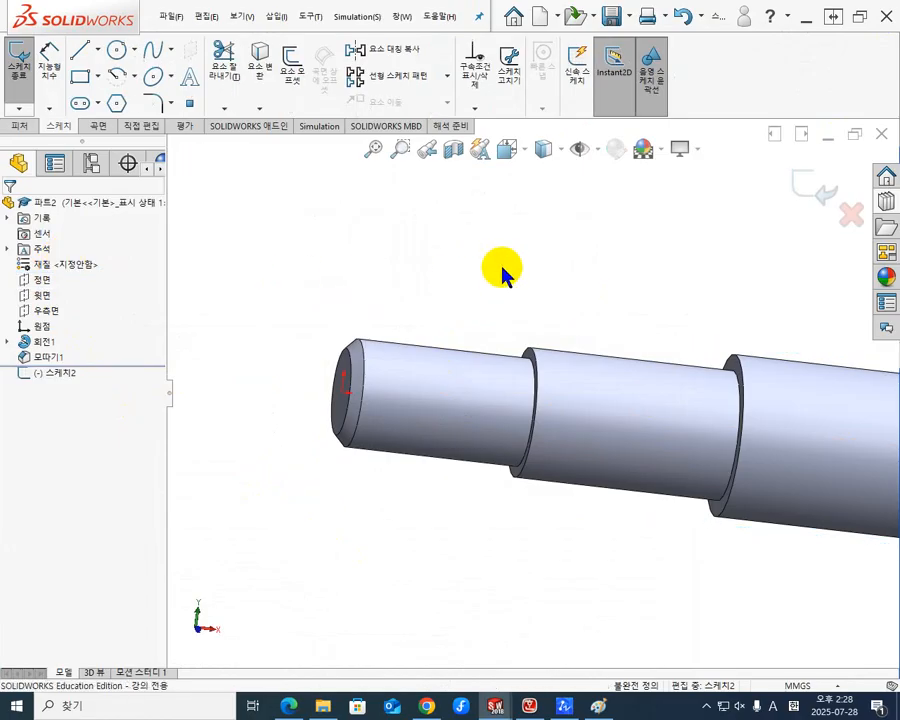
key(ctrl+8)
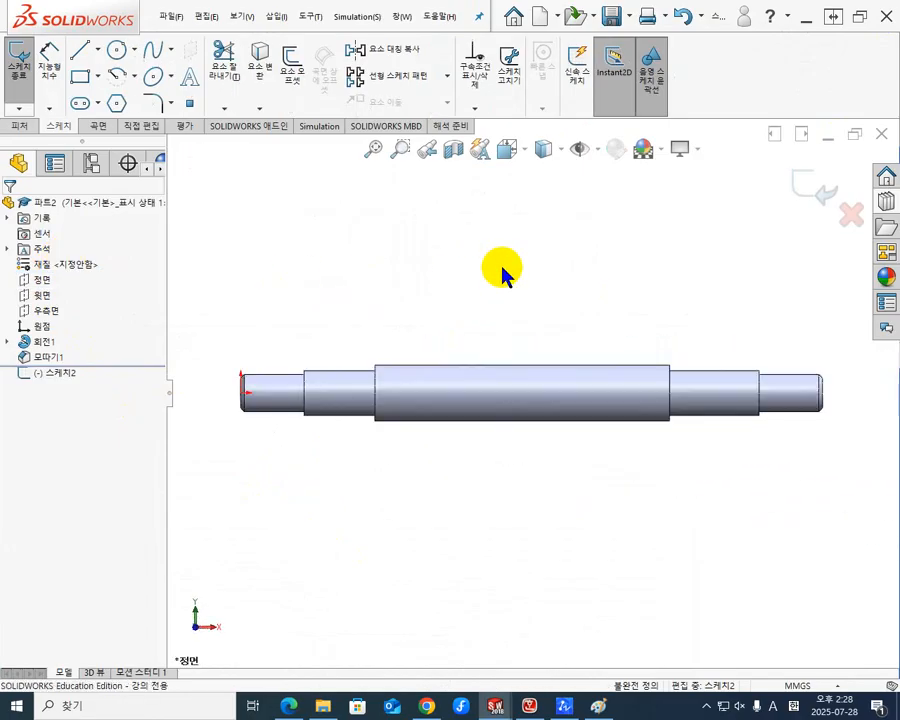
scroll(300, 378, down, 5)
scroll(628, 336, up, 2)
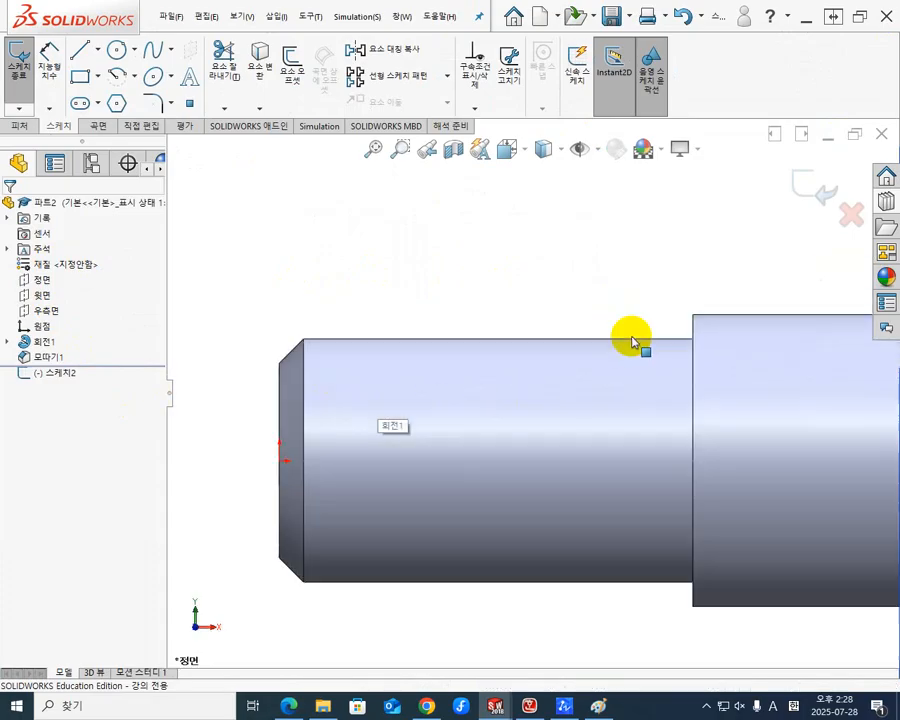
scroll(636, 336, down, 2)
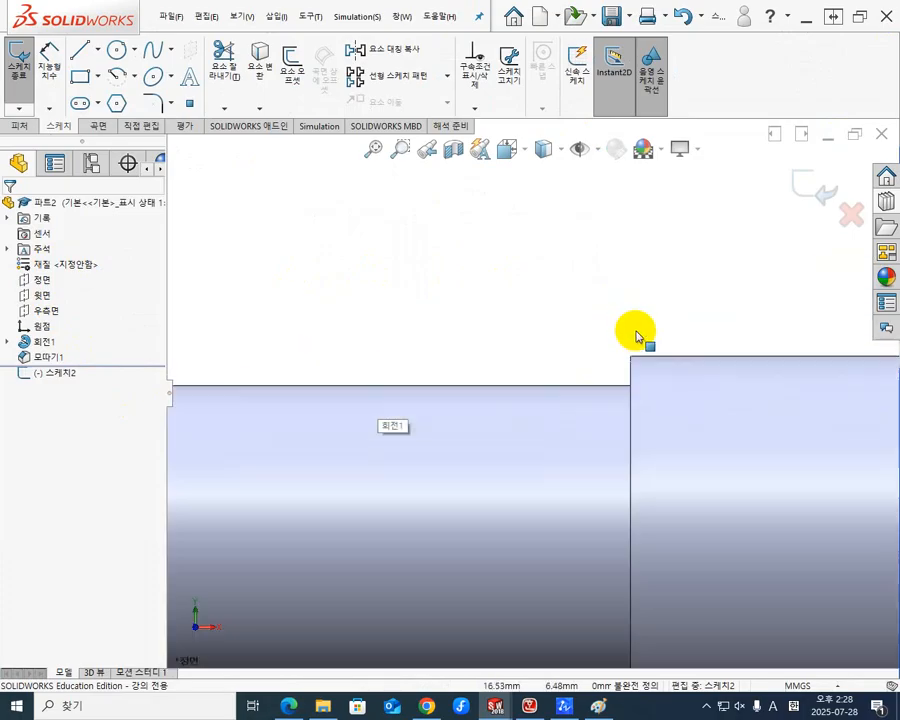
click(78, 76)
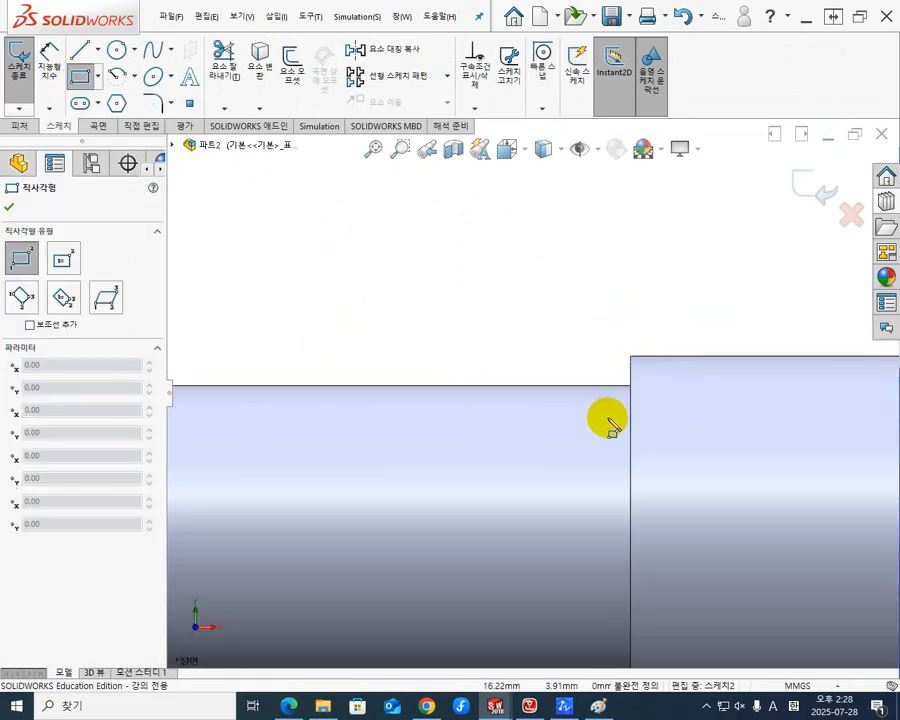
drag(609, 410, 369, 317)
key(Escape)
click(357, 233)
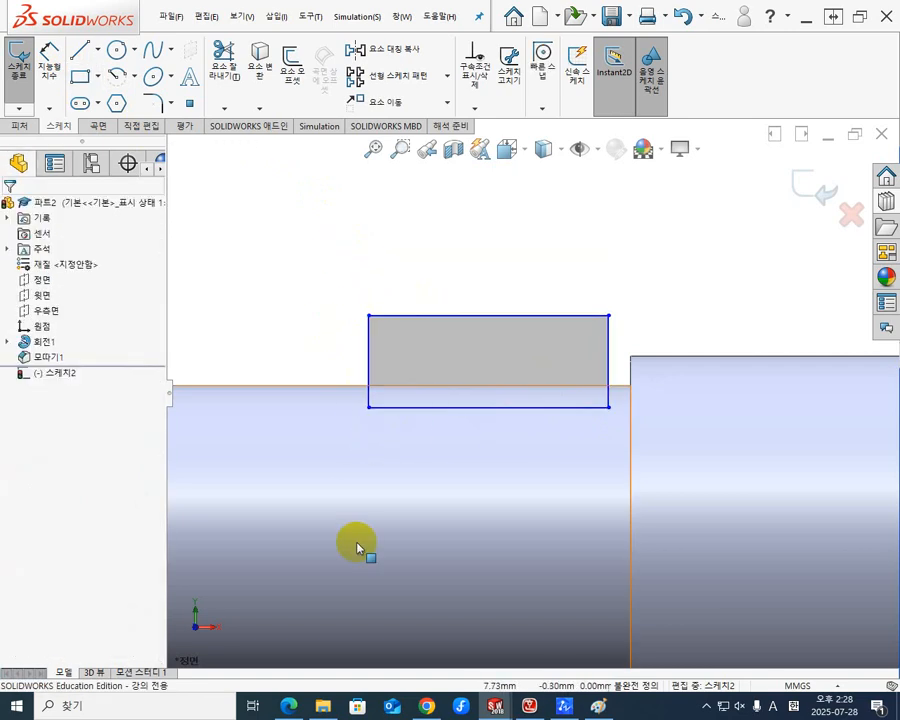
Delete the vertical relation on the rectangle's outer side and move its upper corner toward the shaft's first end to slant that side.
scroll(585, 480, down, 5)
scroll(590, 476, up, 12)
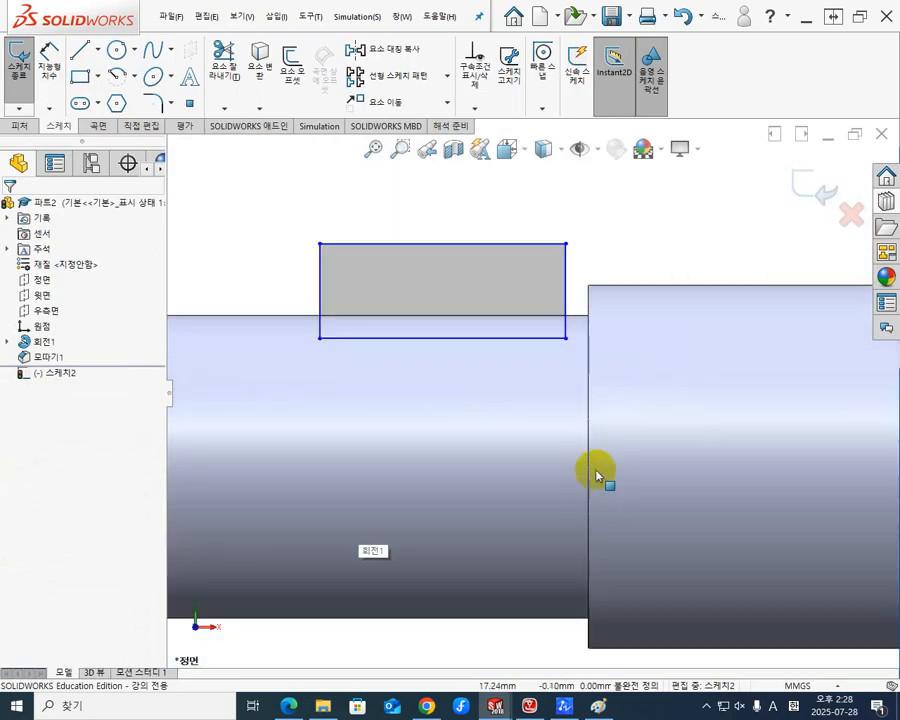
scroll(745, 449, down, 5)
scroll(745, 449, up, 6)
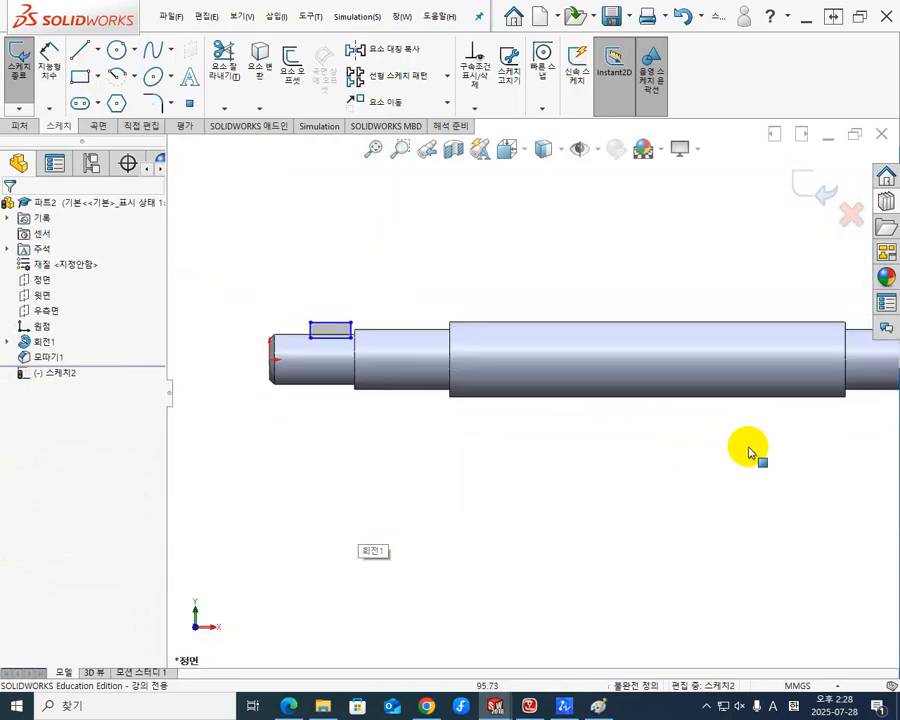
scroll(350, 338, down, 6)
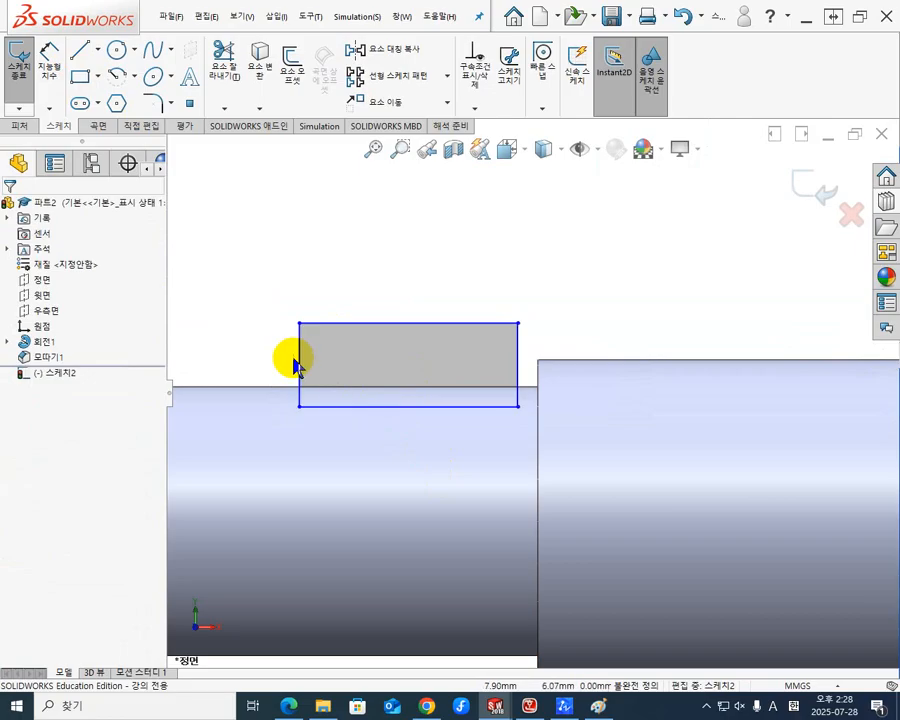
click(302, 345)
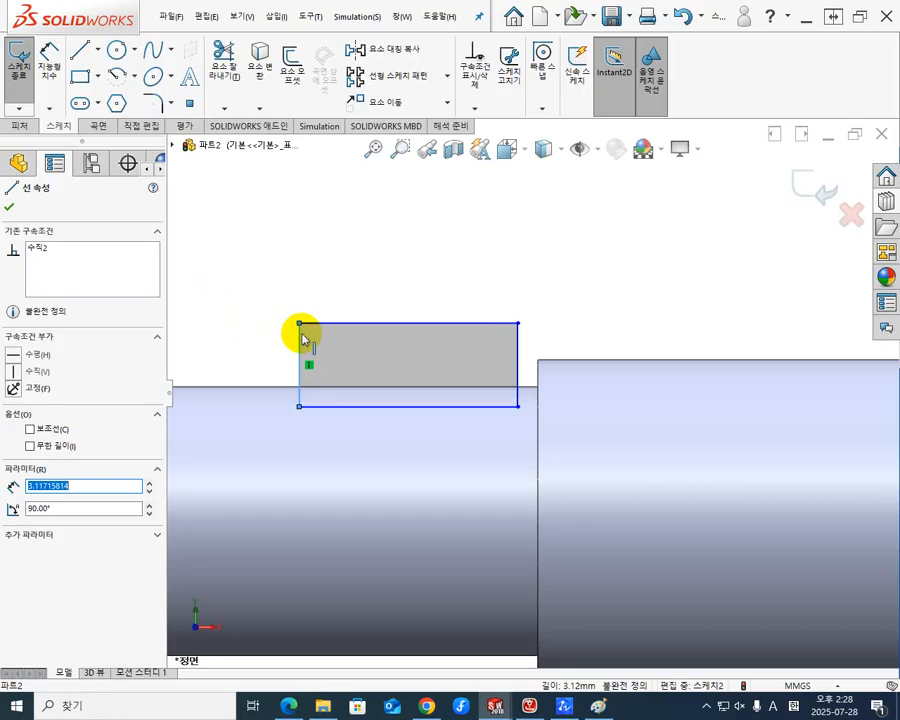
key(Escape)
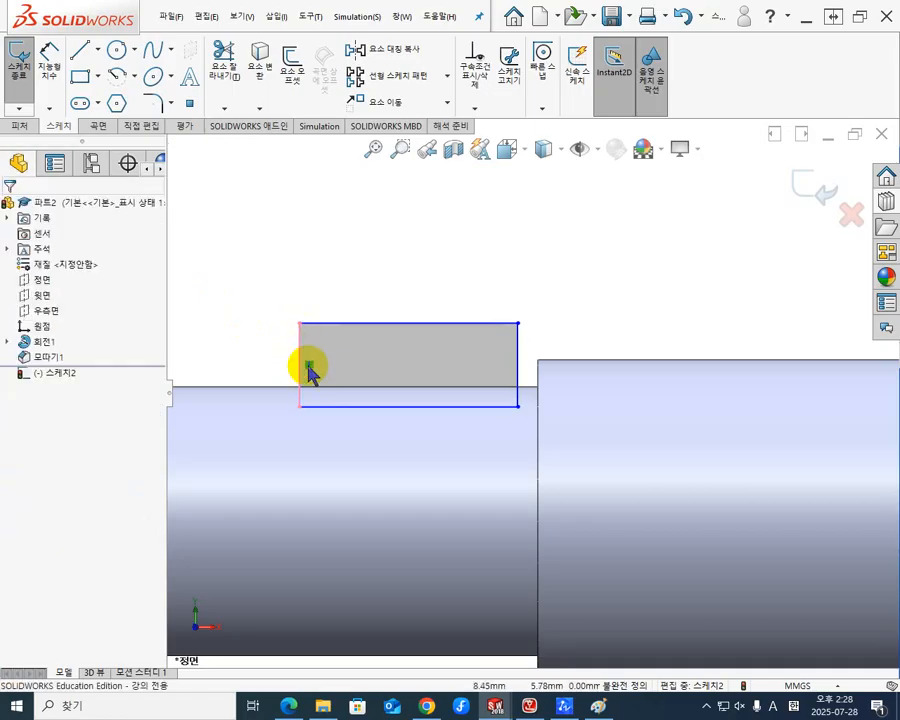
key(Delete)
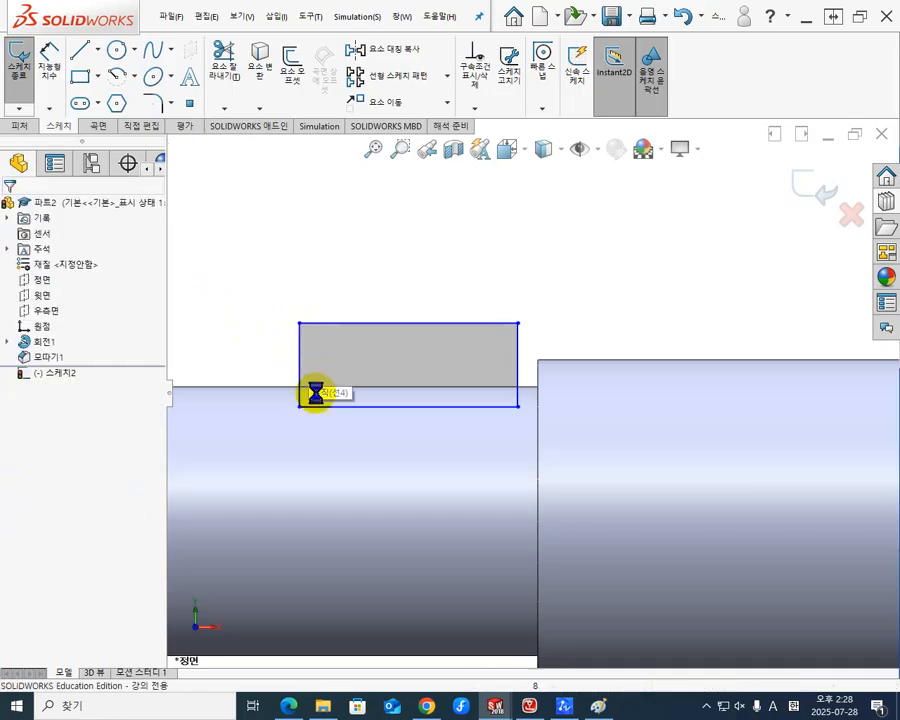
drag(300, 324, 215, 325)
click(626, 298)
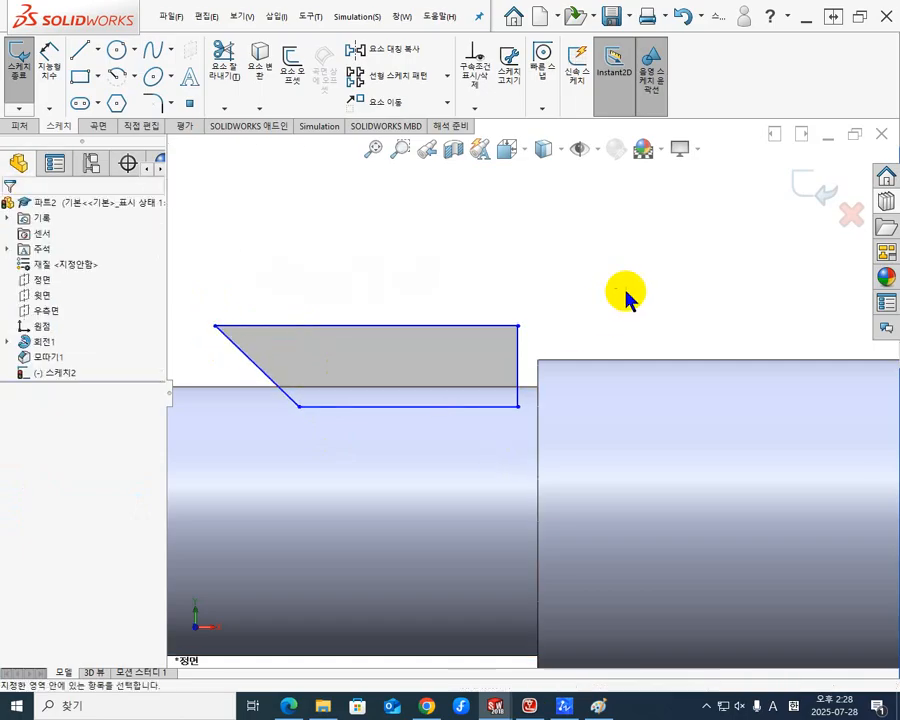
Draw a second rectangle about 2.7 mm high across the upper edge of the opposite end section, near its shoulder.
scroll(775, 413, down, 5)
scroll(776, 434, up, 12)
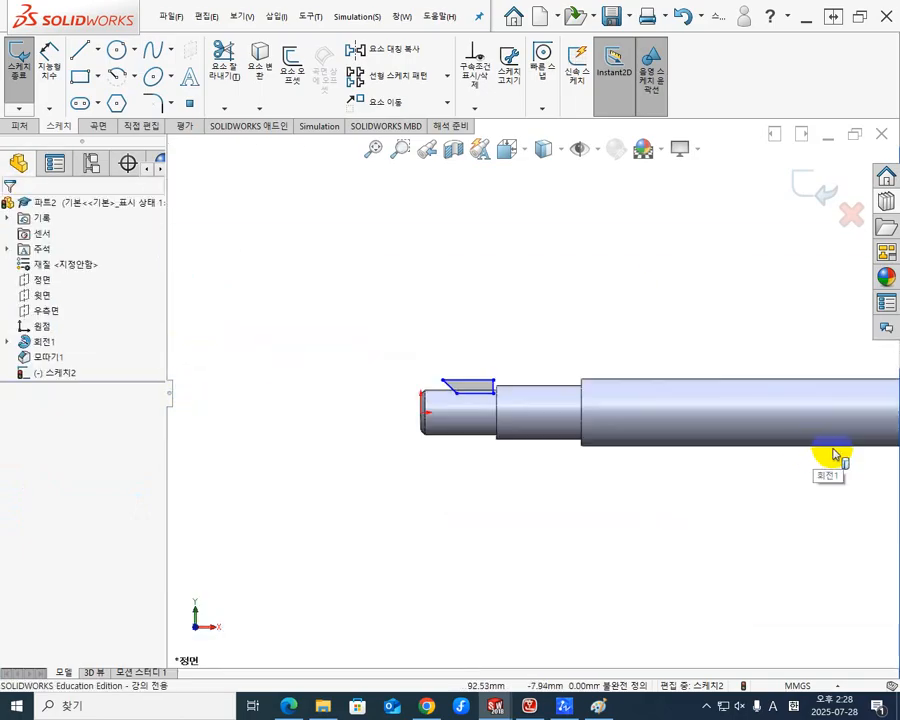
scroll(838, 448, down, 3)
scroll(840, 440, up, 9)
scroll(599, 387, down, 8)
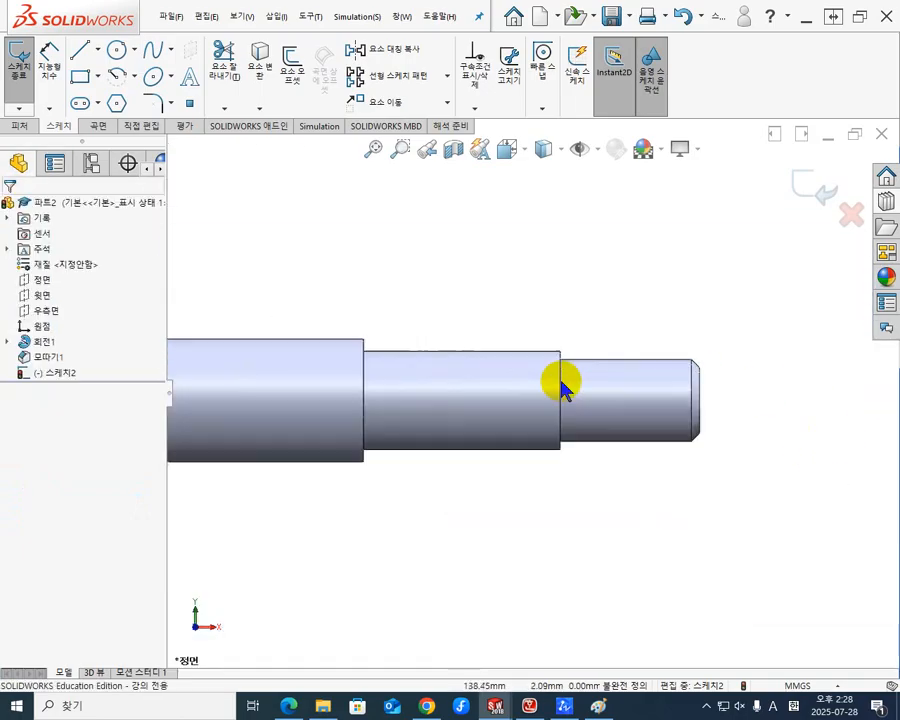
scroll(570, 376, down, 7)
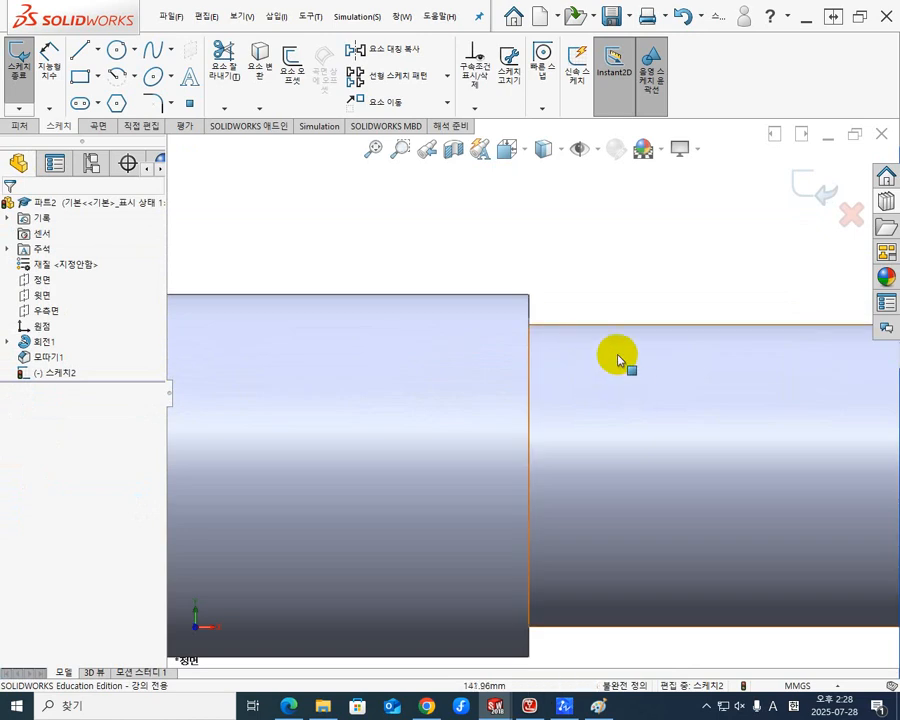
click(78, 77)
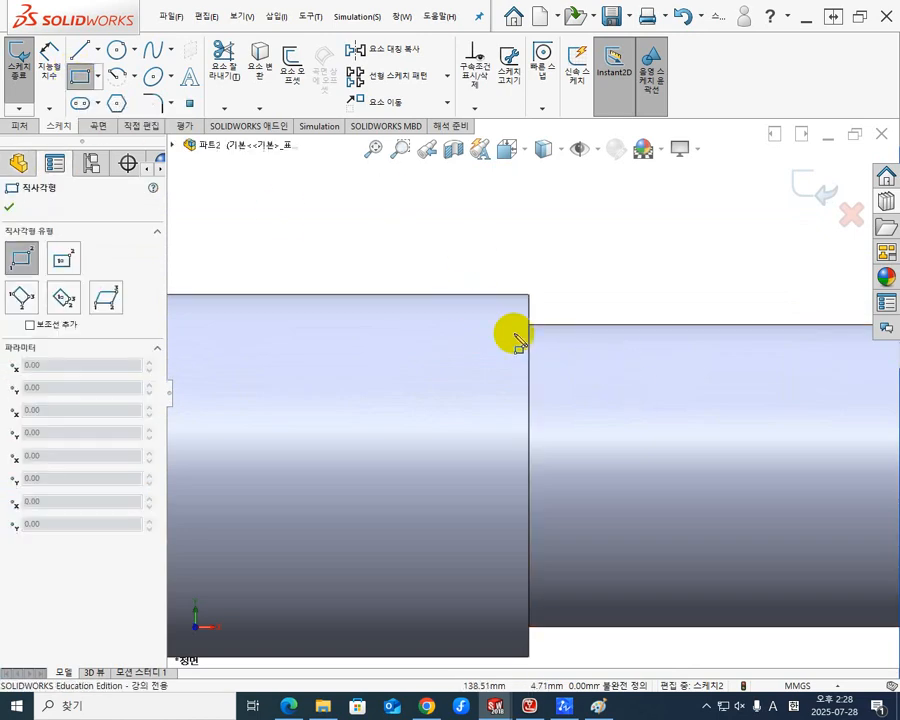
click(547, 357)
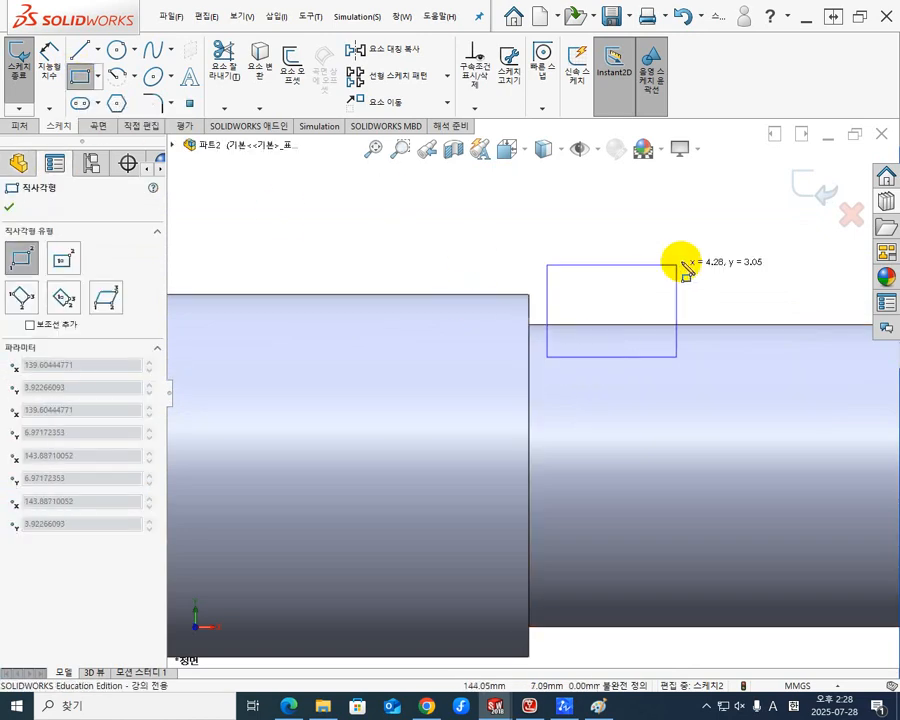
click(740, 273)
key(Escape)
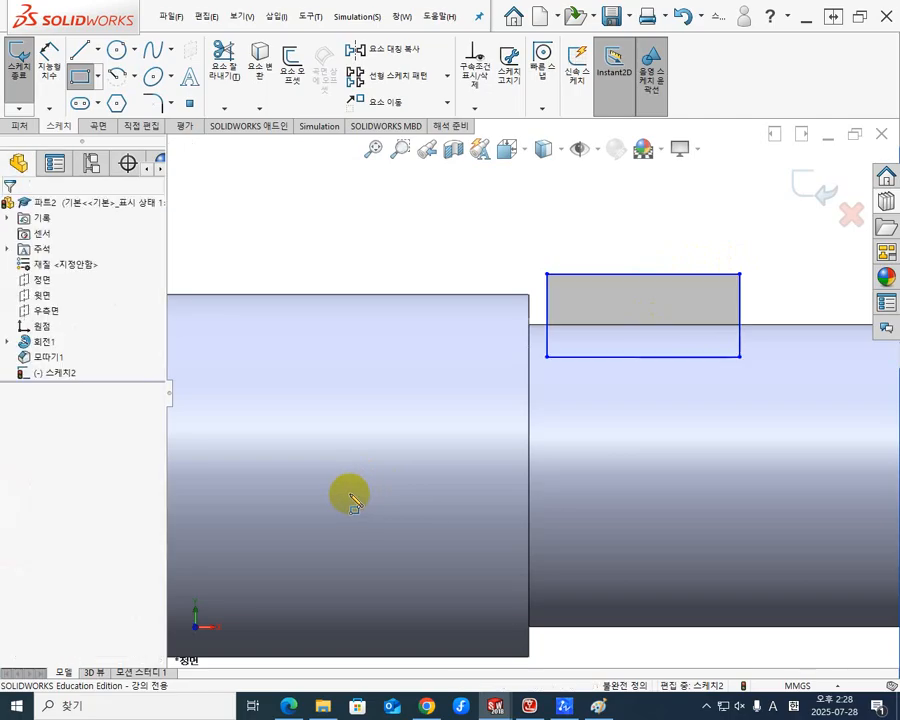
Delete the vertical relation on the second rectangle's outer side and pull its upper corner toward the adjacent shaft end, slanting that side.
click(741, 311)
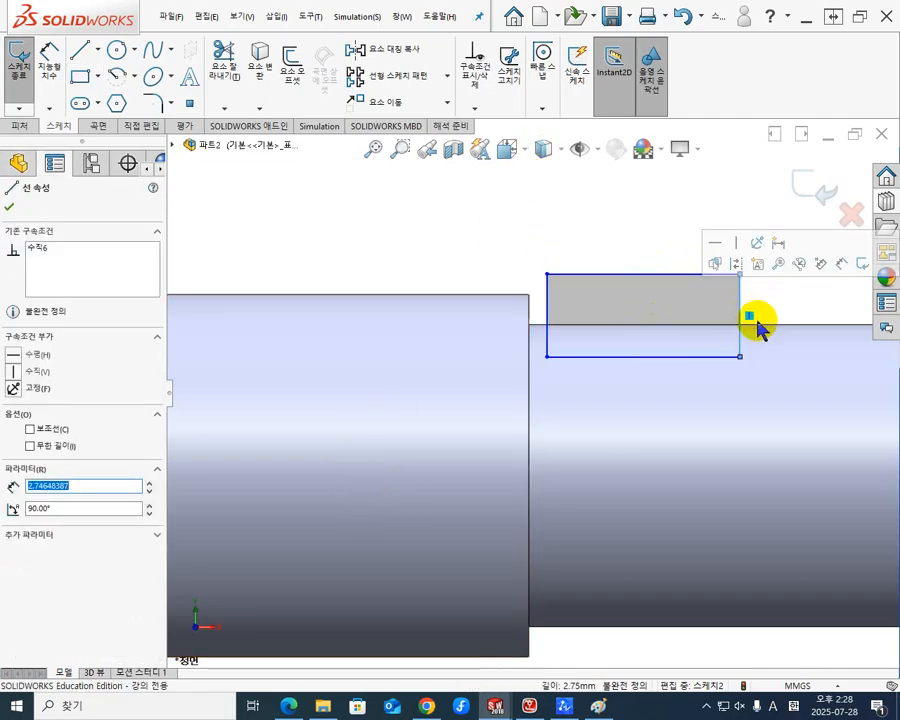
click(760, 310)
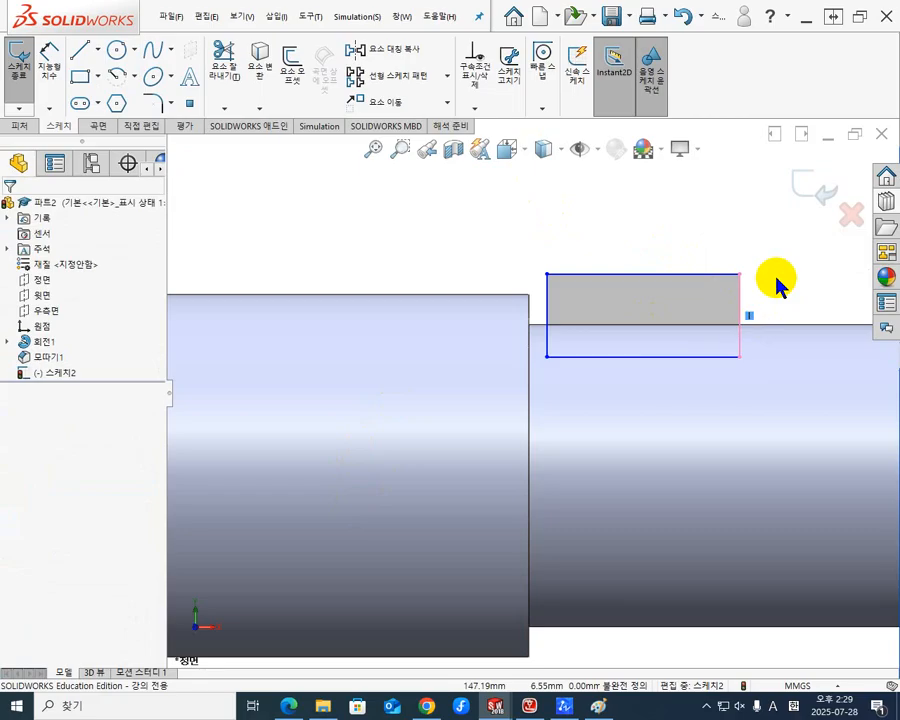
drag(742, 276, 836, 289)
click(520, 230)
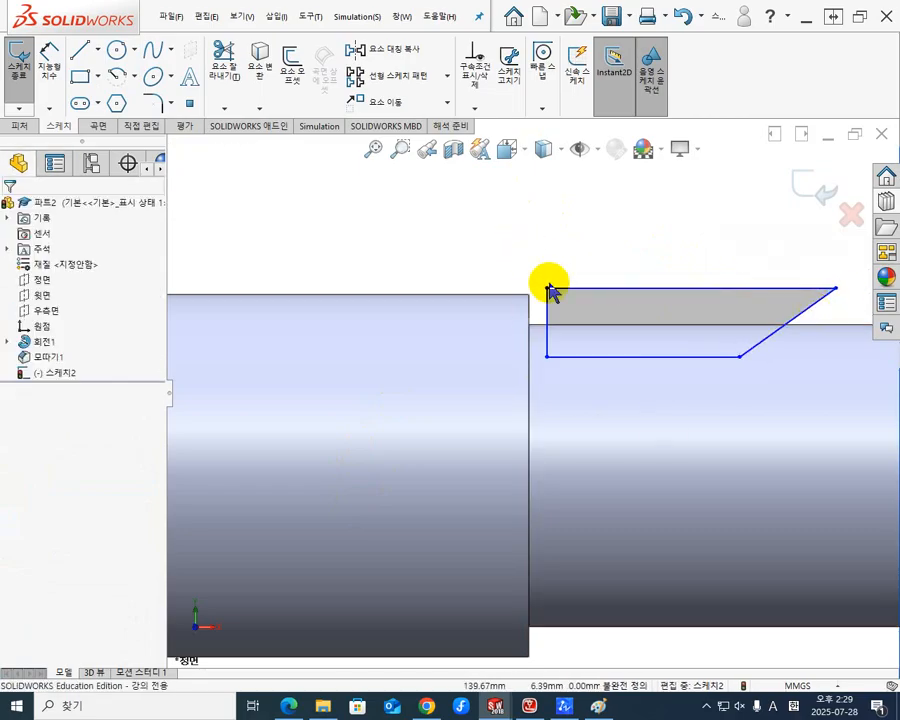
scroll(585, 248, down, 1)
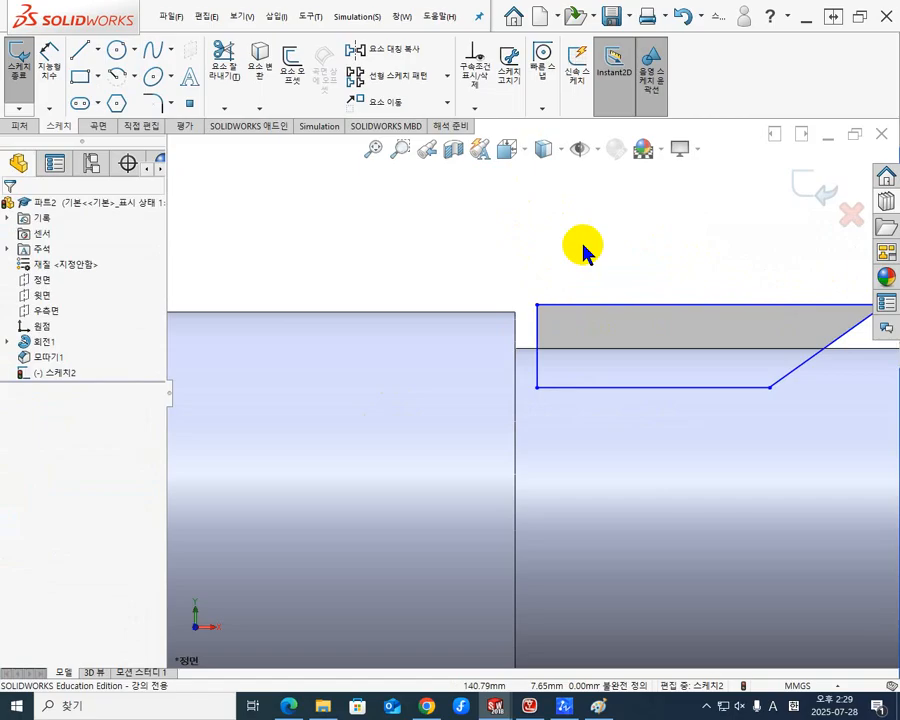
Make the vertical inner side of the second end's undercut profile collinear with the adjacent shoulder edge.
scroll(583, 260, up, 3)
scroll(546, 381, down, 3)
scroll(542, 372, down, 2)
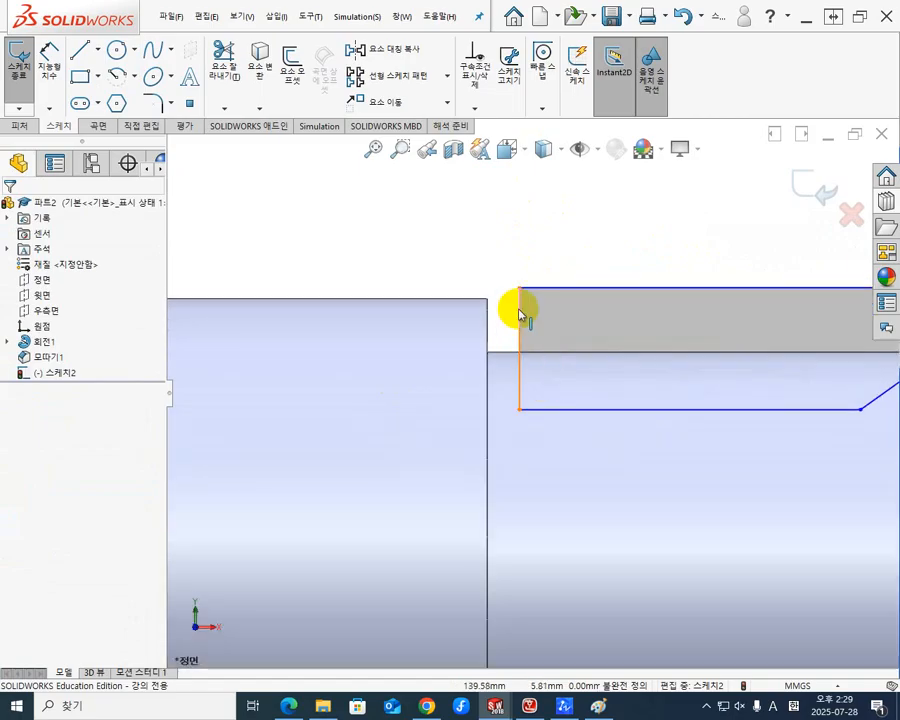
click(520, 316)
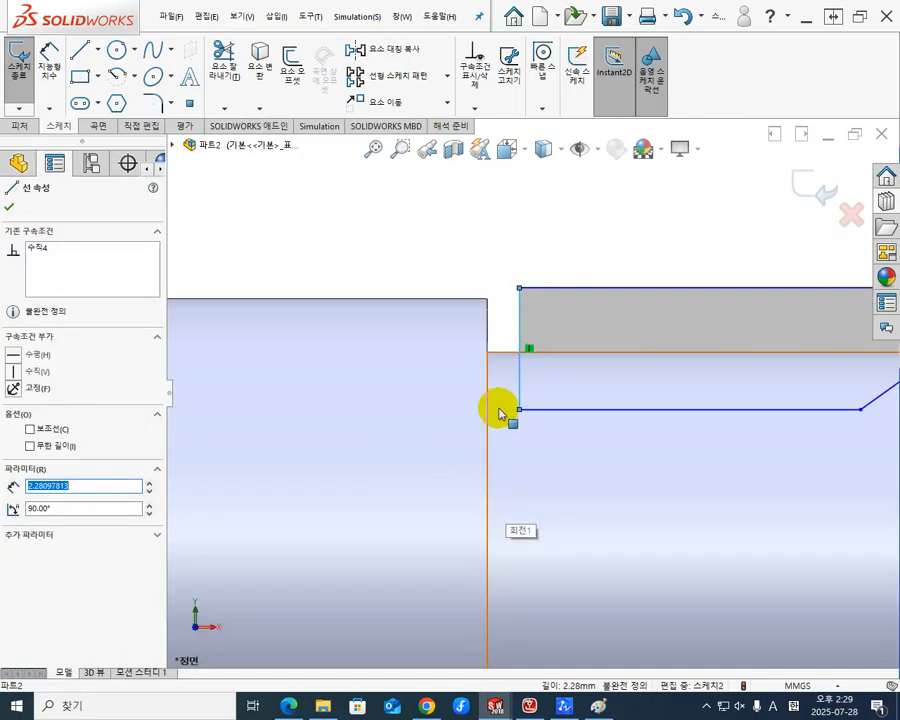
ctrl+click(488, 327)
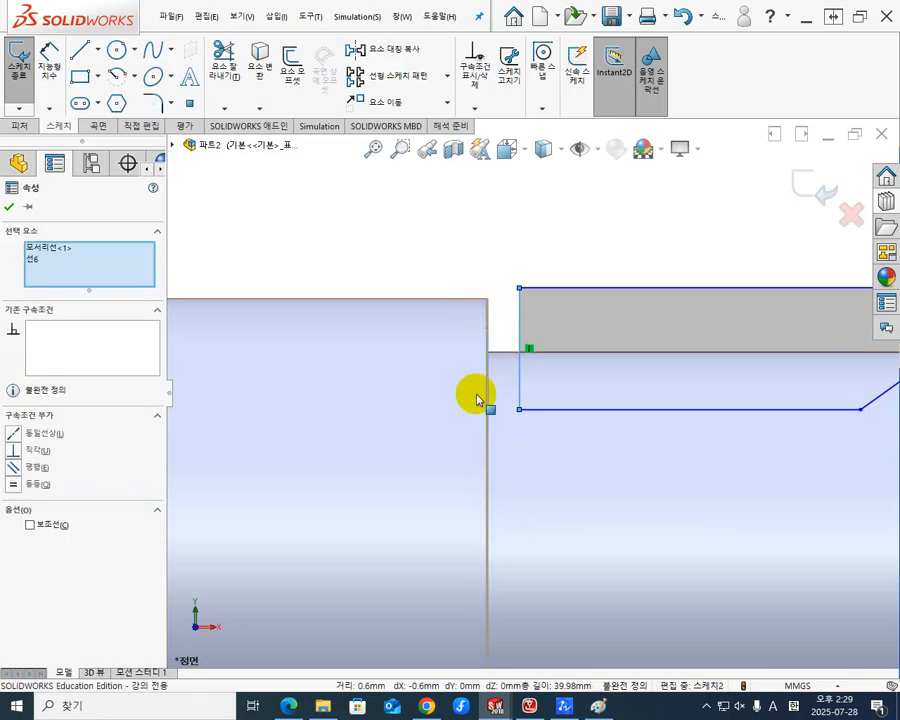
click(17, 434)
click(524, 216)
scroll(681, 325, down, 4)
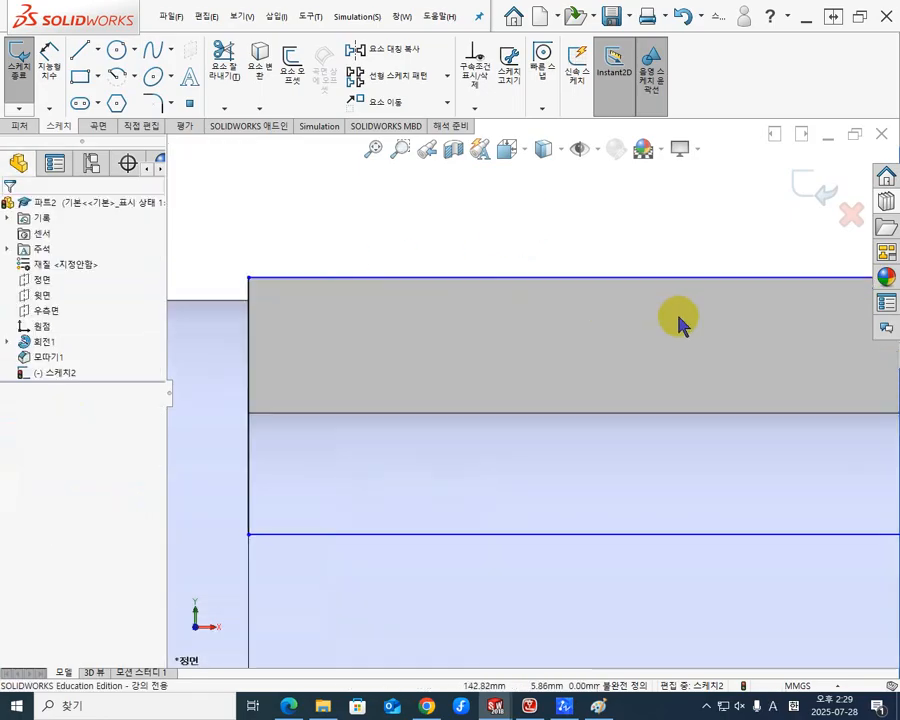
Make the upper line of the second end's undercut profile collinear with the end section's silhouette edge.
scroll(681, 335, up, 6)
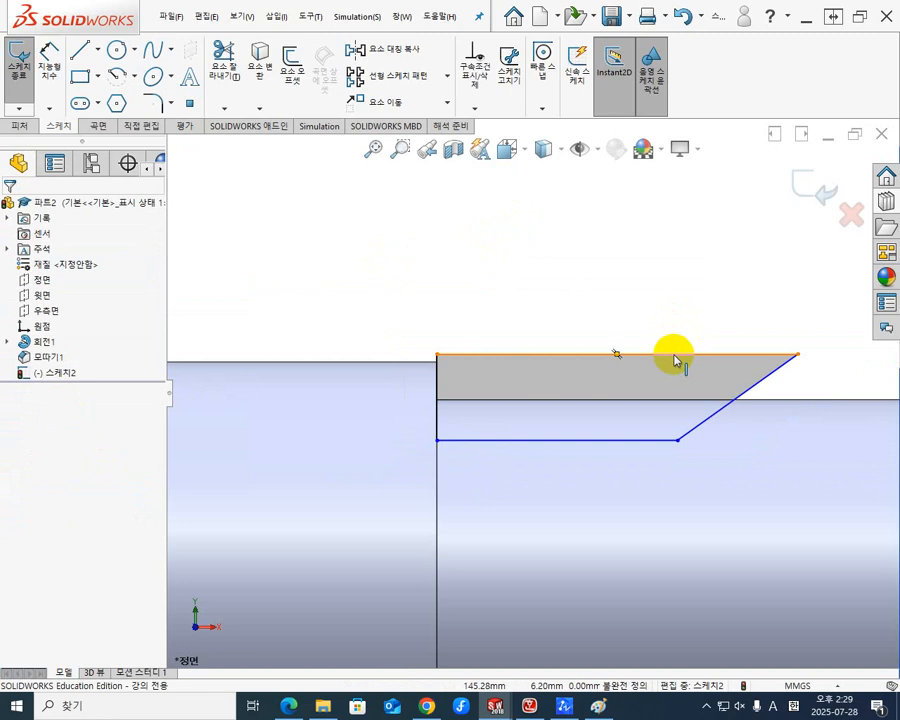
click(677, 356)
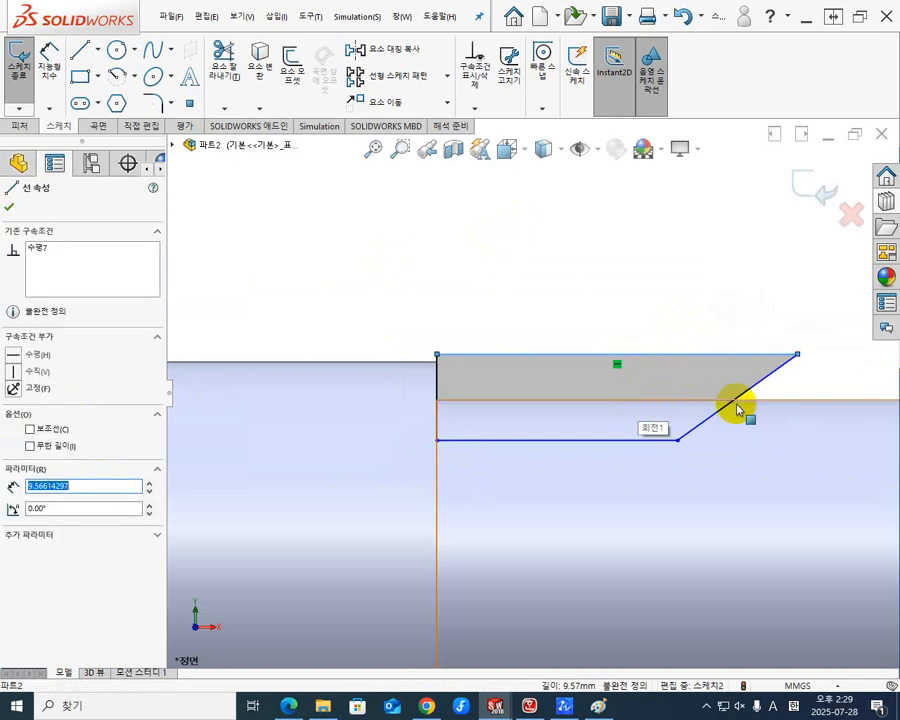
ctrl+click(655, 400)
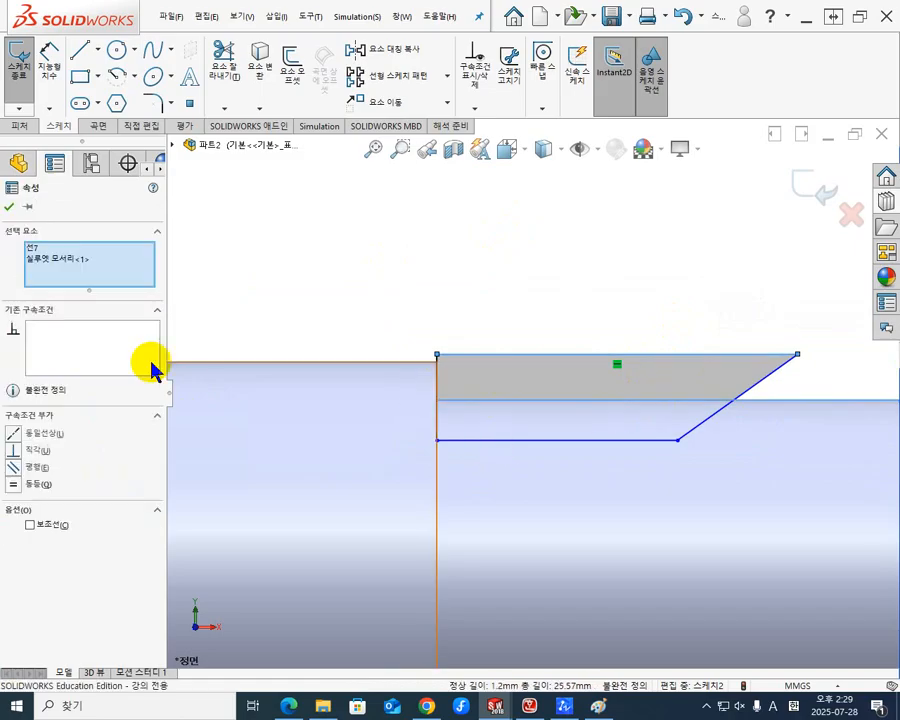
click(16, 434)
click(556, 245)
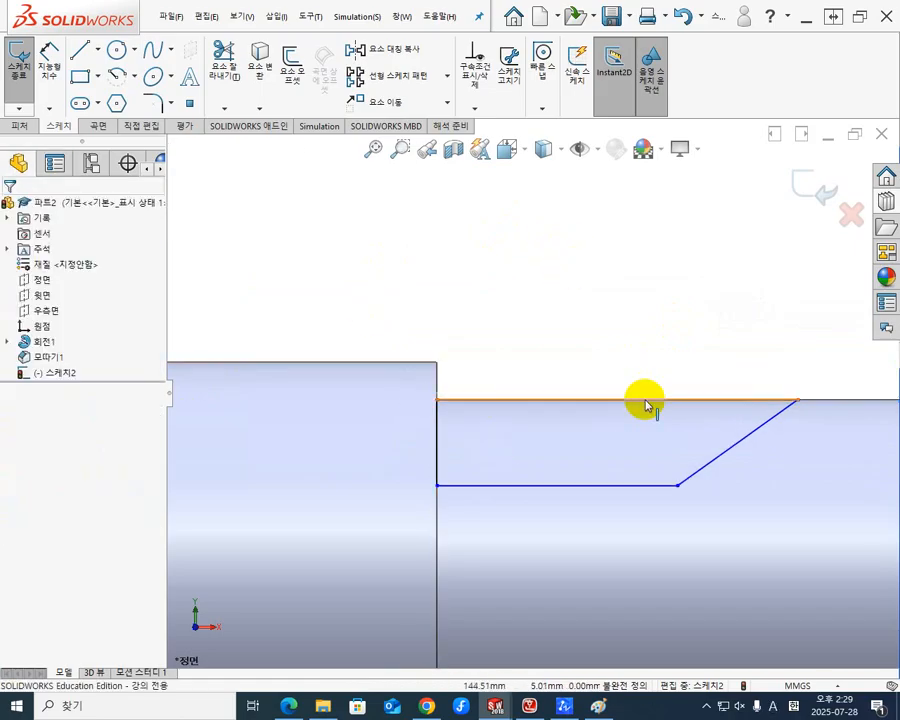
Make the vertical inner side of the undercut profile at the shaft's first end collinear with its shoulder edge.
scroll(628, 474, down, 5)
scroll(604, 463, up, 9)
scroll(453, 455, up, 8)
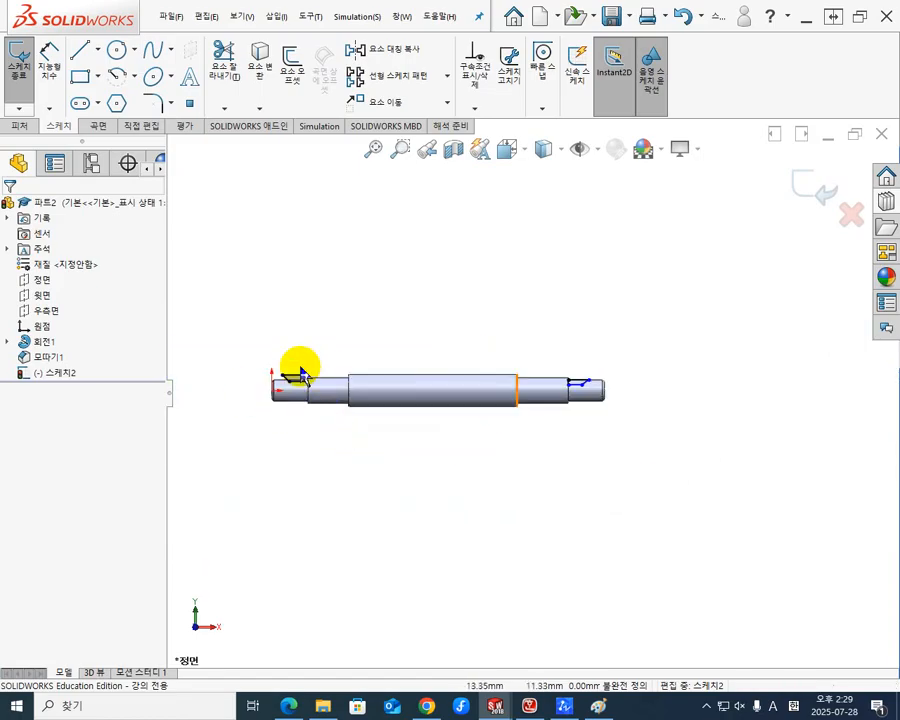
scroll(297, 368, down, 10)
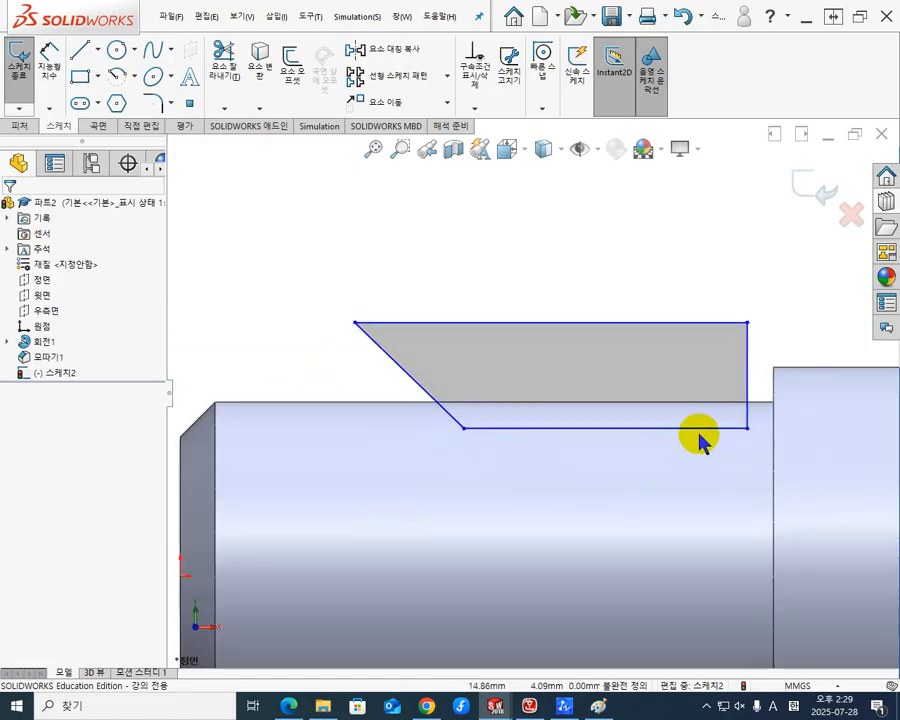
click(747, 346)
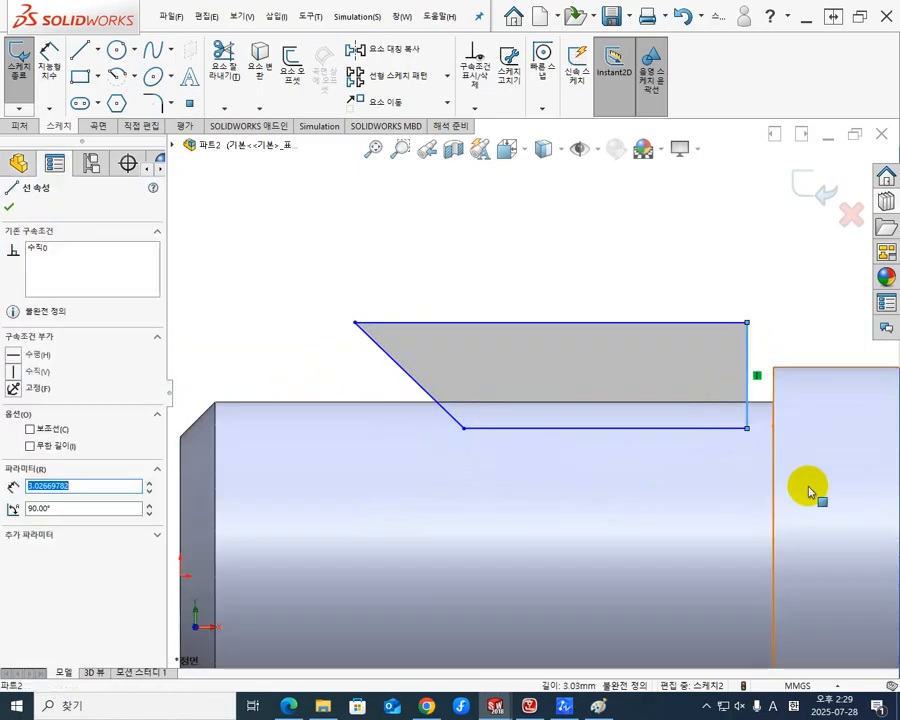
ctrl+click(775, 446)
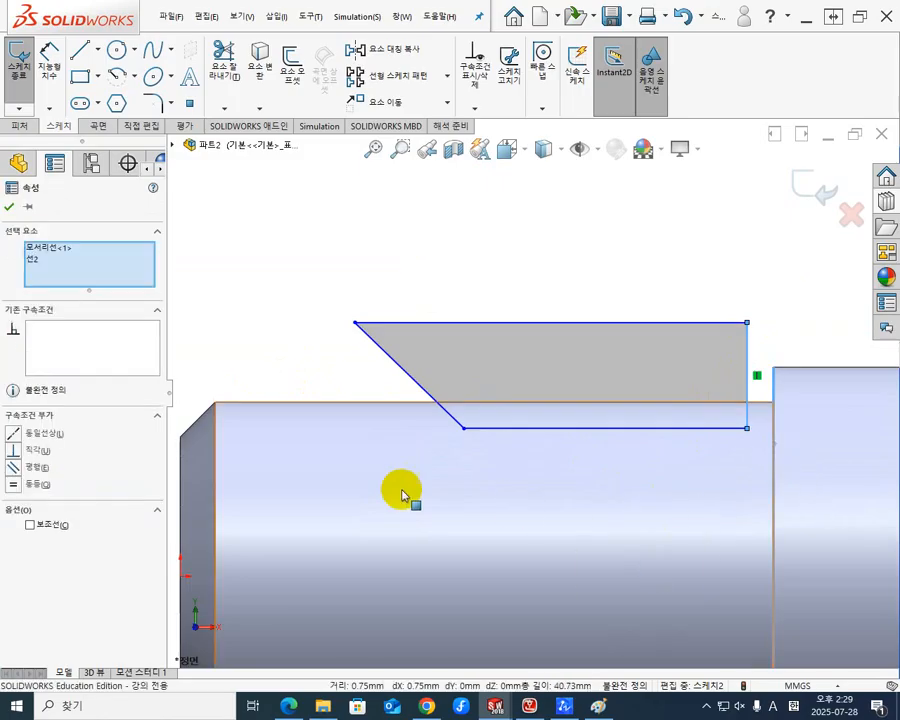
click(13, 433)
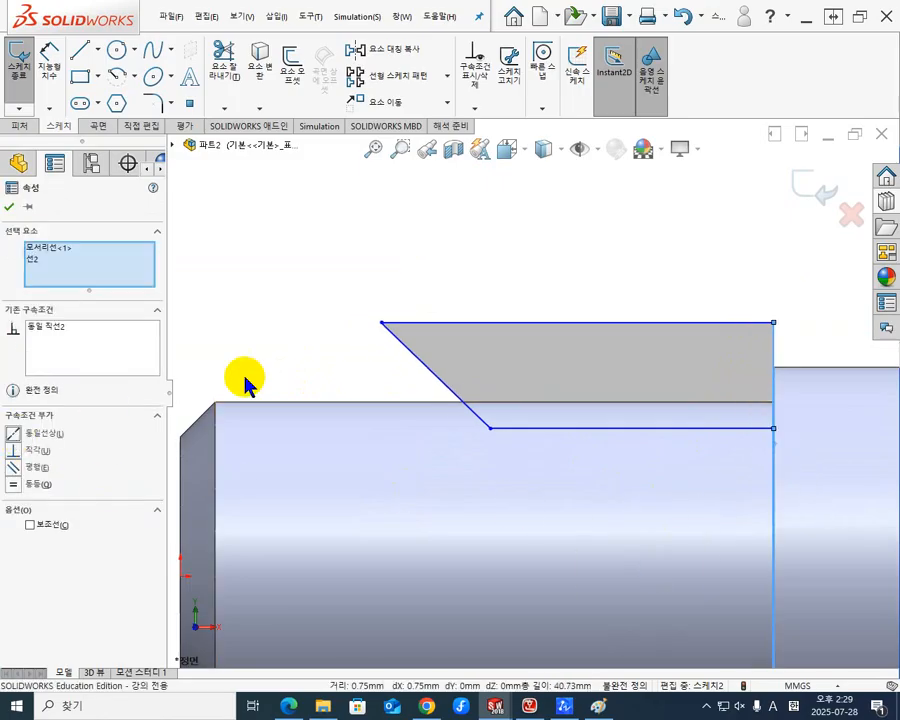
click(498, 218)
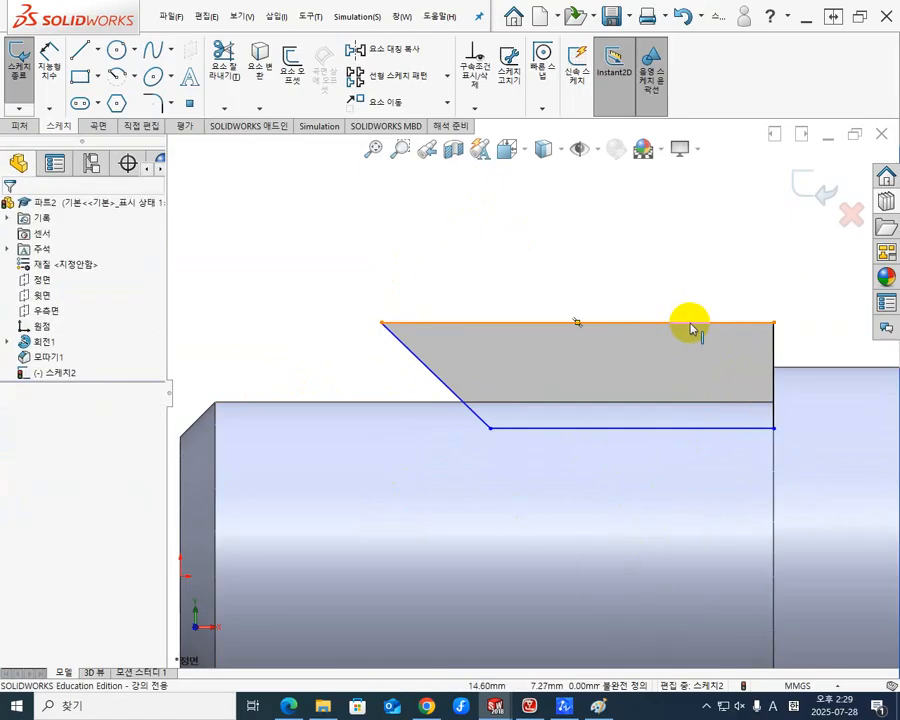
Make the upper line of the first end's undercut profile collinear with that end section's silhouette edge.
click(690, 324)
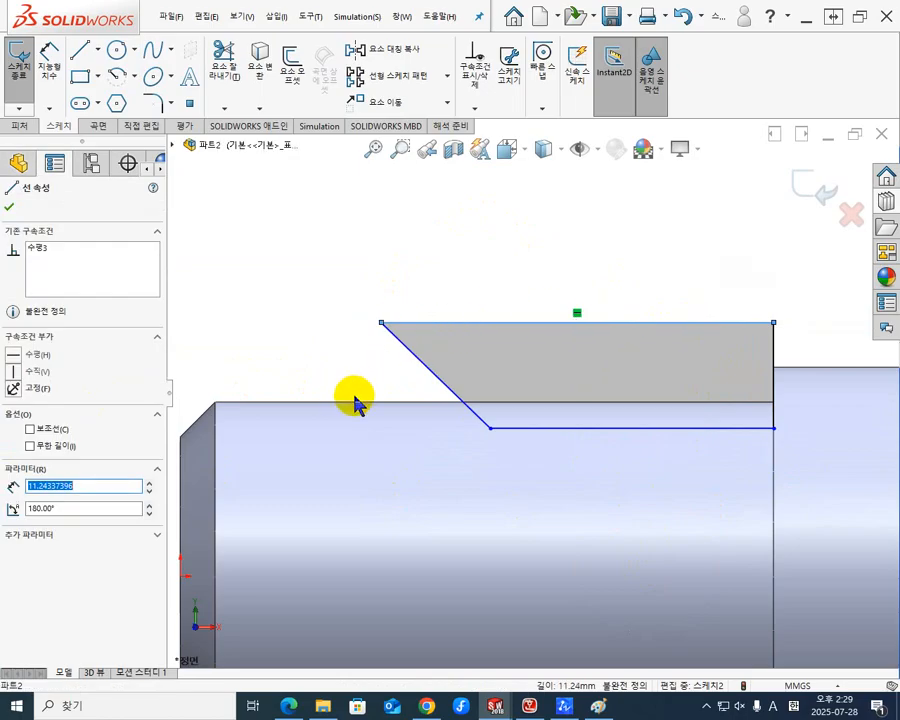
ctrl+click(406, 404)
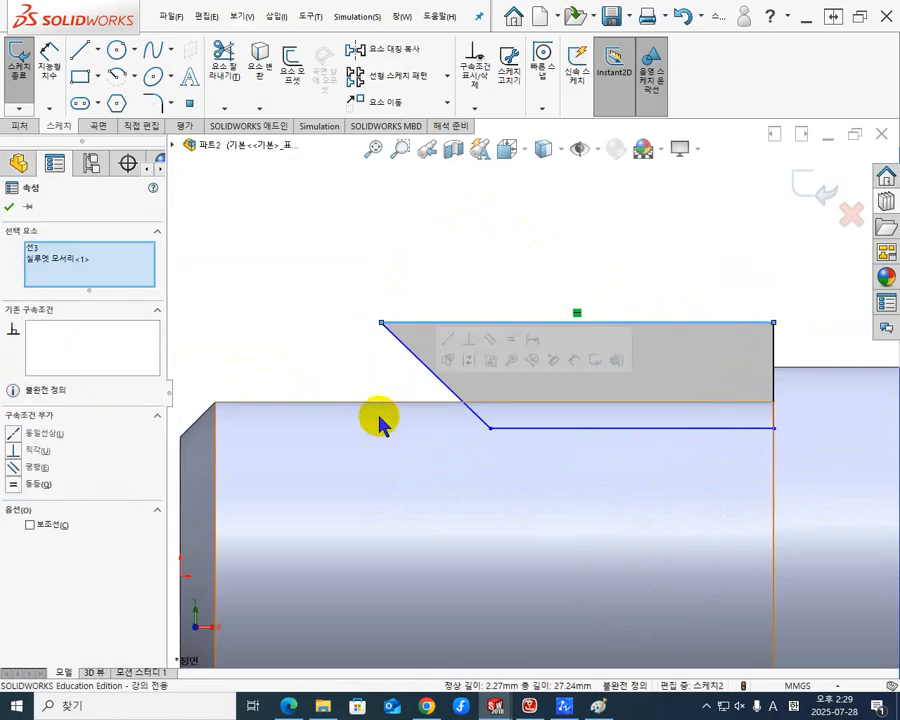
click(14, 433)
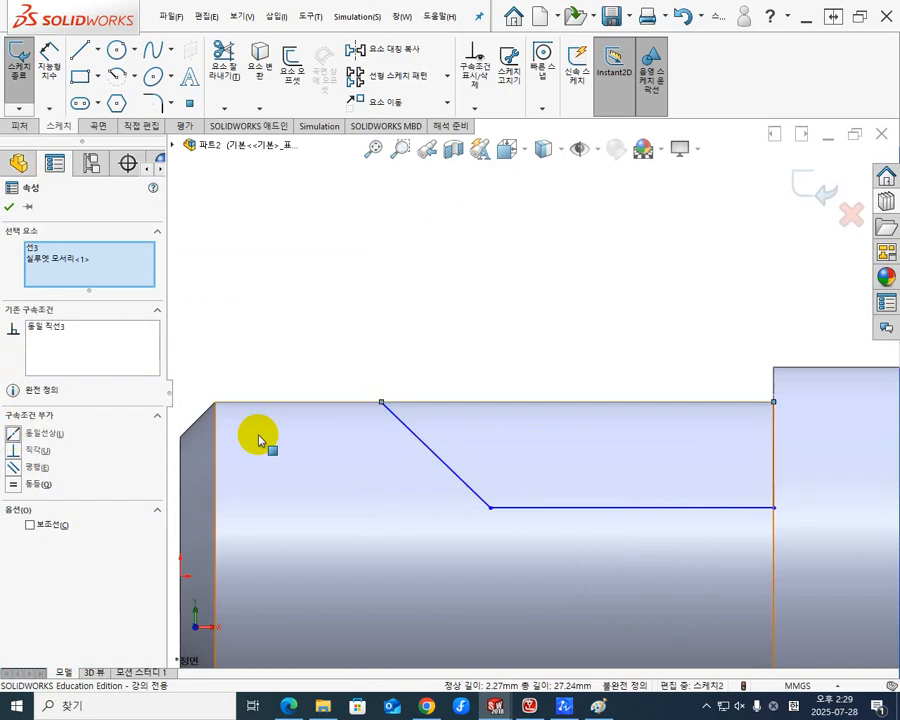
click(455, 265)
scroll(614, 426, down, 4)
scroll(619, 424, up, 9)
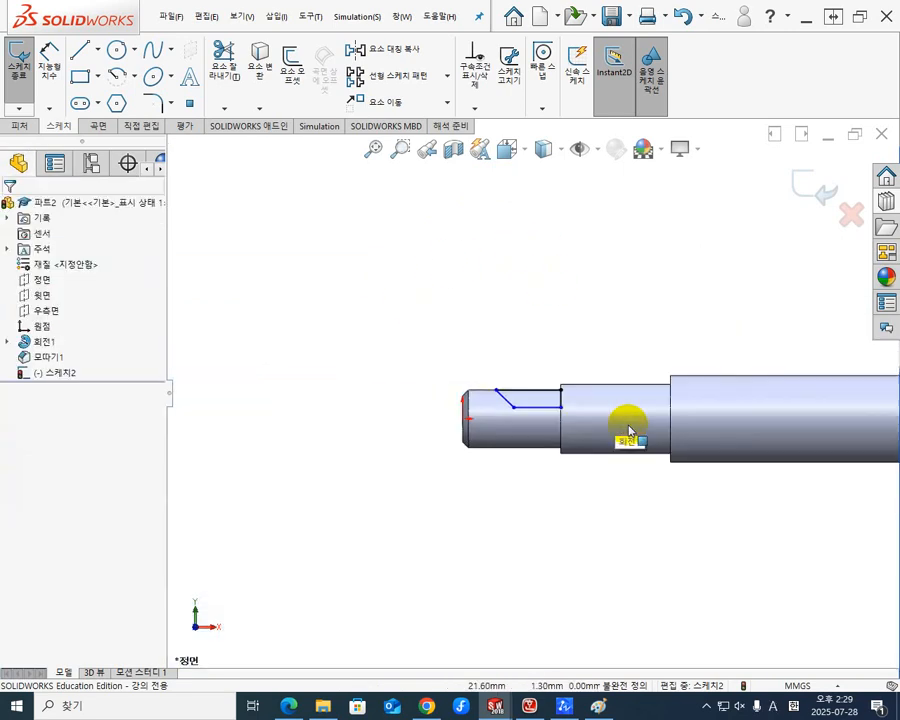
scroll(640, 432, down, 6)
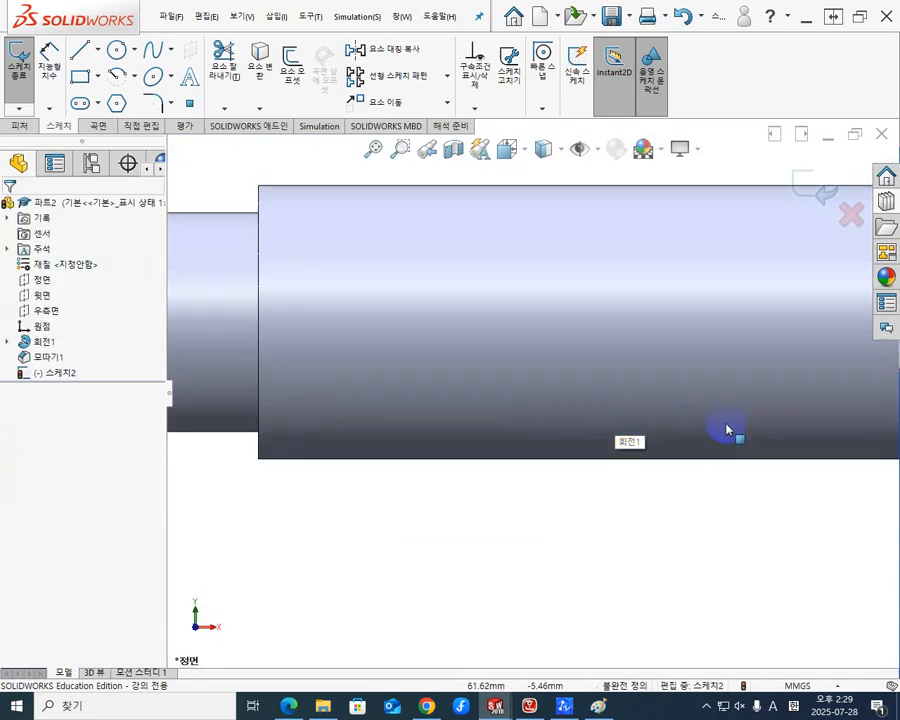
scroll(730, 425, up, 6)
ctrl+middle_drag(760, 426, 574, 424)
scroll(574, 426, up, 2)
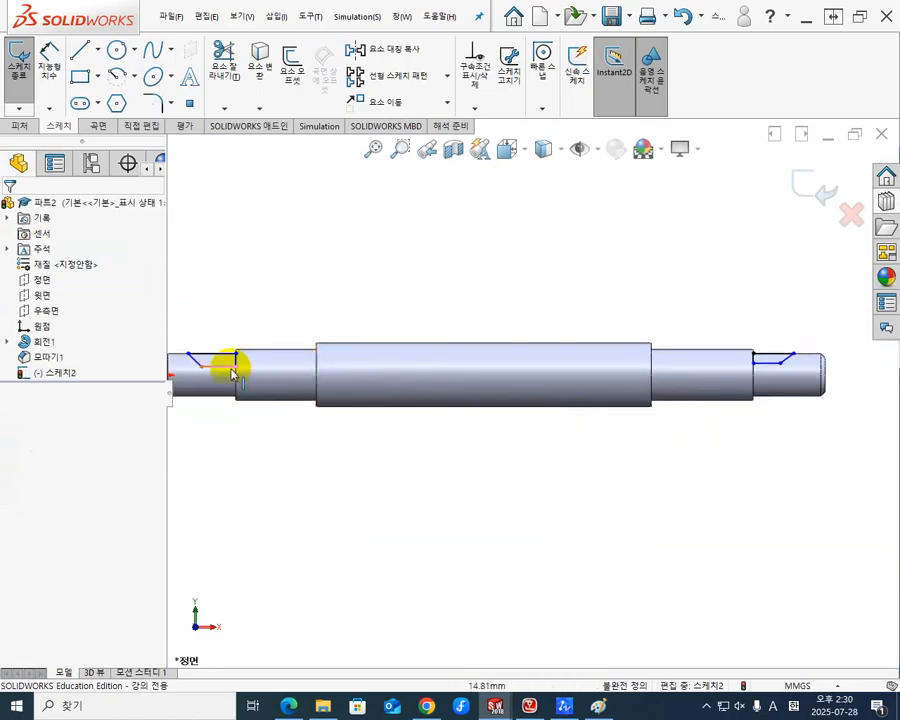